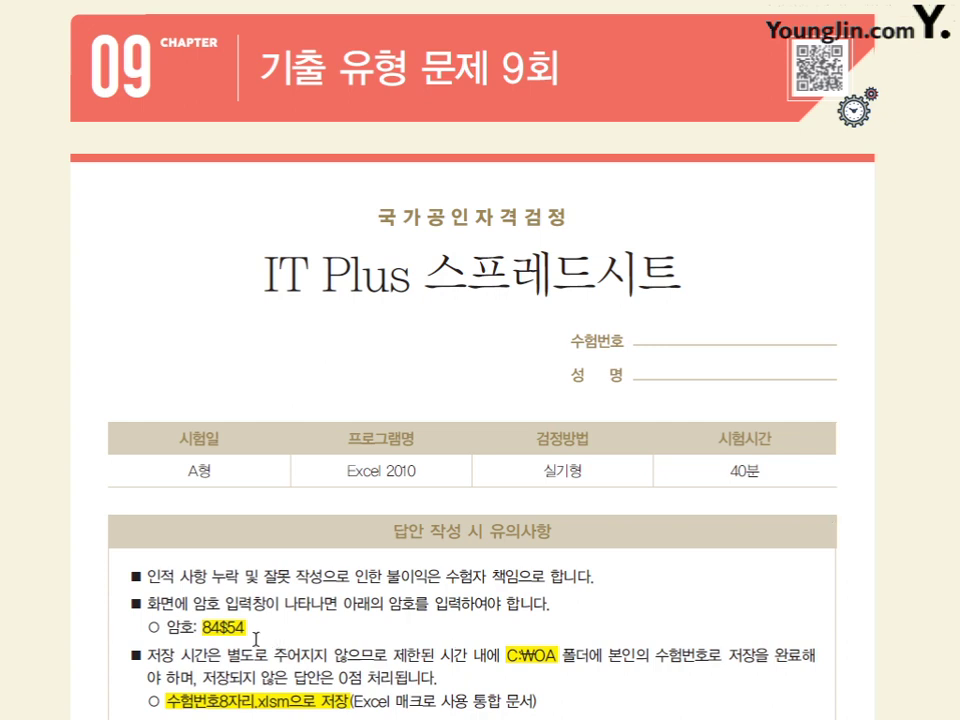
# Read the exam's answer-writing notes about the password and save location, and continue to the 기본 작업 task page.
pyautogui.moveTo(203, 628); pyautogui.dragTo(302, 631)
pyautogui.click(302, 631)
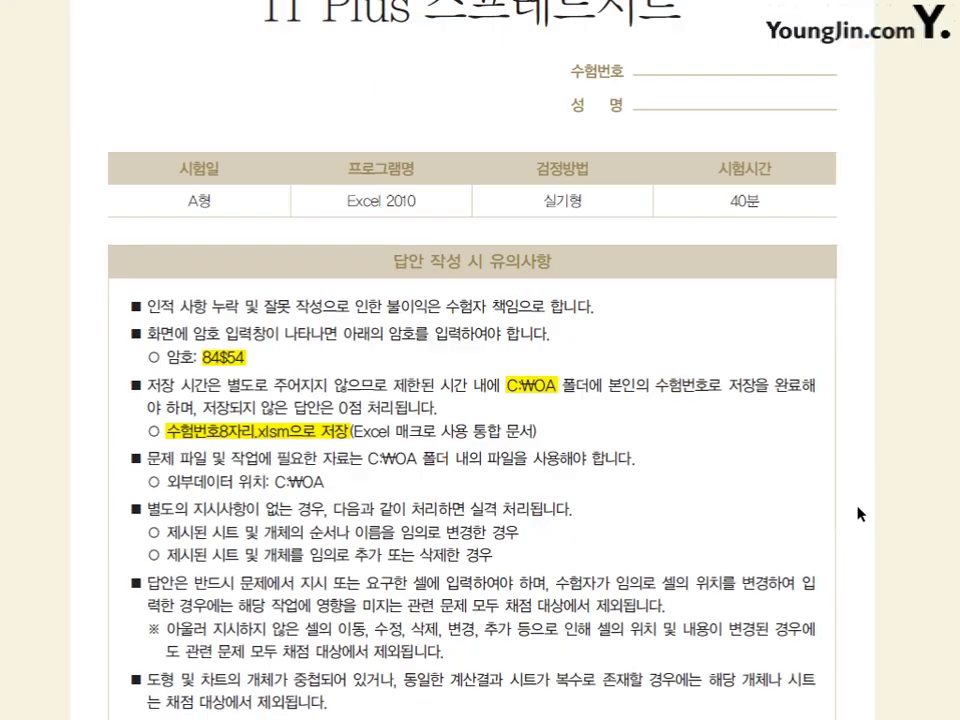
pyautogui.scroll(-15, 857, 514)
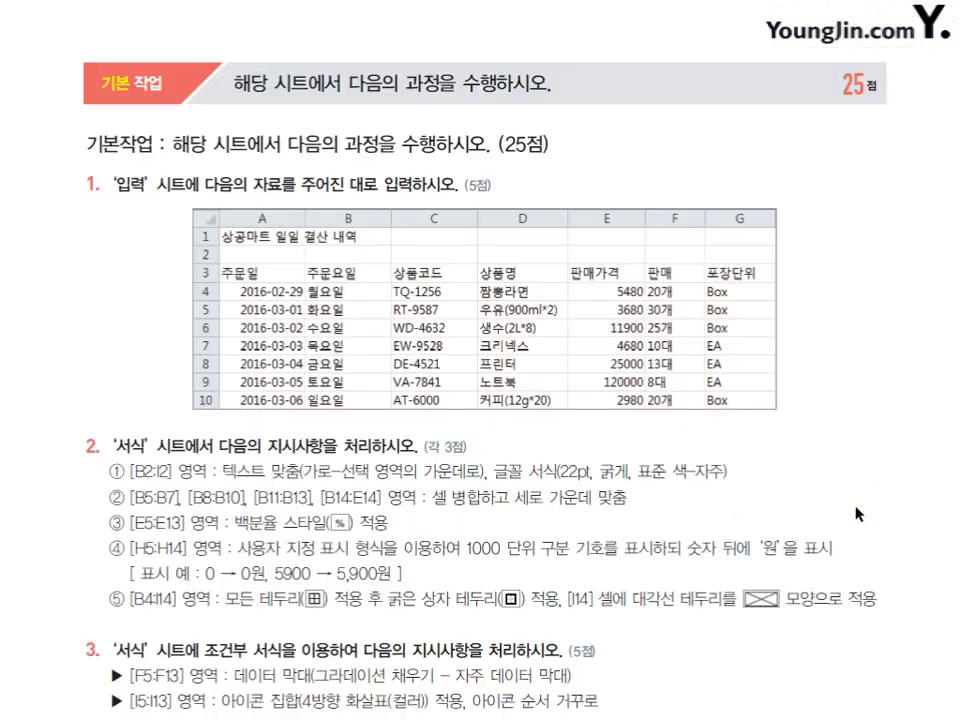
pyautogui.scroll(-2, 857, 514)
pyautogui.scroll(1, 553, 391)
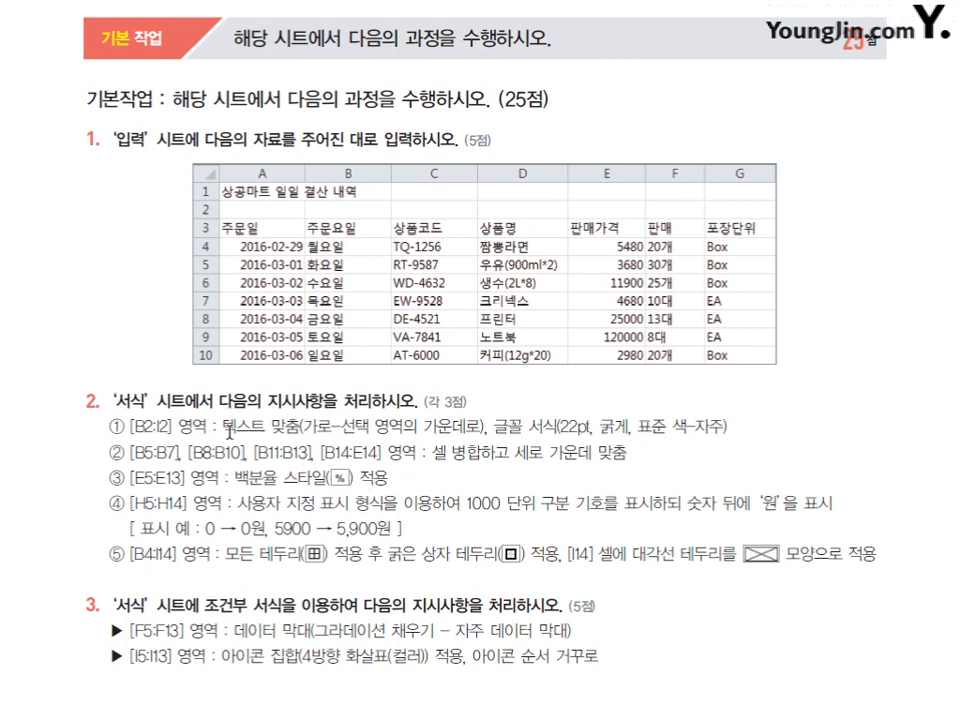
# Examine the '서식' sheet instructions in task 2 for title alignment, cell merging, percent style, custom number format and borders.
pyautogui.moveTo(222, 428); pyautogui.dragTo(713, 433)
pyautogui.click(690, 476)
pyautogui.moveTo(432, 455); pyautogui.dragTo(592, 457)
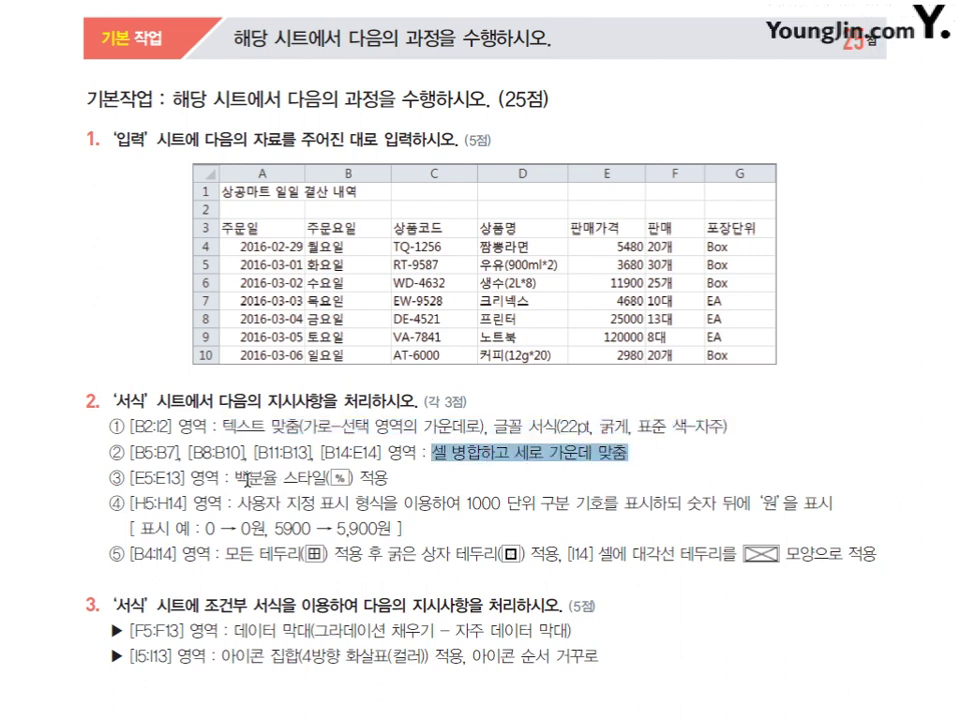
pyautogui.moveTo(237, 479); pyautogui.dragTo(386, 479)
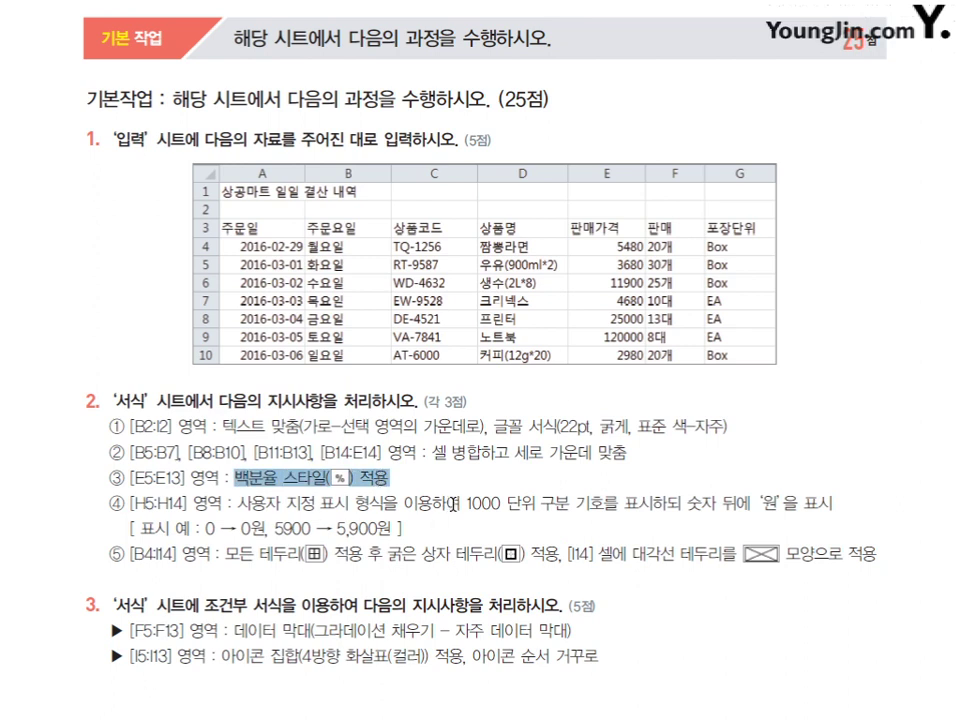
pyautogui.moveTo(463, 504); pyautogui.dragTo(747, 507)
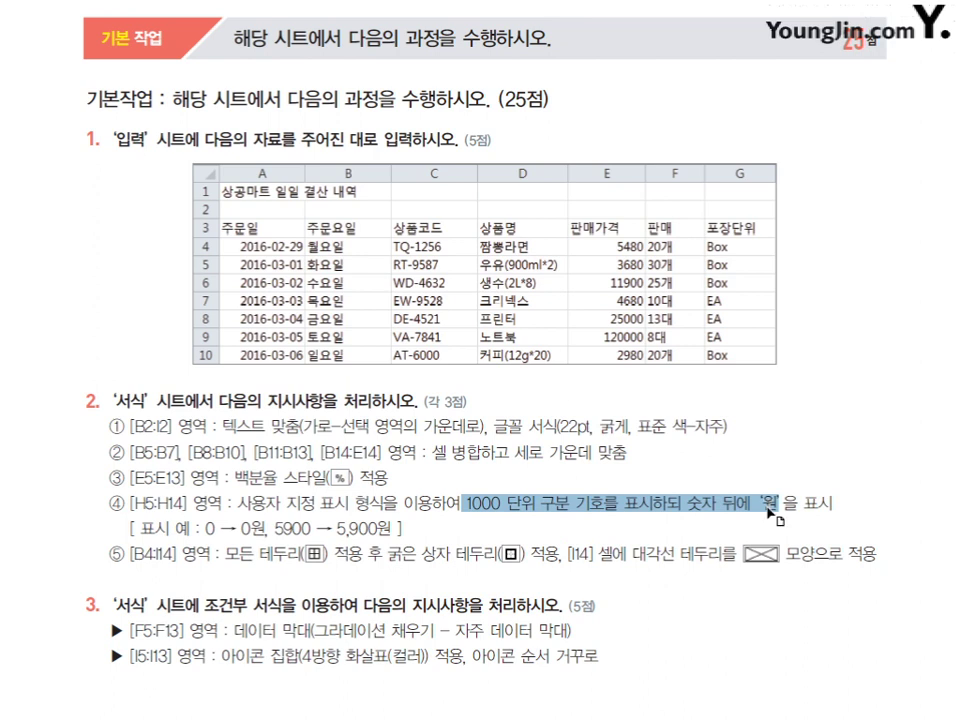
pyautogui.click(296, 577)
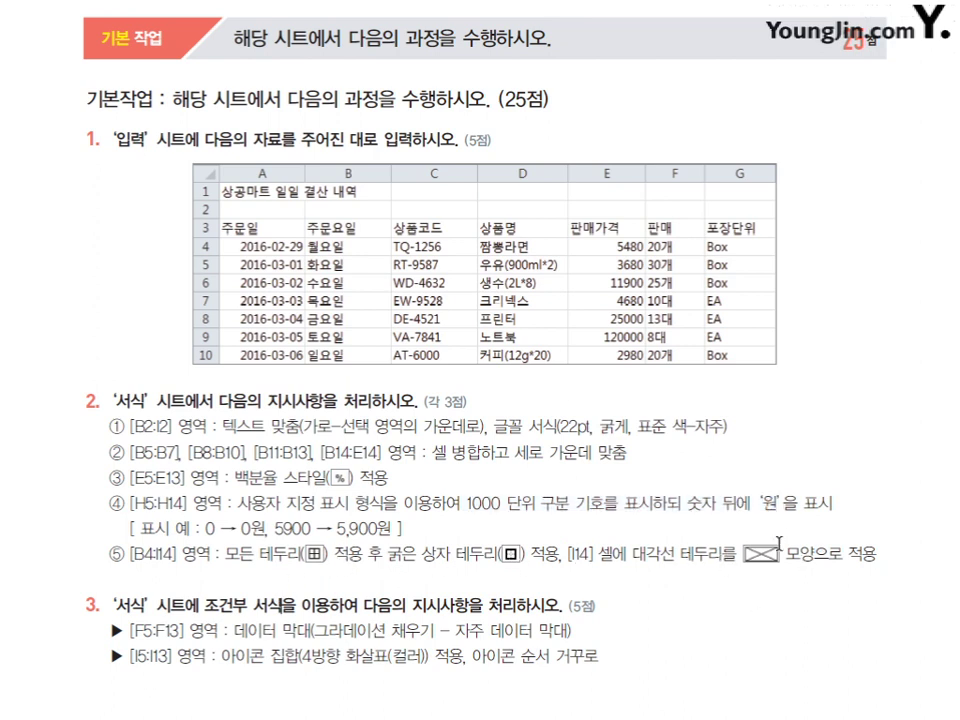
pyautogui.moveTo(632, 553); pyautogui.dragTo(808, 556)
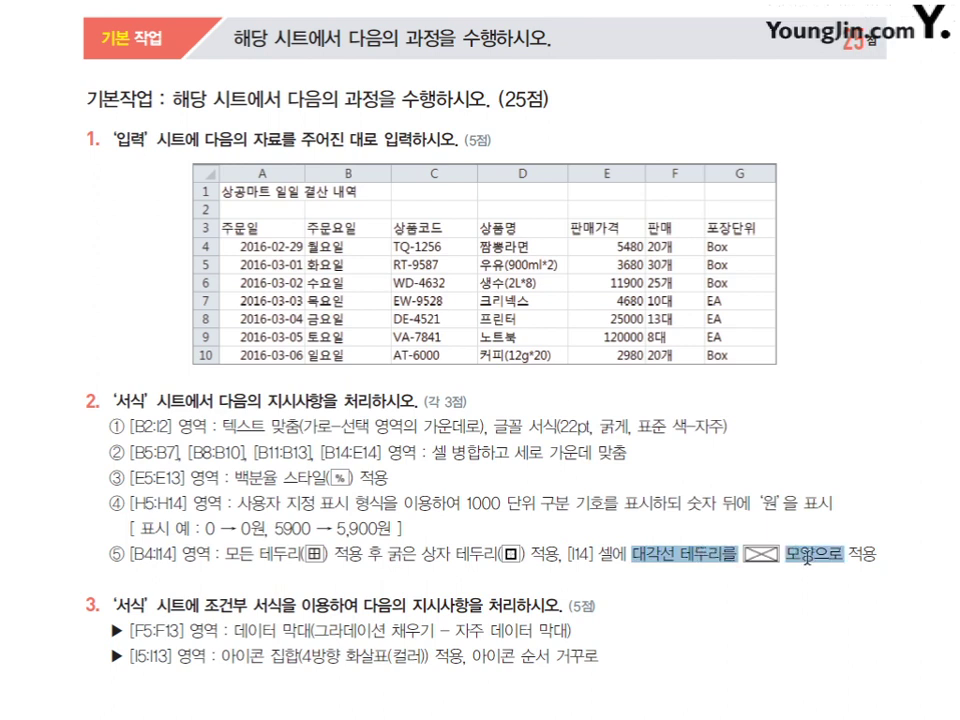
pyautogui.click(800, 632)
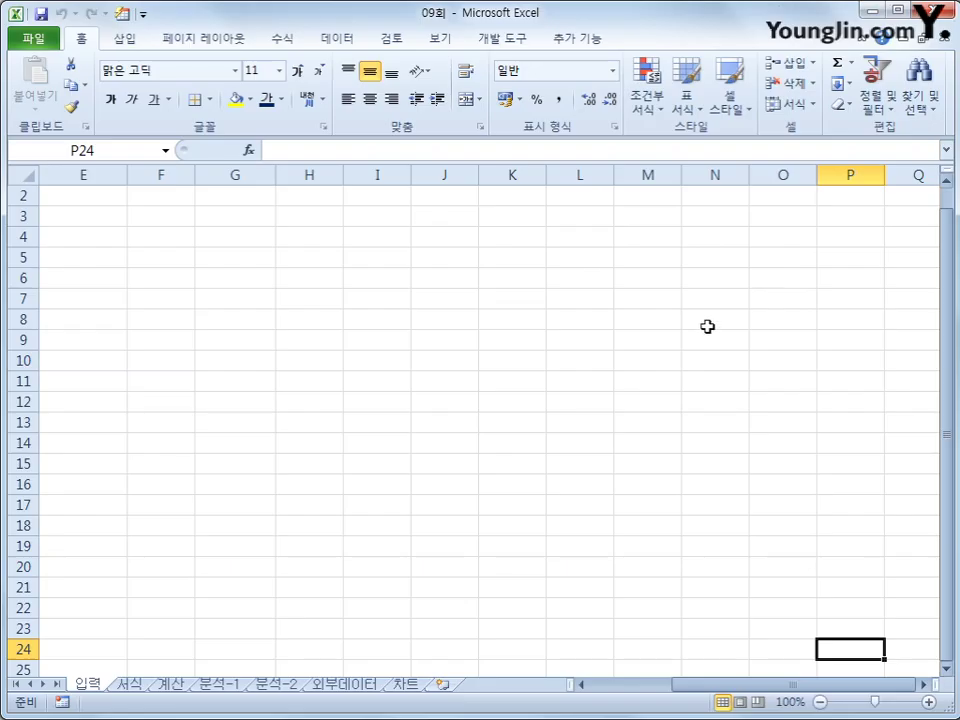
# On the '서식' sheet of the 09회 workbook in Excel, set B2:I2's horizontal alignment to 선택 영역의 가운데로.
pyautogui.click(130, 685)
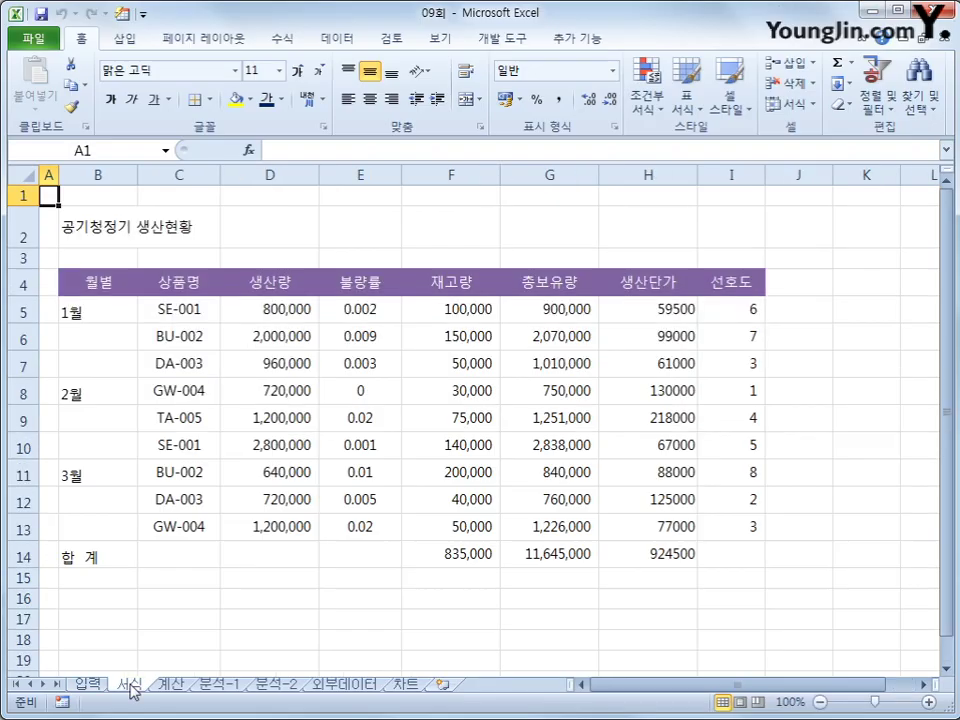
pyautogui.moveTo(129, 231); pyautogui.dragTo(728, 238)
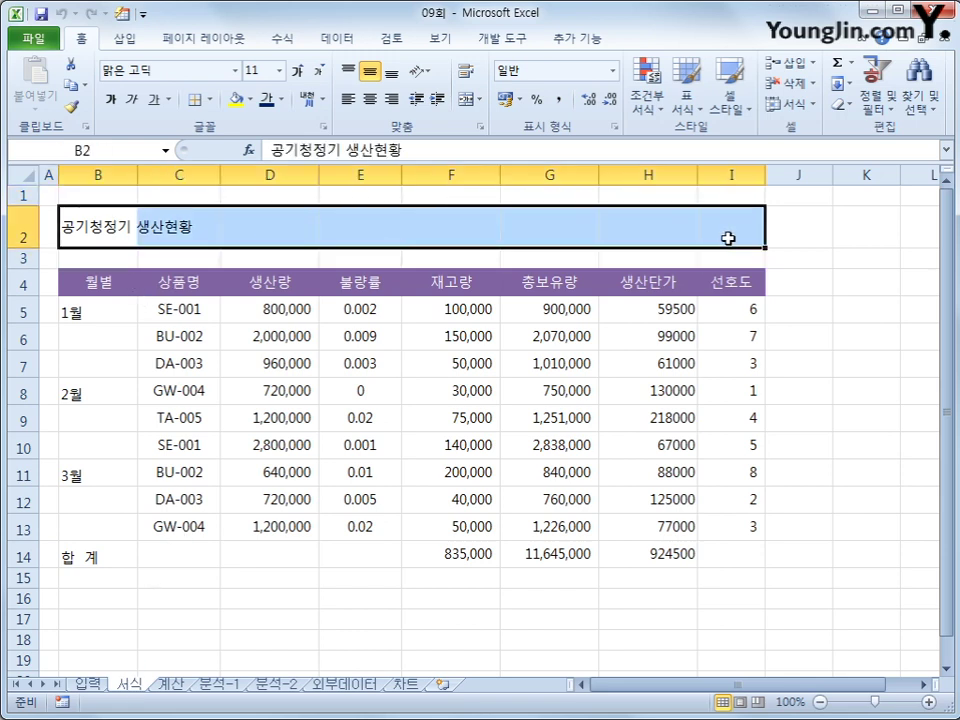
pyautogui.rightClick(645, 235)
pyautogui.click(497, 453)
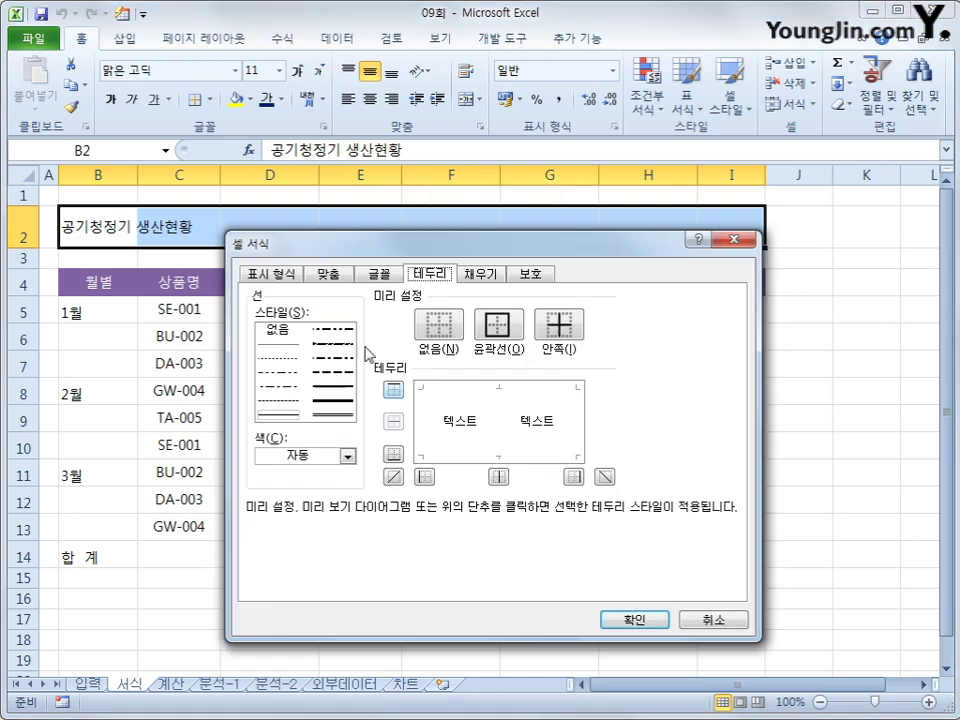
pyautogui.click(322, 274)
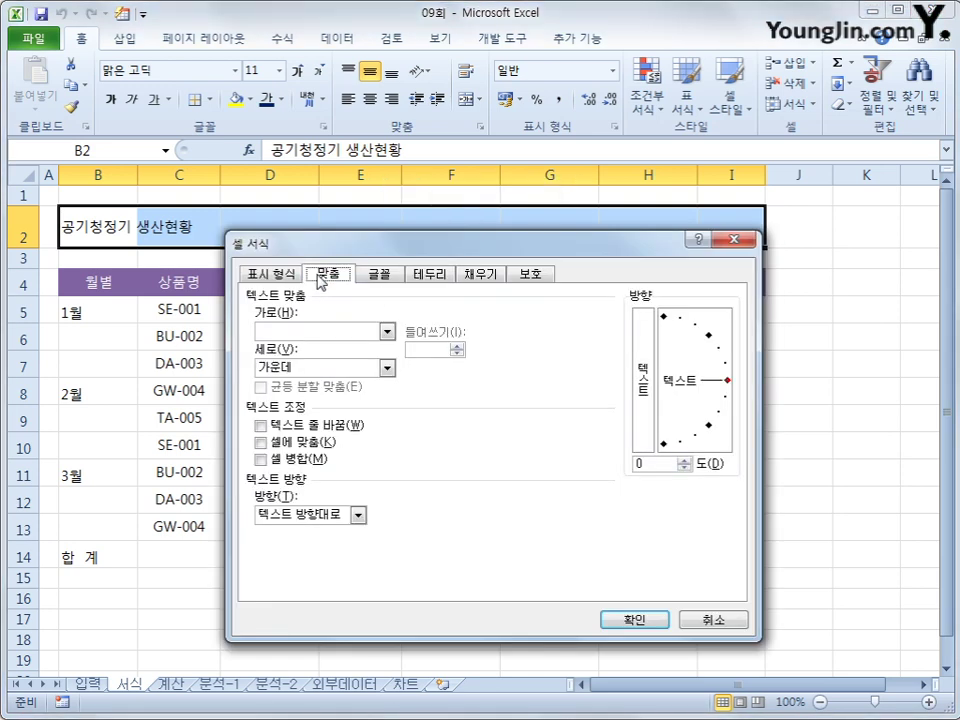
pyautogui.click(387, 331)
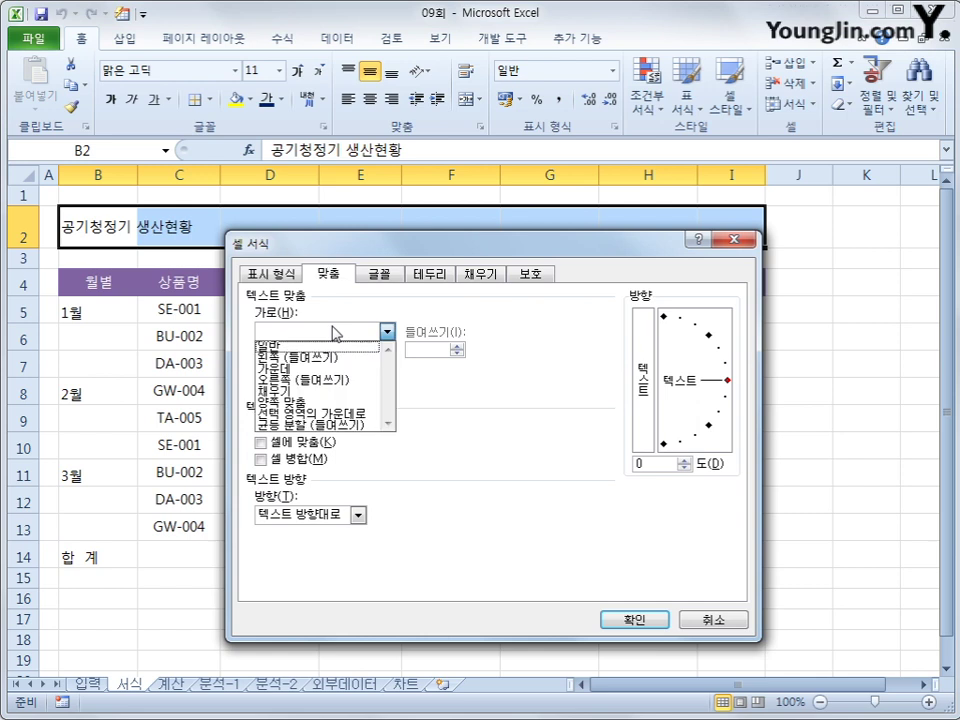
pyautogui.click(347, 413)
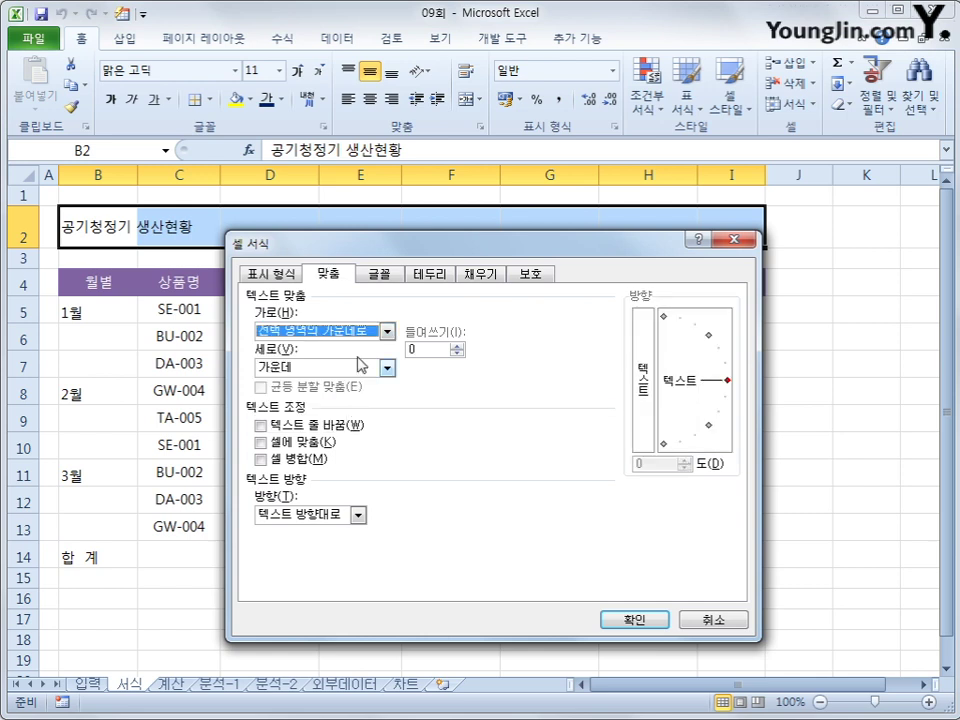
# Format the title range B2:I2 with a 22 pt bold (굵게) font in the standard purple colour and apply the cell formatting.
pyautogui.click(379, 275)
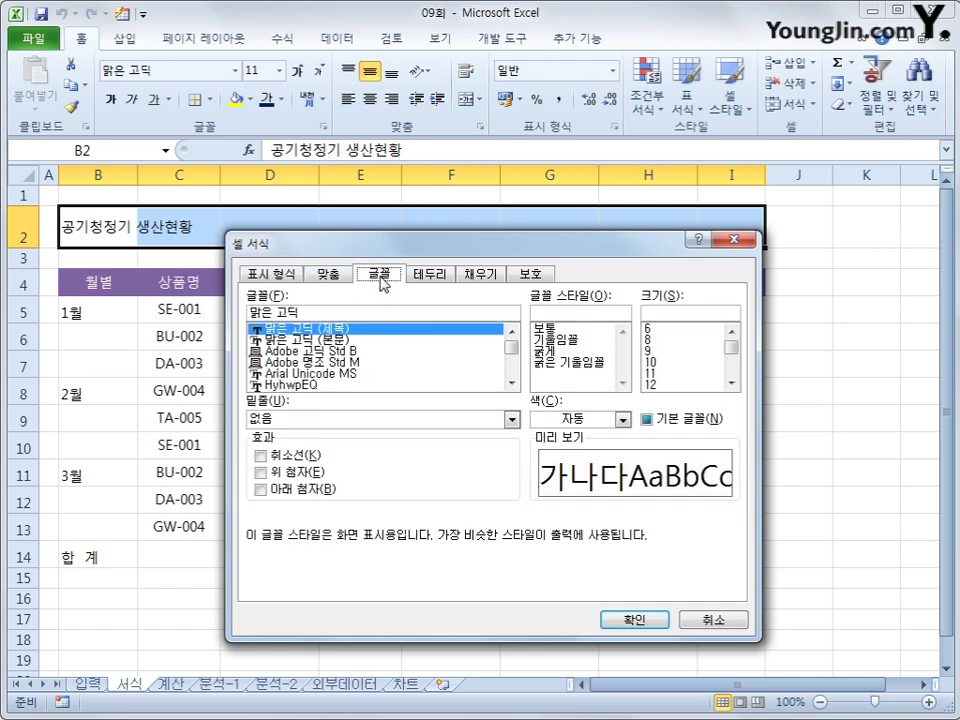
pyautogui.click(732, 383)
pyautogui.click(732, 383)
pyautogui.click(732, 383)
pyautogui.click(732, 383)
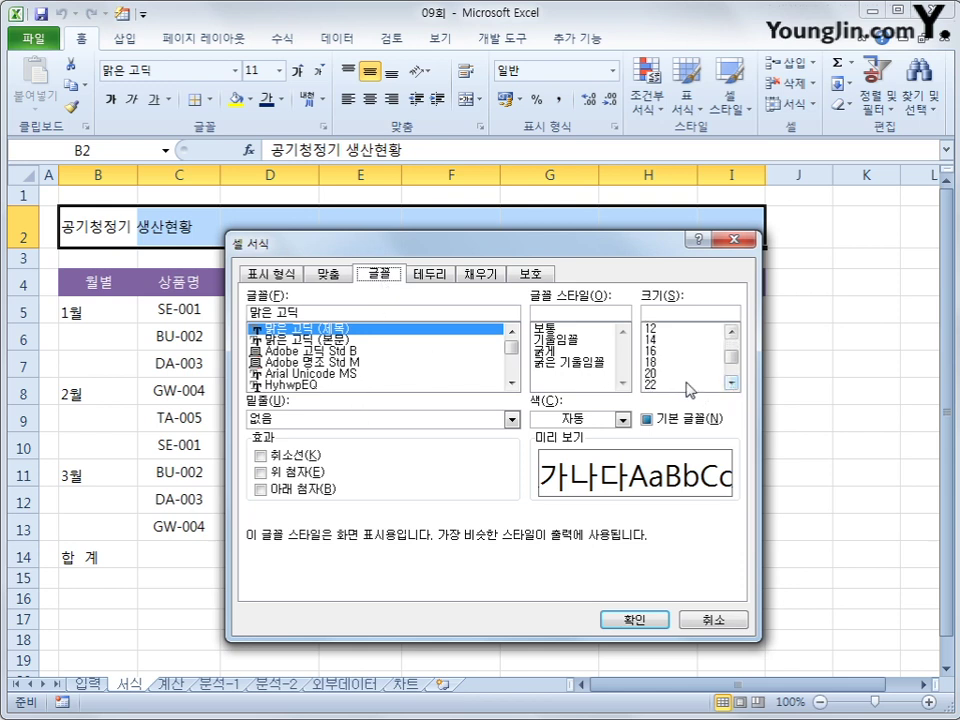
pyautogui.click(683, 386)
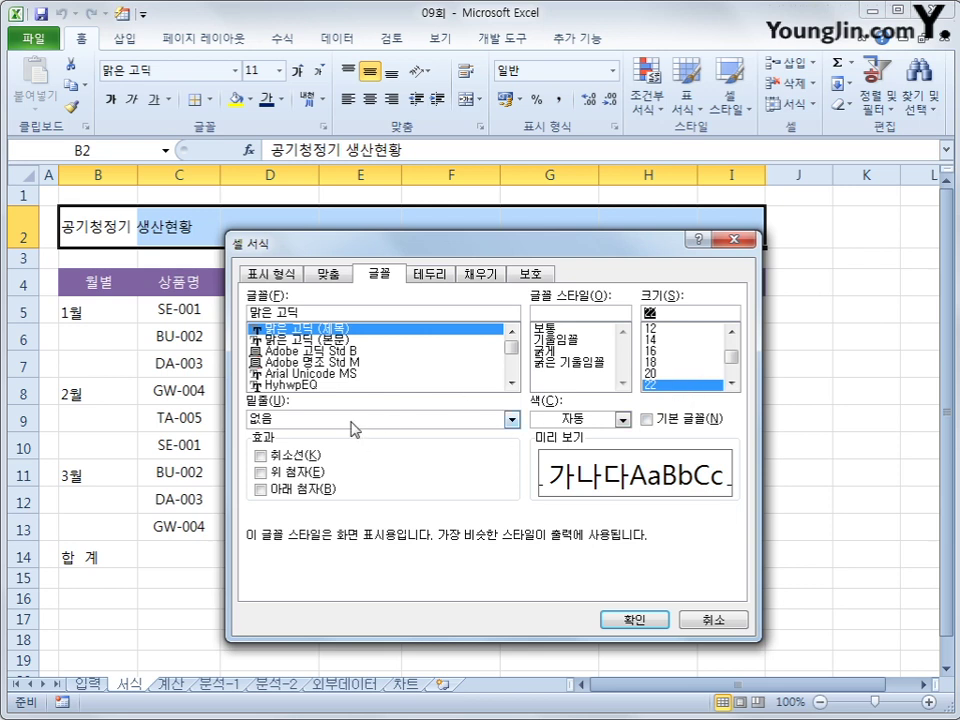
pyautogui.click(556, 352)
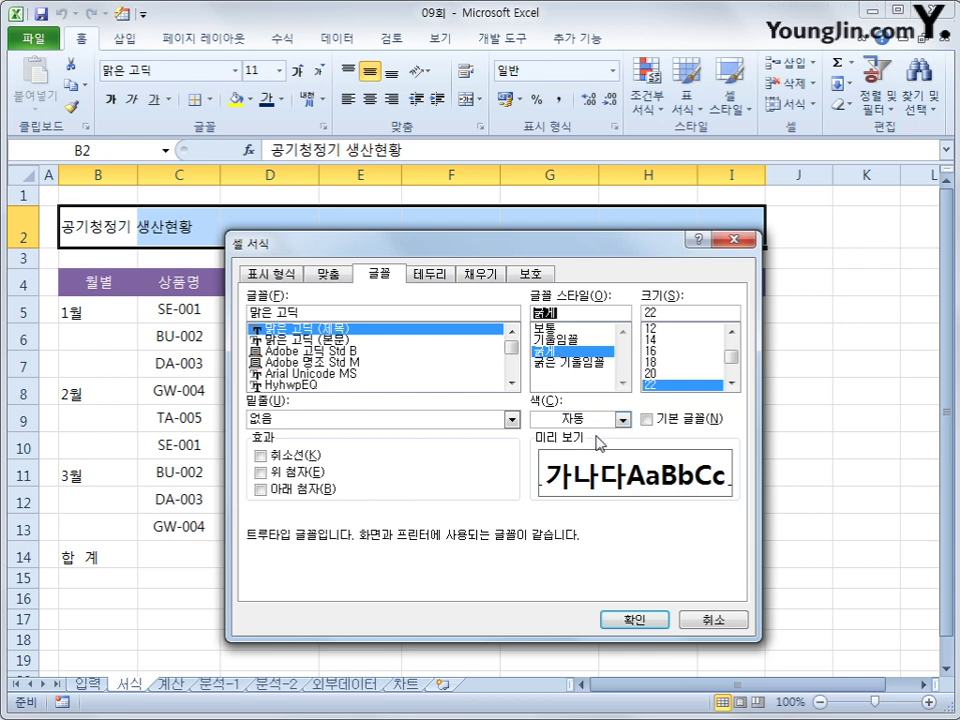
pyautogui.click(622, 419)
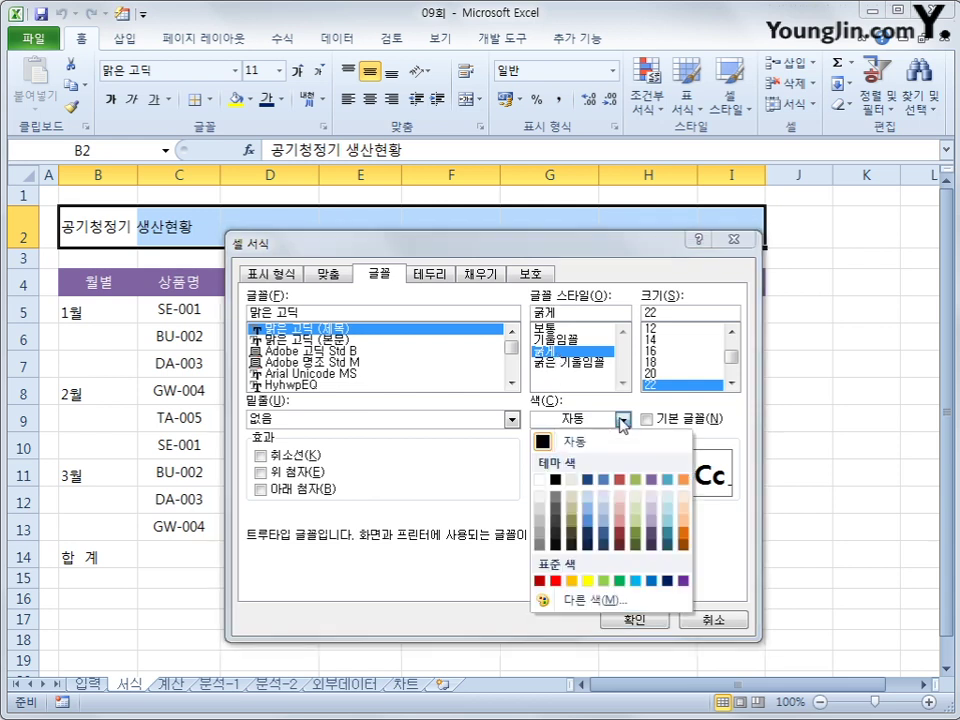
pyautogui.click(683, 581)
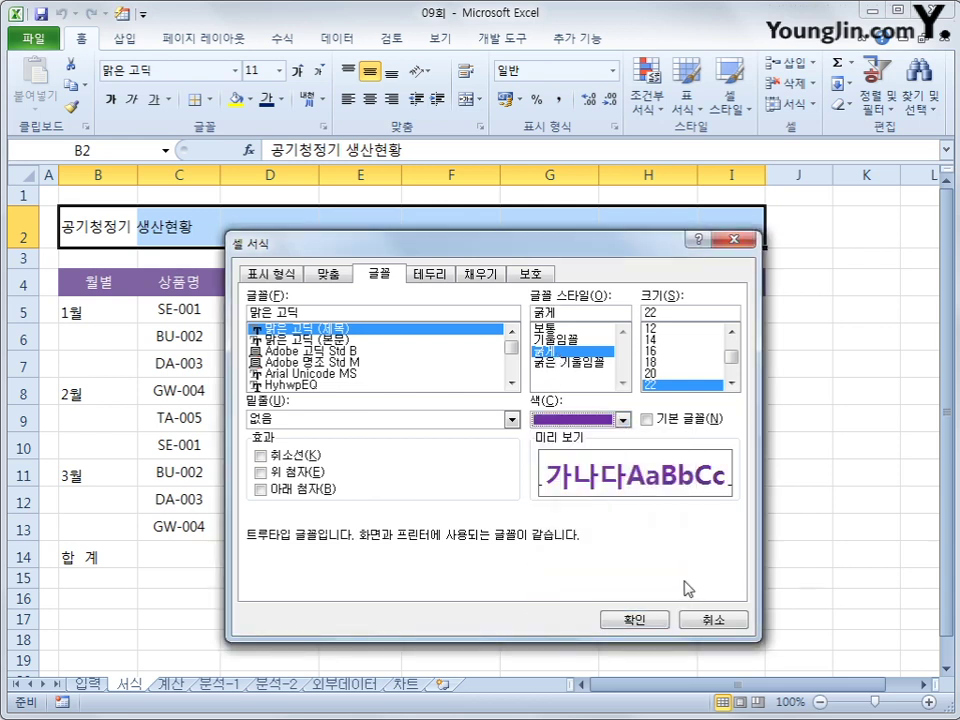
pyautogui.click(634, 620)
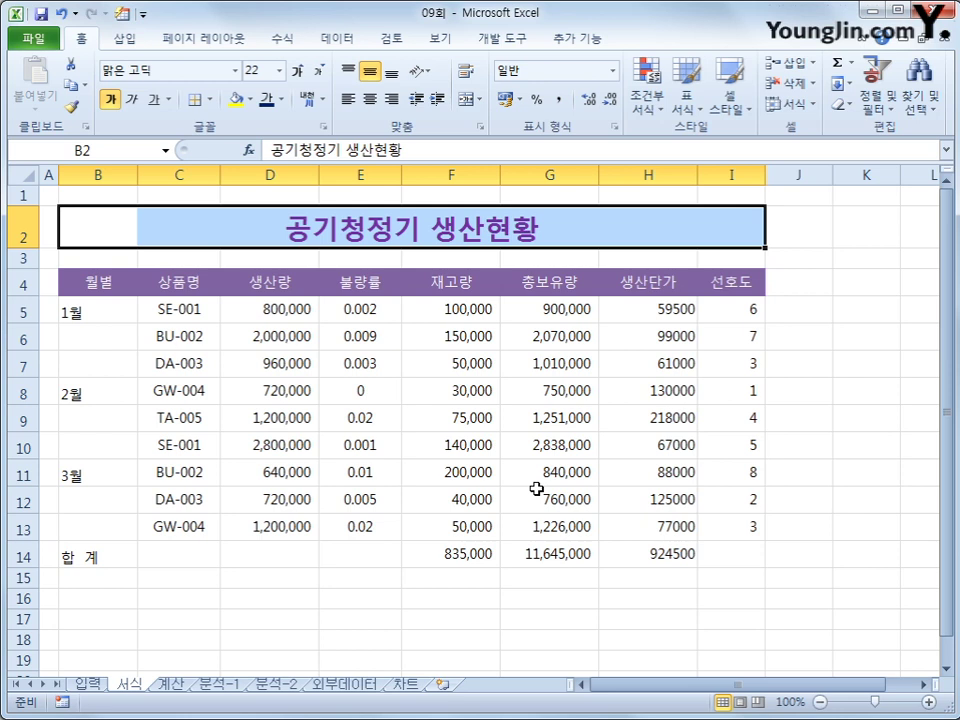
# Merge and center each of the ranges B5:B7, B8:B10, B11:B13 and B14:E14, and align them vertically to the middle.
pyautogui.moveTo(80, 313); pyautogui.dragTo(110, 364)
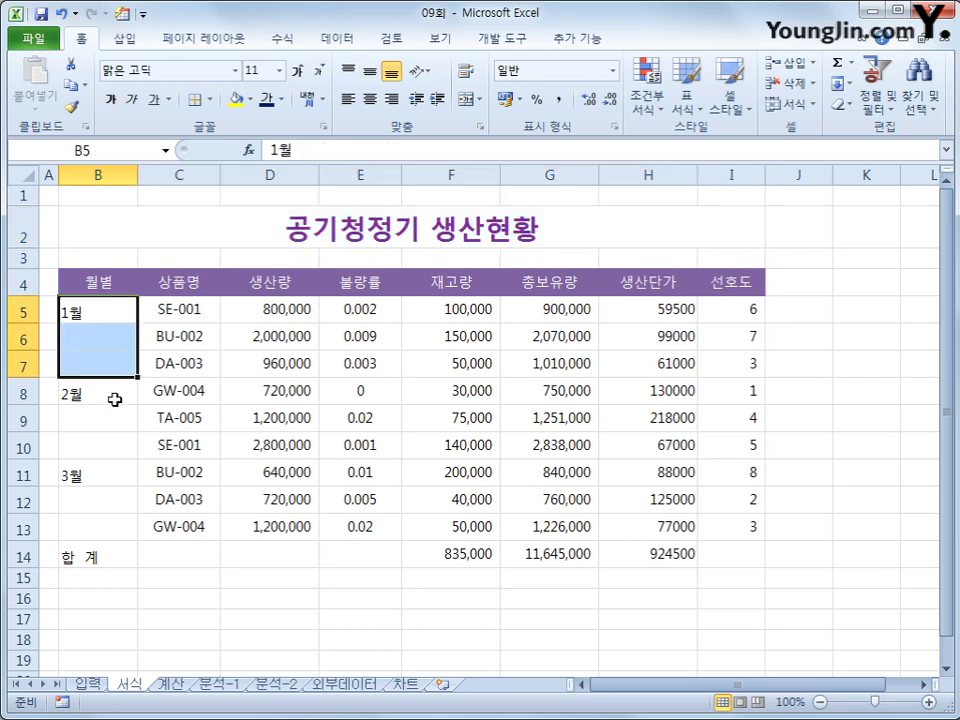
pyautogui.keyDown('ctrl'); pyautogui.moveTo(113, 398); pyautogui.dragTo(112, 450); pyautogui.keyUp('ctrl')
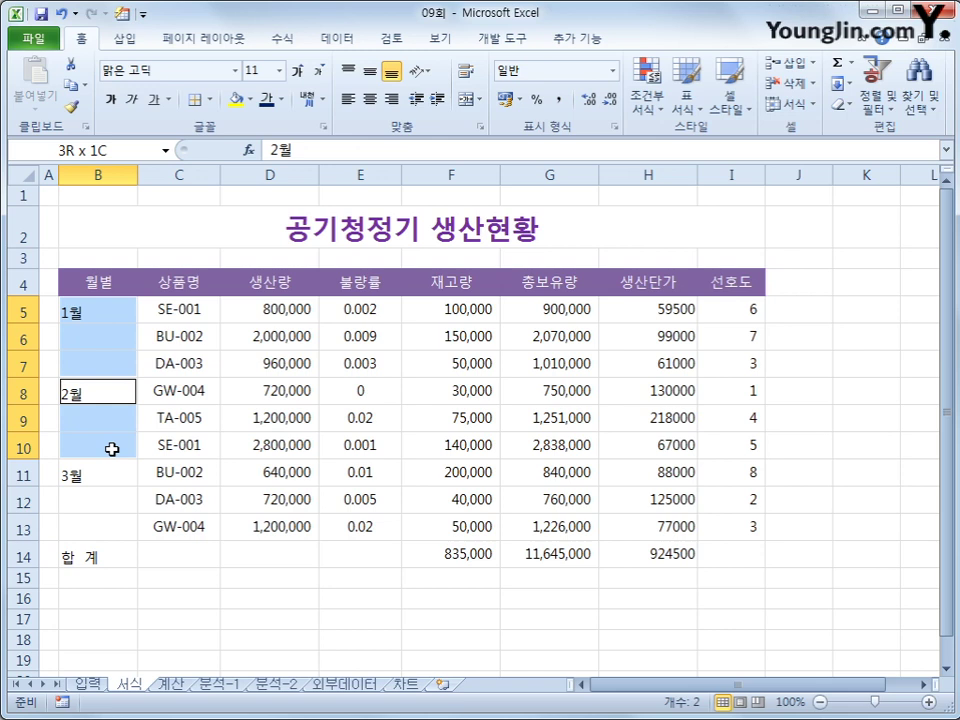
pyautogui.keyDown('ctrl'); pyautogui.moveTo(103, 478); pyautogui.dragTo(104, 524); pyautogui.keyUp('ctrl')
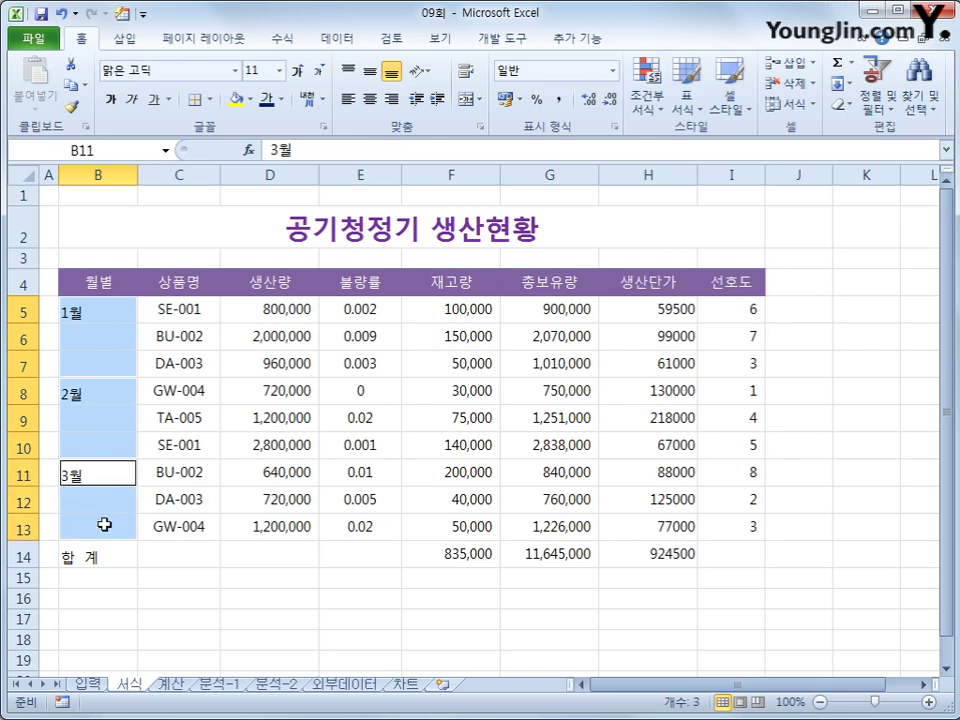
pyautogui.keyDown('ctrl'); pyautogui.moveTo(92, 555); pyautogui.dragTo(341, 555); pyautogui.keyUp('ctrl')
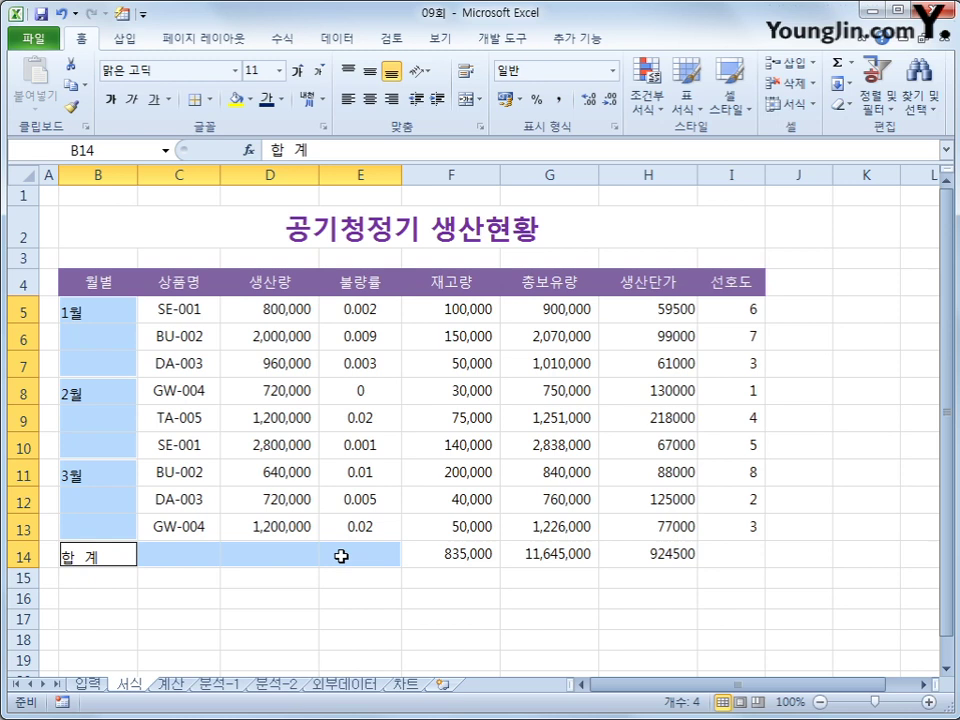
pyautogui.click(466, 99)
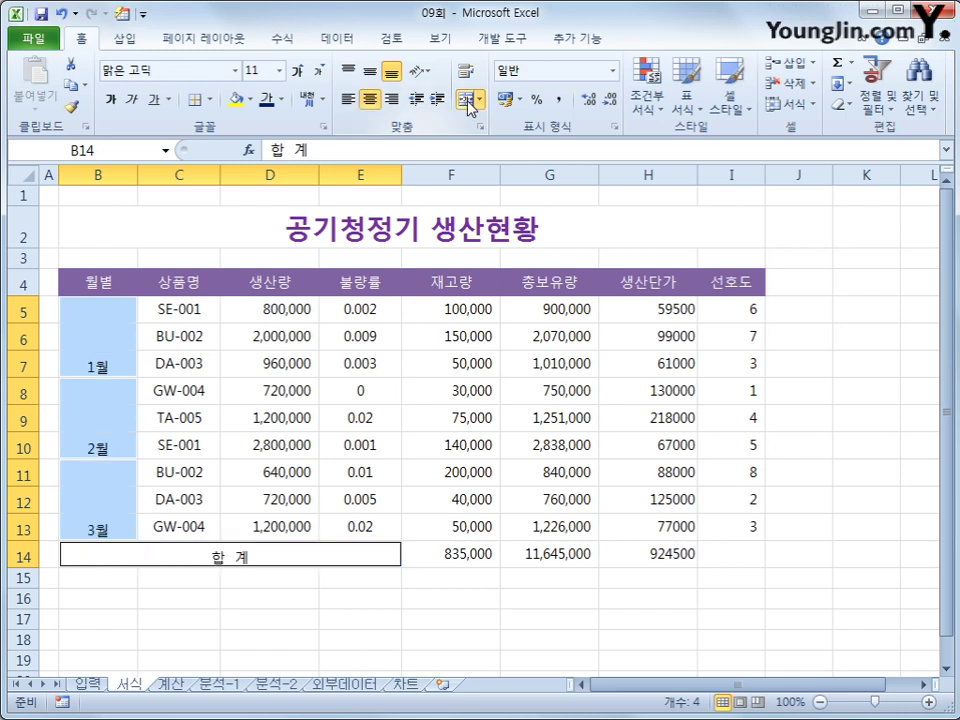
pyautogui.click(370, 74)
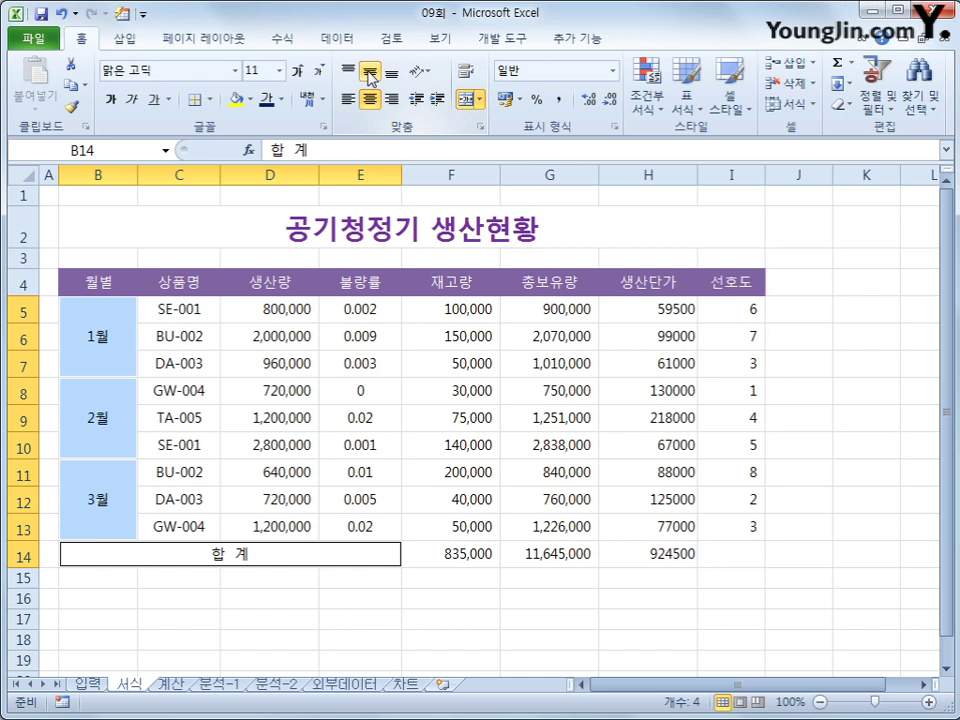
# Apply the percent style to the 불량률 values in E5:E13.
pyautogui.click(362, 313)
pyautogui.moveTo(362, 313); pyautogui.dragTo(359, 521)
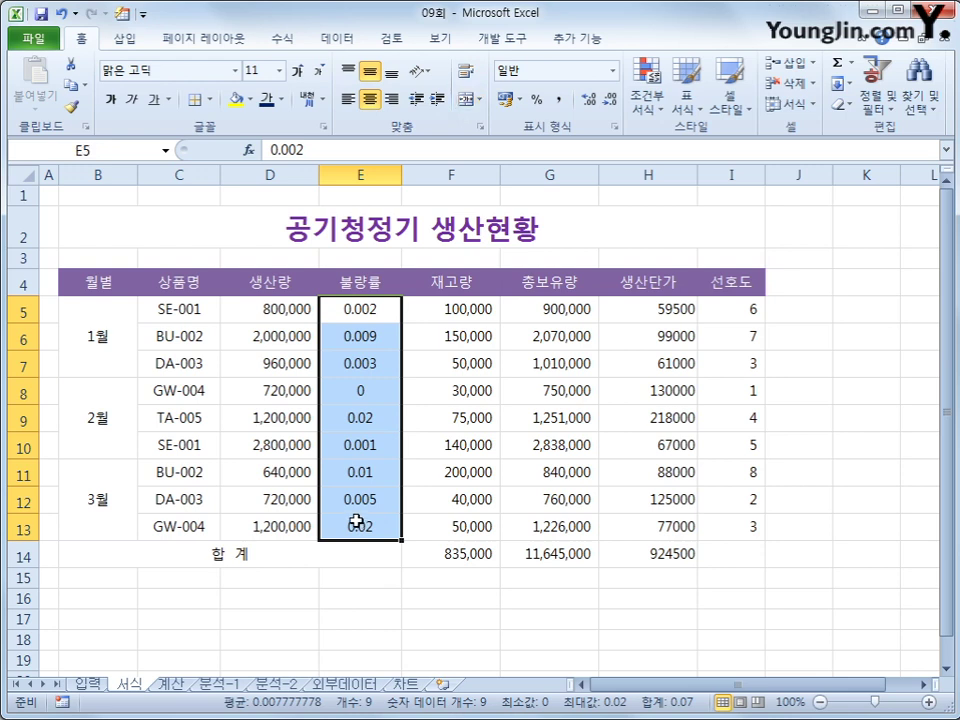
pyautogui.click(537, 101)
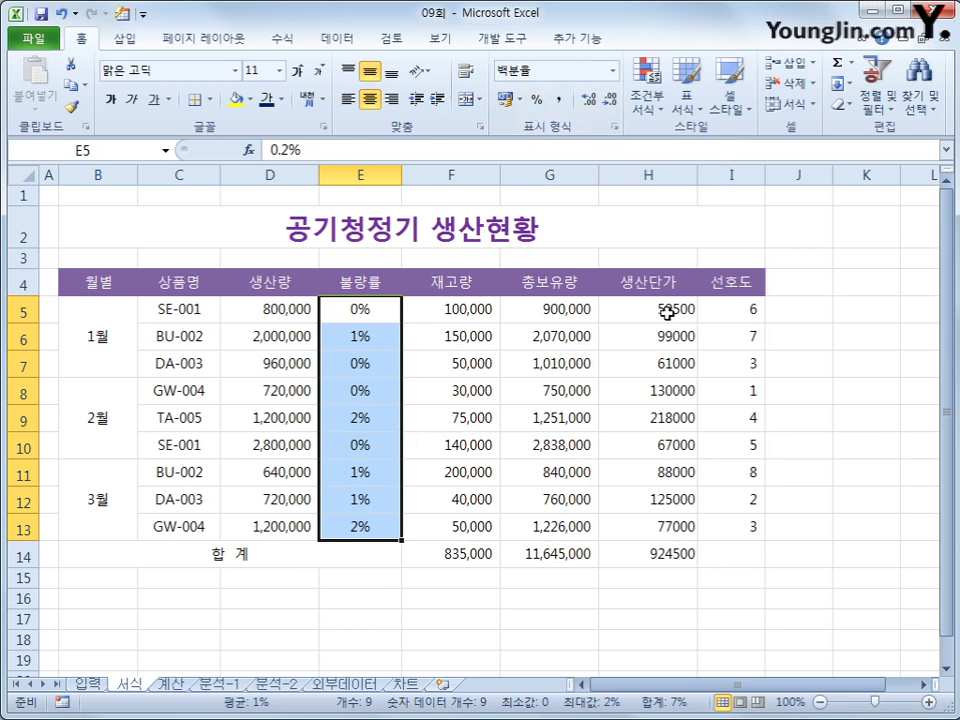
# Apply the custom number format #,##0원 to the 생산단가 values in H5:H14.
pyautogui.moveTo(666, 311); pyautogui.dragTo(663, 556)
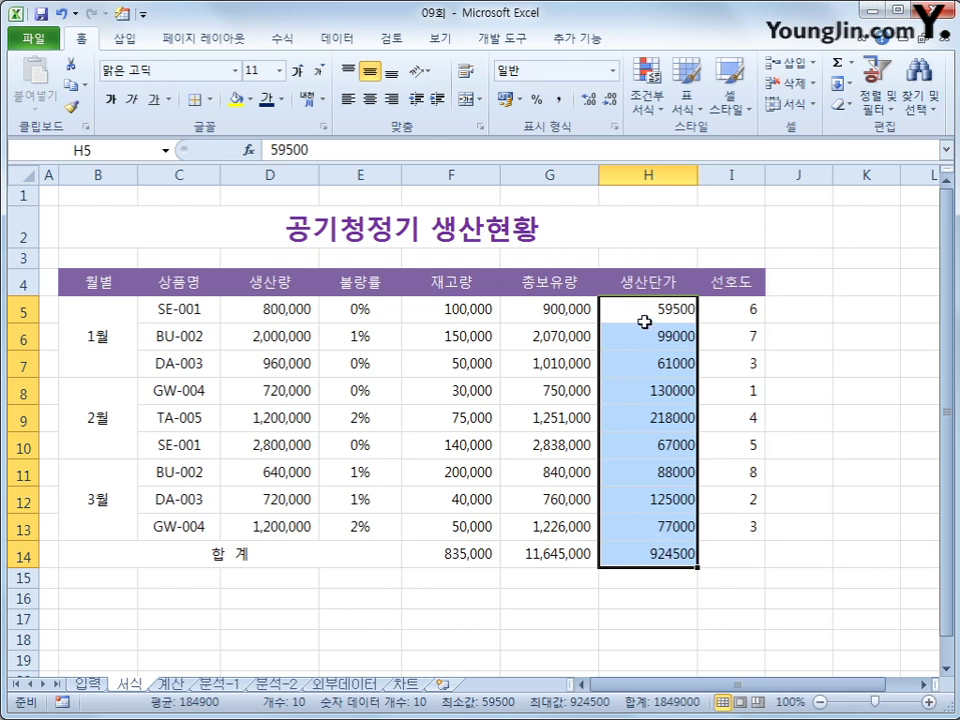
pyautogui.rightClick(642, 318)
pyautogui.click(493, 449)
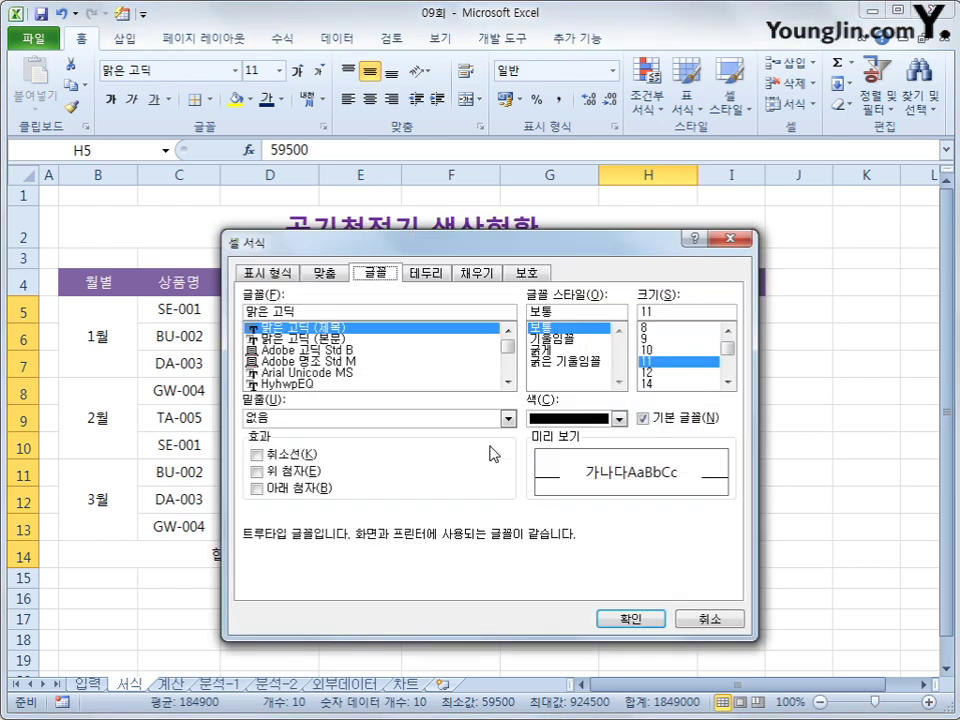
pyautogui.click(283, 276)
pyautogui.click(275, 434)
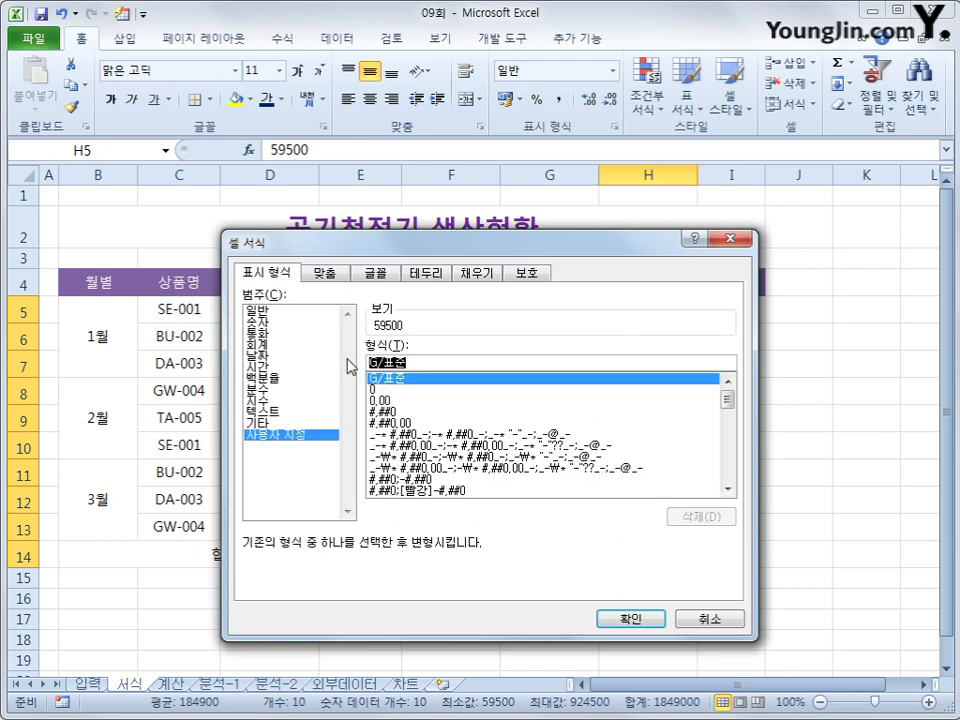
pyautogui.write('#')
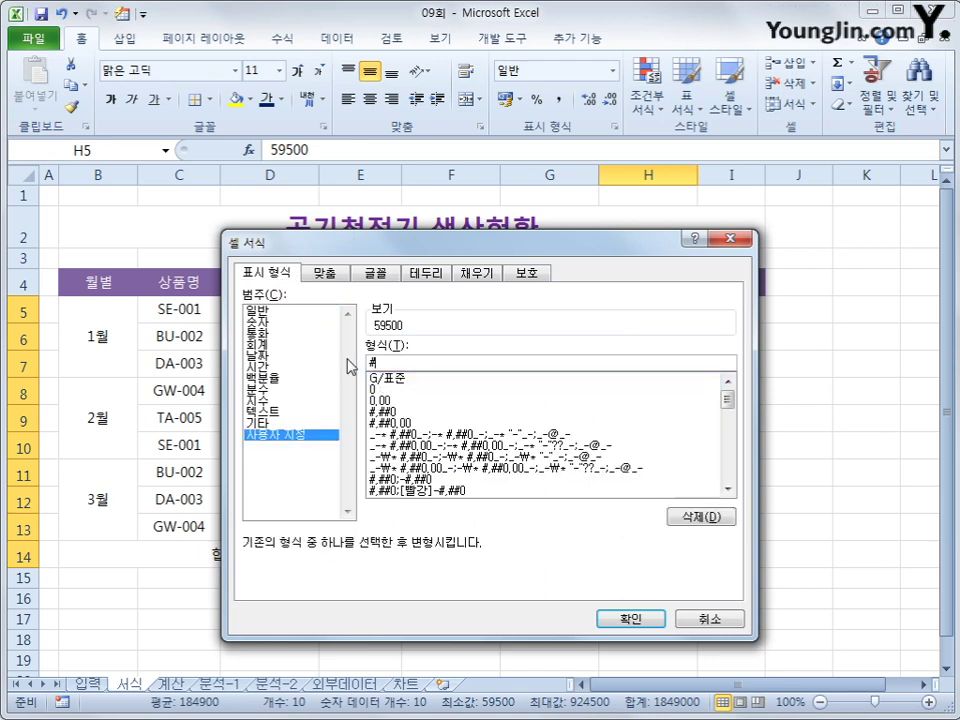
pyautogui.write(',##0')
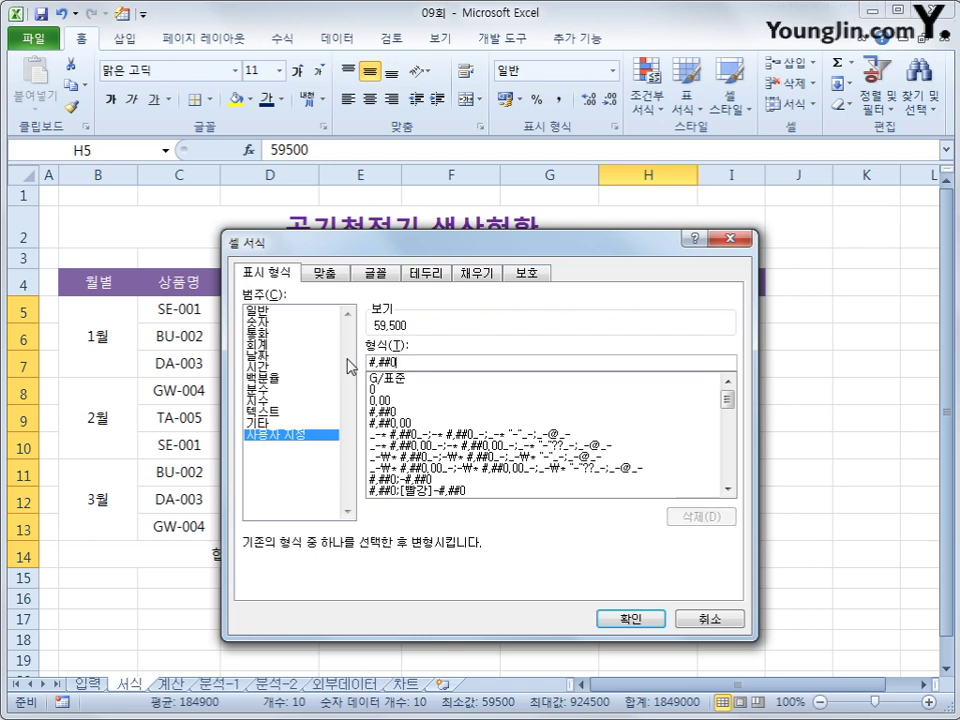
pyautogui.write('원')
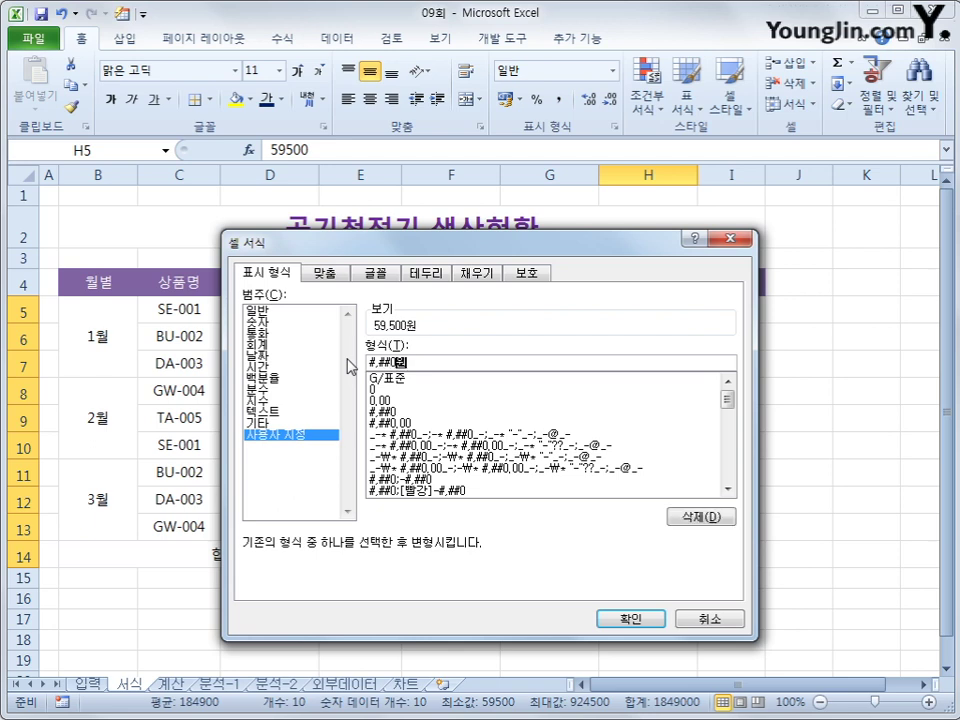
pyautogui.press('Return')
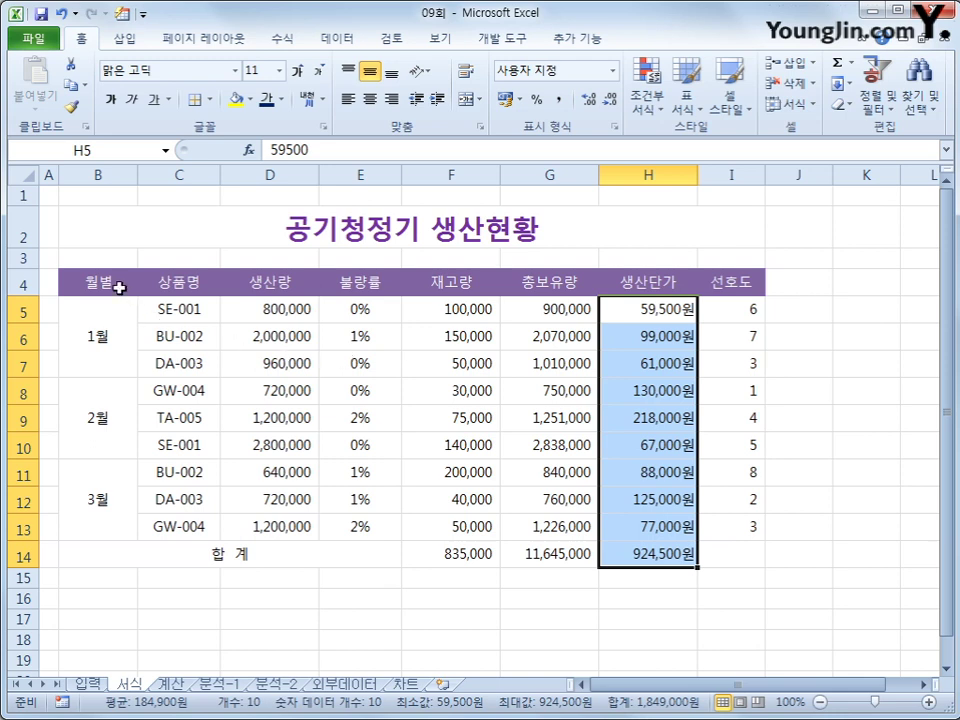
# Apply all borders (모든 테두리) and a thick box border (굵은 상자 테두리) to the table range B4:I14.
pyautogui.moveTo(120, 283); pyautogui.dragTo(720, 555)
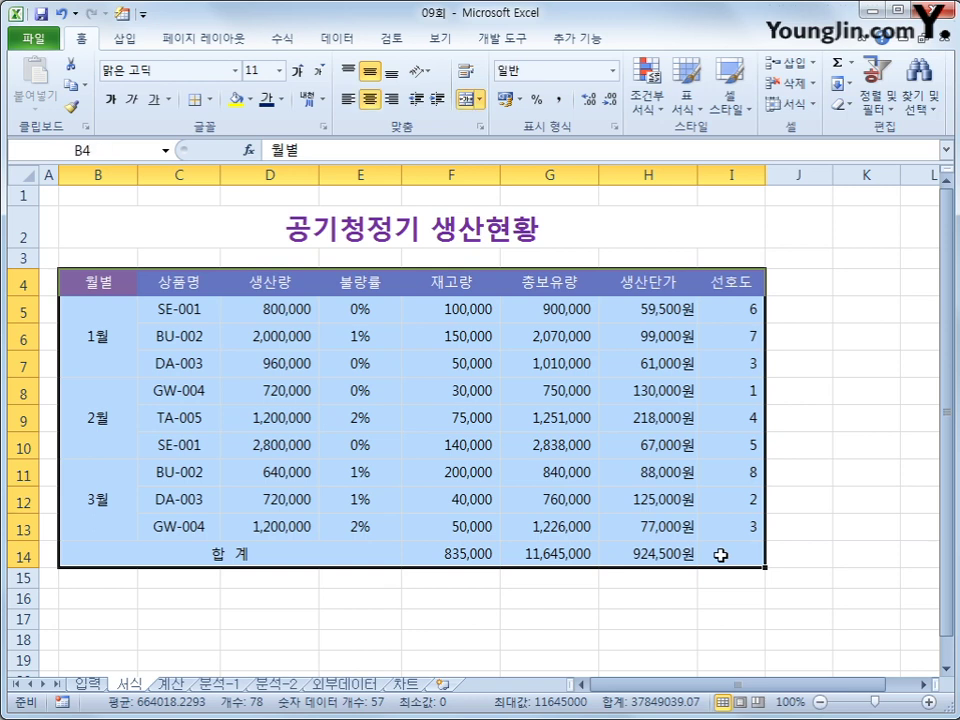
pyautogui.click(211, 100)
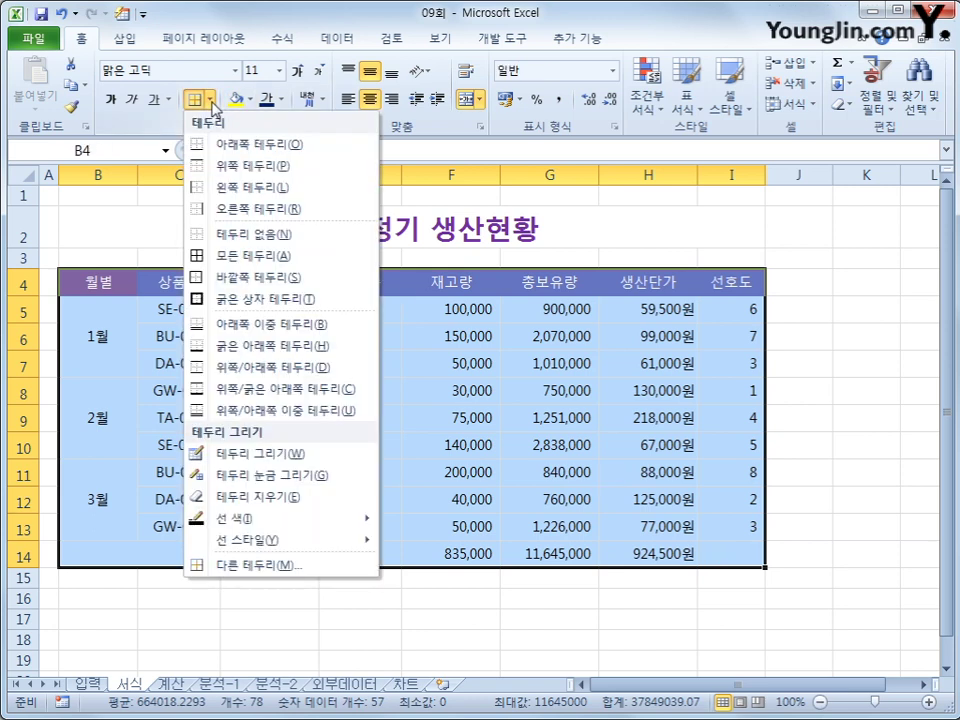
pyautogui.click(224, 256)
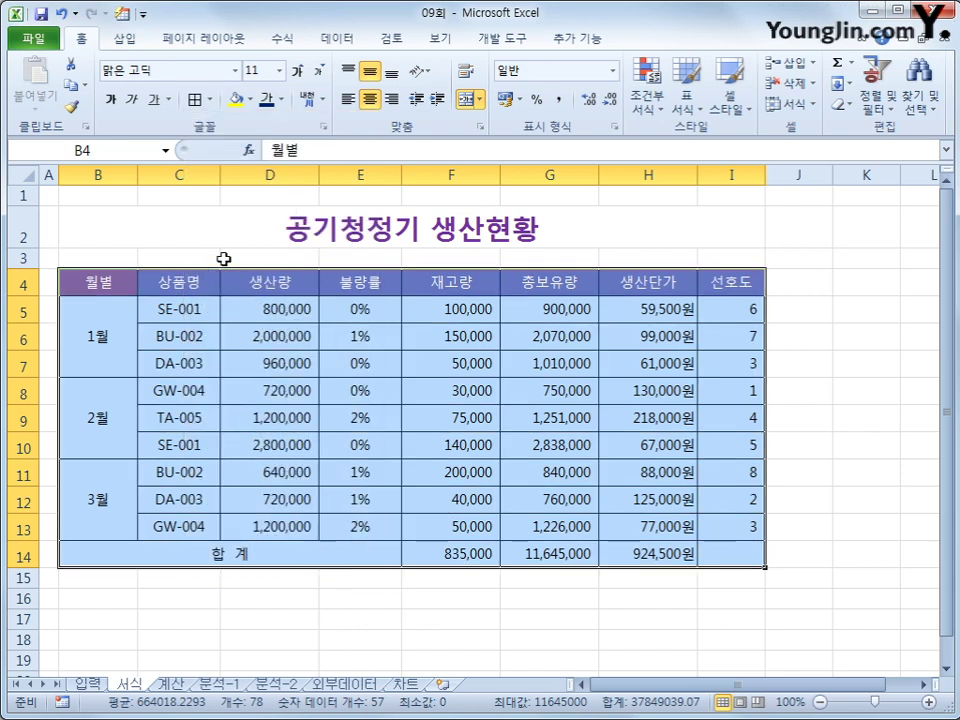
pyautogui.click(211, 100)
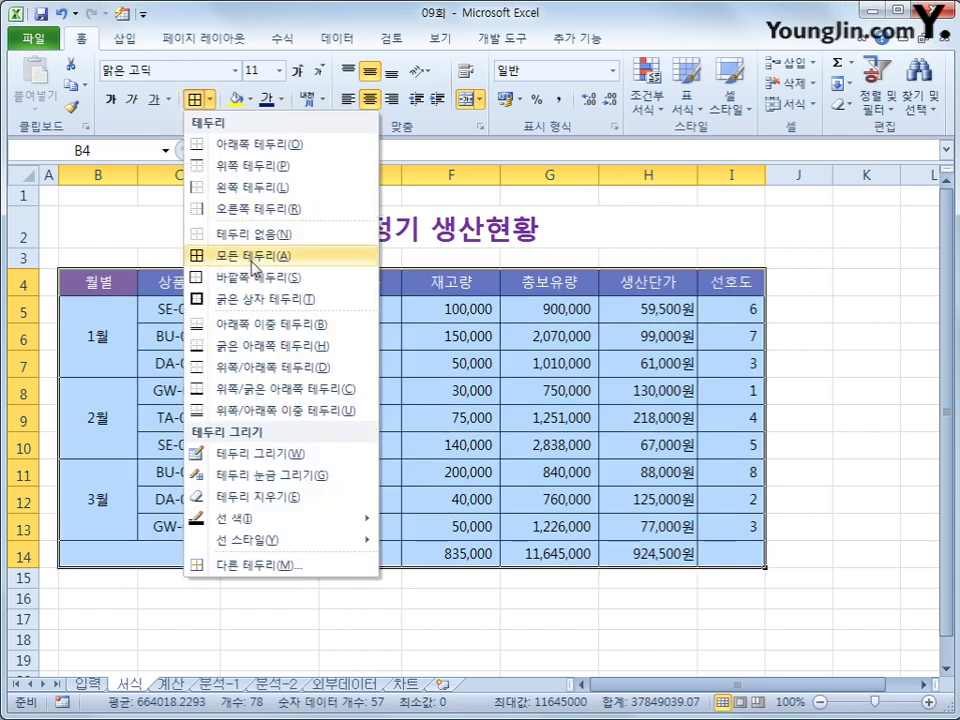
pyautogui.click(254, 300)
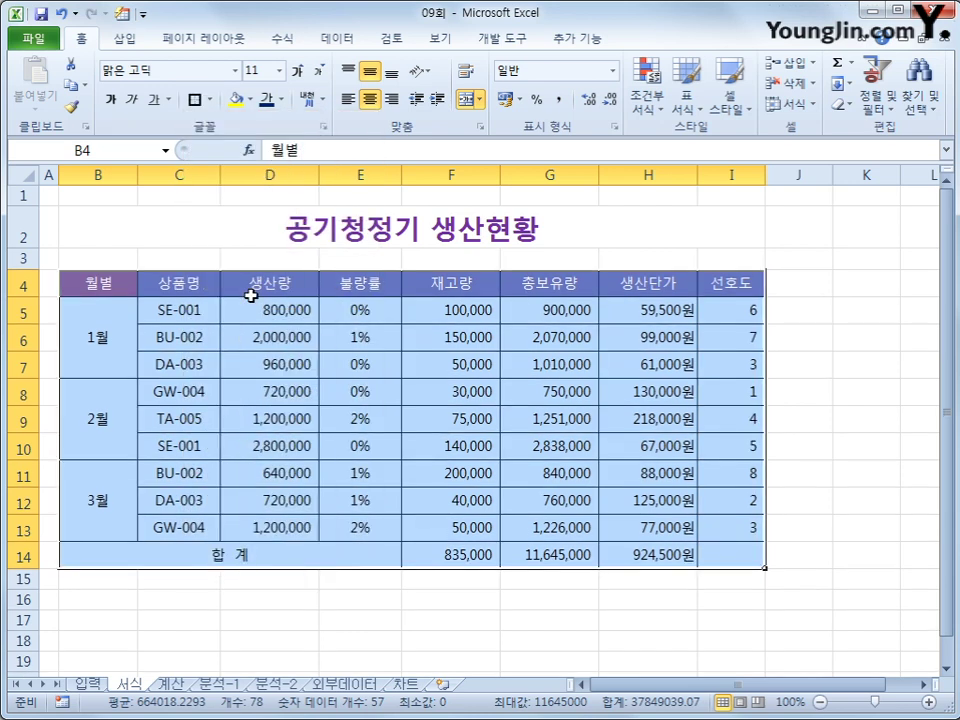
# Add both diagonal borders to cell I14 so that they form an X, and deselect the cell.
pyautogui.click(750, 560)
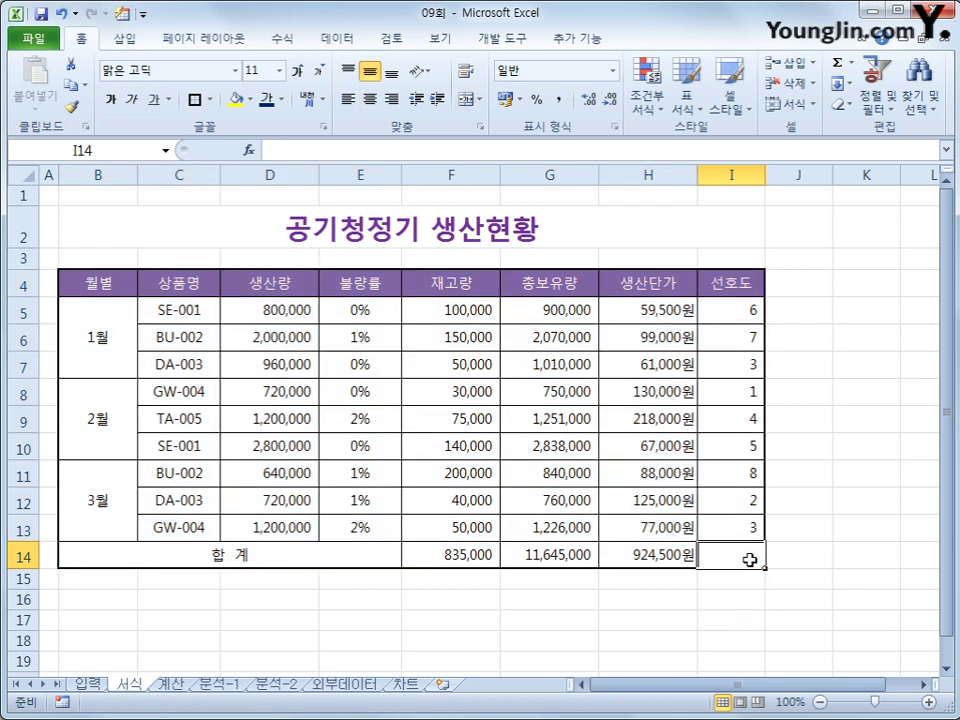
pyautogui.click(210, 100)
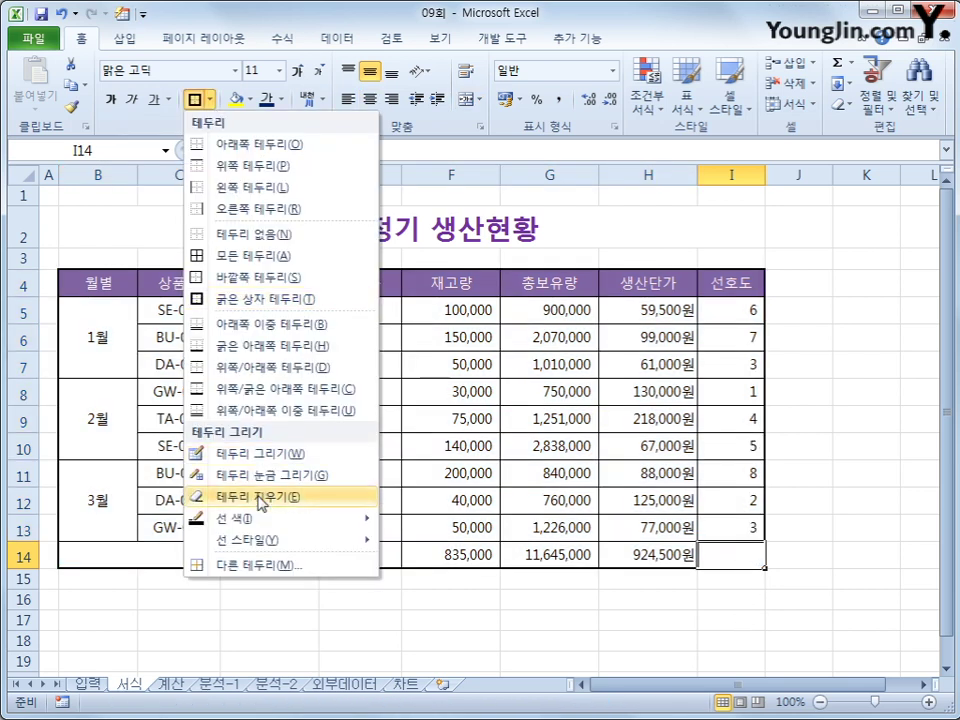
pyautogui.click(257, 565)
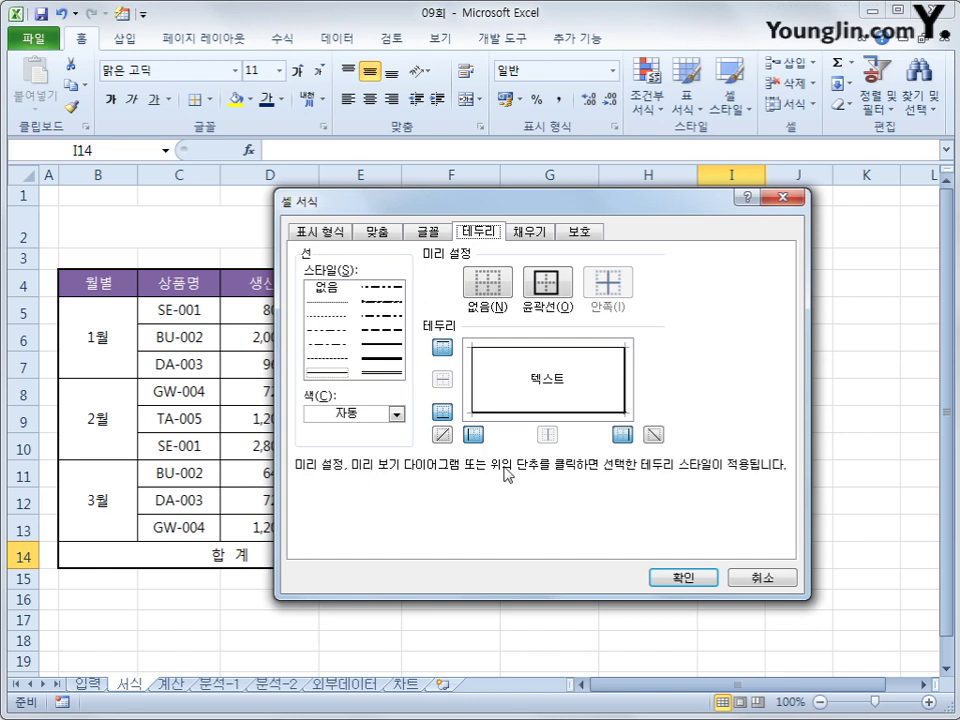
pyautogui.click(442, 434)
pyautogui.click(653, 434)
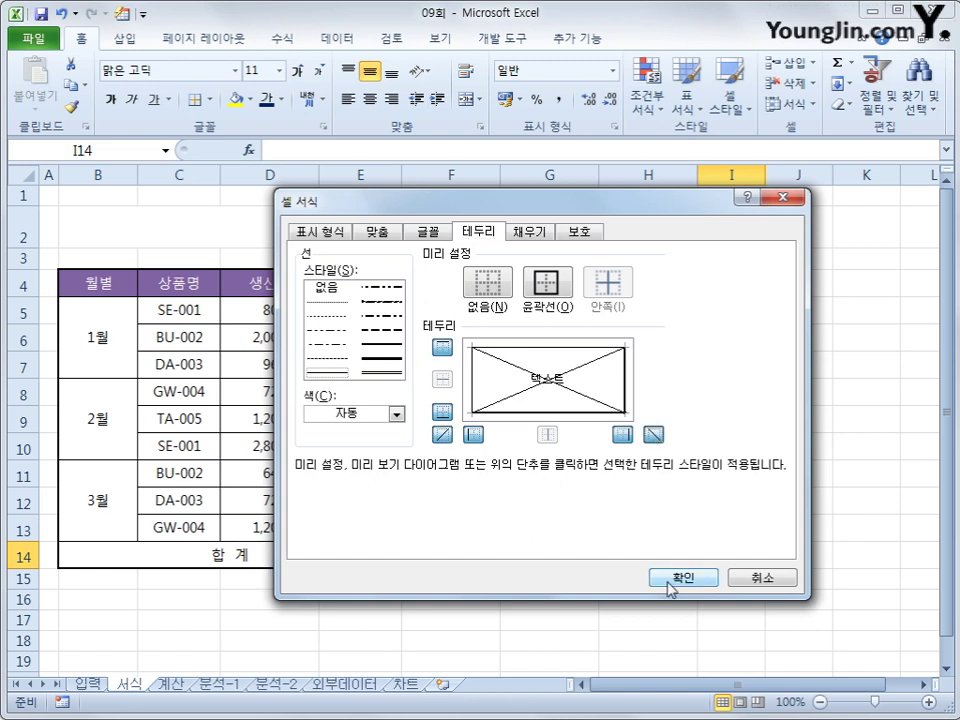
pyautogui.click(669, 582)
pyautogui.click(820, 593)
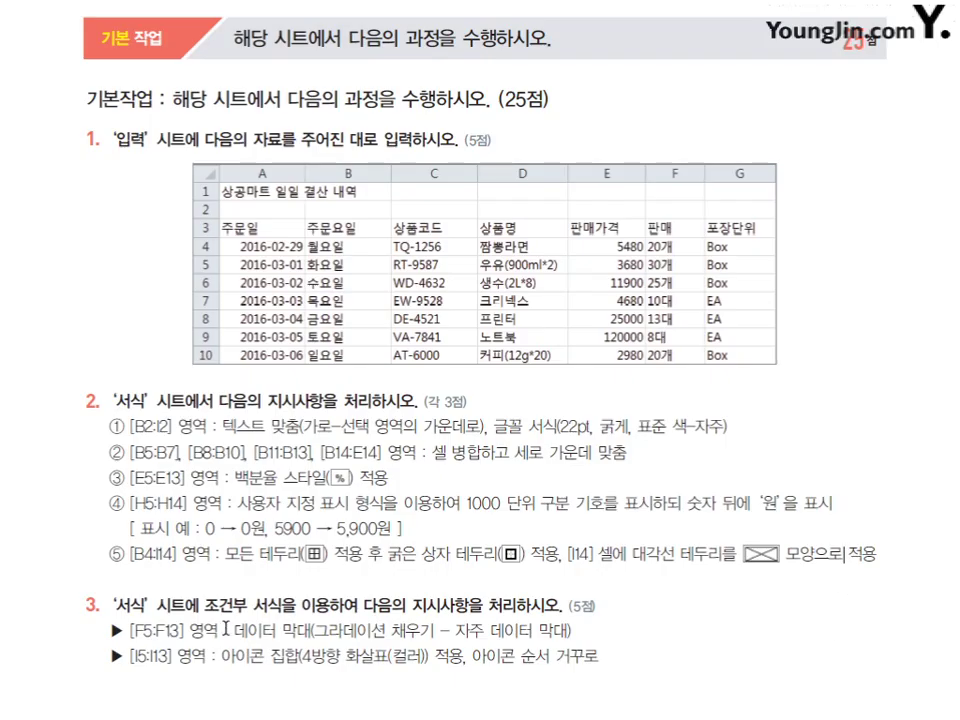
# Review the conditional formatting task in the exam document and apply the gradient-fill 자주 데이터 막대 to F5:F13 on the '서식' sheet.
pyautogui.moveTo(233, 631); pyautogui.dragTo(427, 640)
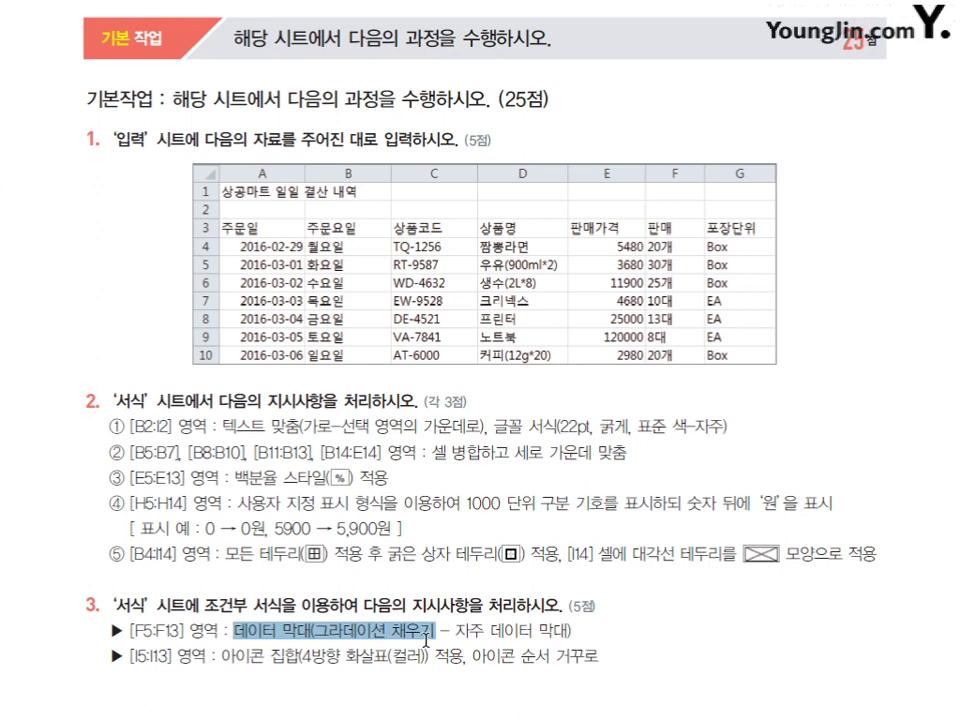
pyautogui.click(380, 695)
pyautogui.moveTo(224, 657); pyautogui.dragTo(290, 657)
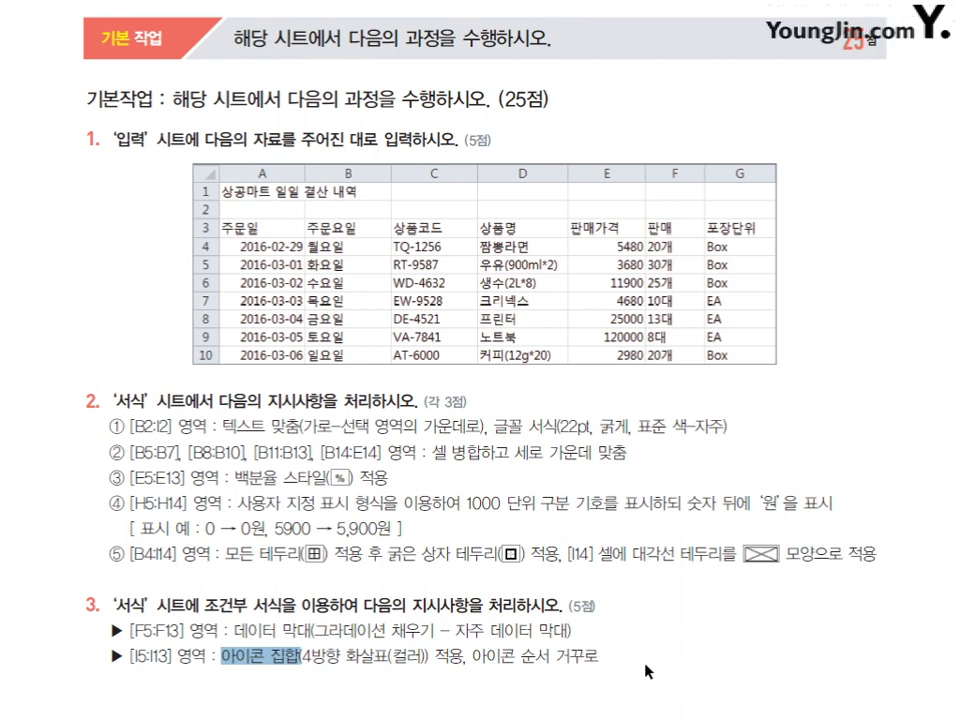
pyautogui.press('Right')
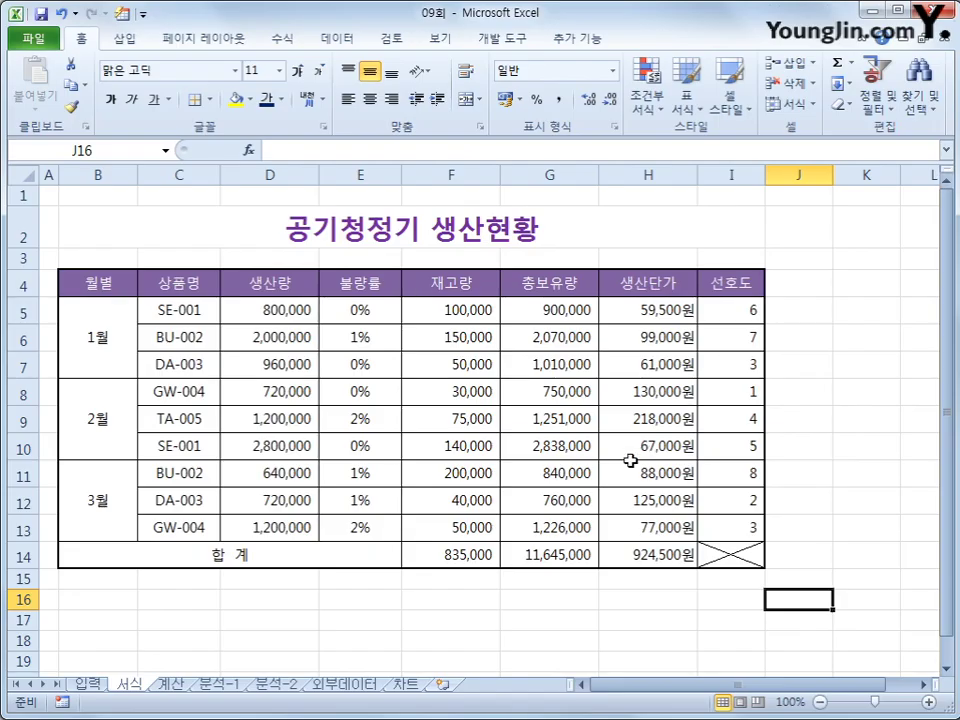
pyautogui.moveTo(437, 310); pyautogui.dragTo(432, 527)
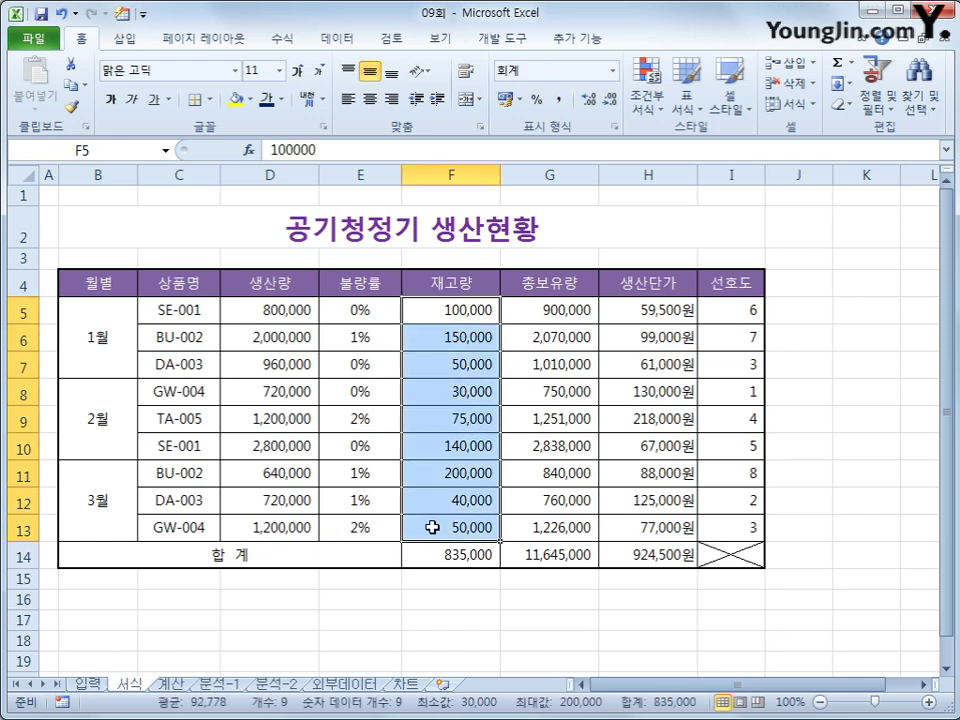
pyautogui.click(646, 100)
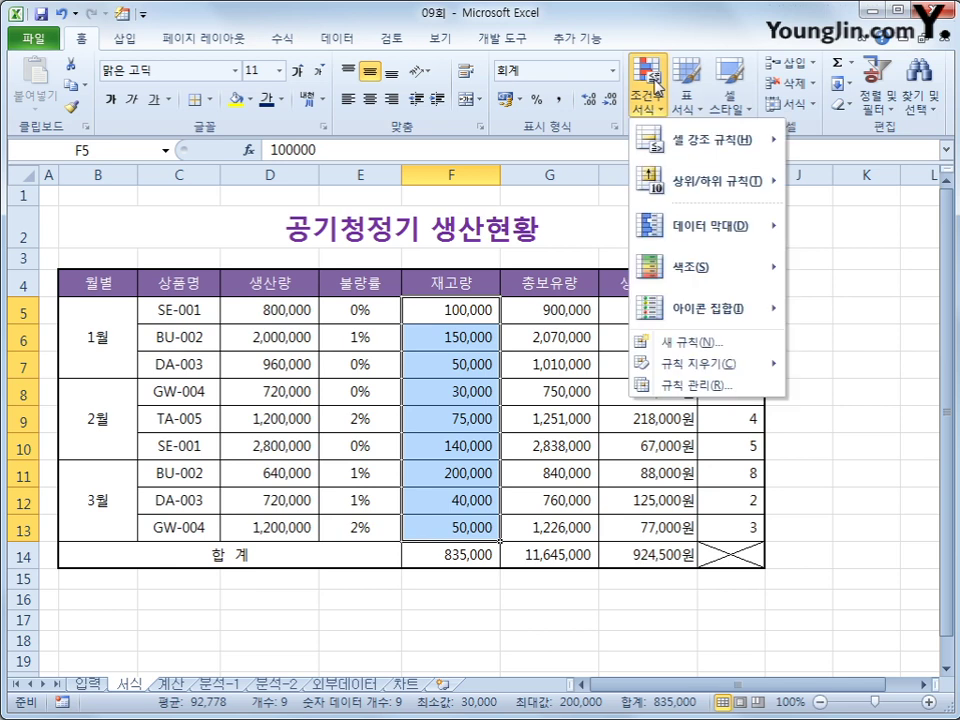
pyautogui.moveTo(705, 237)
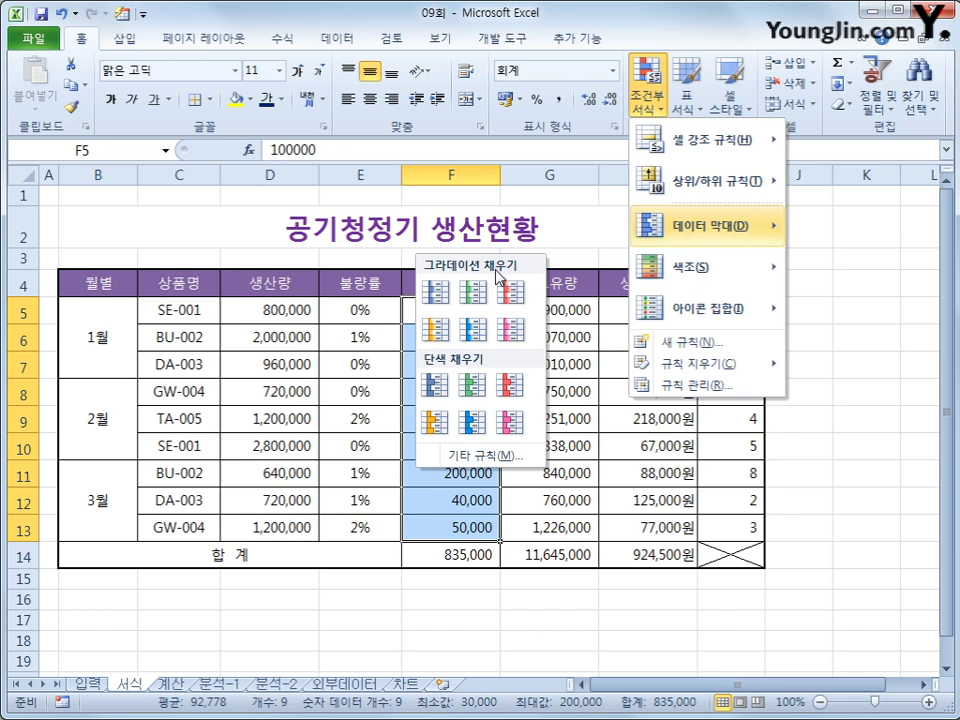
pyautogui.click(510, 328)
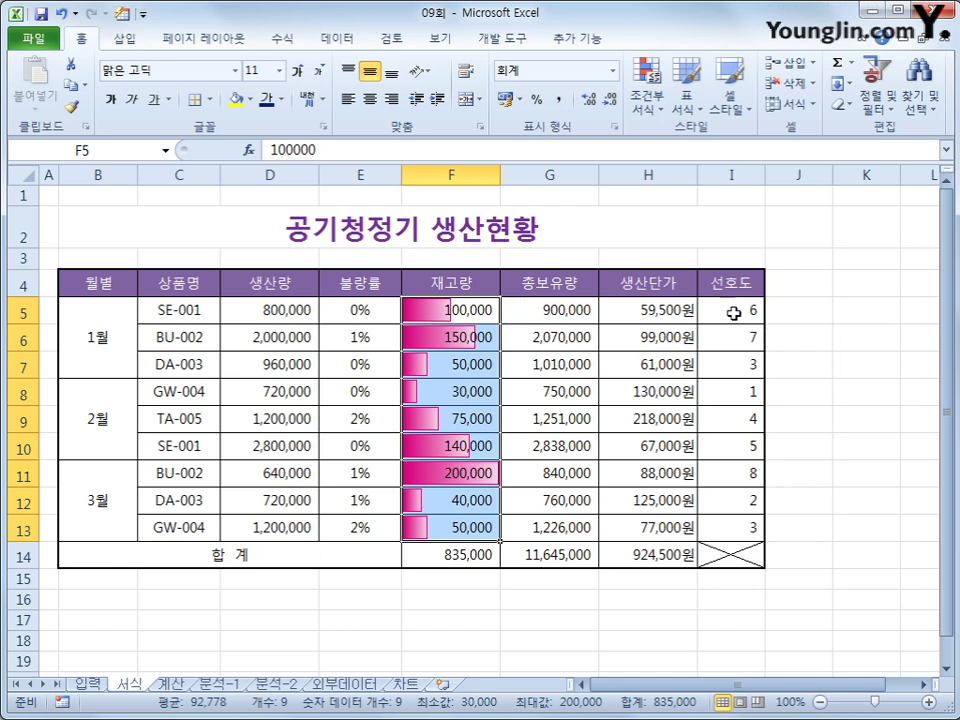
# Apply the 4방향 화살표(컬러) icon set to the 선호도 values in I5:I13.
pyautogui.moveTo(731, 313); pyautogui.dragTo(733, 525)
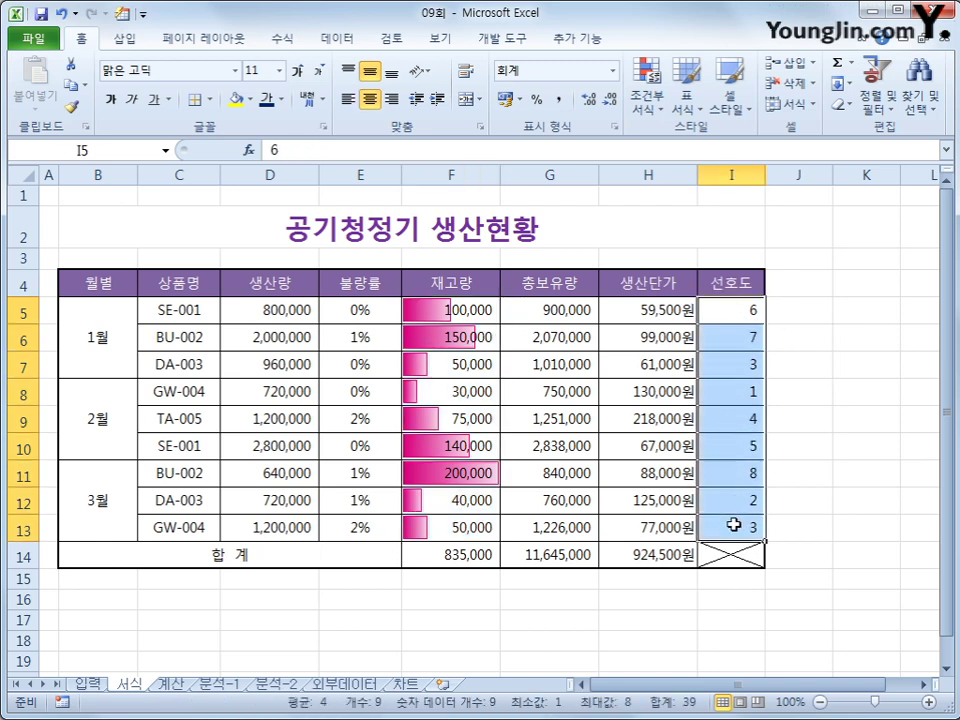
pyautogui.click(652, 106)
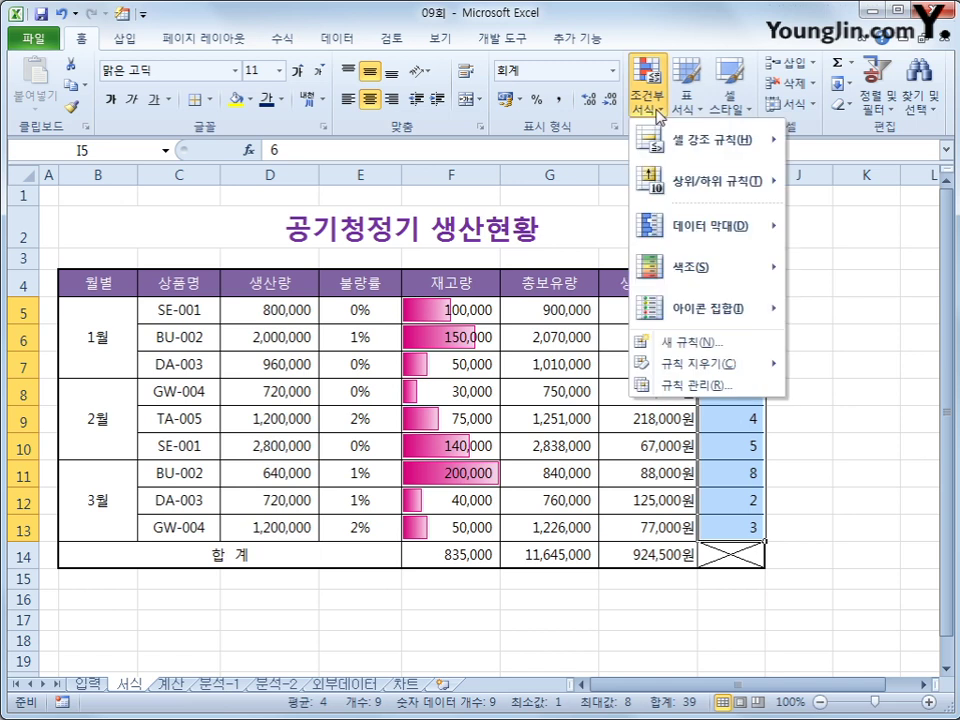
pyautogui.moveTo(697, 316)
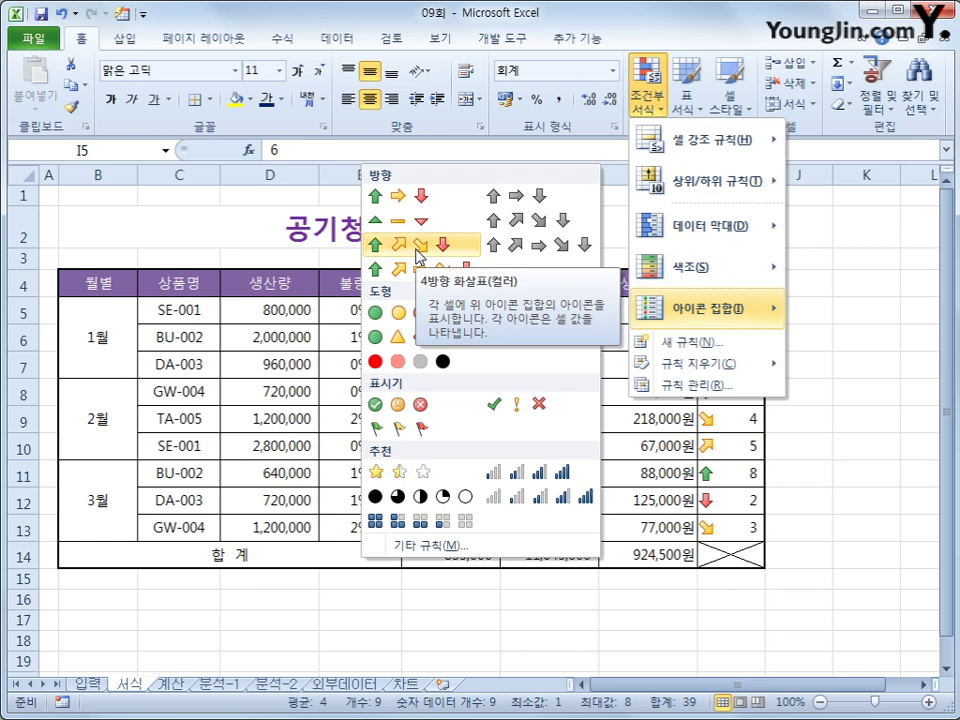
pyautogui.click(416, 250)
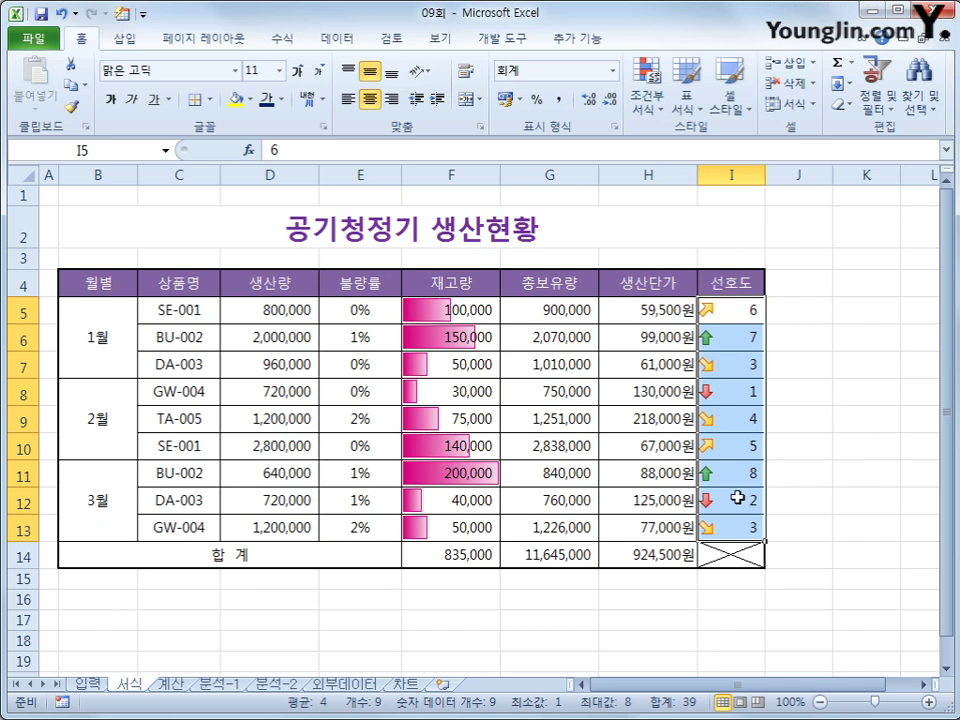
# Look at the reverse icon order option in a new icon-set rule, cancel the rule, and undo the icon set on I5:I13.
pyautogui.click(645, 92)
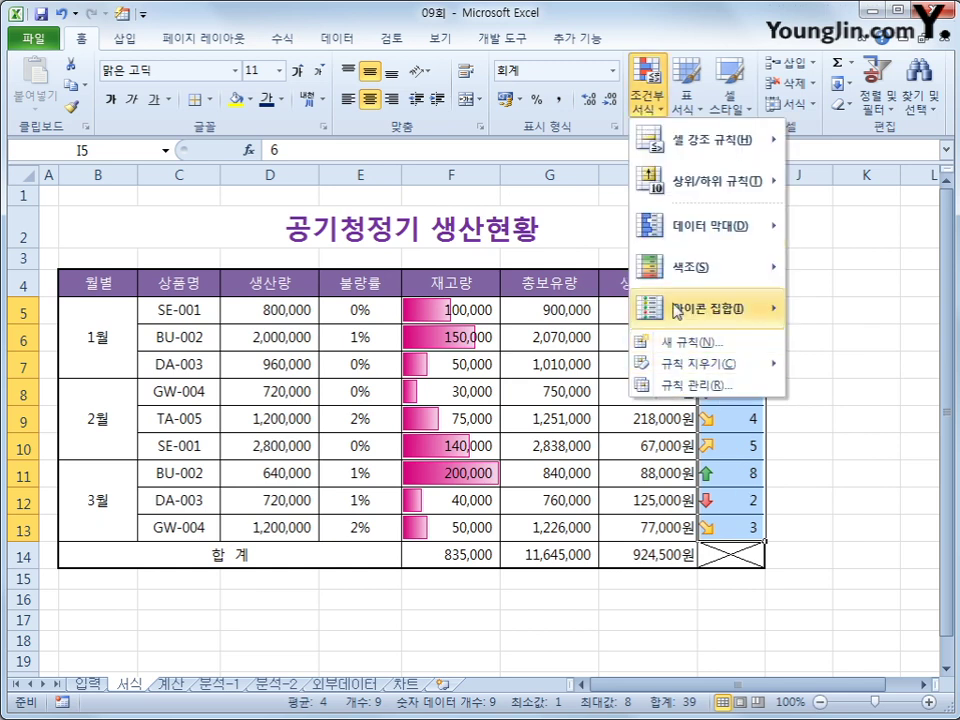
pyautogui.moveTo(766, 316)
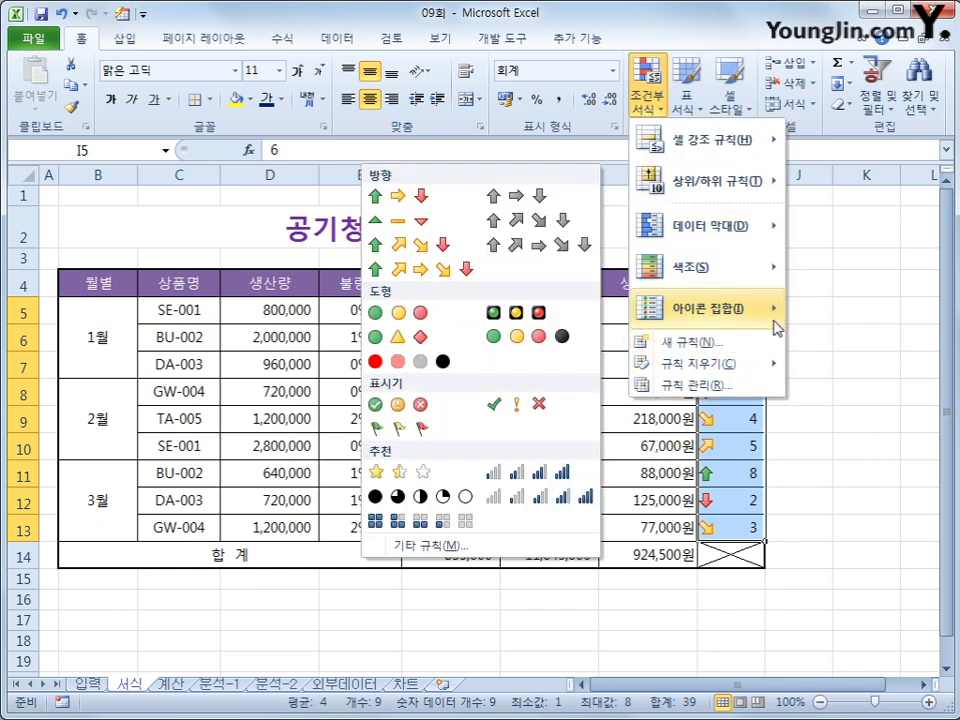
pyautogui.click(511, 548)
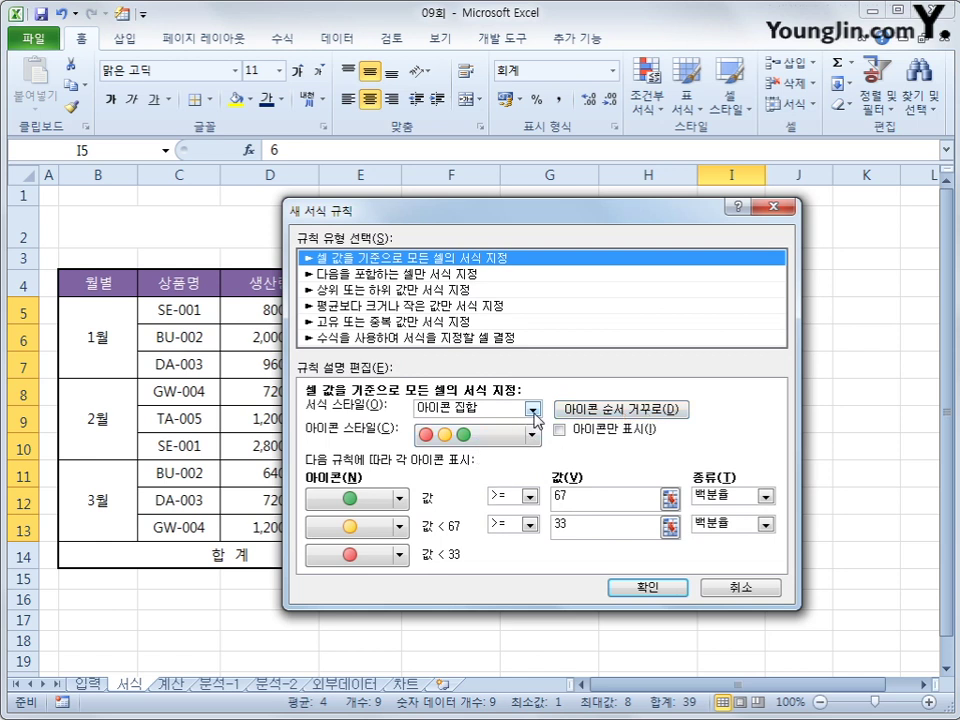
pyautogui.click(637, 410)
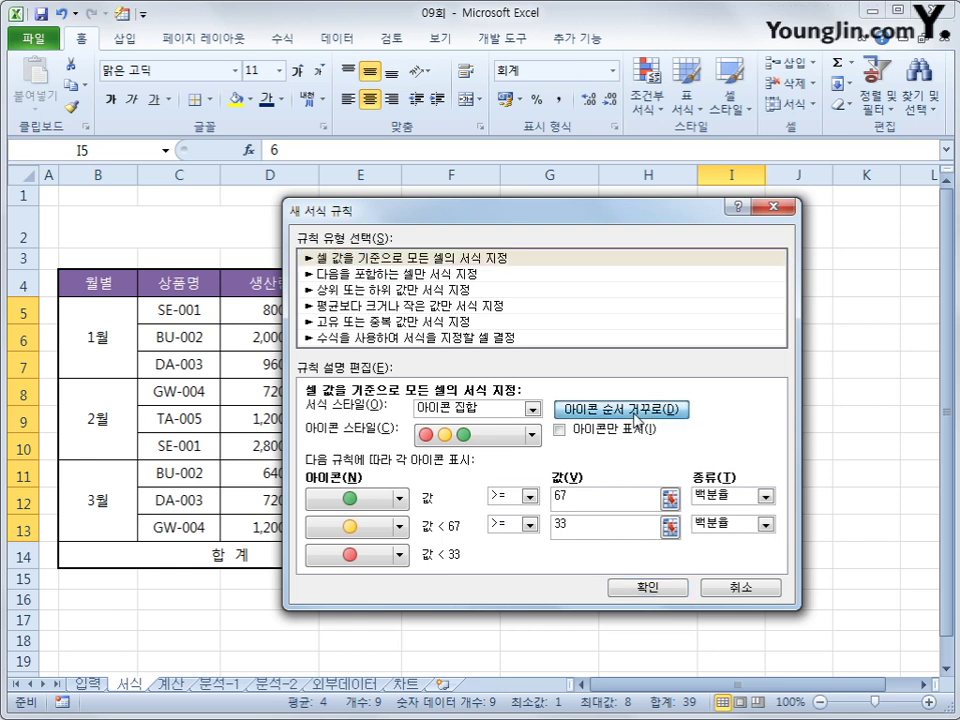
pyautogui.click(618, 425)
pyautogui.click(621, 412)
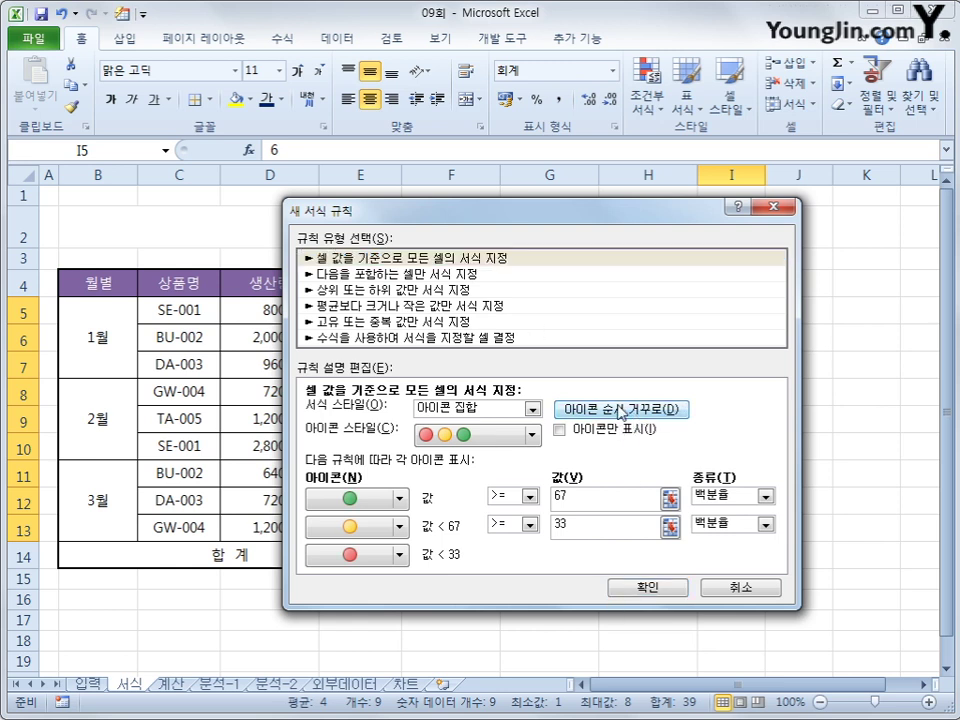
pyautogui.click(741, 587)
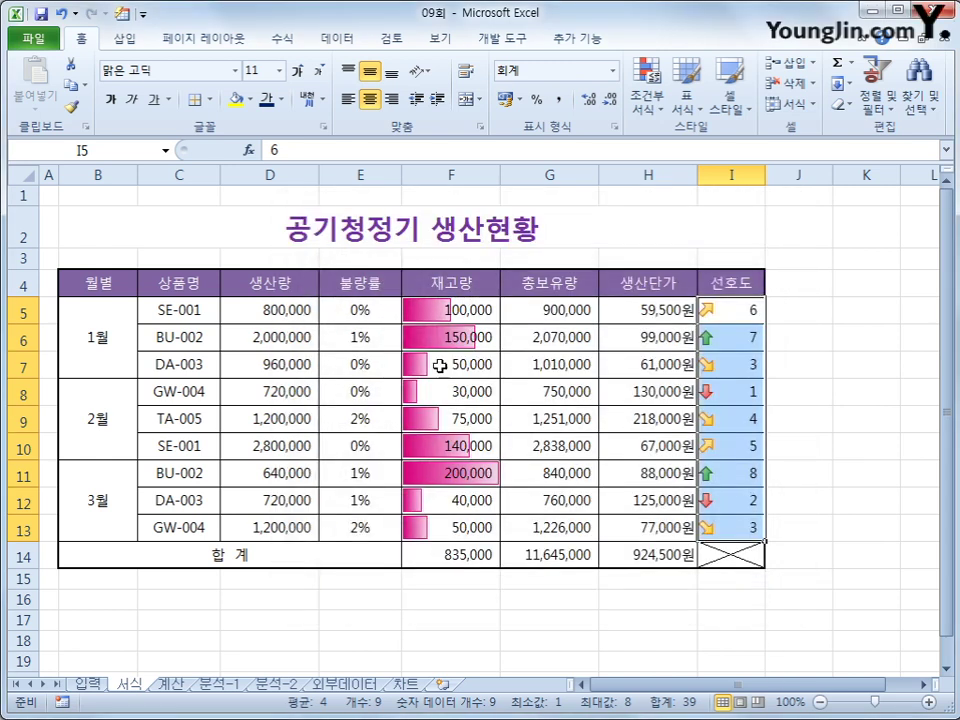
pyautogui.click(59, 13)
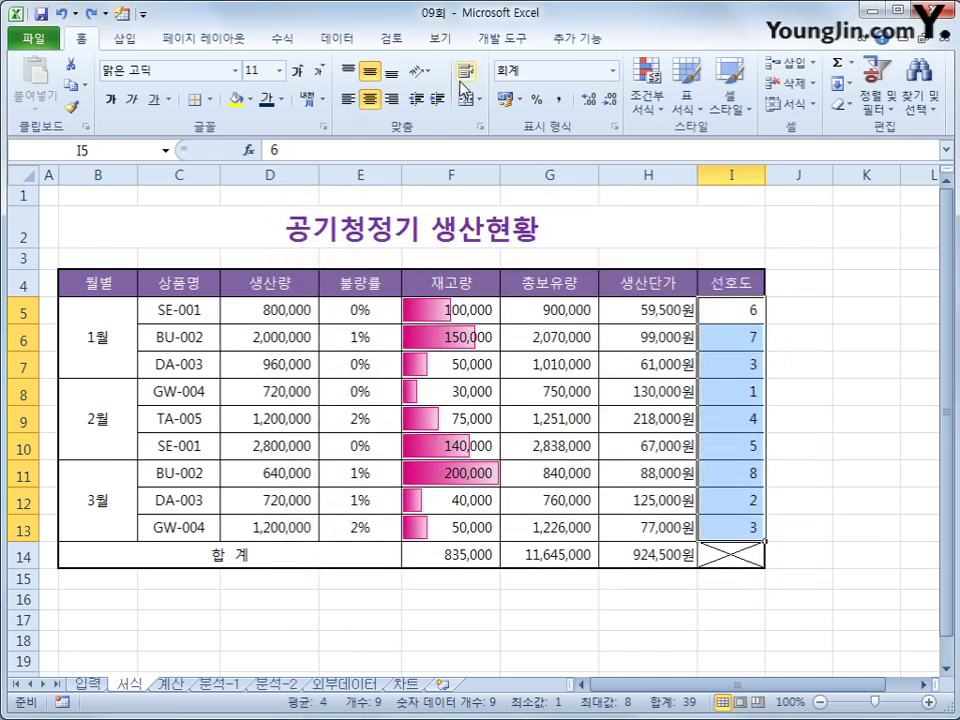
# Apply the 4방향 화살표(컬러) icon set to I5:I13, and add a three-circle icon-set rule to the range with the icon order reversed.
pyautogui.click(648, 95)
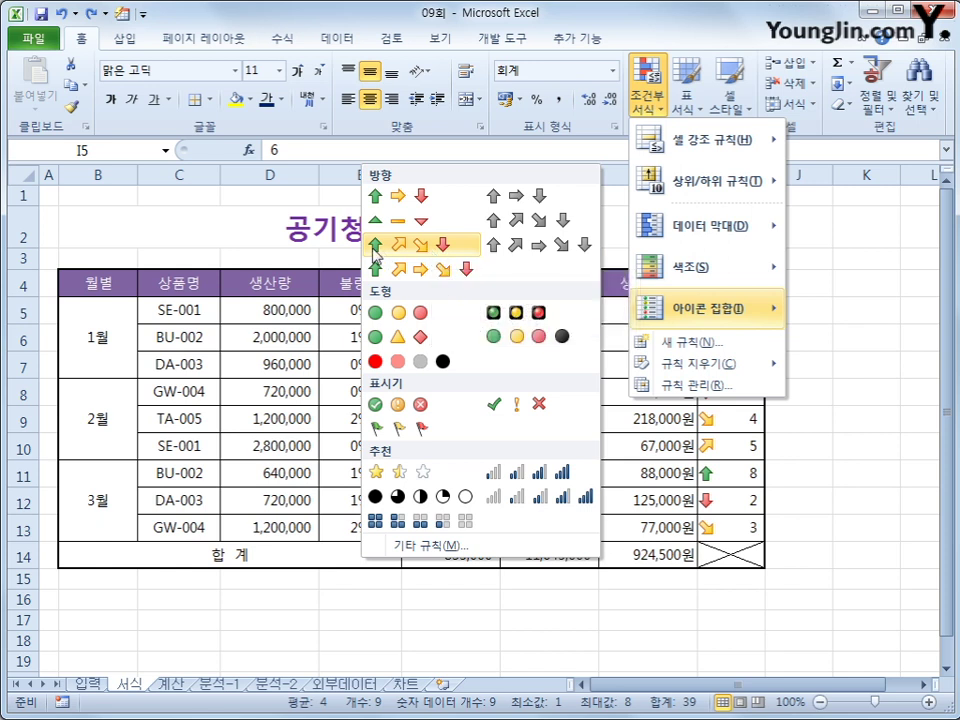
pyautogui.click(462, 250)
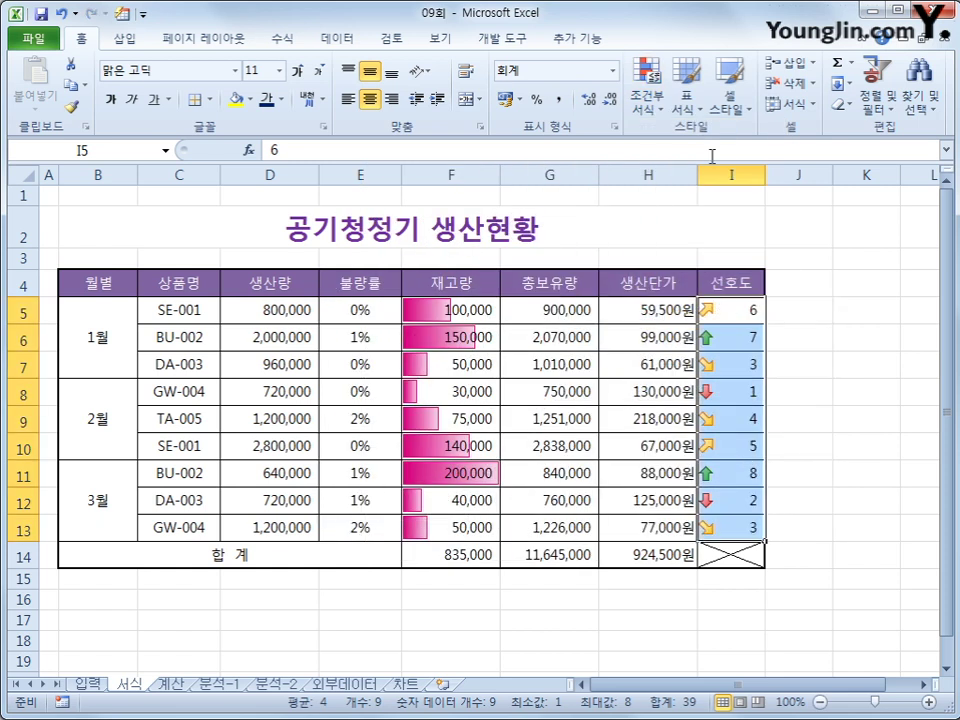
pyautogui.click(645, 88)
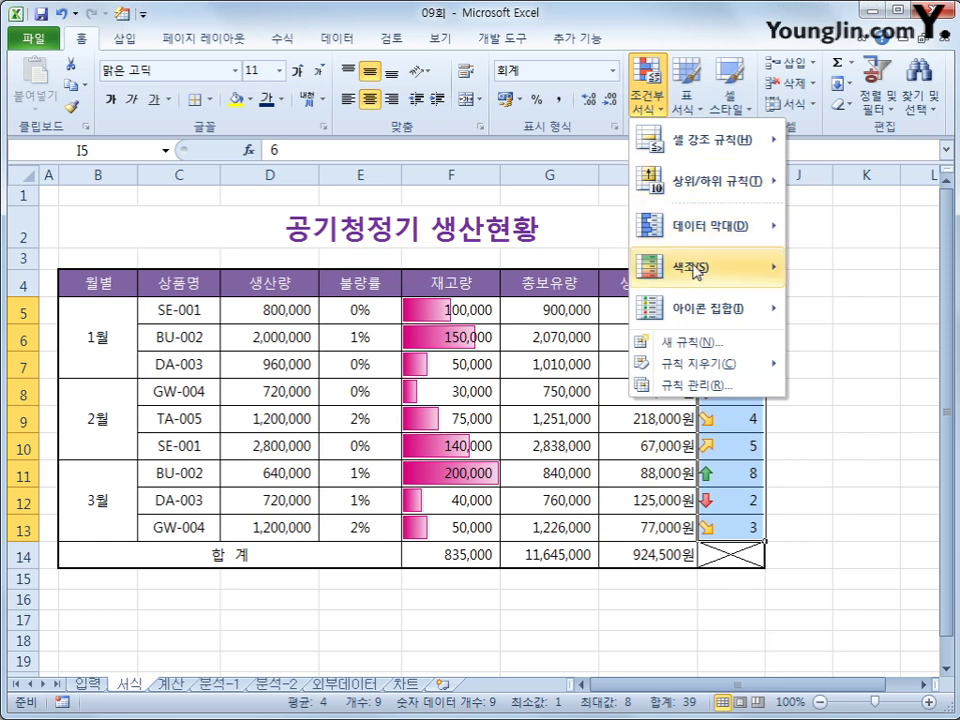
pyautogui.click(480, 552)
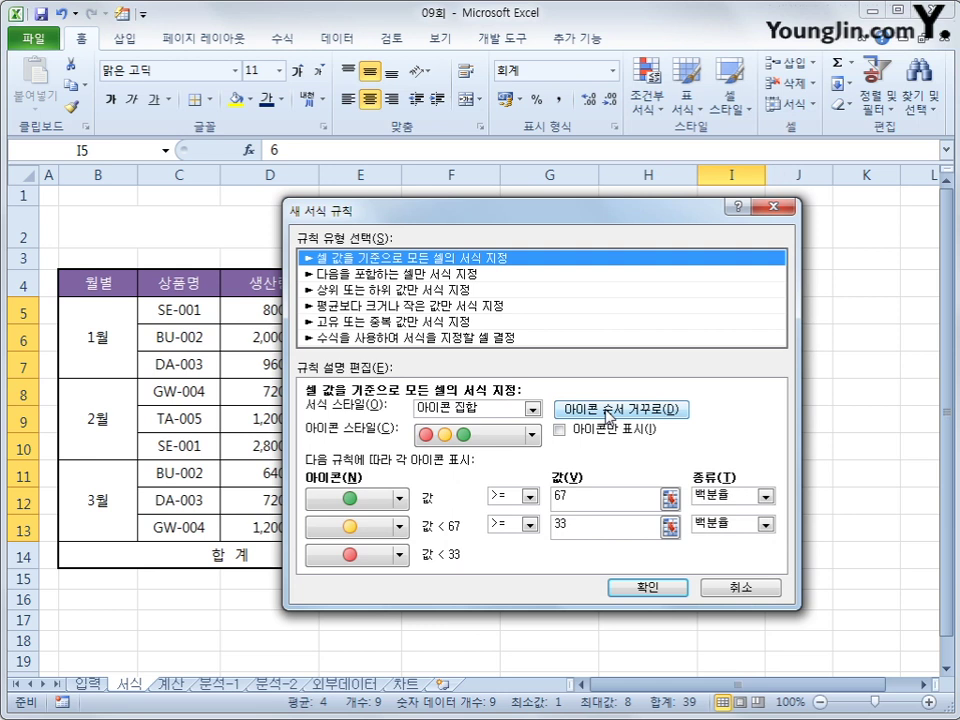
pyautogui.click(609, 411)
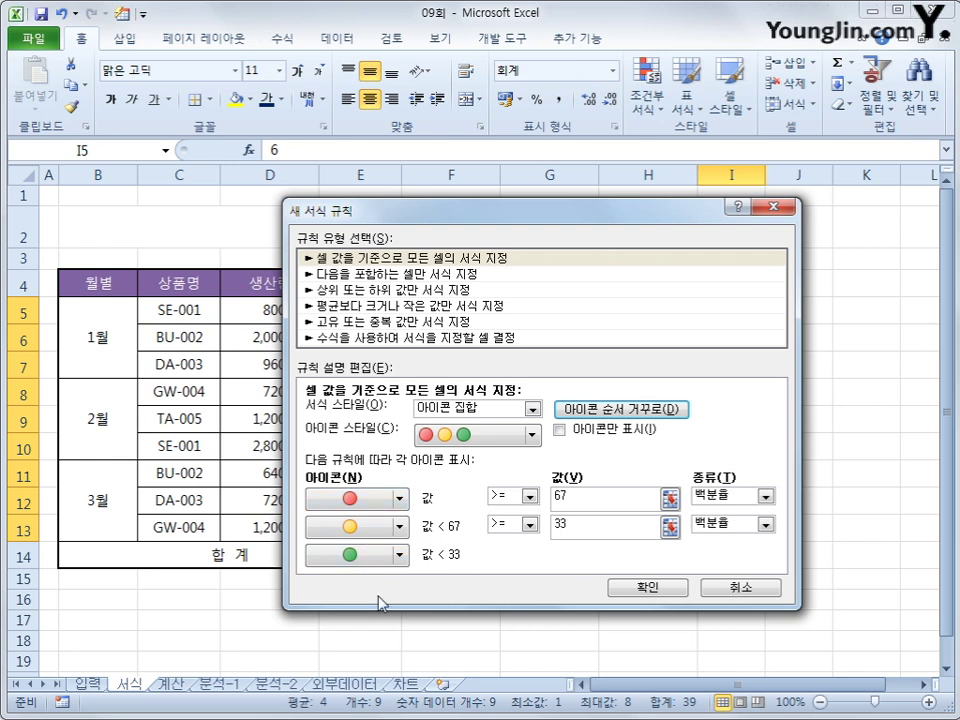
pyautogui.click(633, 590)
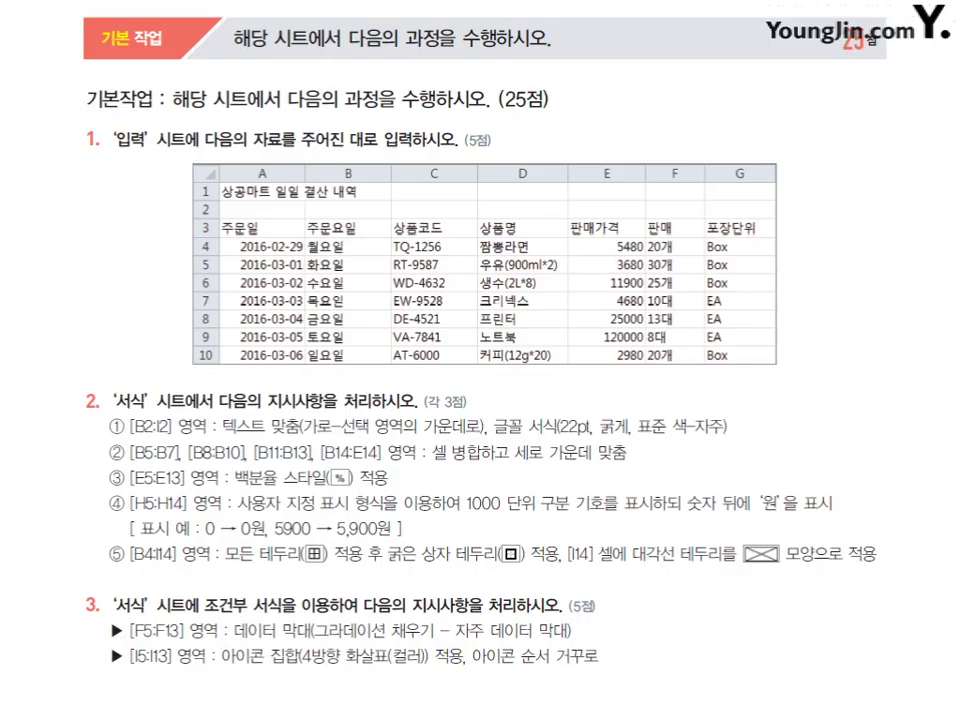
# Read calculation tasks 1 and 2 in the exam document, examining the required LEFT, RIGHT, & operator, MATCH and VLOOKUP usage.
pyautogui.scroll(-10, 443, 345)
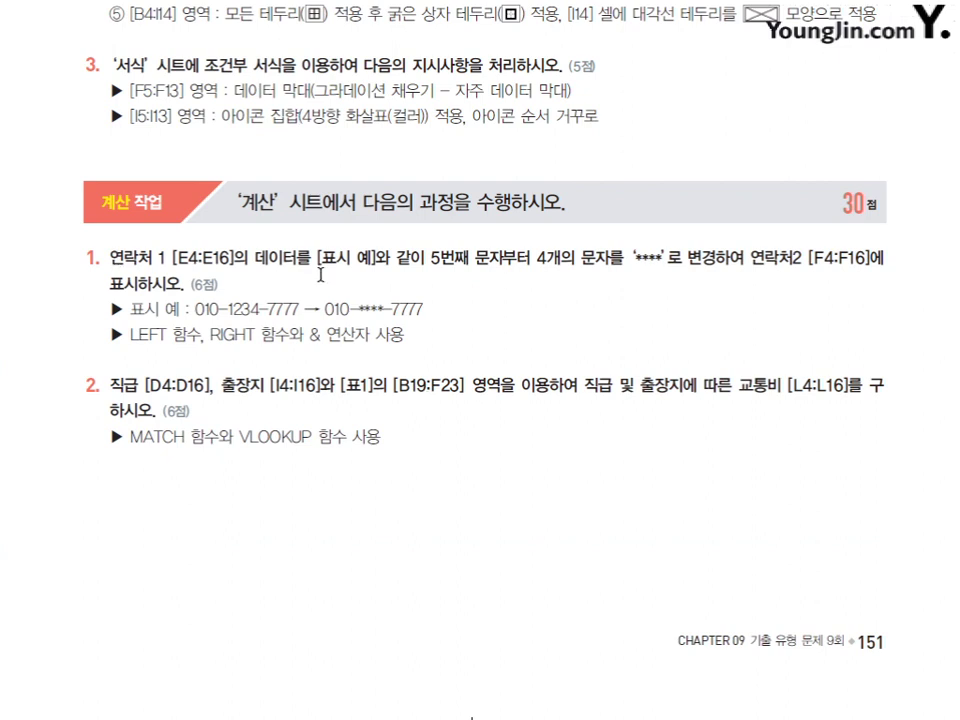
pyautogui.moveTo(425, 262); pyautogui.dragTo(672, 263)
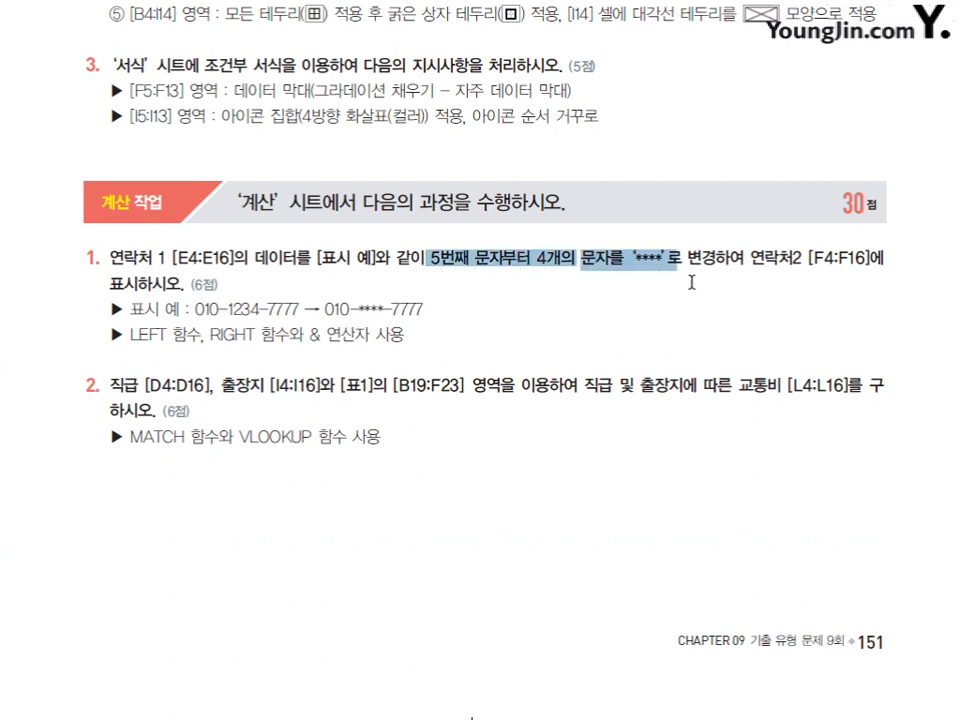
pyautogui.click(669, 326)
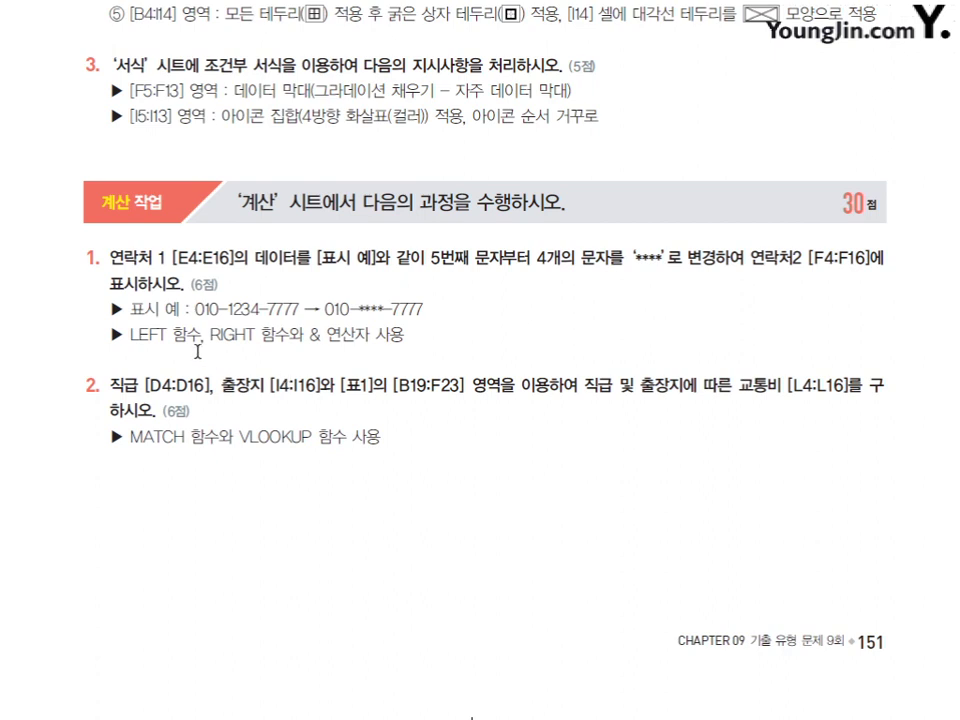
pyautogui.moveTo(130, 334); pyautogui.dragTo(305, 335)
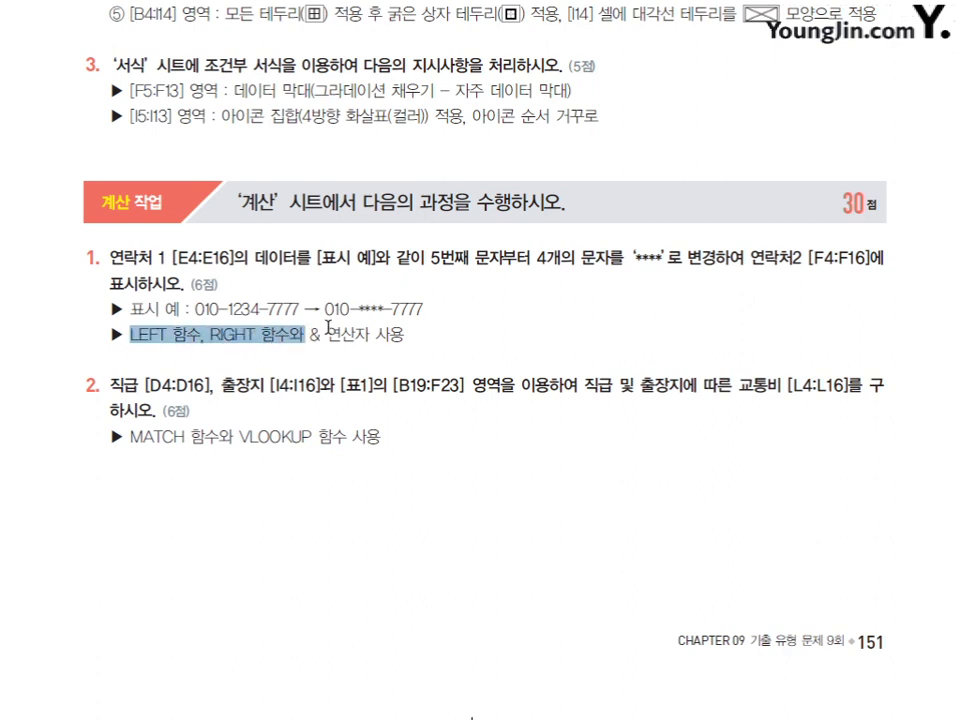
pyautogui.moveTo(360, 310); pyautogui.dragTo(386, 310)
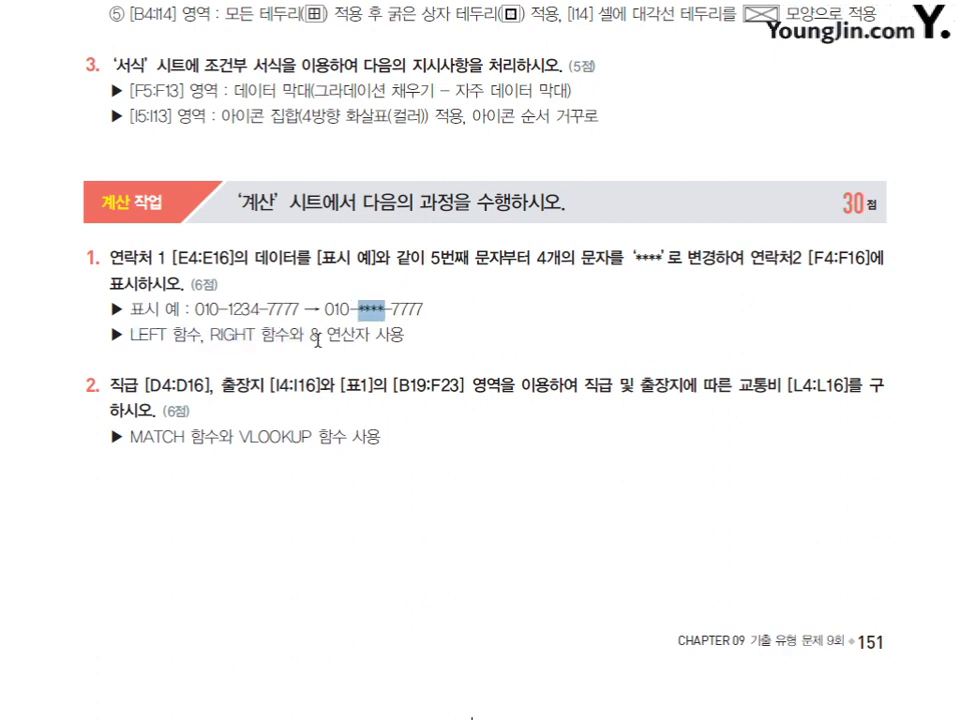
pyautogui.moveTo(308, 336); pyautogui.dragTo(405, 337)
pyautogui.click(428, 348)
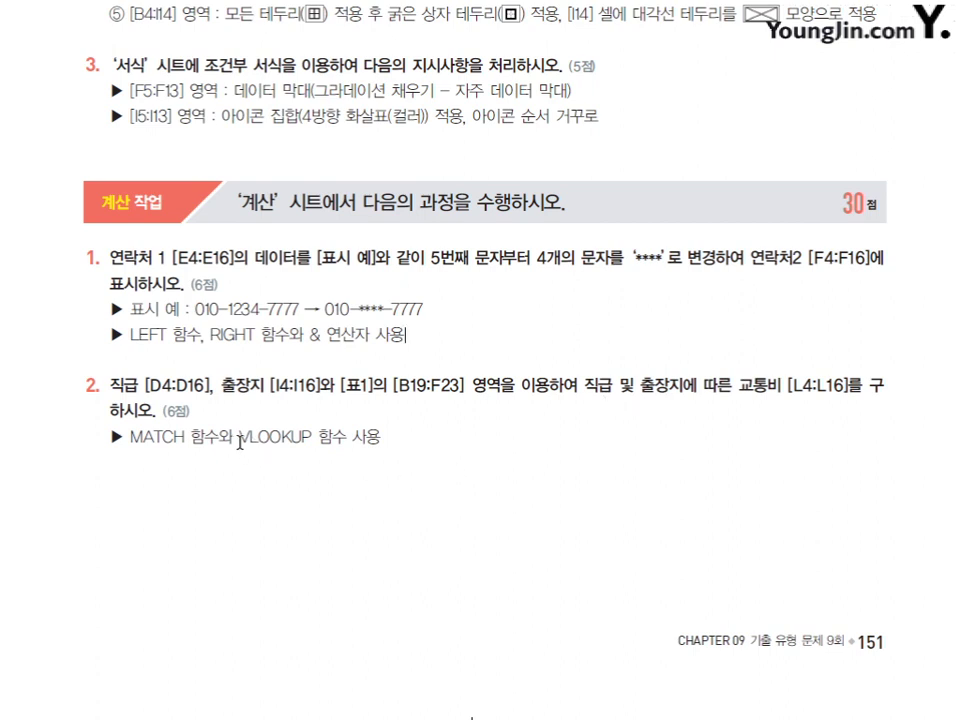
pyautogui.moveTo(240, 441); pyautogui.dragTo(308, 441)
pyautogui.click(214, 471)
pyautogui.moveTo(127, 440); pyautogui.dragTo(186, 440)
# Read calculation tasks 3 to 5 in the exam document, examining the conditions, target ranges and functions each one requires.
pyautogui.scroll(-6, 255, 540)
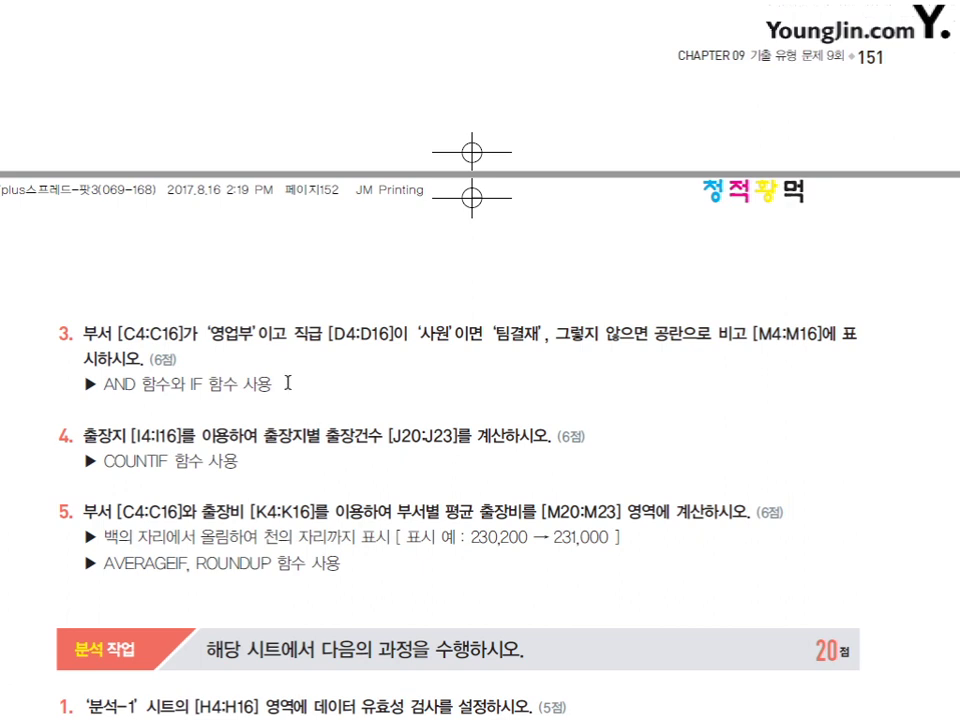
pyautogui.moveTo(196, 335); pyautogui.dragTo(546, 338)
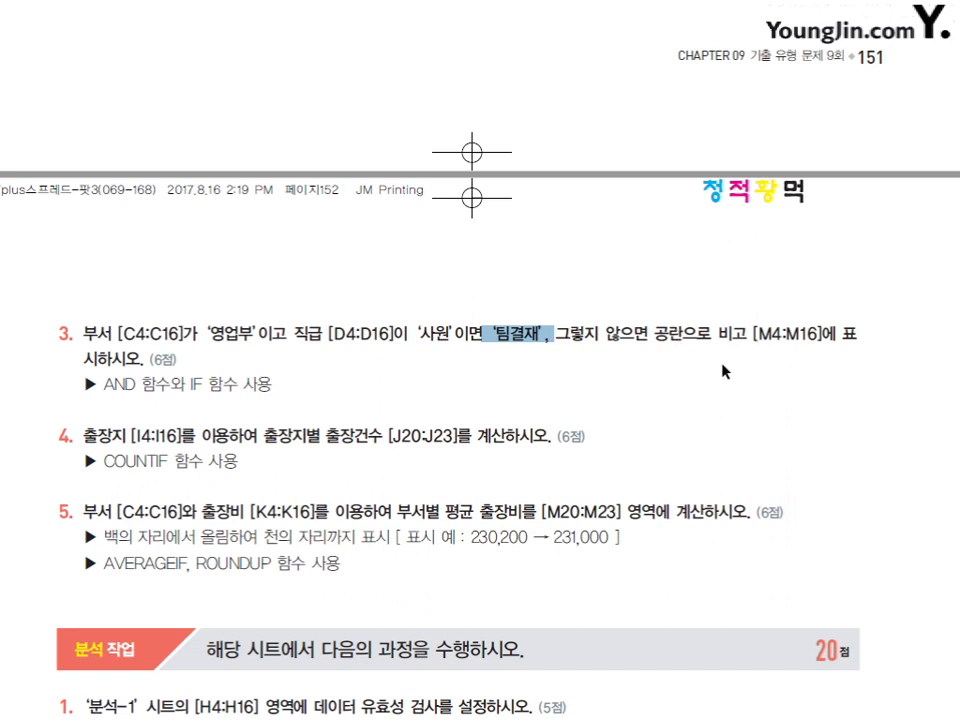
pyautogui.press('Right')
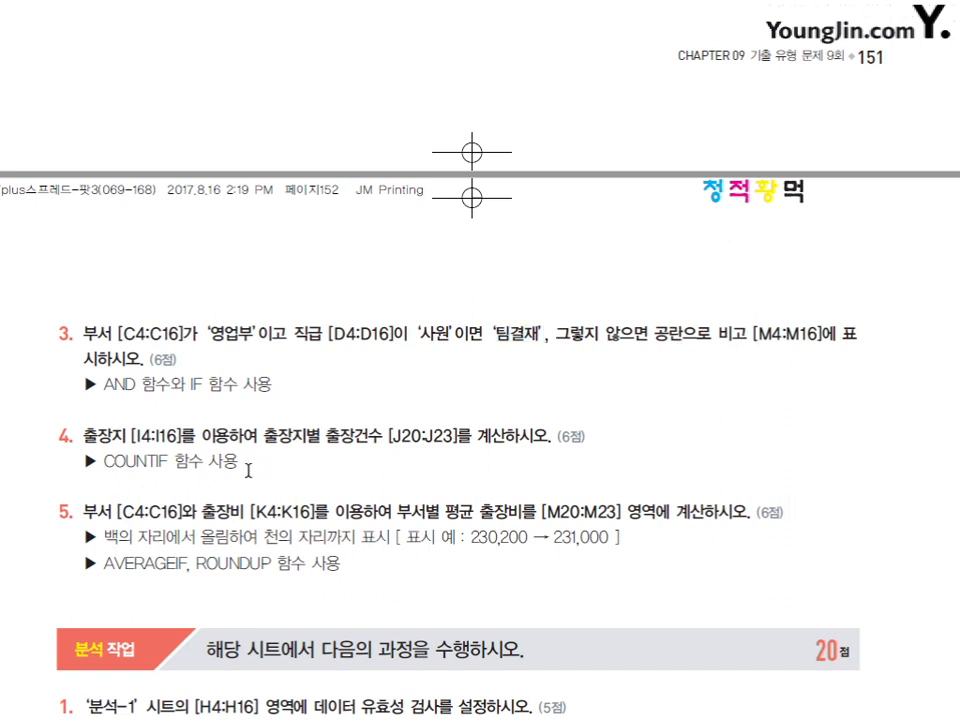
pyautogui.moveTo(104, 462); pyautogui.dragTo(167, 466)
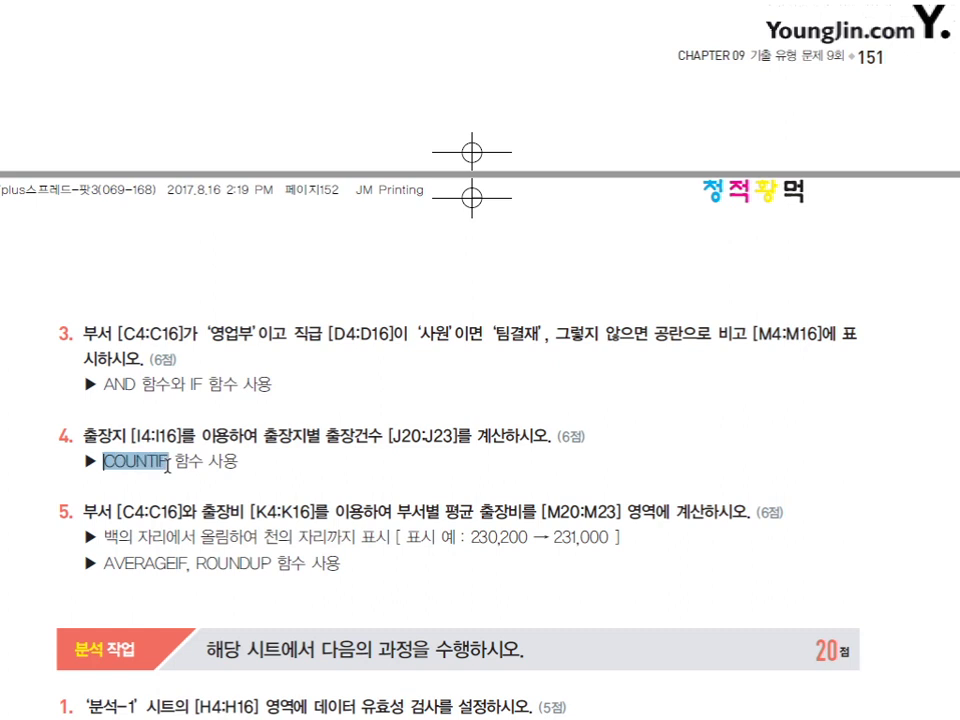
pyautogui.moveTo(324, 436); pyautogui.dragTo(456, 437)
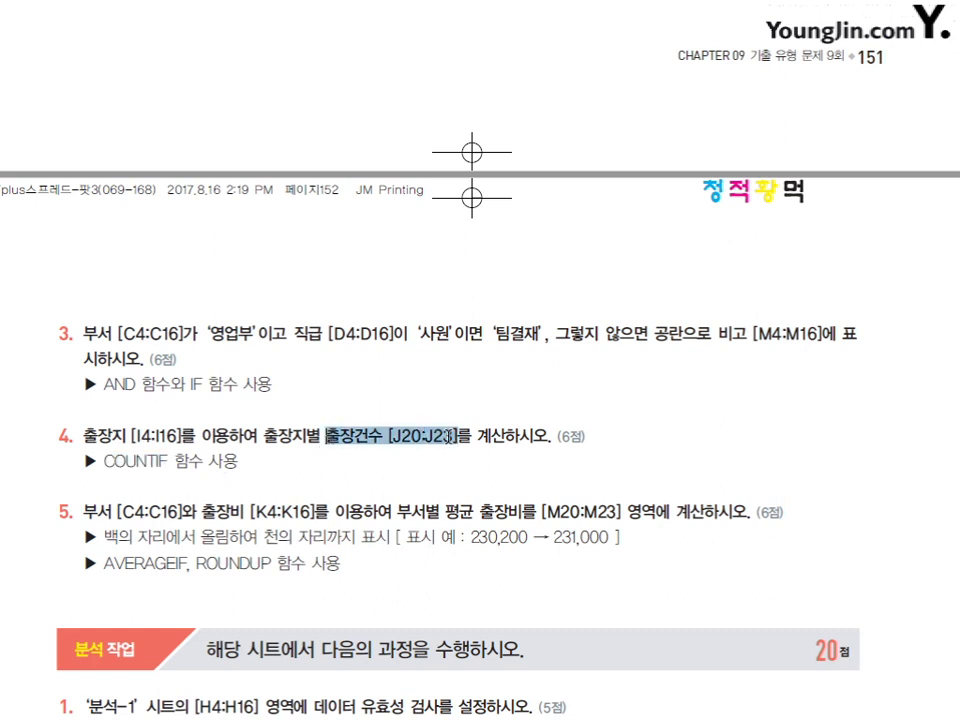
pyautogui.click(505, 458)
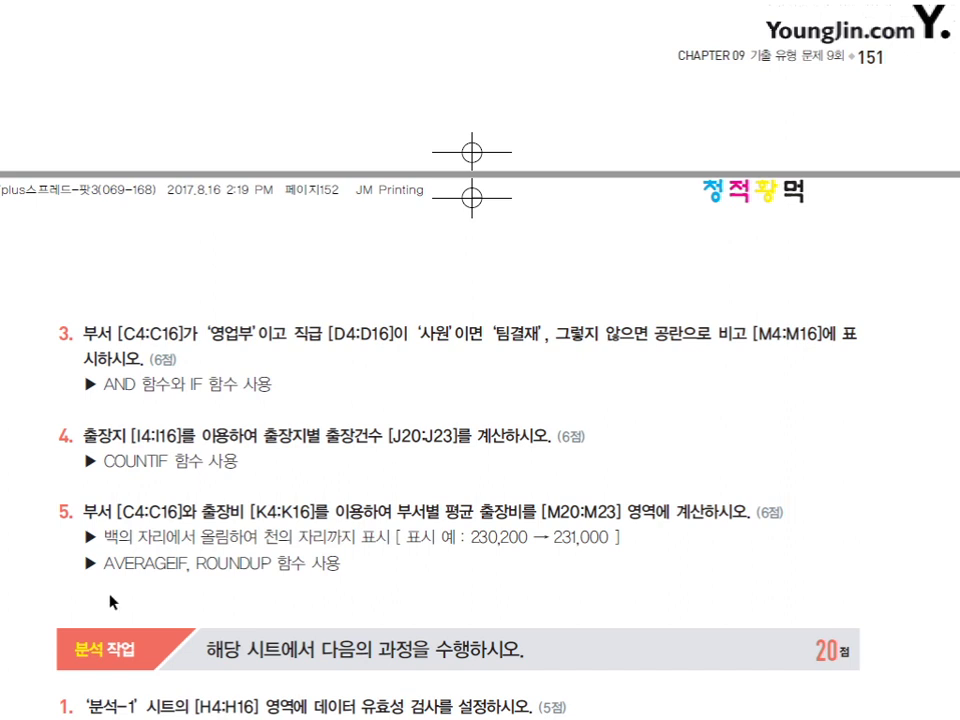
pyautogui.moveTo(398, 512); pyautogui.dragTo(536, 513)
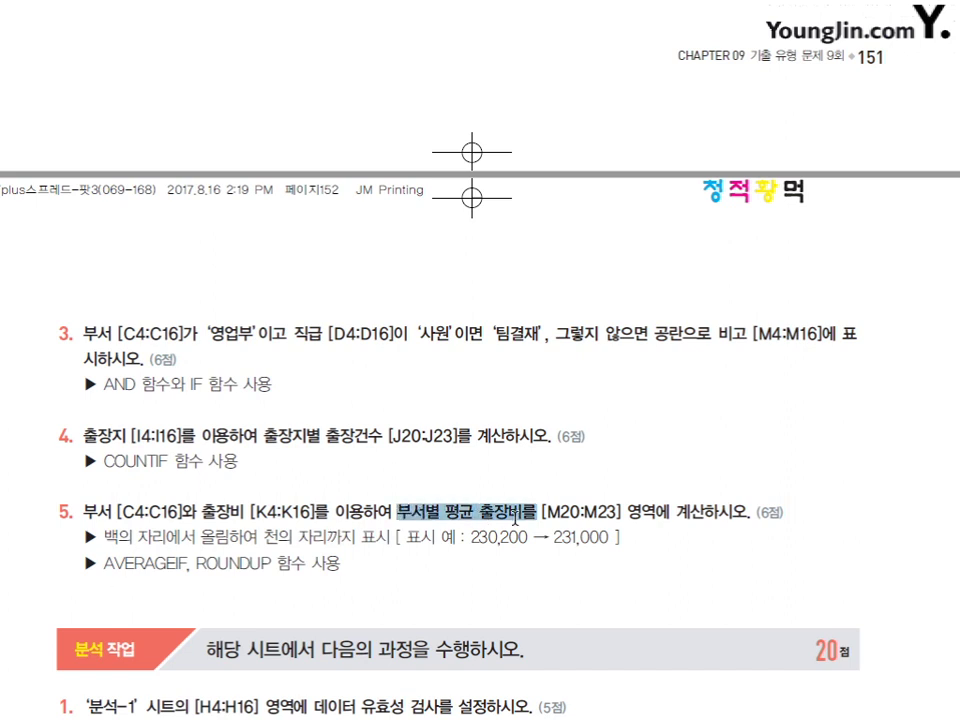
pyautogui.moveTo(104, 564); pyautogui.dragTo(187, 568)
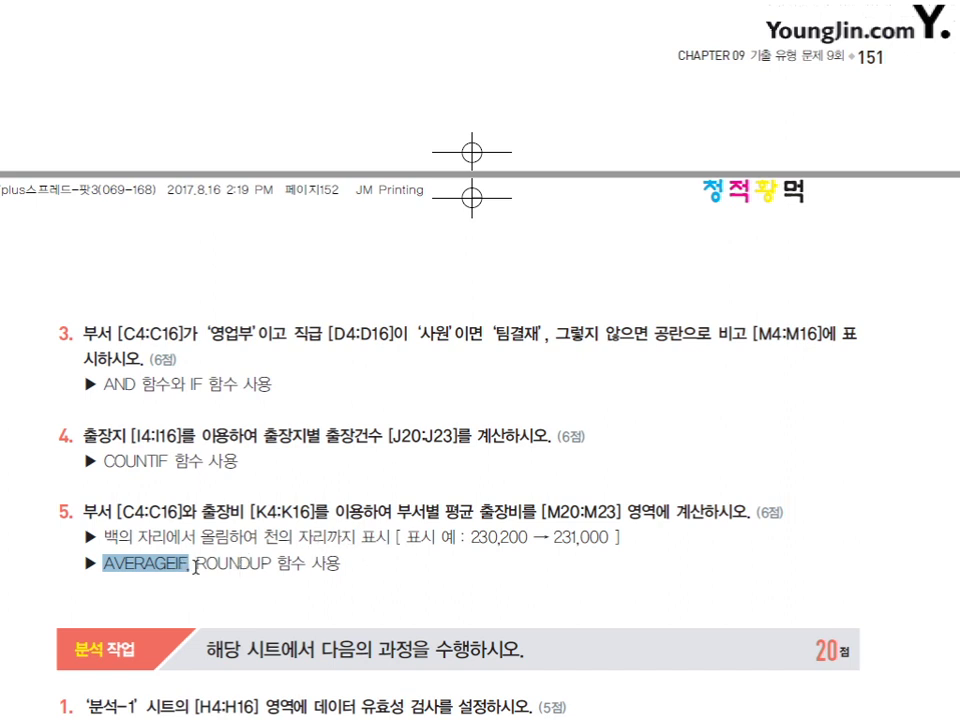
pyautogui.moveTo(195, 567); pyautogui.dragTo(272, 567)
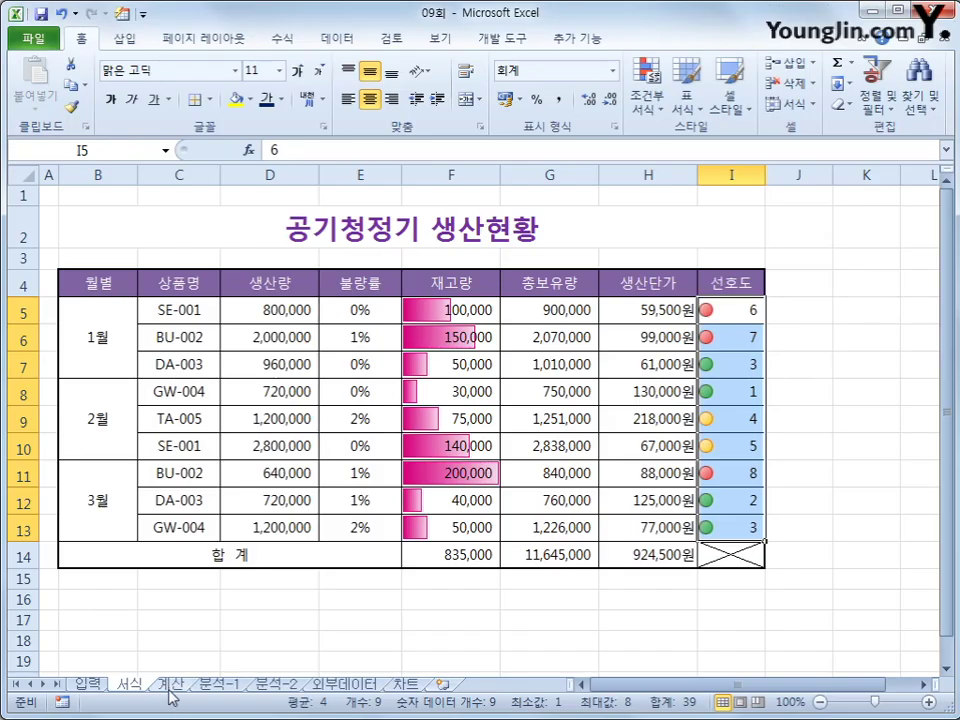
# Go to the workbook's '계산' sheet and enter the formula =LEFT(E4,4) in the 연락처2 cell F4.
pyautogui.click(170, 686)
pyautogui.click(392, 282)
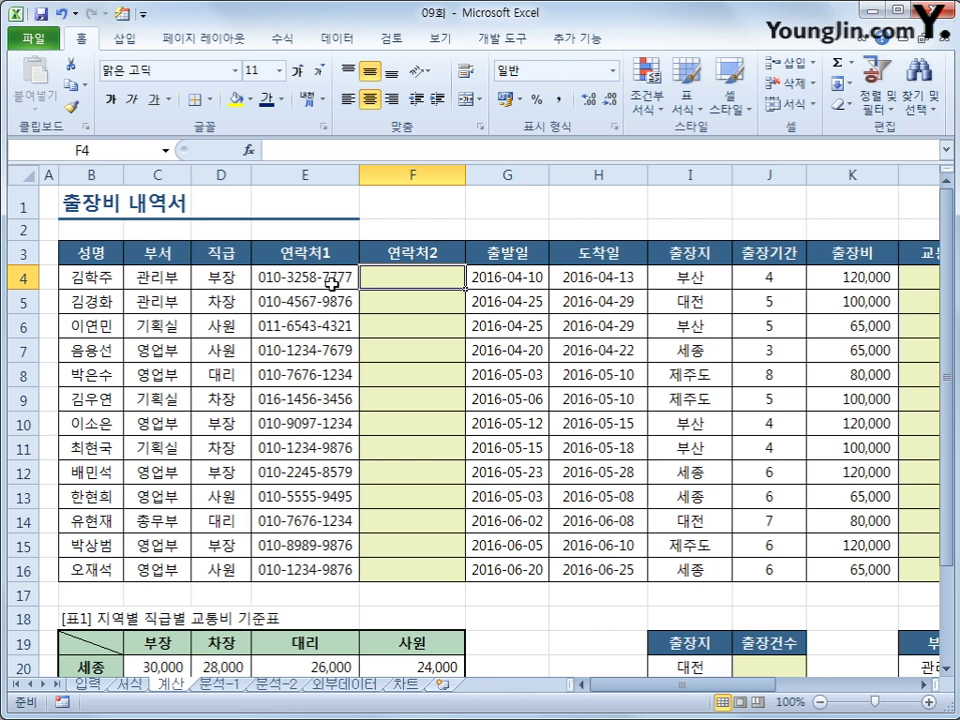
pyautogui.write('=lef')
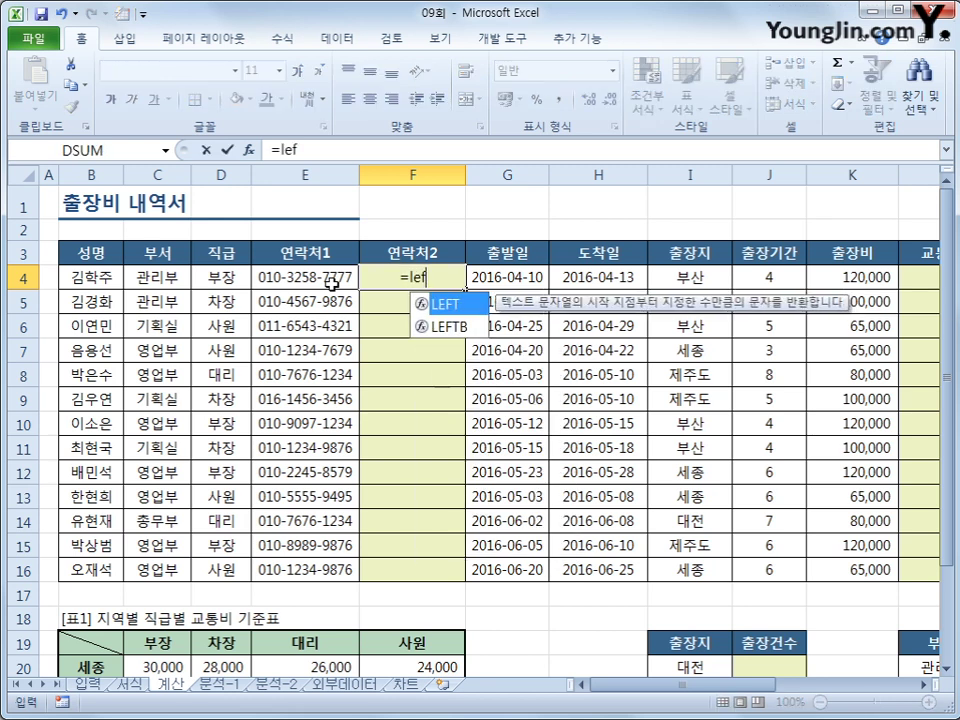
pyautogui.press('Tab')
pyautogui.click(331, 284)
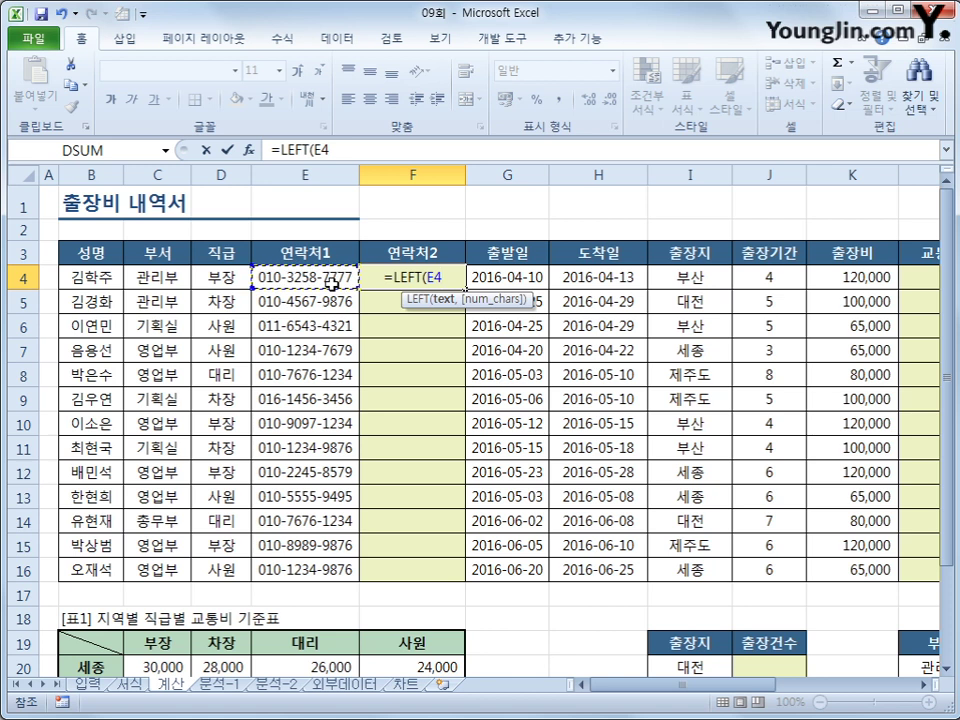
pyautogui.write(',4)')
pyautogui.press('Return')
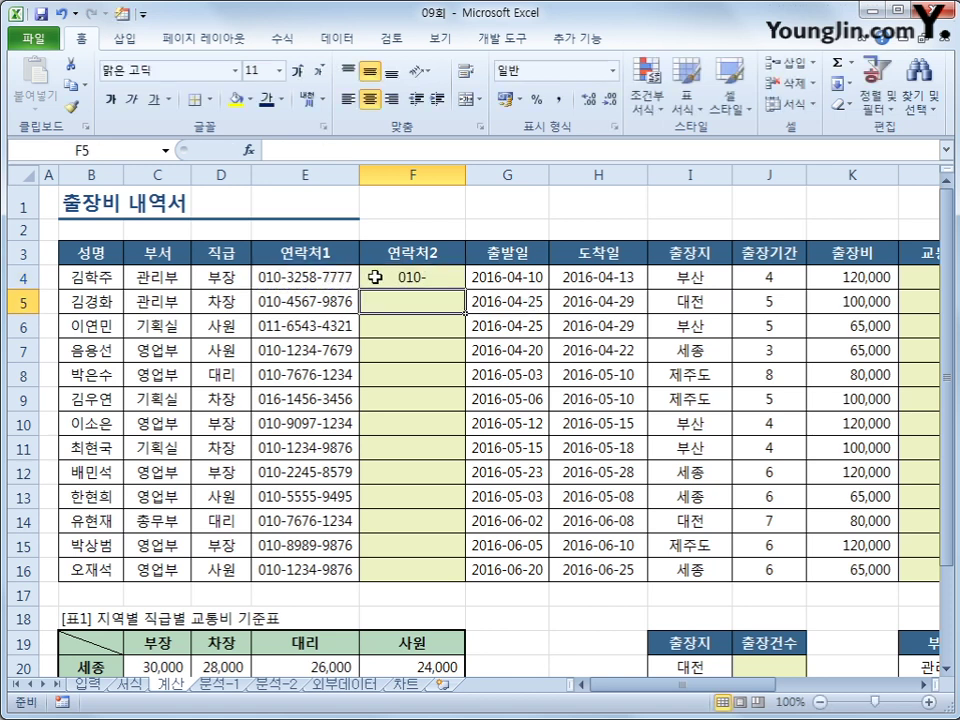
# Extend the formula in F4 to =LEFT(E4,4)&"****"&RIGHT(E4,4).
pyautogui.click(425, 276)
pyautogui.click(365, 150)
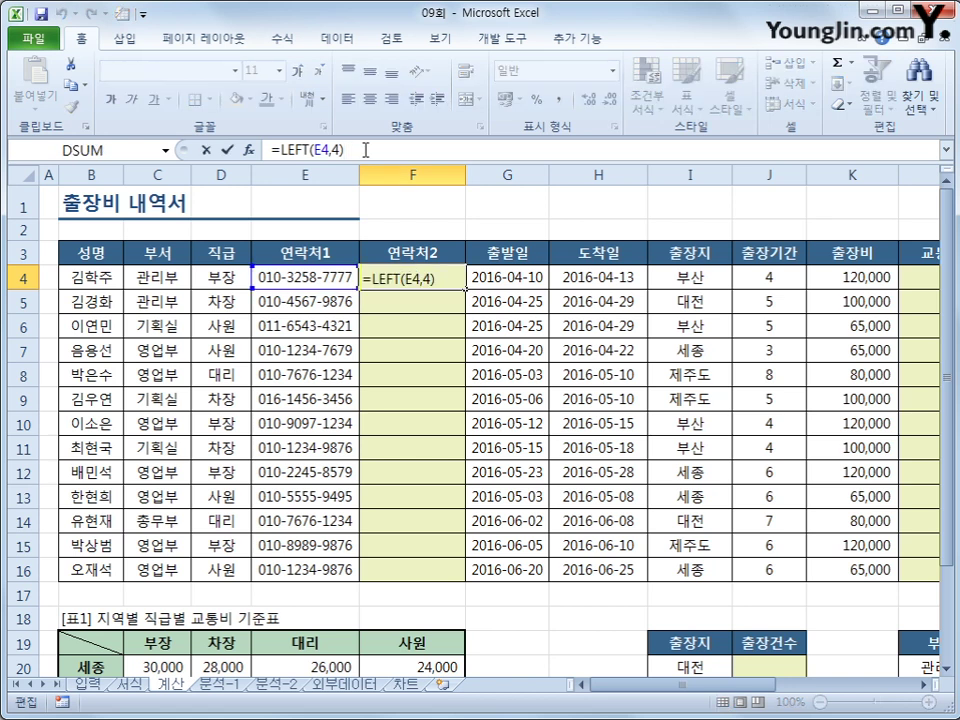
pyautogui.write('&"')
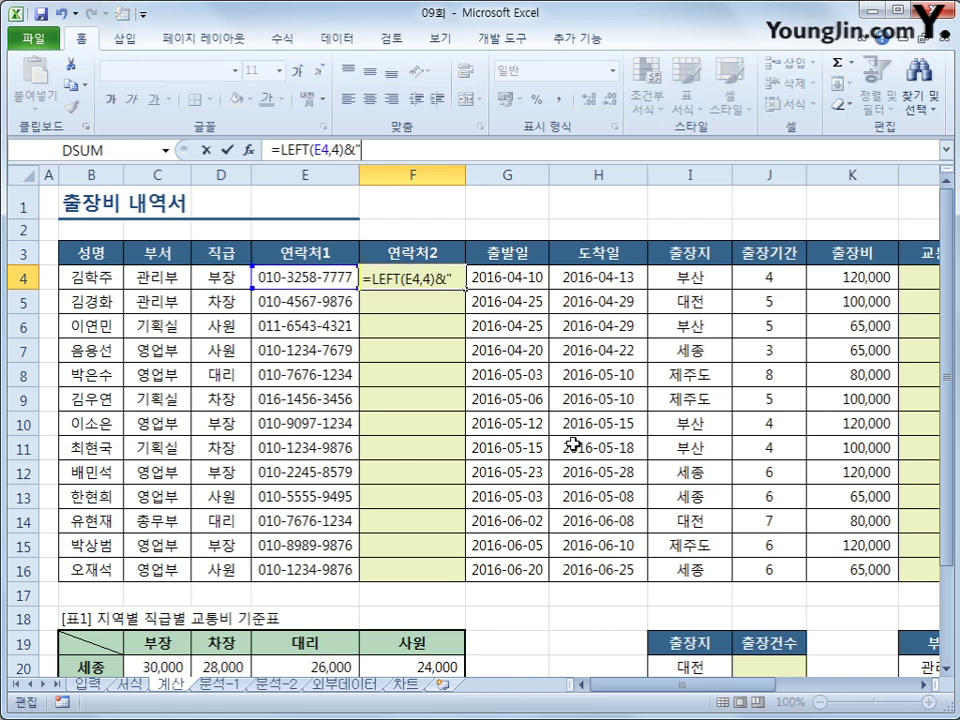
pyautogui.write('****')
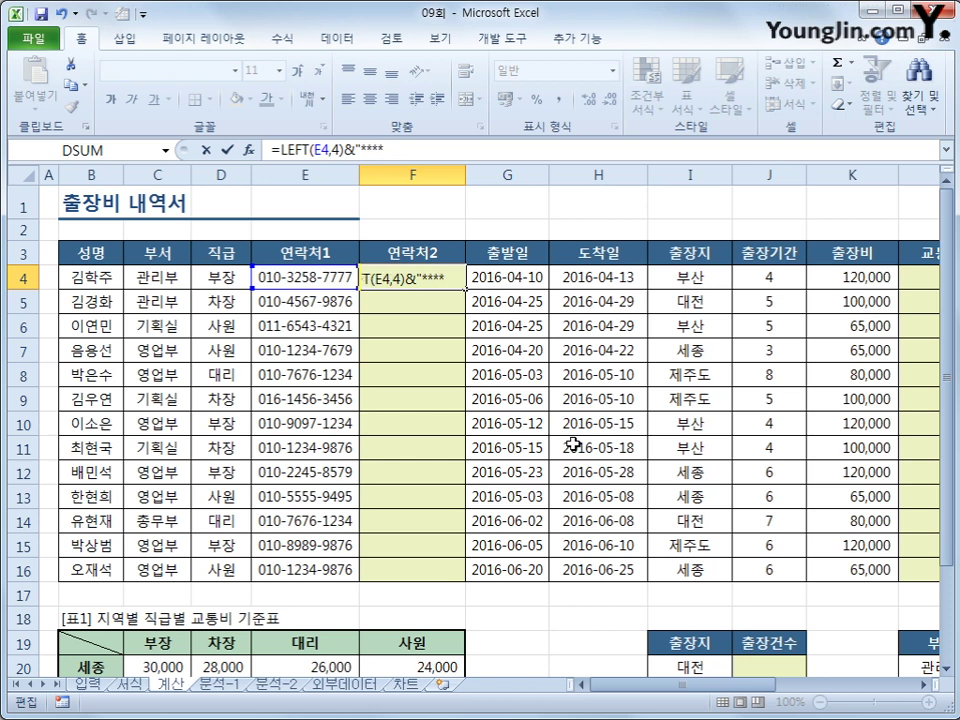
pyautogui.write('&')
pyautogui.press('BackSpace')
pyautogui.write('"&ri')
pyautogui.press('Tab')
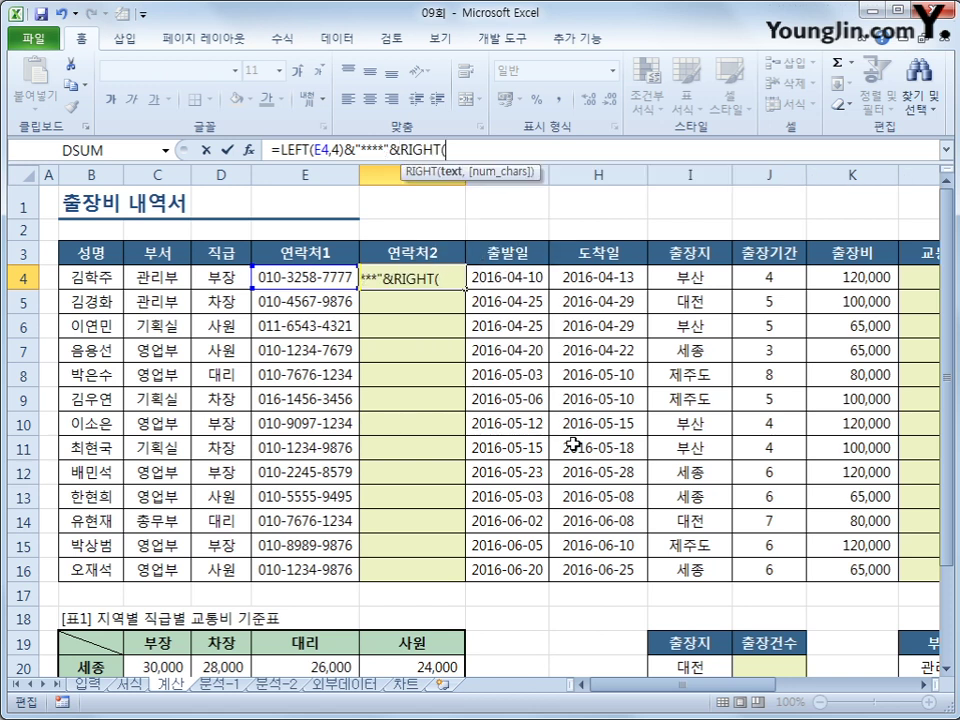
pyautogui.click(334, 281)
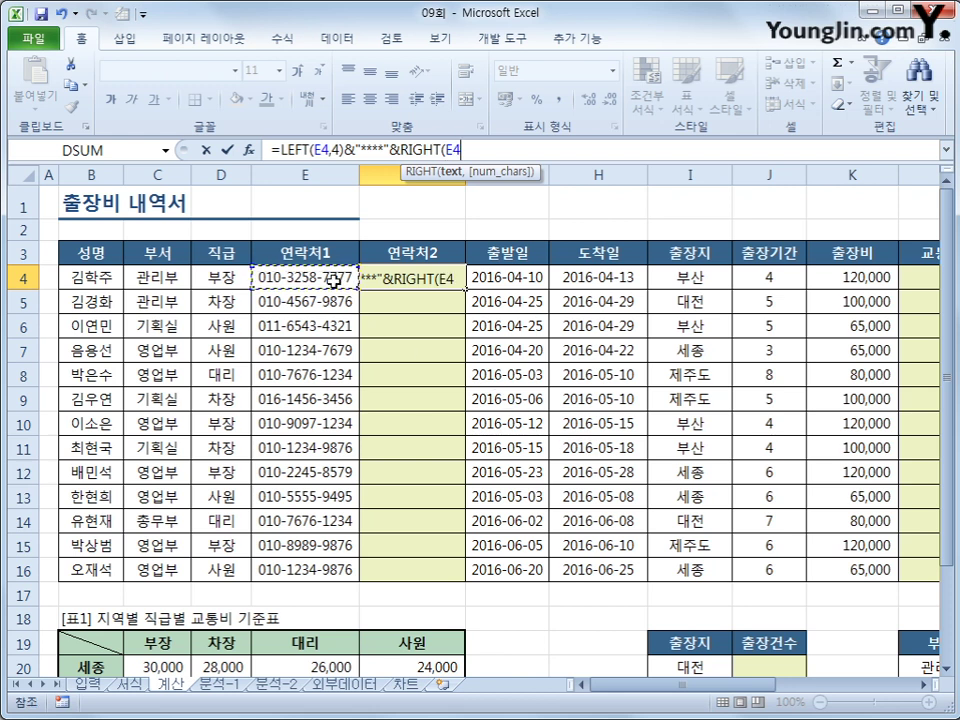
pyautogui.write(',4)')
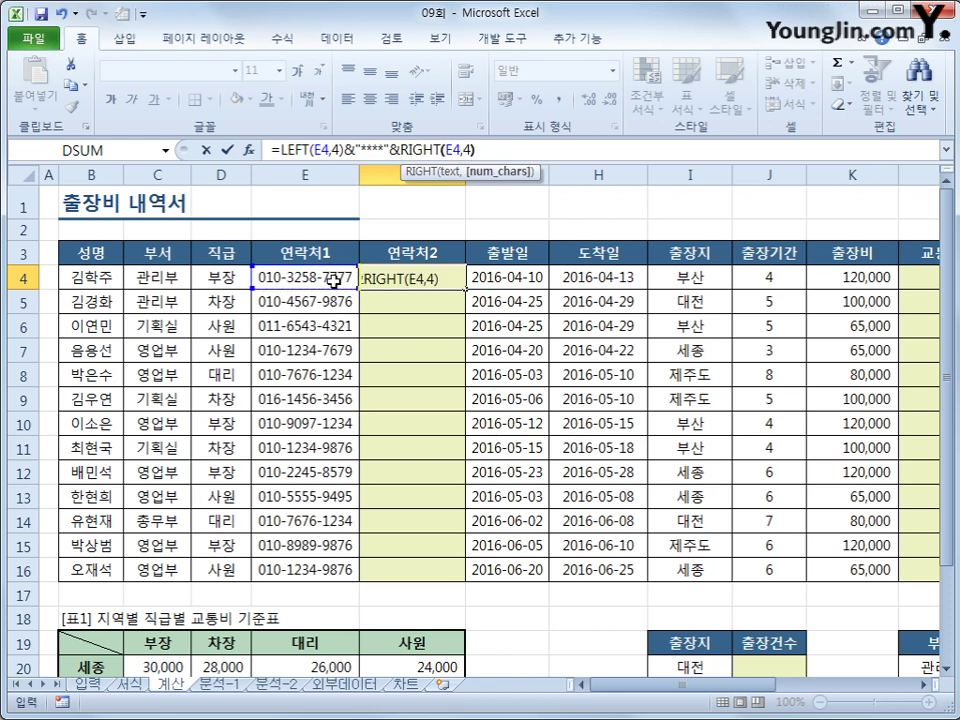
pyautogui.press('Return')
# Set the RIGHT function's character count in F4 to 5 and fill the formula down to F16.
pyautogui.press('Up')
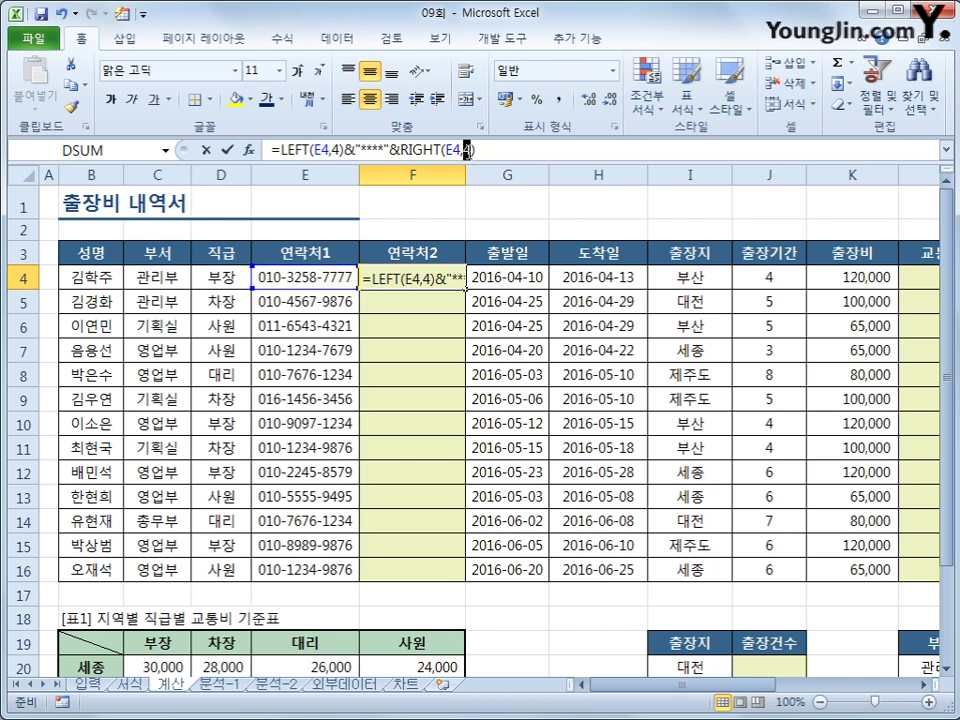
pyautogui.click(471, 149)
pyautogui.write('5)')
pyautogui.press('Return')
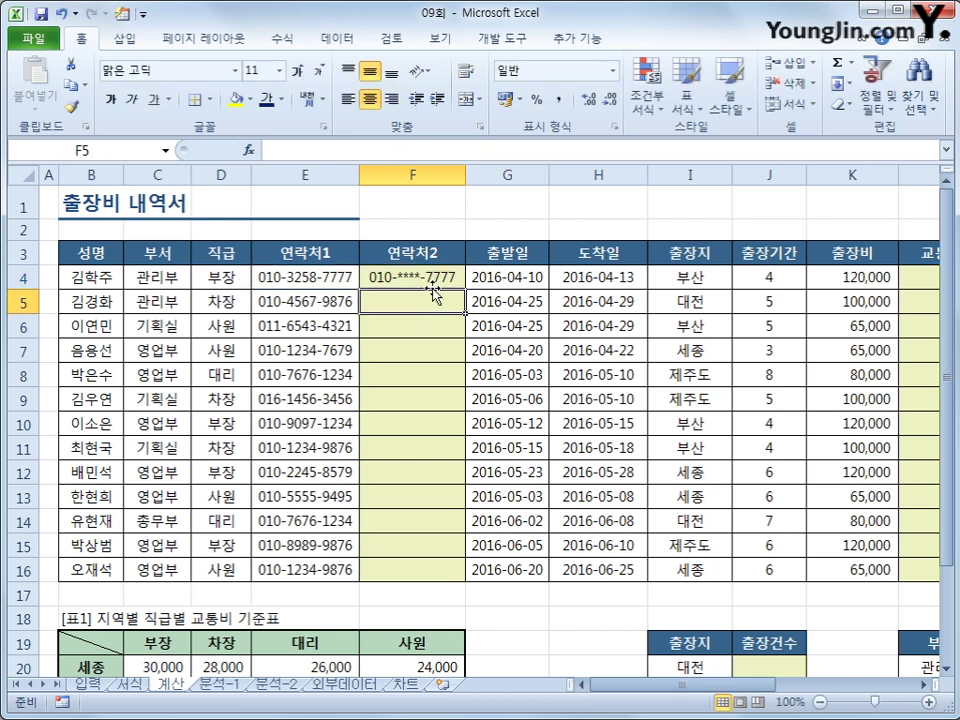
pyautogui.click(435, 282)
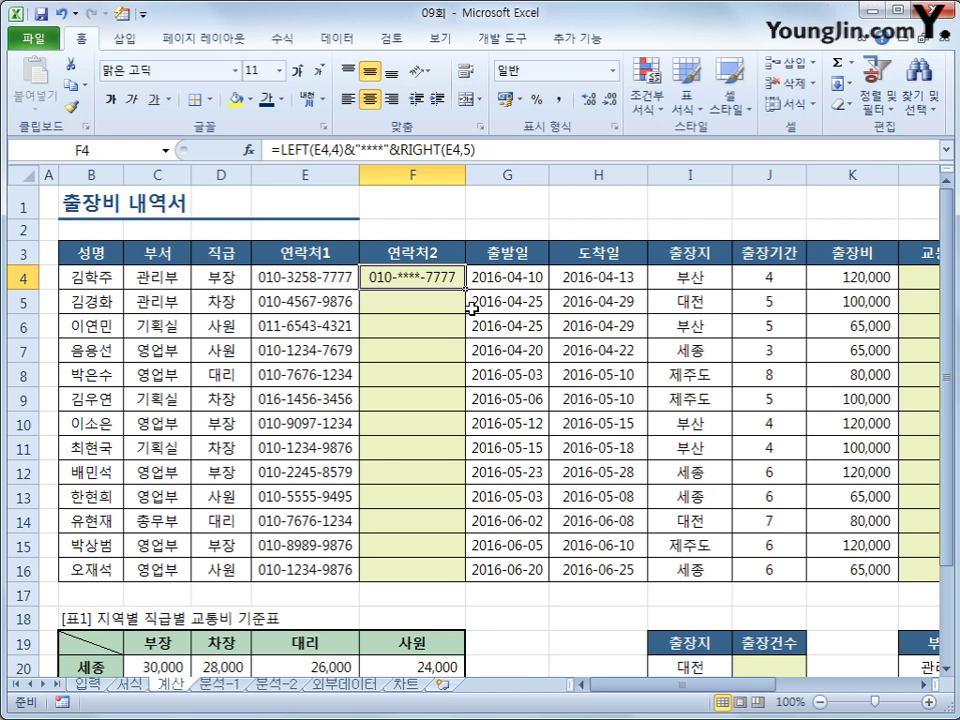
pyautogui.moveTo(465, 288); pyautogui.dragTo(463, 578)
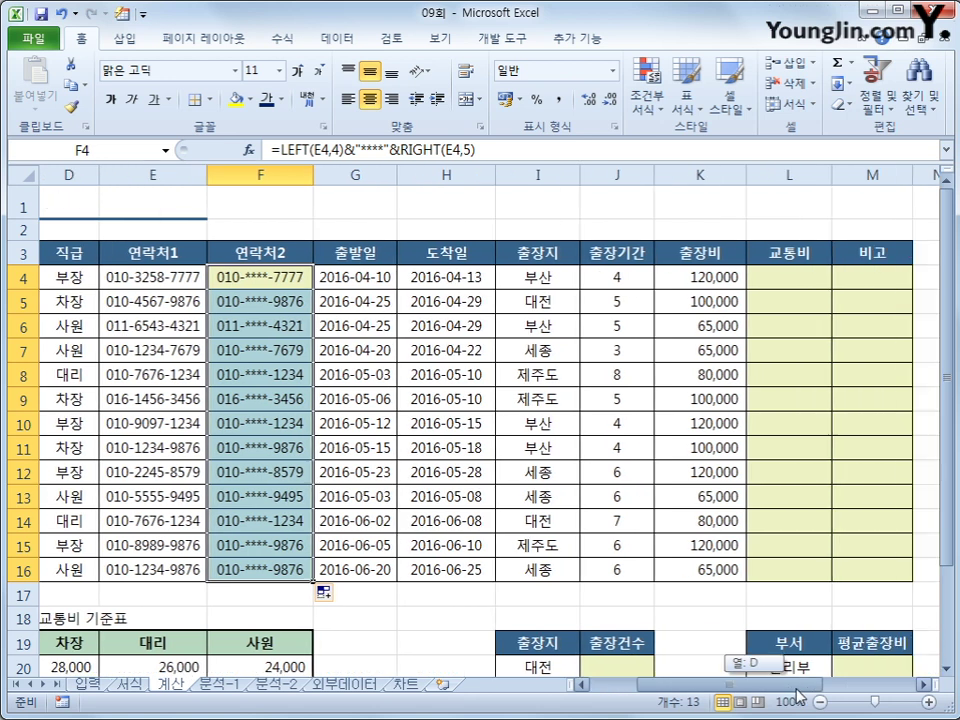
# Compare the destinations in I4:I16 with the region labels in B20:B23 of the 교통비 기준표 for the 교통비 column.
pyautogui.moveTo(700, 684); pyautogui.dragTo(742, 684)
pyautogui.click(789, 278)
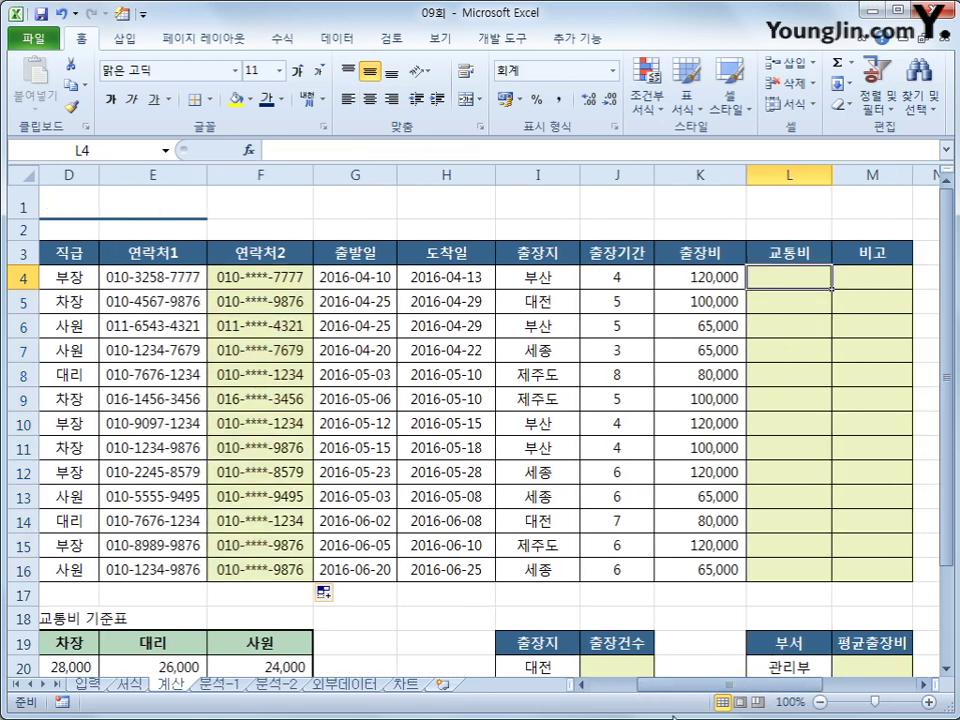
pyautogui.moveTo(675, 690); pyautogui.dragTo(633, 688)
pyautogui.scroll(-1, 413, 500)
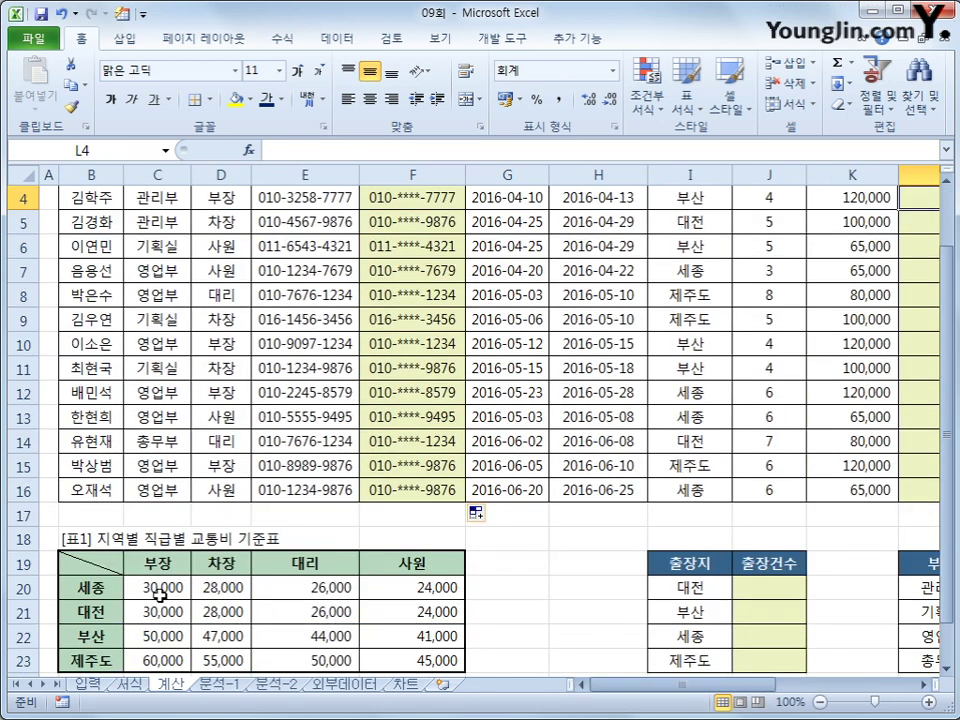
pyautogui.scroll(1, 273, 590)
pyautogui.scroll(-2, 274, 574)
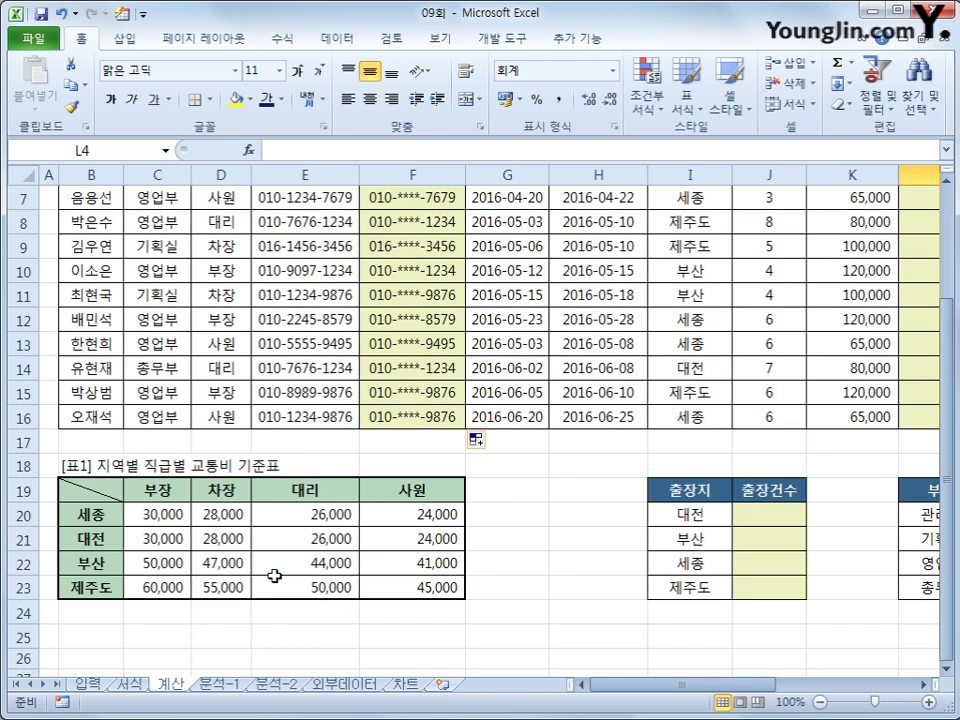
pyautogui.moveTo(83, 514); pyautogui.dragTo(75, 582)
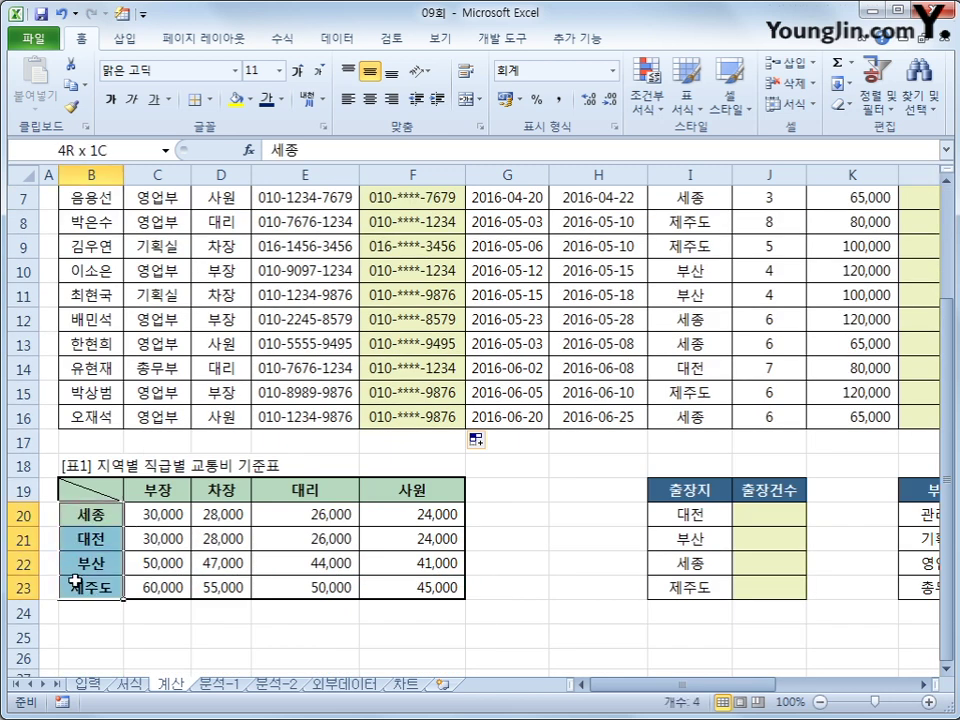
pyautogui.scroll(2, 75, 582)
pyautogui.moveTo(690, 277); pyautogui.dragTo(692, 460)
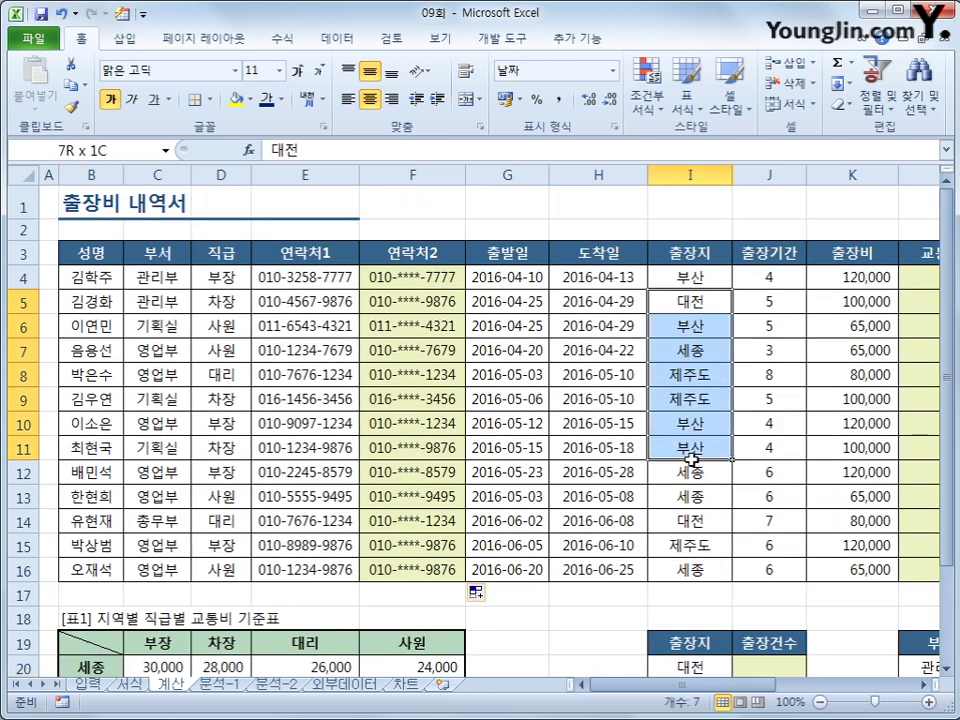
pyautogui.moveTo(686, 274); pyautogui.dragTo(703, 569)
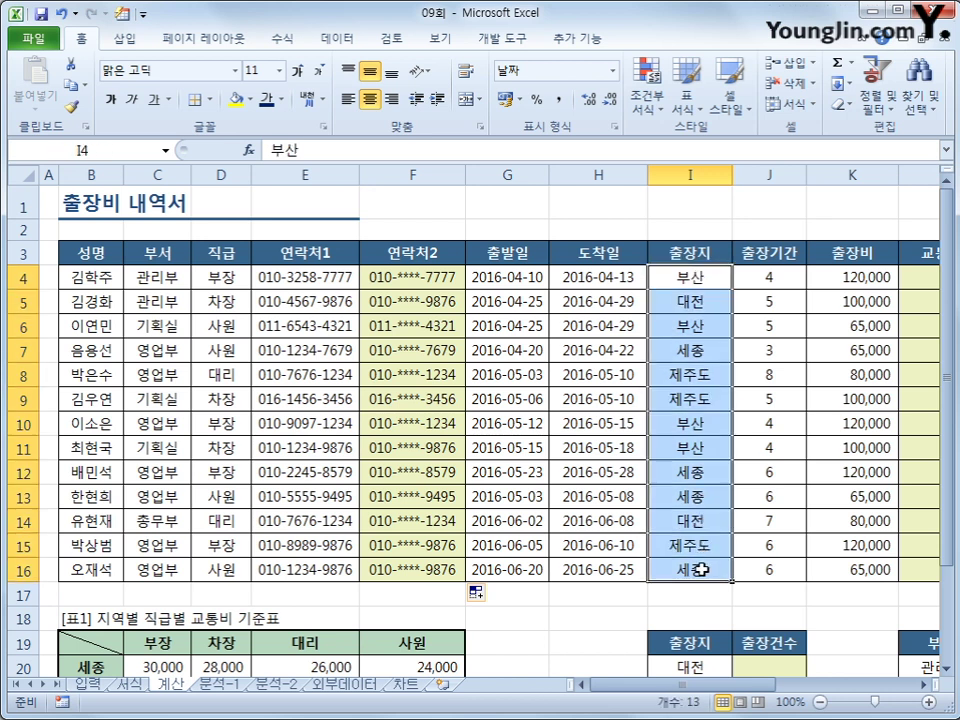
pyautogui.scroll(-2, 167, 583)
pyautogui.moveTo(81, 514); pyautogui.dragTo(93, 597)
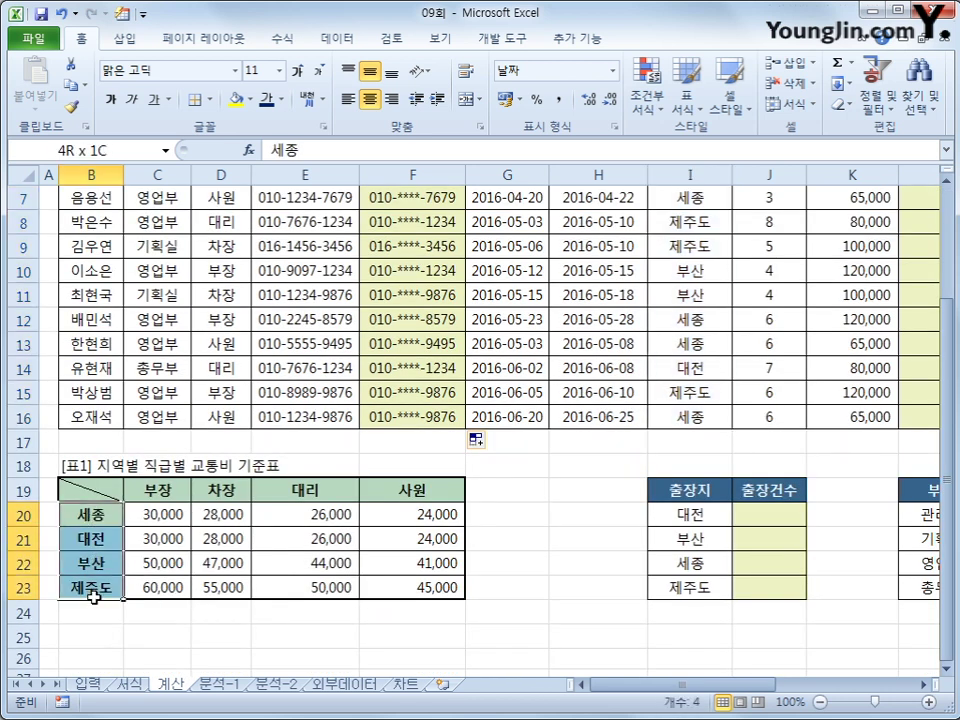
# Examine the transport costs for each rank, from 부장 to 사원, in C20:F23 of the 교통비 기준표.
pyautogui.moveTo(146, 514); pyautogui.dragTo(146, 583)
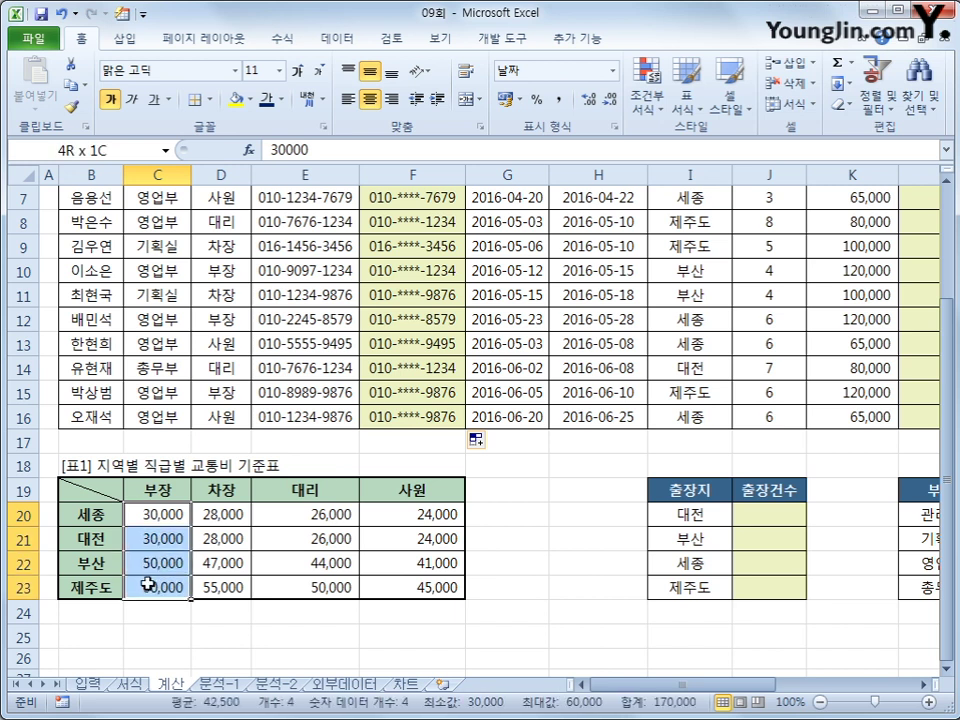
pyautogui.moveTo(218, 515); pyautogui.dragTo(222, 587)
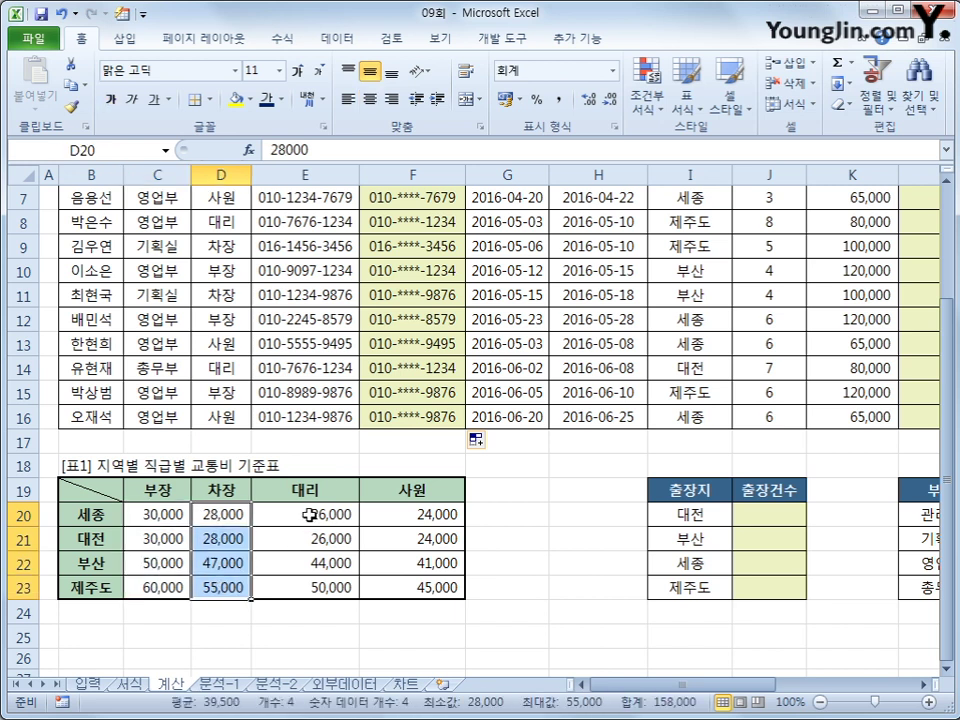
pyautogui.moveTo(311, 514); pyautogui.dragTo(313, 583)
pyautogui.moveTo(407, 521); pyautogui.dragTo(415, 589)
pyautogui.hscroll(3, 714, 645)
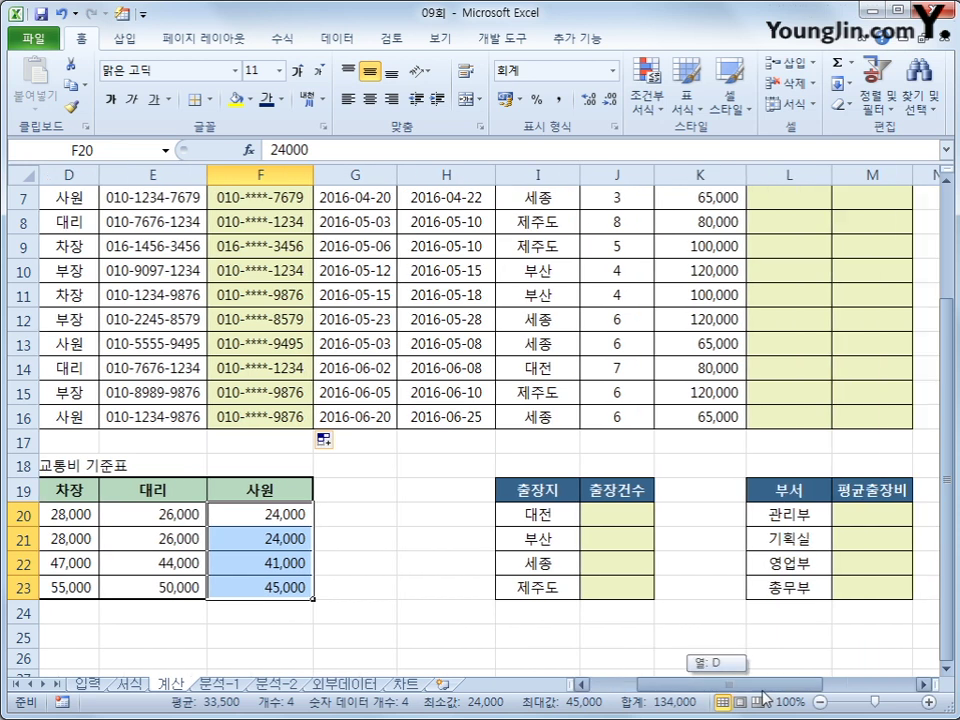
# Begin a VLOOKUP formula in the 교통비 cell L4 with the destination cell I4 as the lookup value.
pyautogui.scroll(2, 750, 655)
pyautogui.click(791, 284)
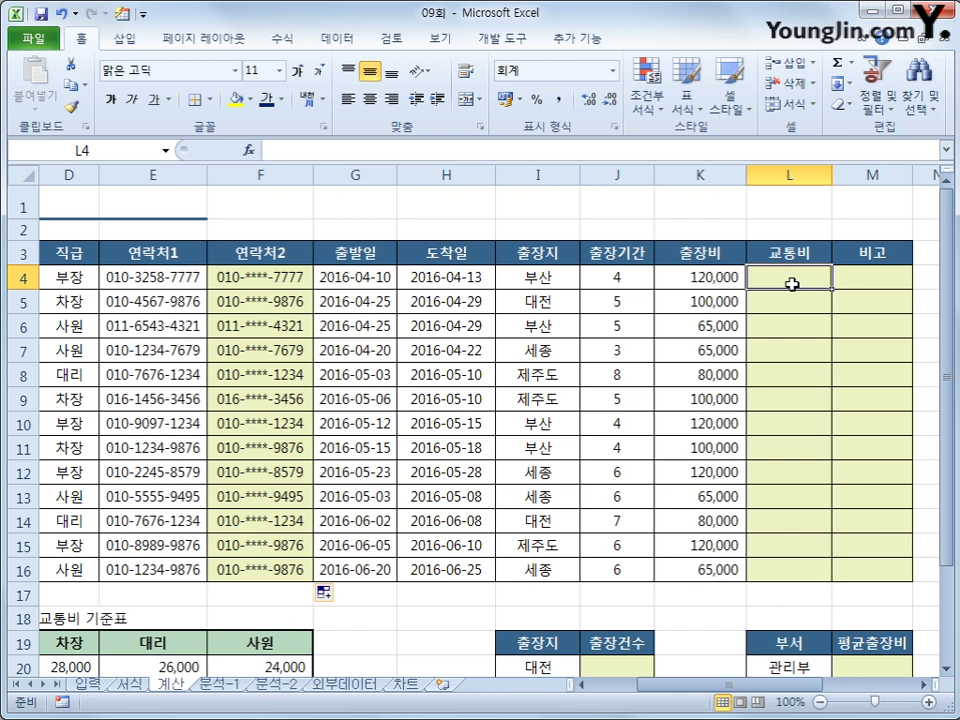
pyautogui.write('=vl')
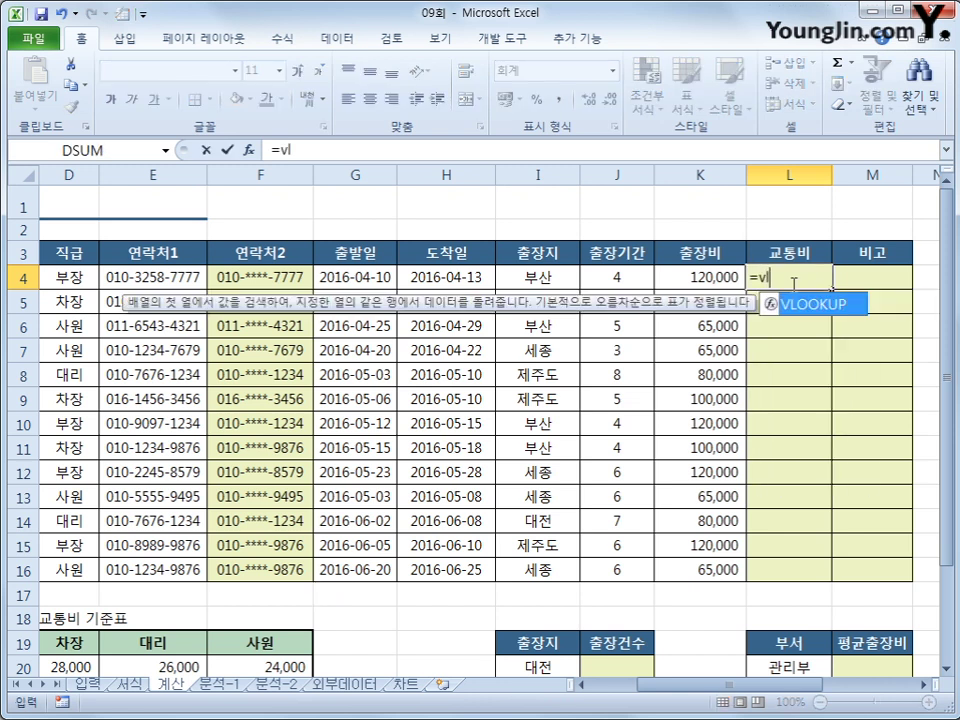
pyautogui.press('Tab')
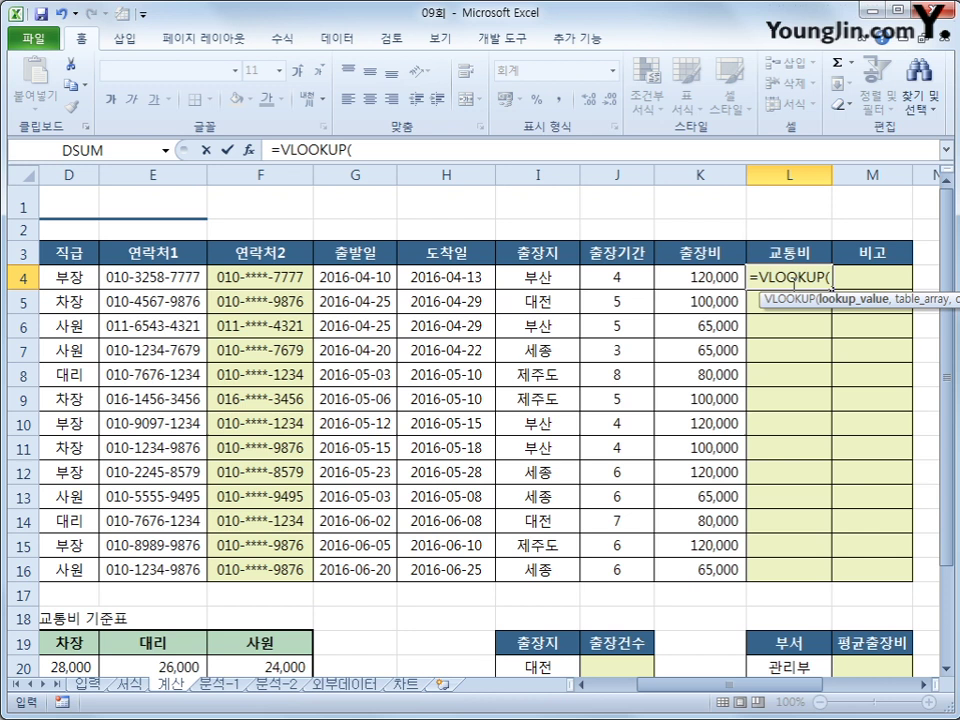
pyautogui.click(550, 277)
pyautogui.write(',')
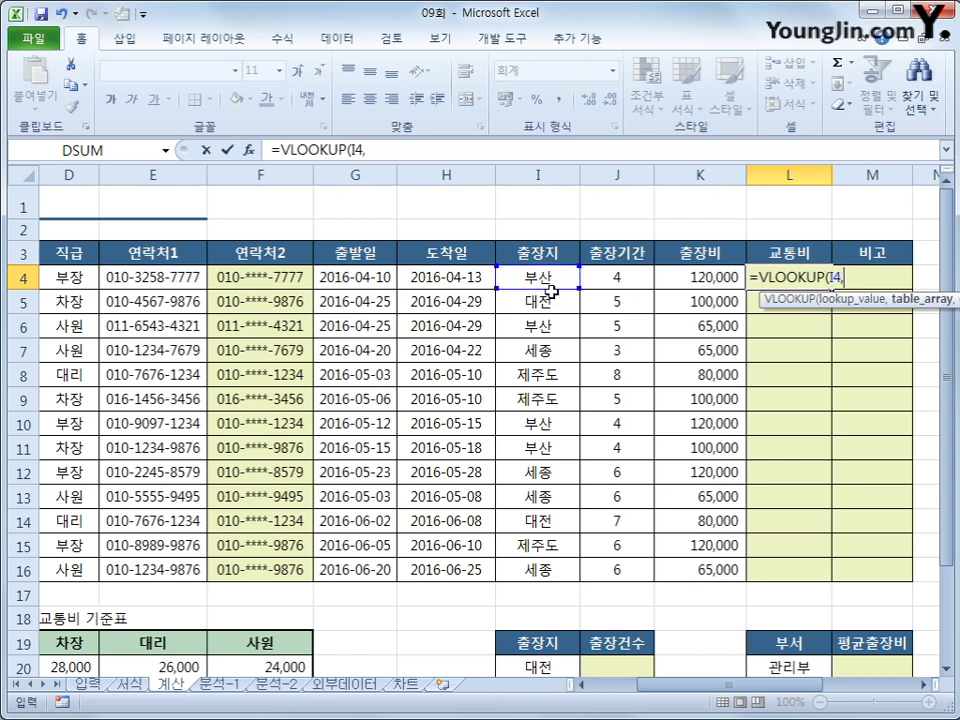
# Add the fare table as the absolute range $B$20:$F$23 for the VLOOKUP table array in L4.
pyautogui.moveTo(770, 684); pyautogui.dragTo(706, 697)
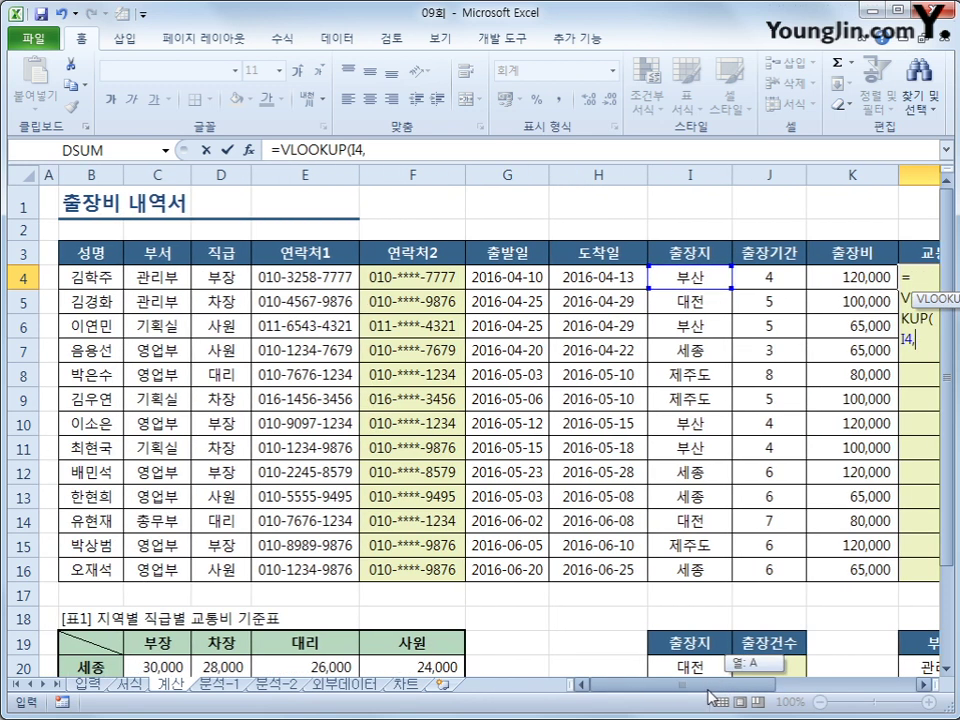
pyautogui.scroll(-2, 529, 628)
pyautogui.moveTo(91, 514); pyautogui.dragTo(410, 592)
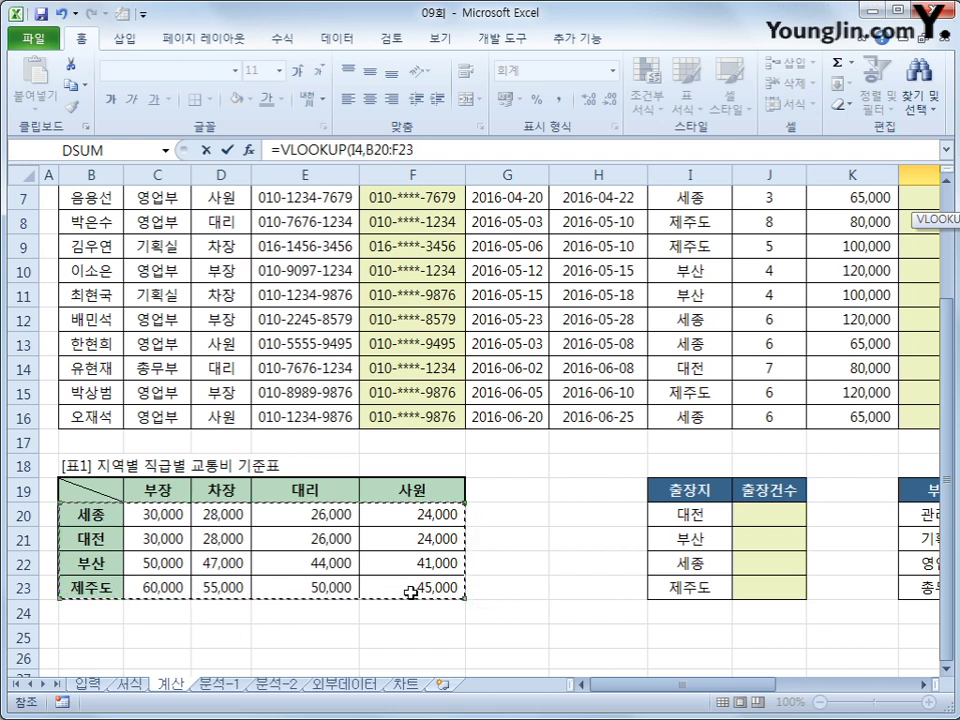
pyautogui.press('F4')
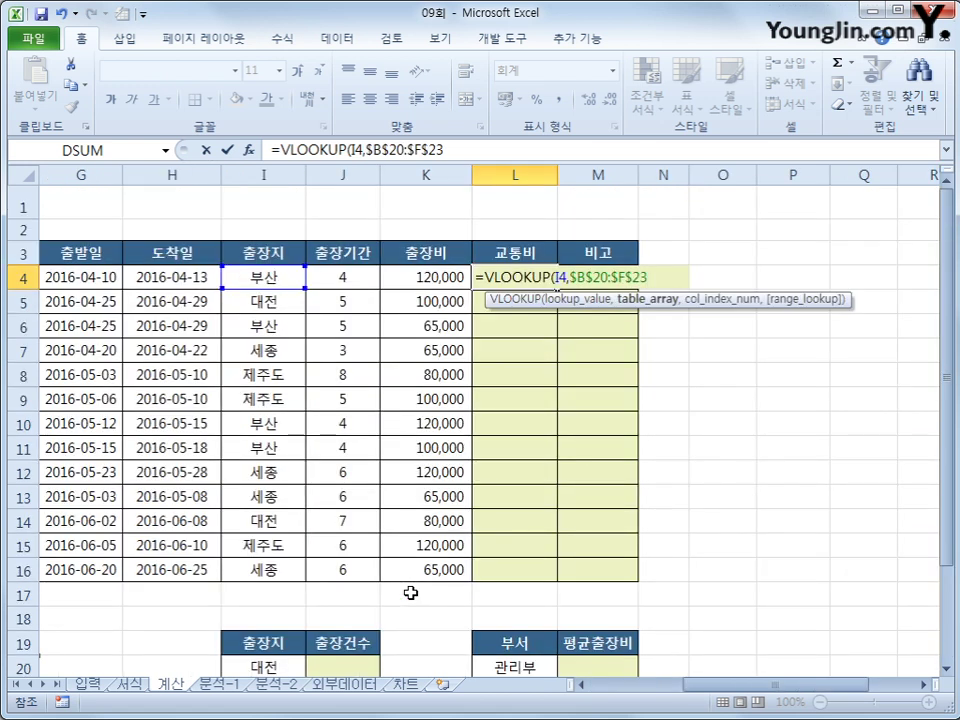
pyautogui.write(',')
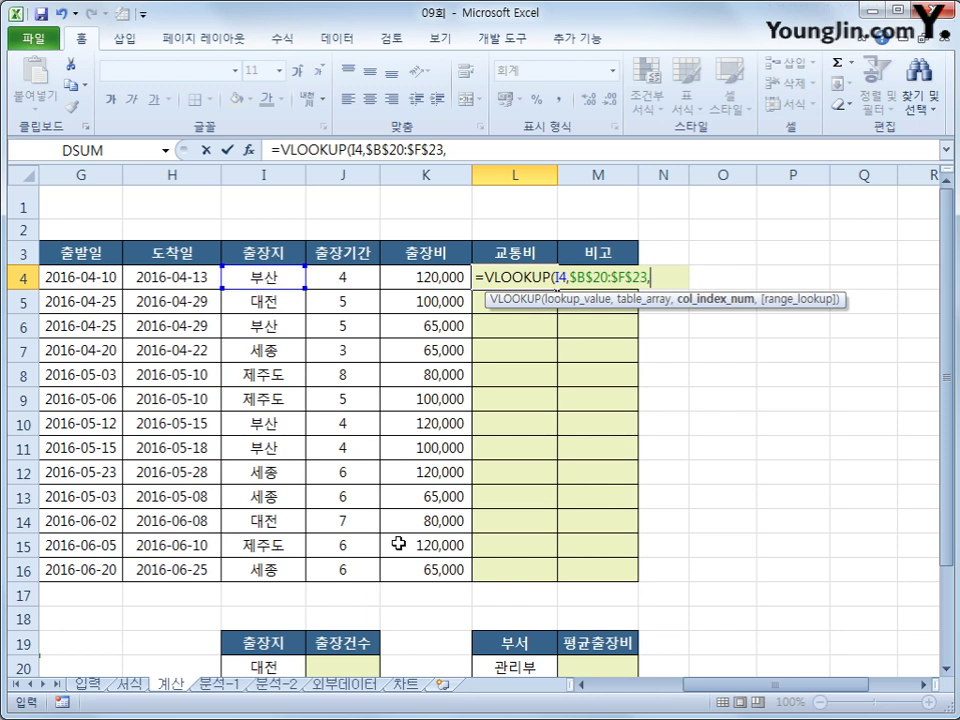
# Nest MATCH(D4,$C$19:$F$19,0) as the VLOOKUP column index in L4.
pyautogui.write('mat')
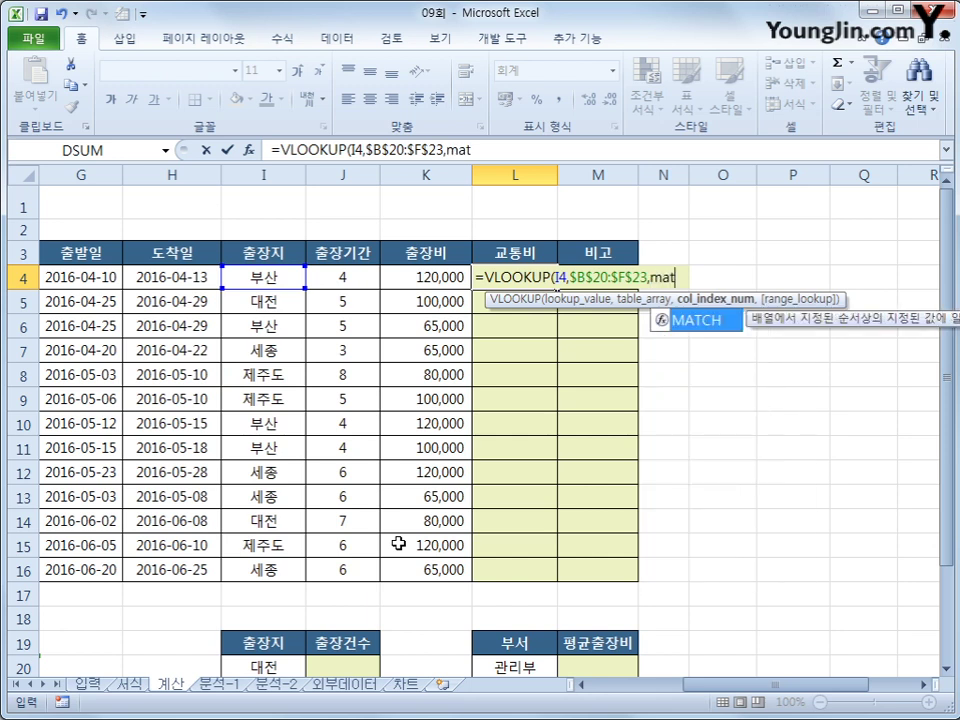
pyautogui.press('Tab')
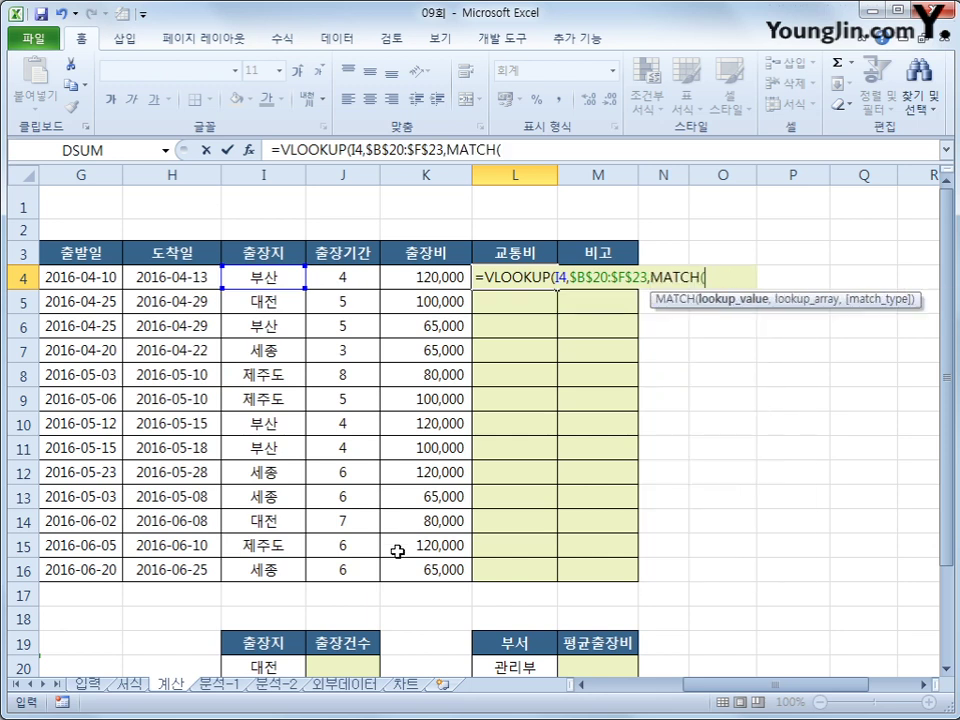
pyautogui.moveTo(776, 690); pyautogui.dragTo(728, 690)
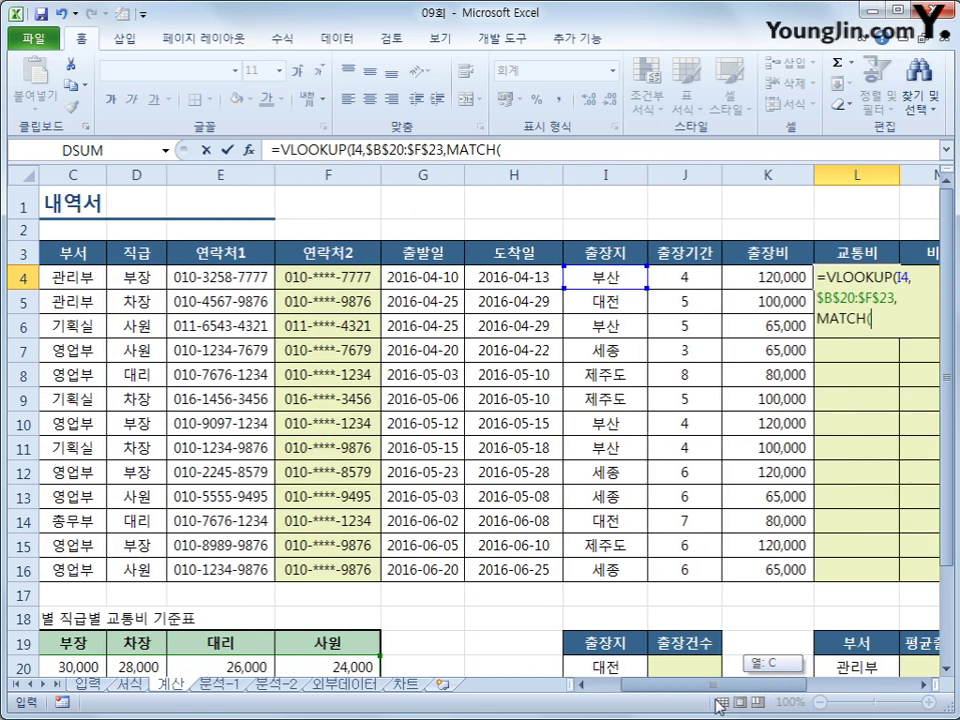
pyautogui.click(135, 279)
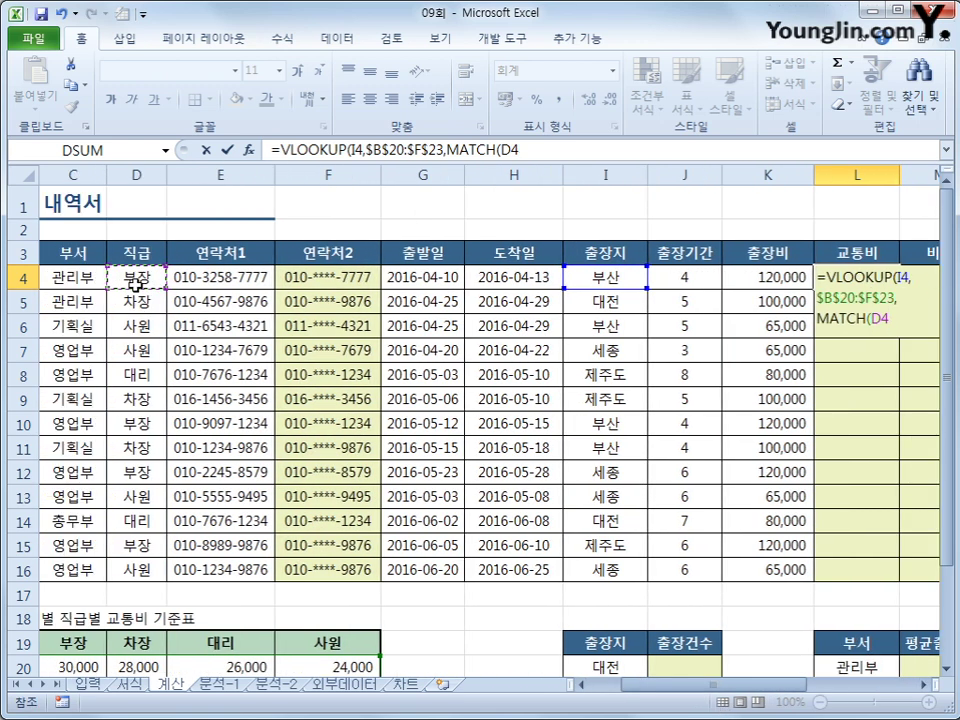
pyautogui.write(',')
pyautogui.scroll(-1, 90, 633)
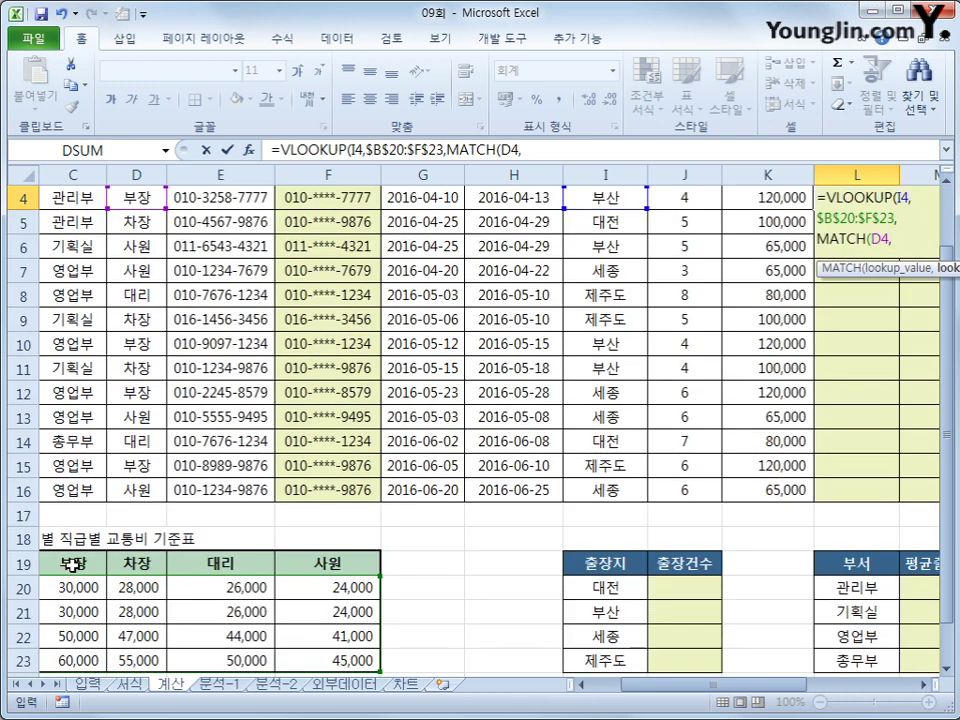
pyautogui.moveTo(66, 564); pyautogui.dragTo(326, 560)
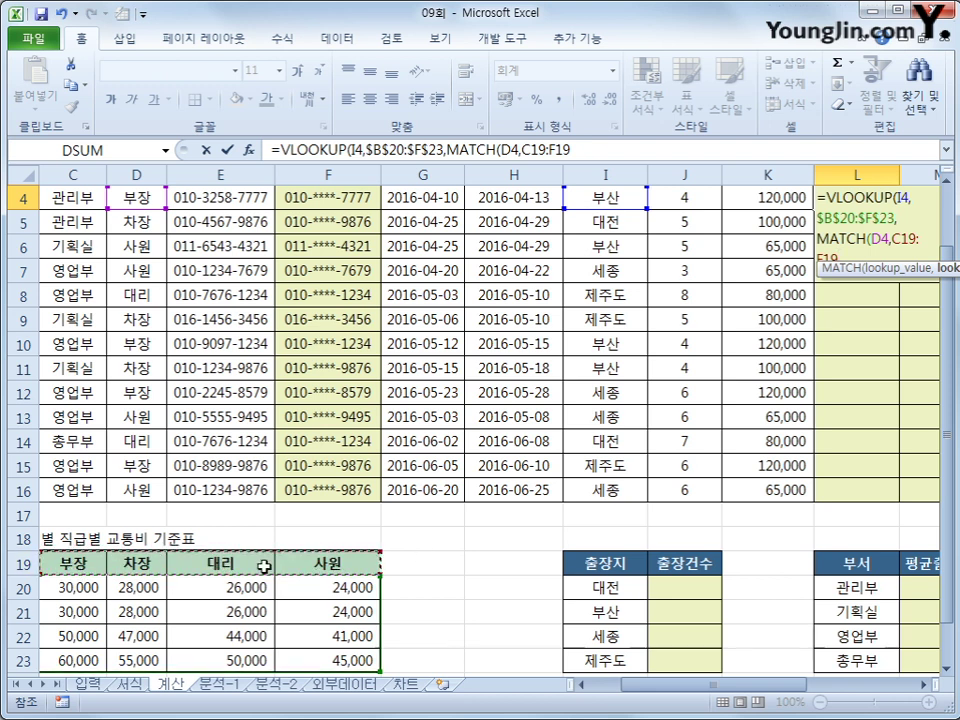
pyautogui.press('F4')
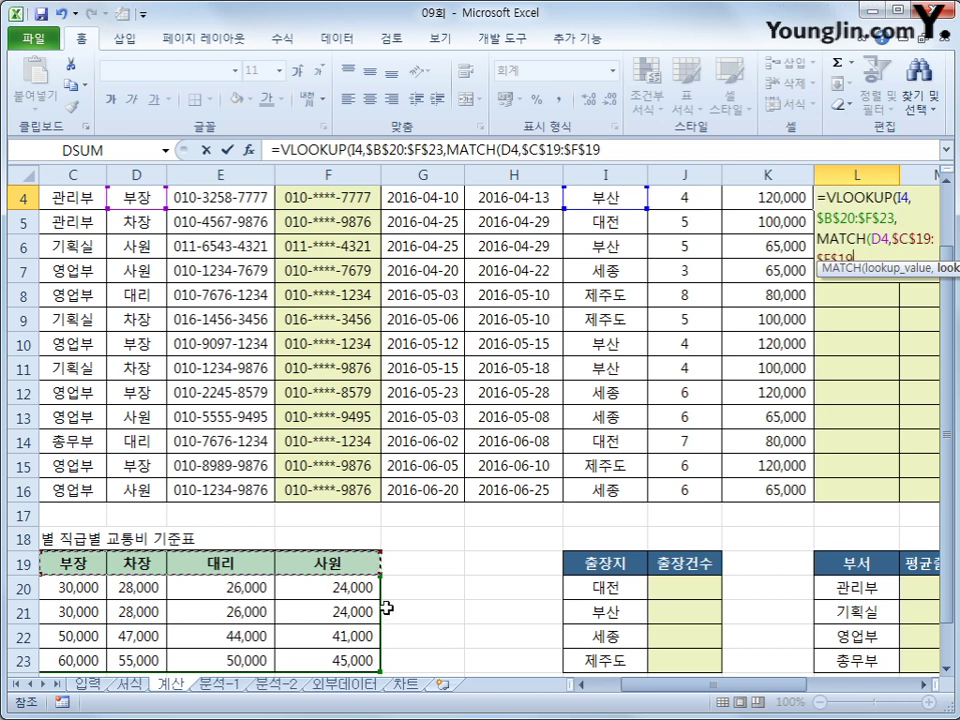
pyautogui.write(',')
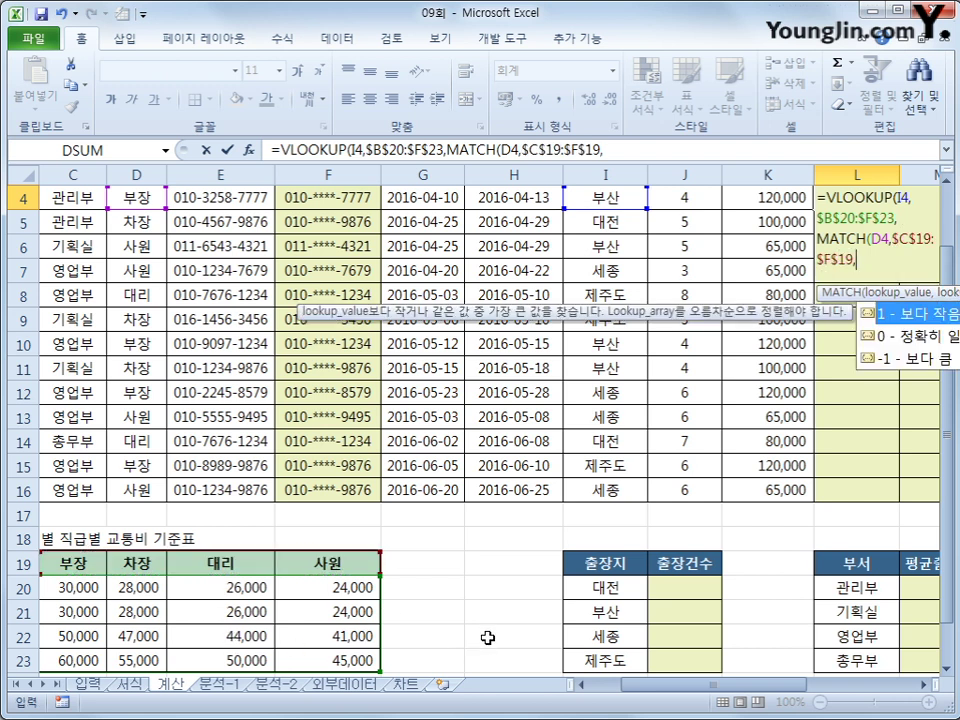
pyautogui.write('0)')
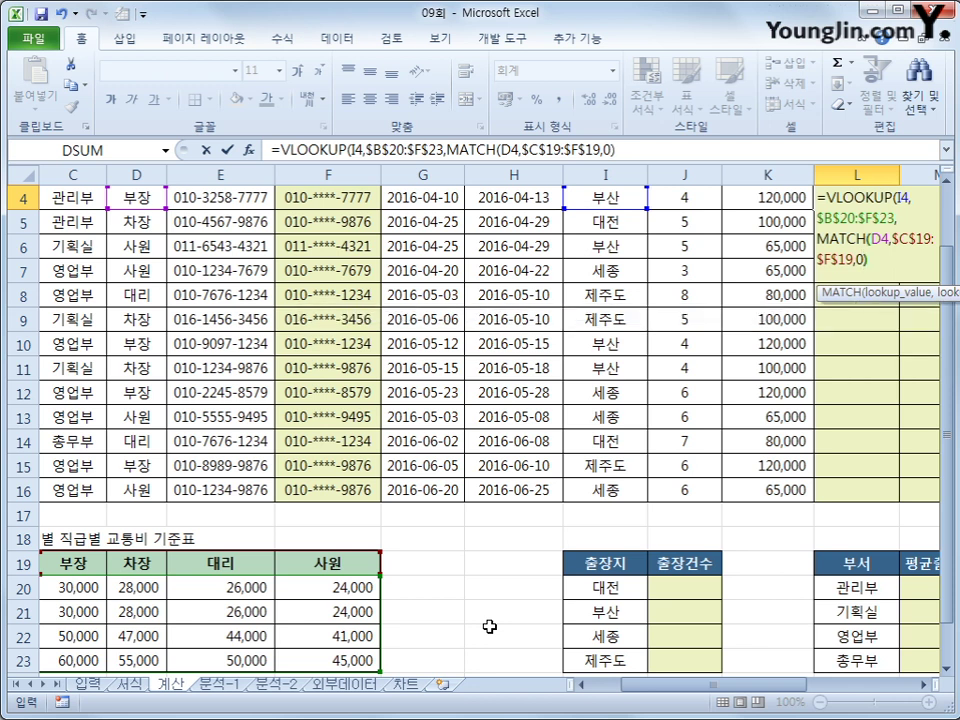
# Add +1 to the MATCH result, set the range lookup to FALSE, and complete the VLOOKUP formula in L4.
pyautogui.moveTo(688, 685); pyautogui.dragTo(660, 700)
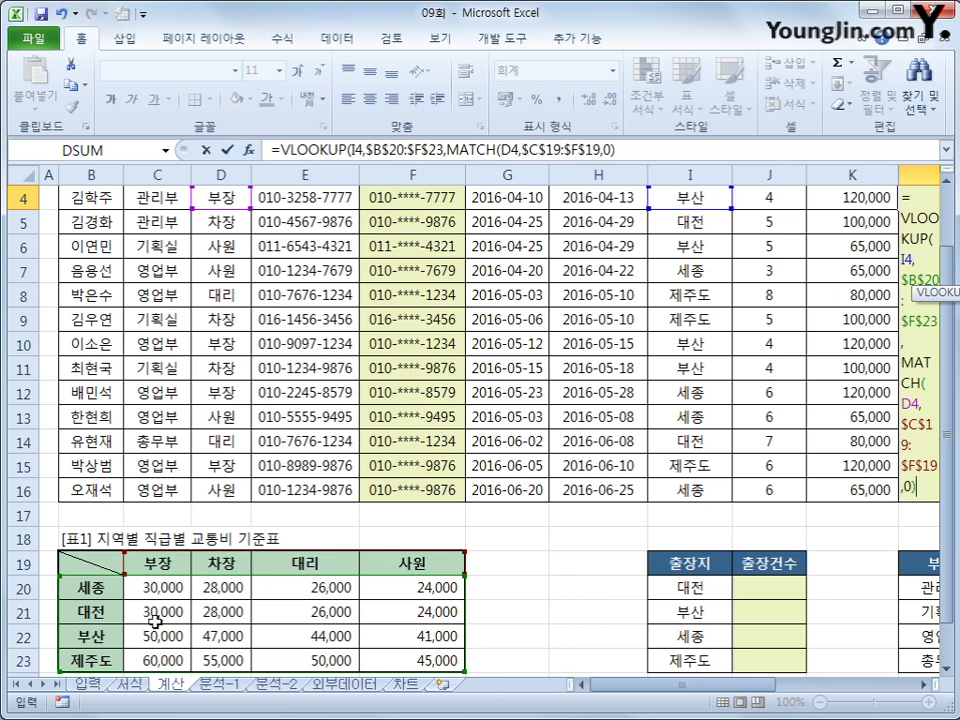
pyautogui.click(648, 147)
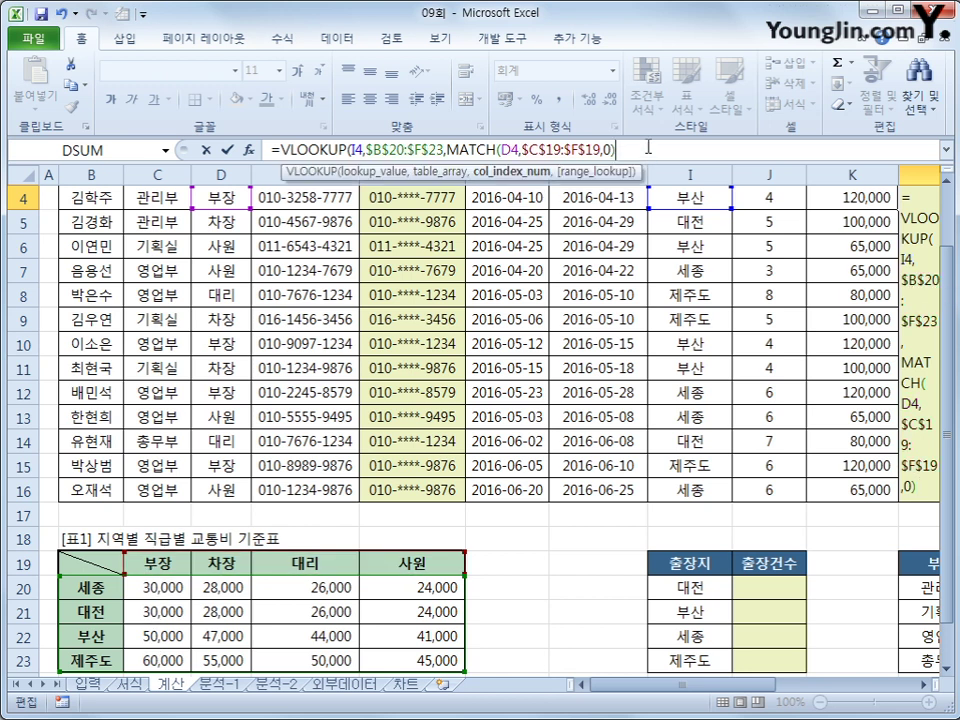
pyautogui.write('+1,')
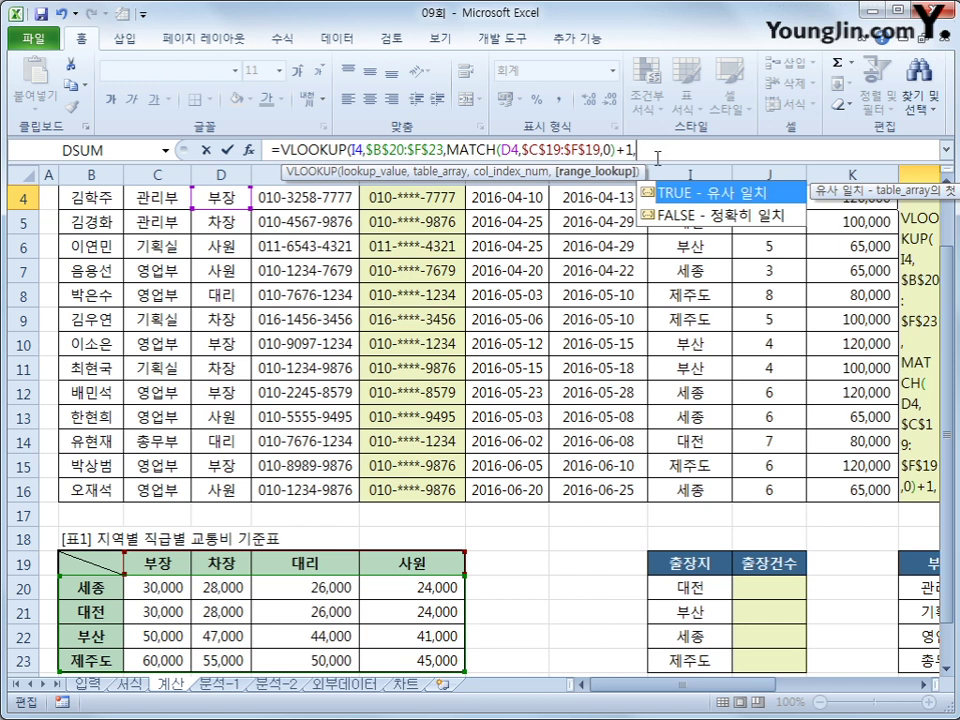
pyautogui.click(687, 217)
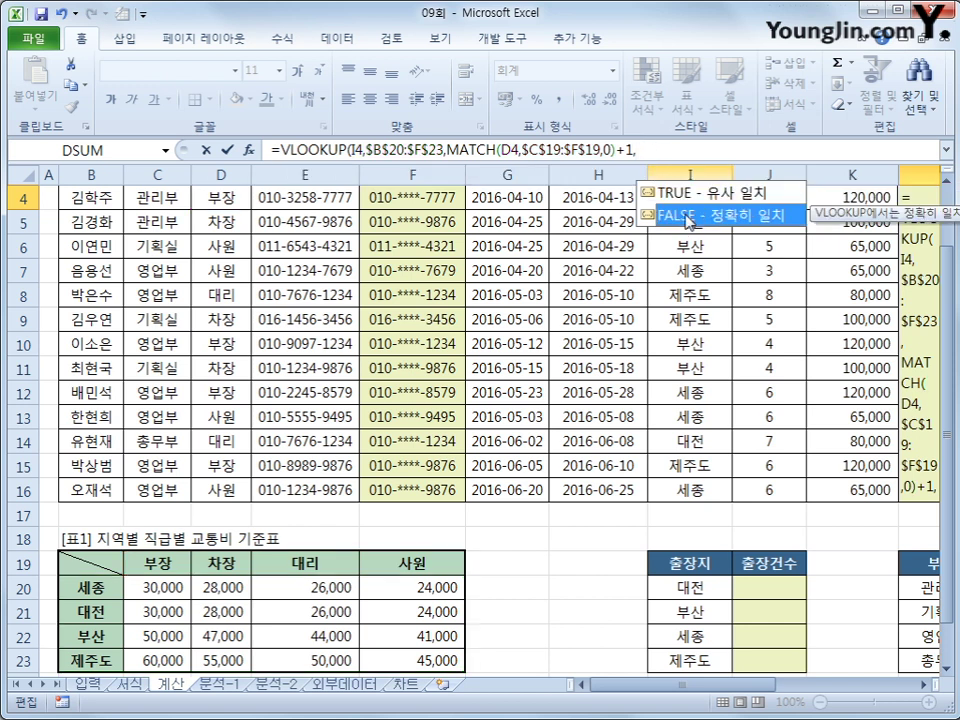
pyautogui.doubleClick(688, 218)
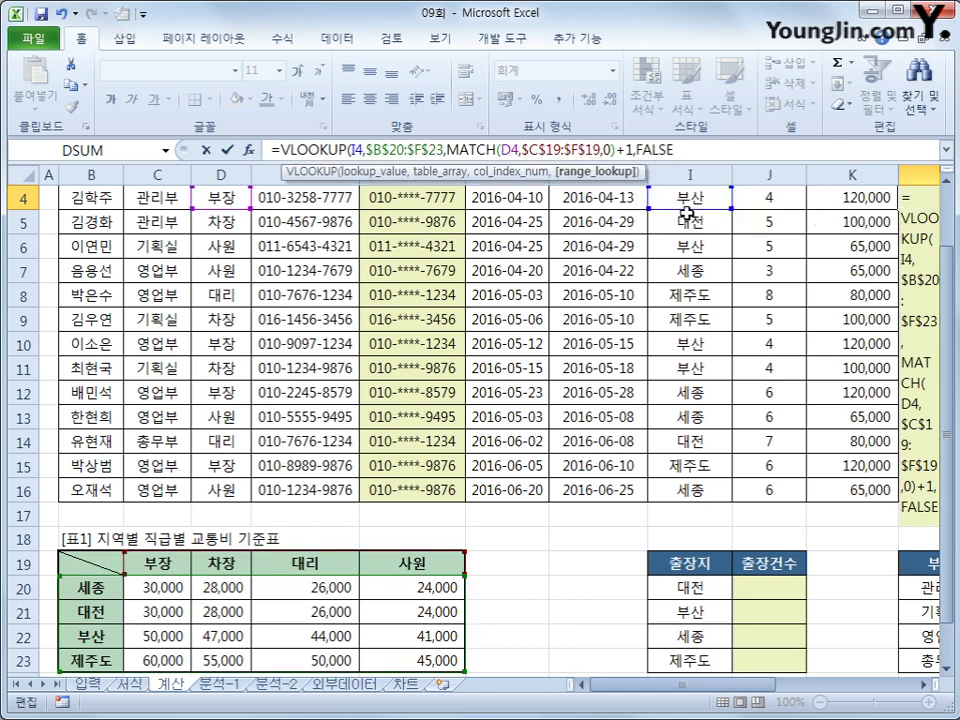
pyautogui.write(')')
pyautogui.press('Return')
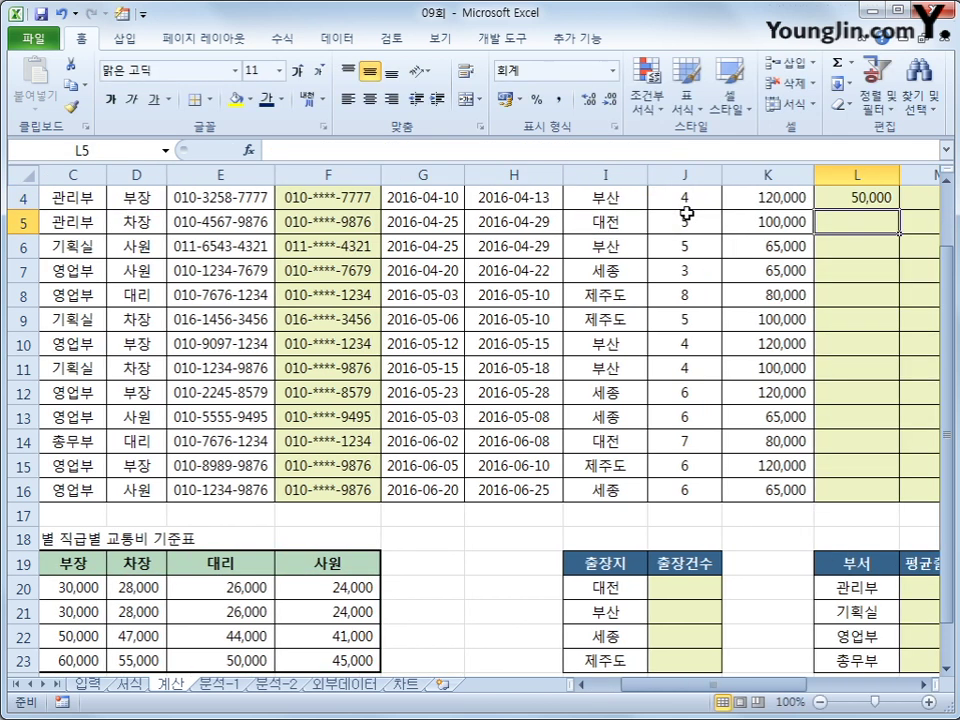
# Fill the 교통비 formula from L4 down to L16.
pyautogui.scroll(1, 687, 213)
pyautogui.click(866, 272)
pyautogui.moveTo(898, 288); pyautogui.dragTo(870, 576)
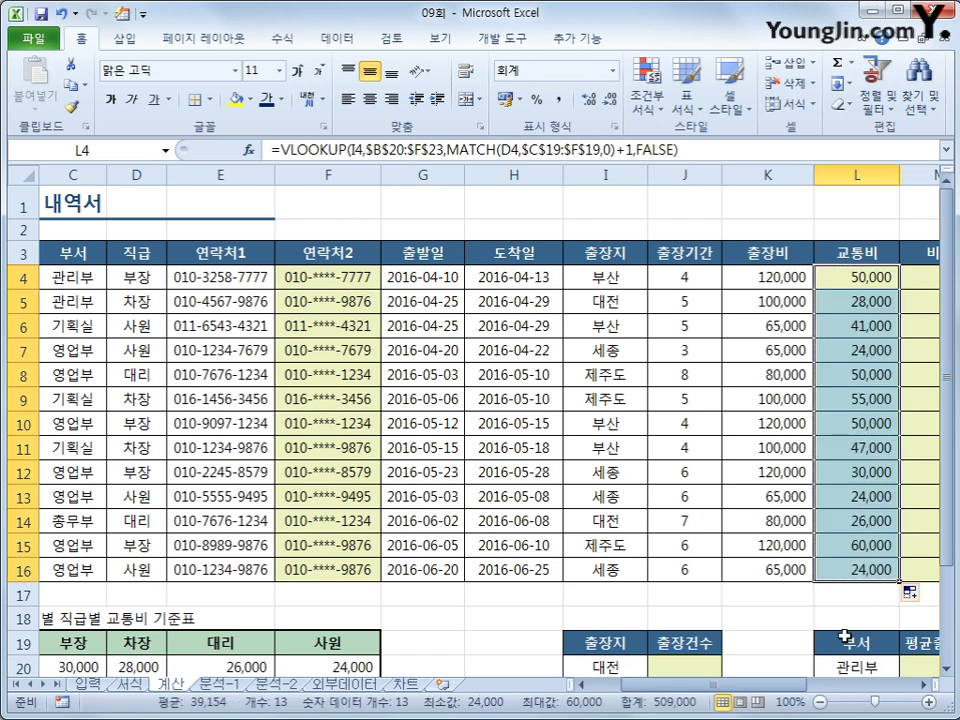
pyautogui.moveTo(760, 686); pyautogui.dragTo(808, 700)
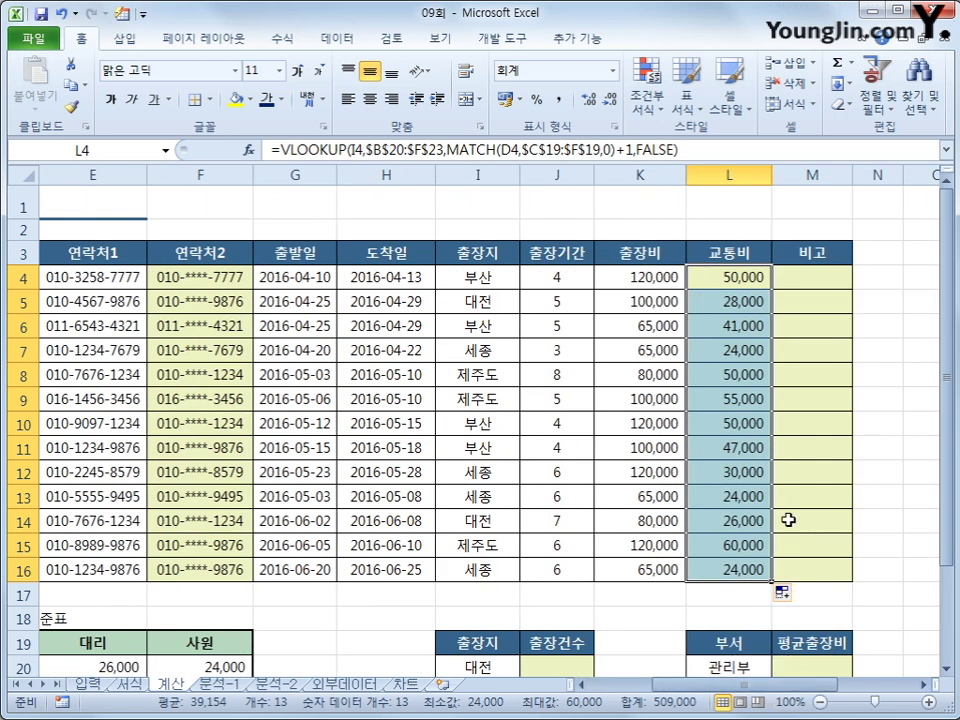
# Start an IF formula in M4 with the condition AND(C4="영업부",D4="사원").
pyautogui.click(833, 279)
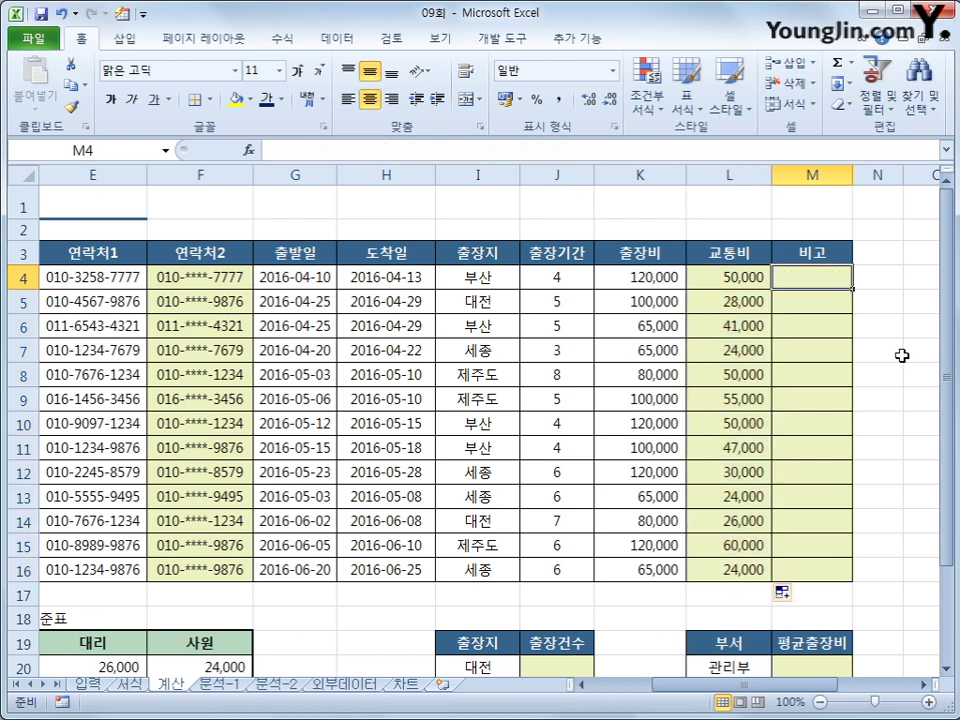
pyautogui.write('=i')
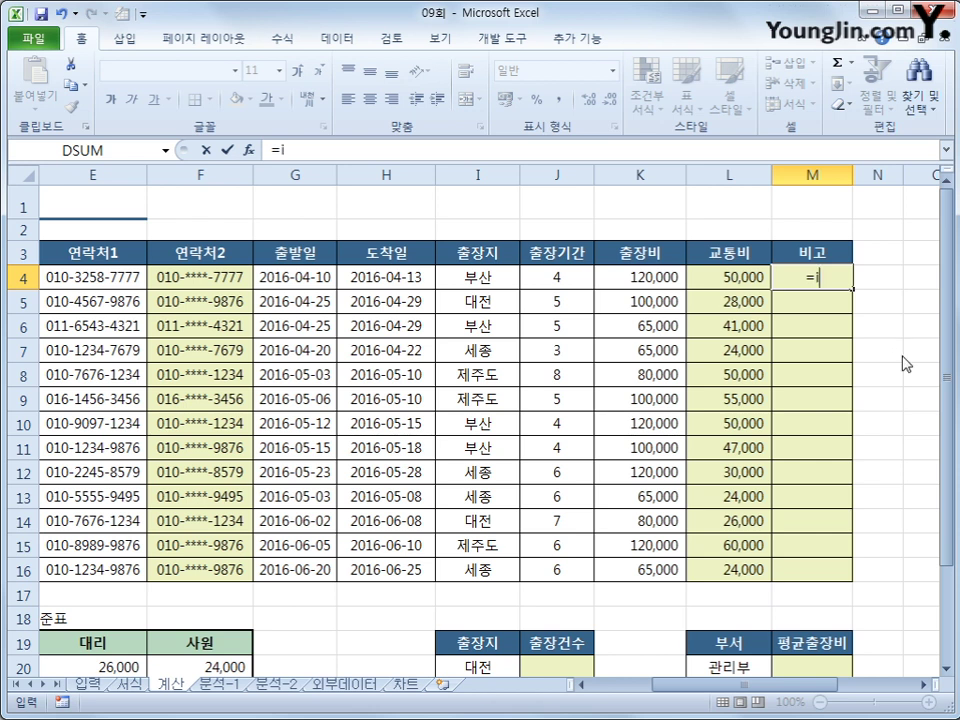
pyautogui.write('f(and(')
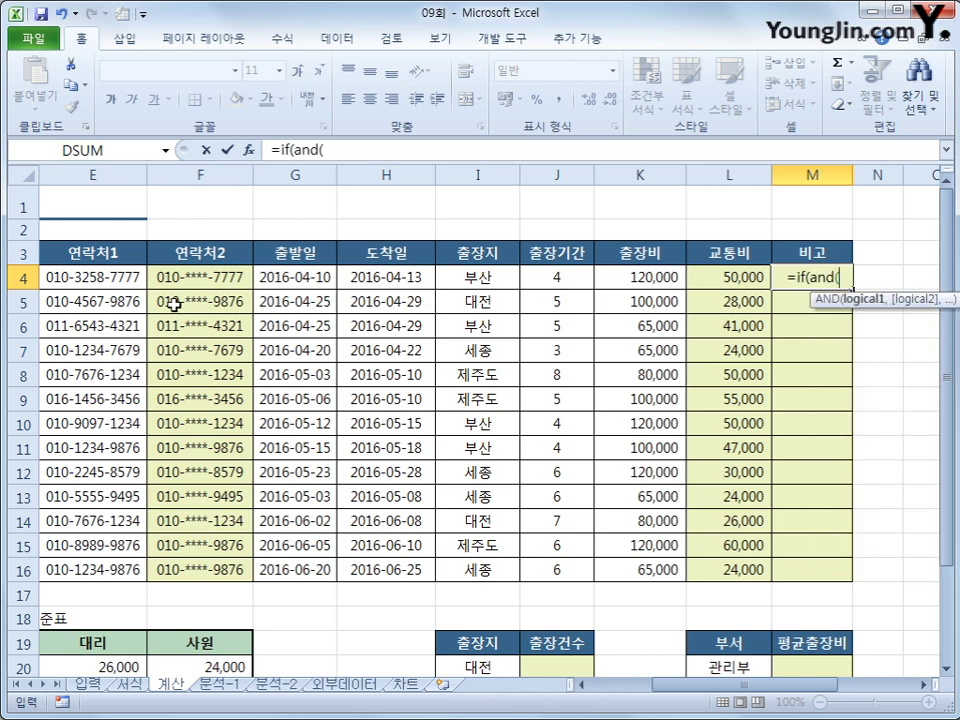
pyautogui.hscroll(-4, 731, 684)
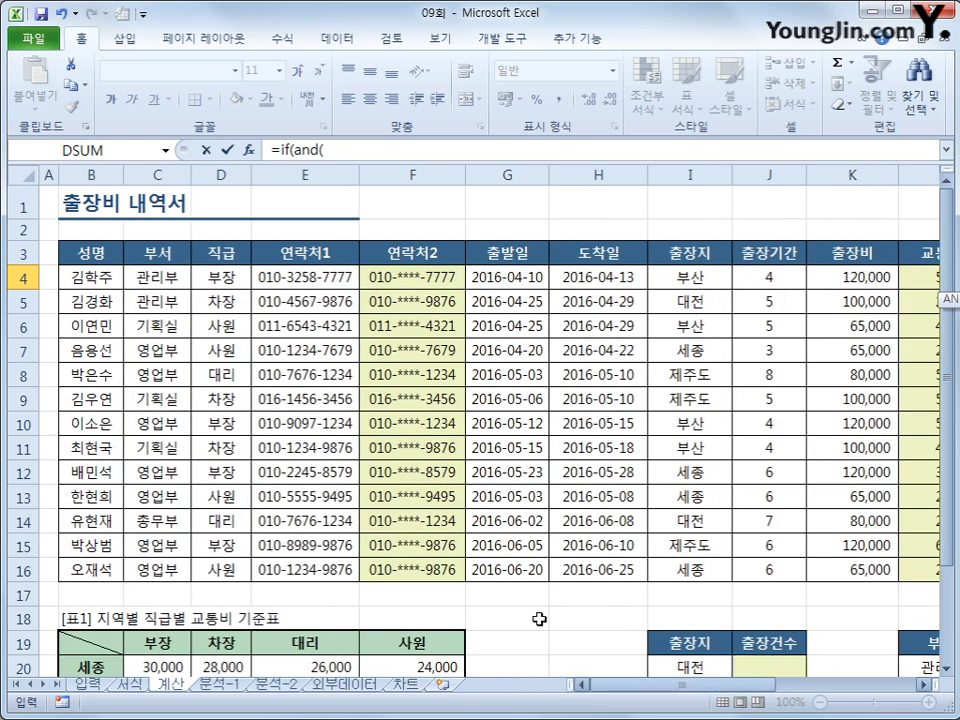
pyautogui.click(165, 278)
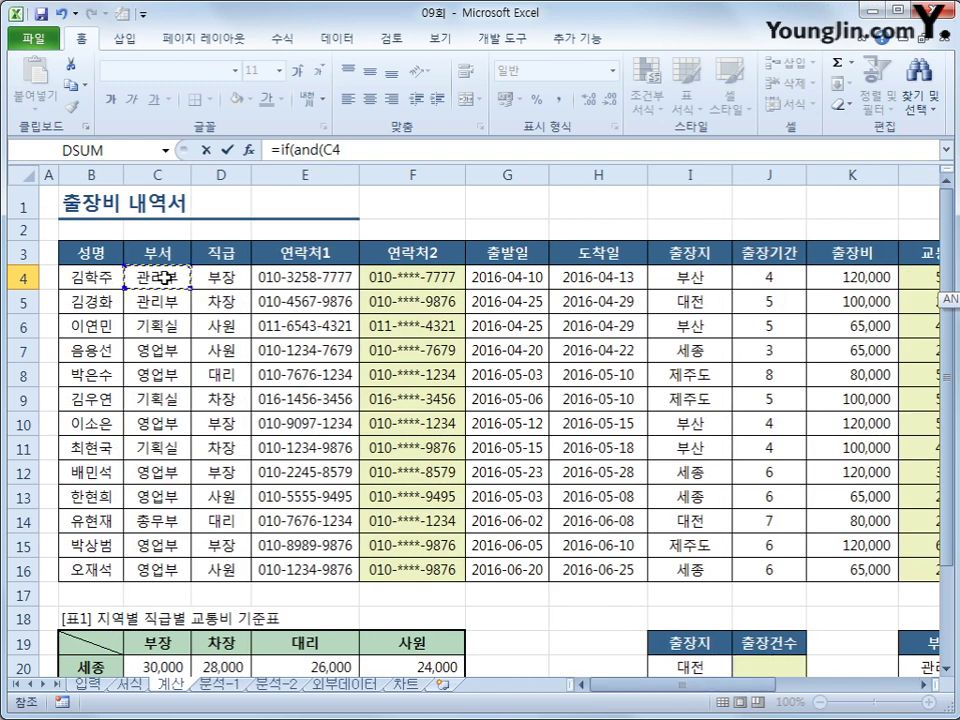
pyautogui.write('="영업')
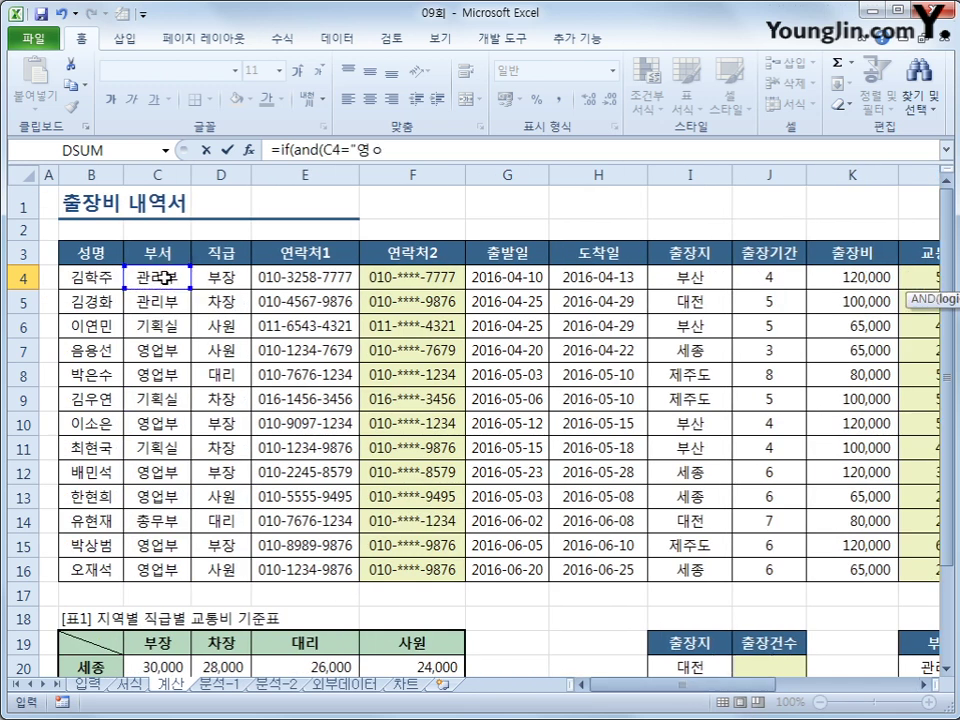
pyautogui.write('부",')
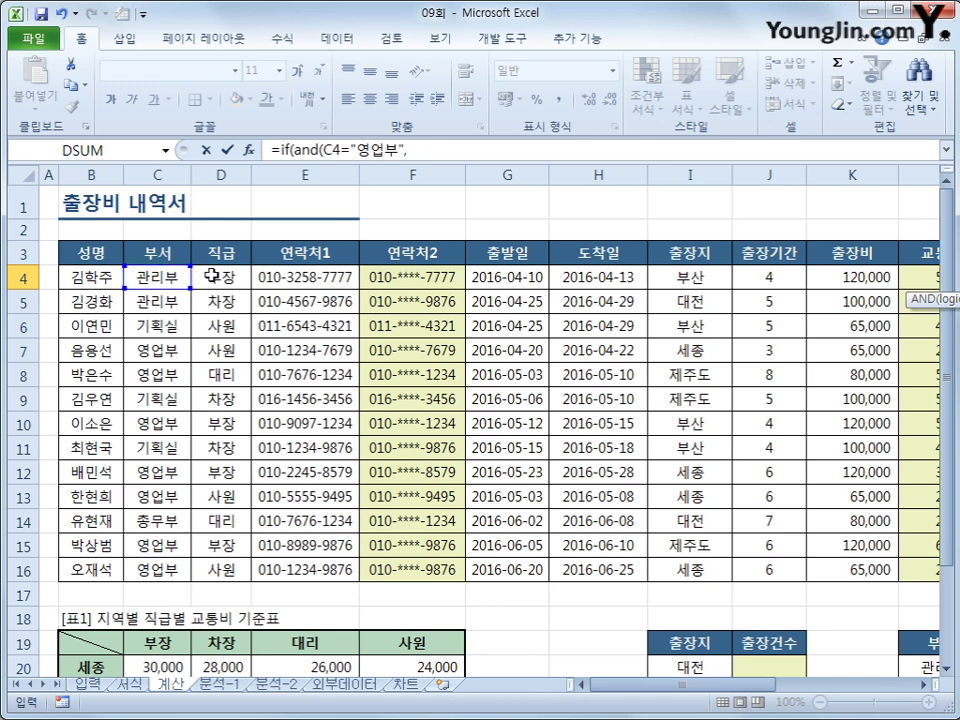
pyautogui.click(208, 277)
pyautogui.write('=')
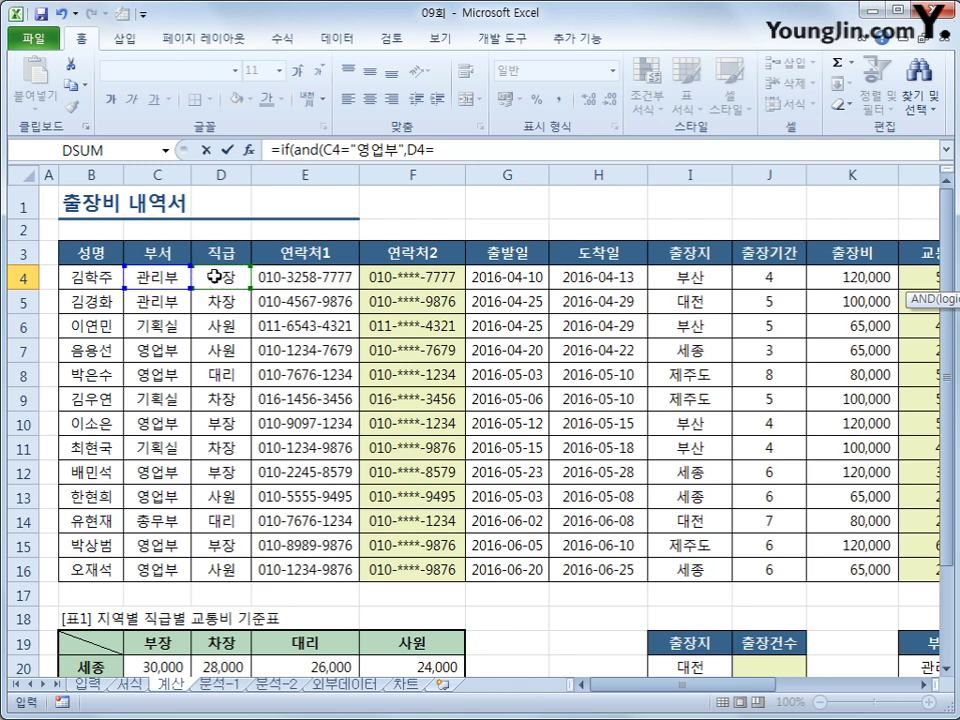
pyautogui.write('"사원"),')
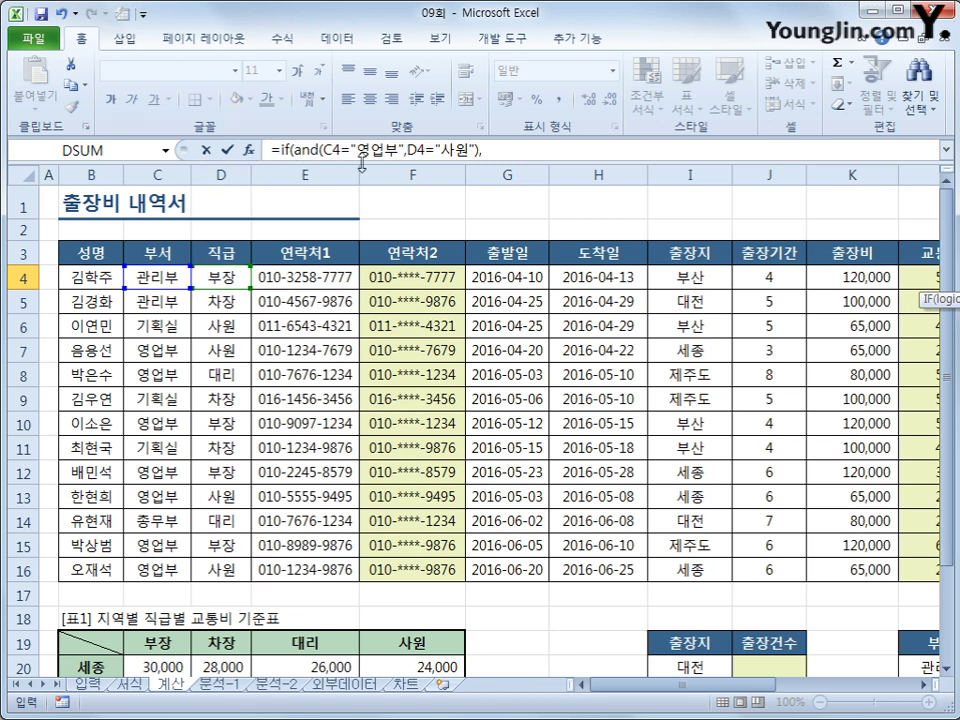
# Complete the IF formula in M4 to return "팀결재" when true and an empty string "" otherwise.
pyautogui.click(488, 152)
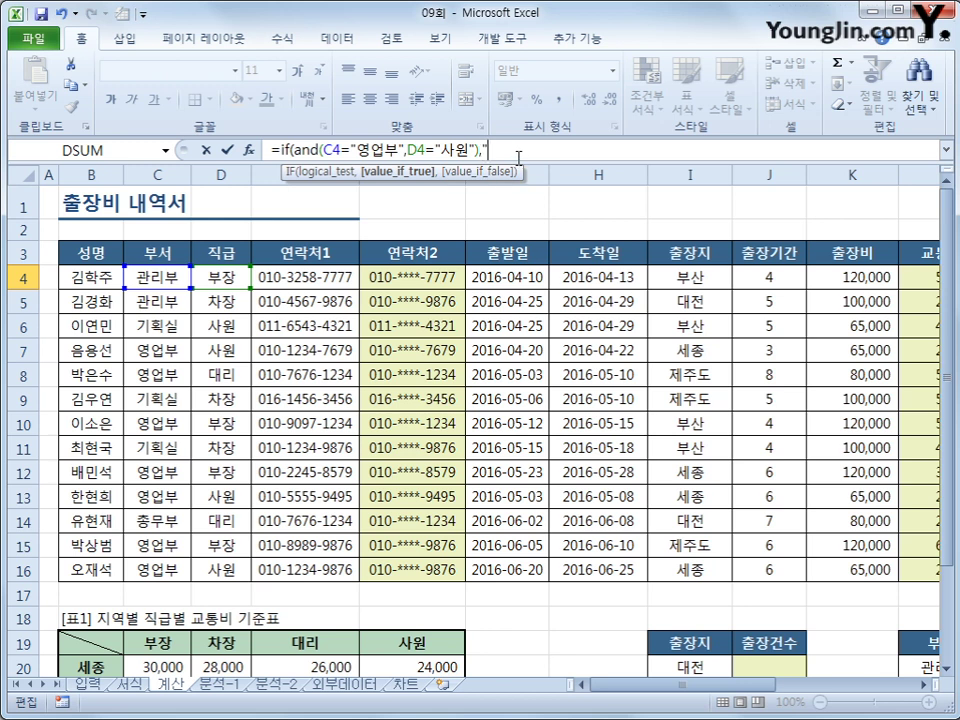
pyautogui.write('팀결재')
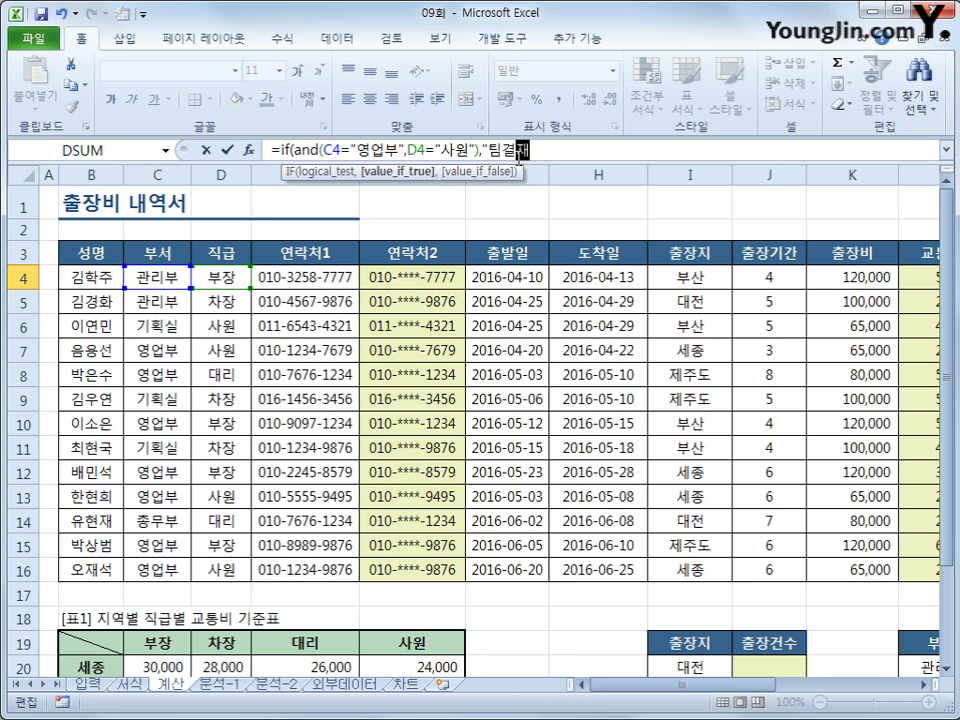
pyautogui.write('",')
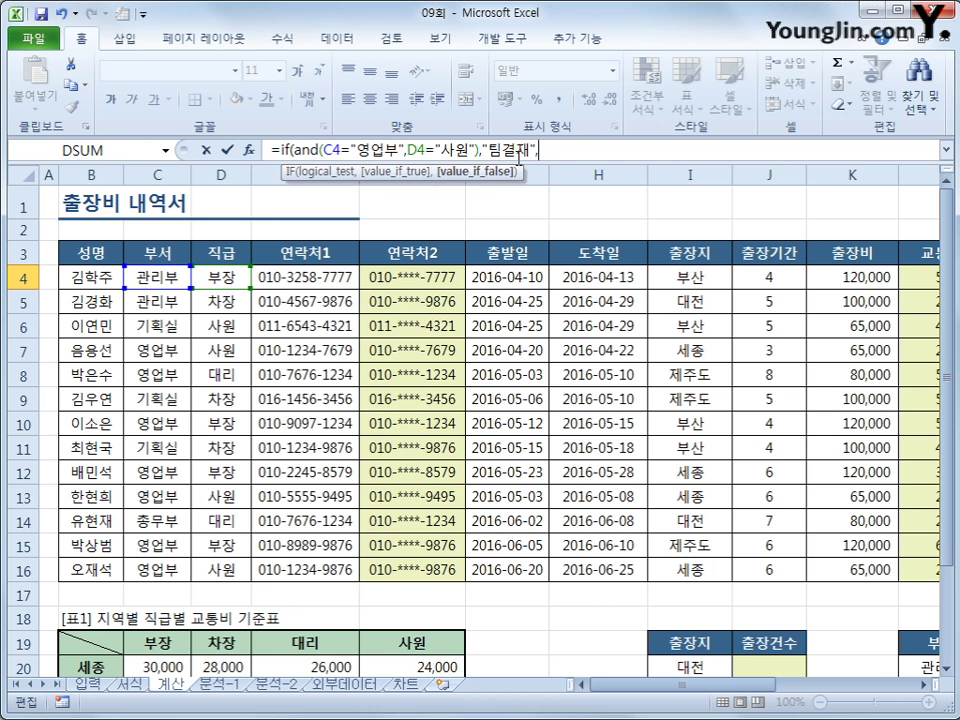
pyautogui.write('"")')
pyautogui.press('Return')
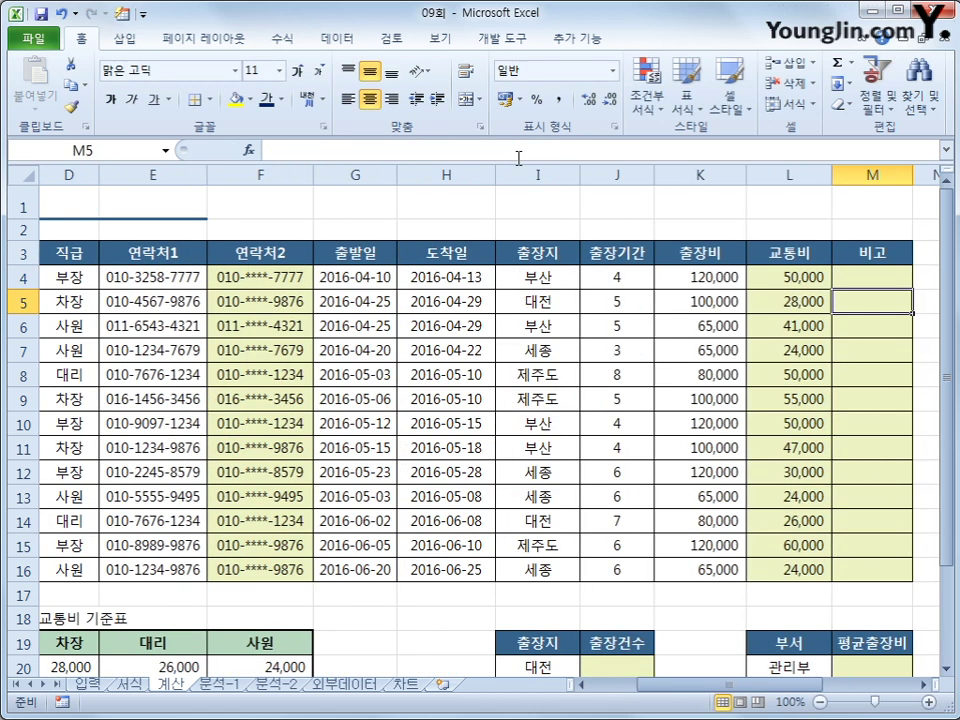
# Fill the 비고 formula from M4 down to M16 and check the copied formulas in M7, M13 and M16.
pyautogui.click(866, 279)
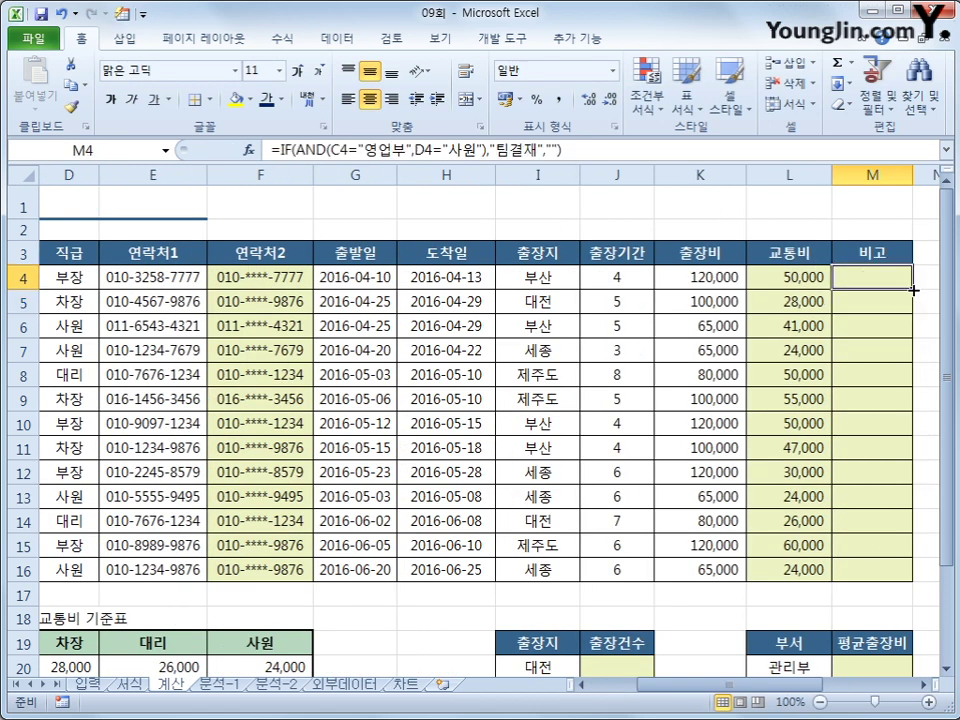
pyautogui.moveTo(913, 290); pyautogui.dragTo(889, 578)
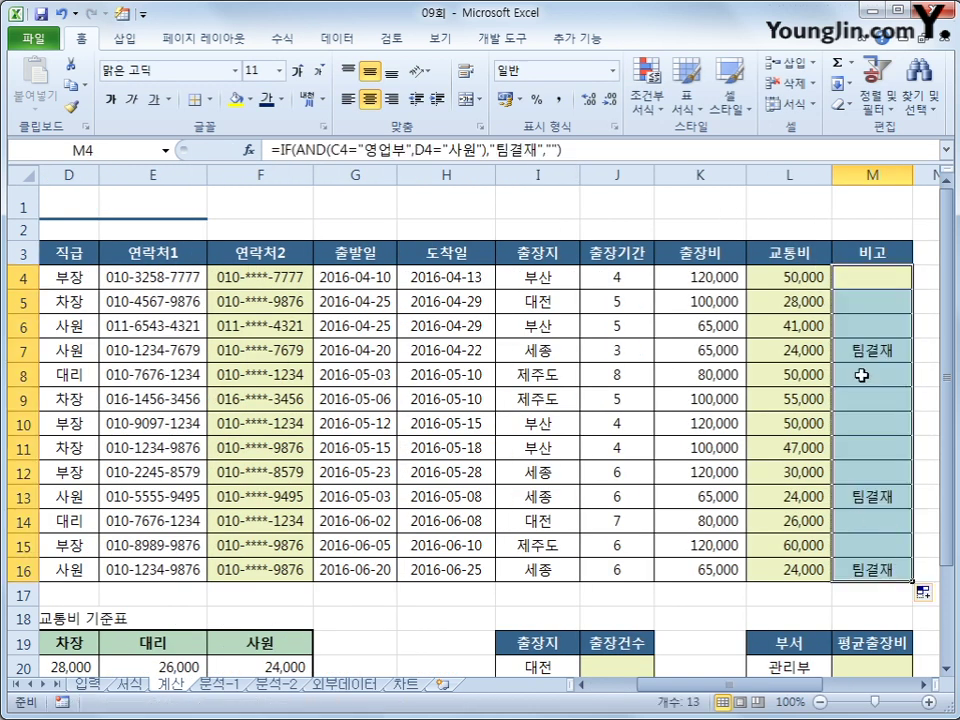
pyautogui.click(858, 328)
pyautogui.click(866, 350)
pyautogui.click(873, 497)
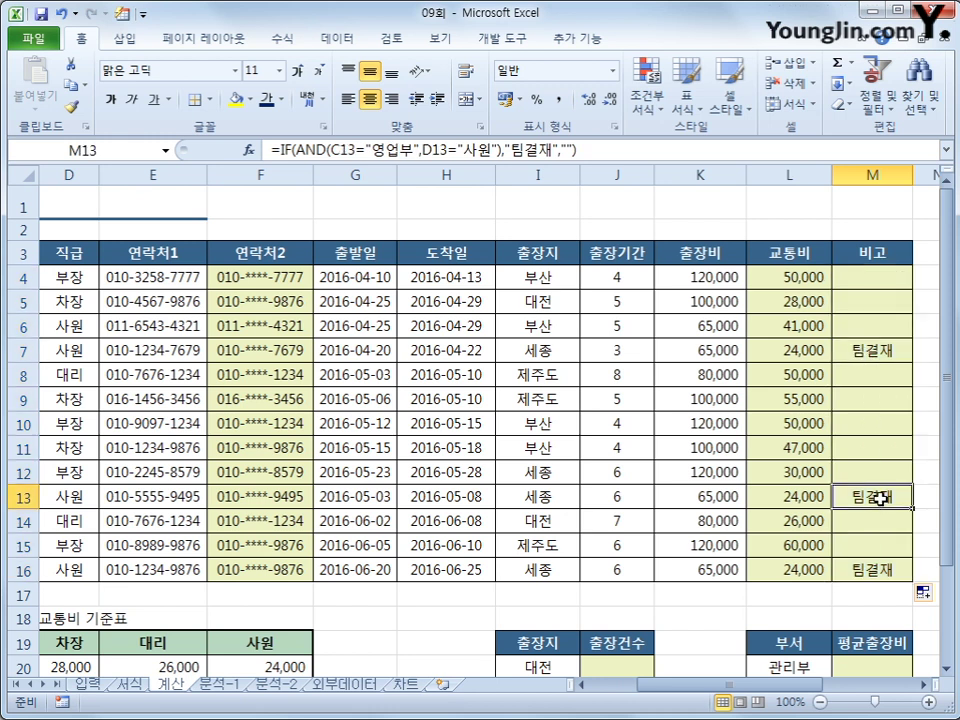
pyautogui.click(870, 571)
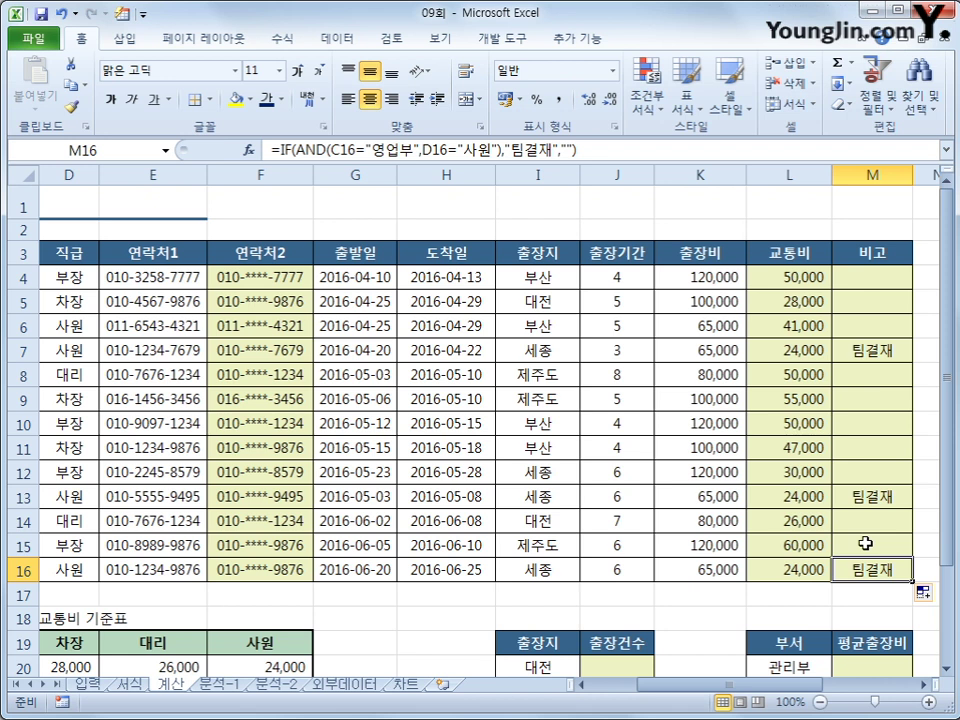
# Start a COUNTIF formula in J20, the 출장건수 cell for 대전.
pyautogui.scroll(-2, 865, 543)
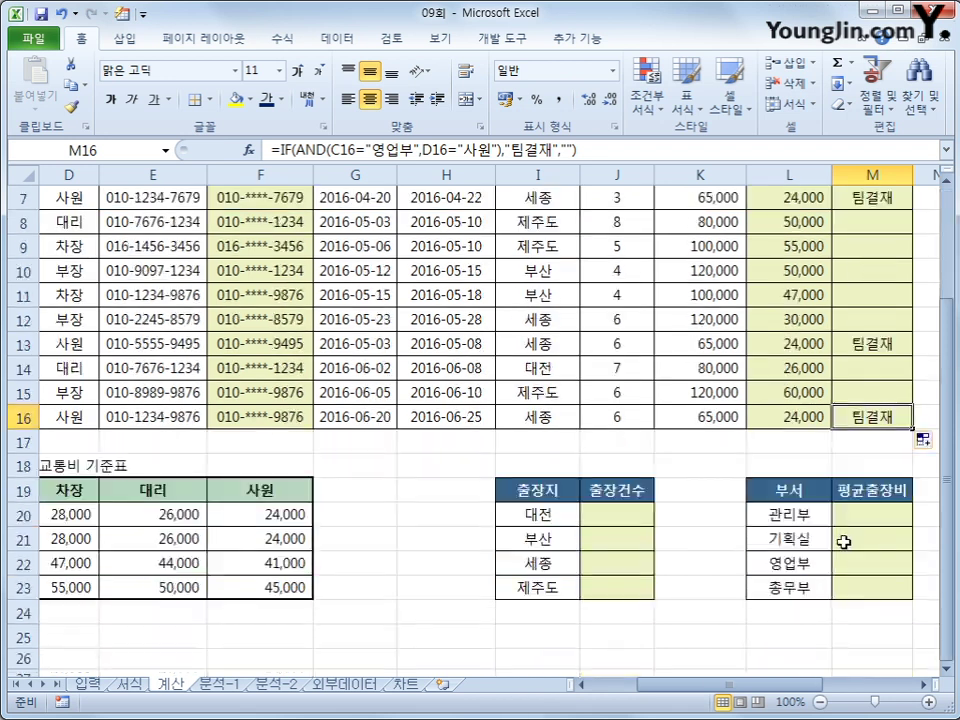
pyautogui.click(645, 524)
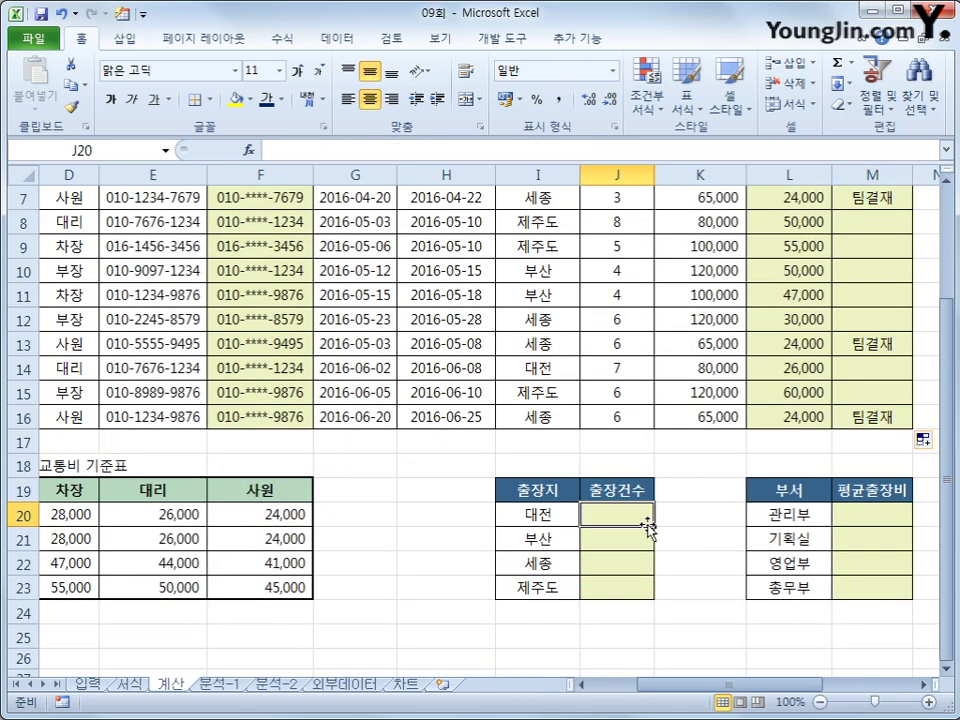
pyautogui.write('=')
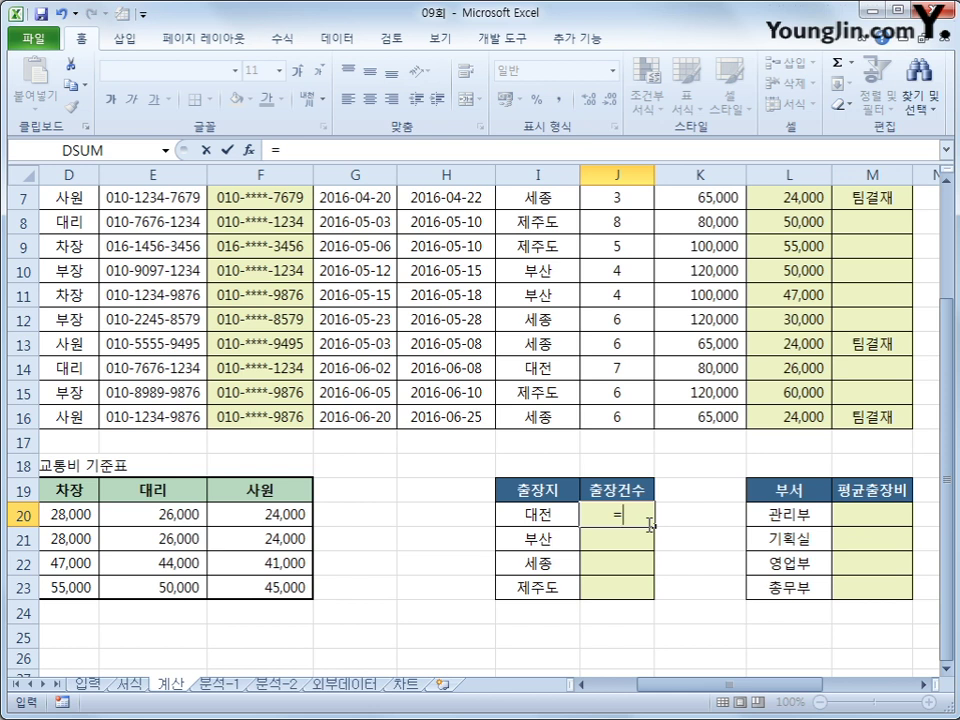
pyautogui.write('채')
pyautogui.write('coun')
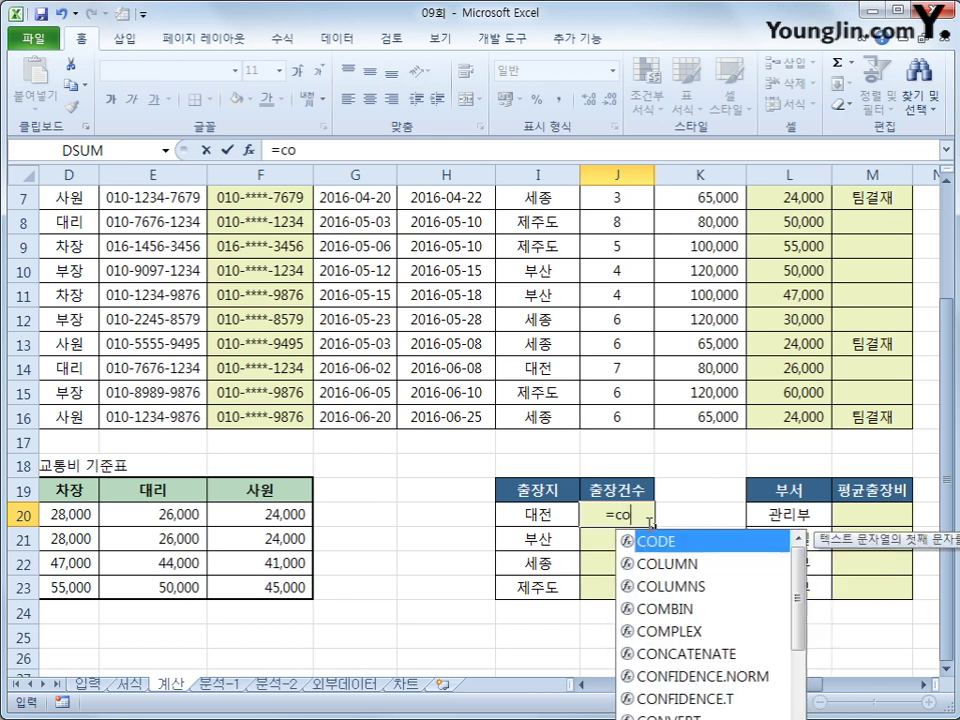
pyautogui.press('Down')
pyautogui.press('Down')
pyautogui.press('Down')
pyautogui.press('Tab')
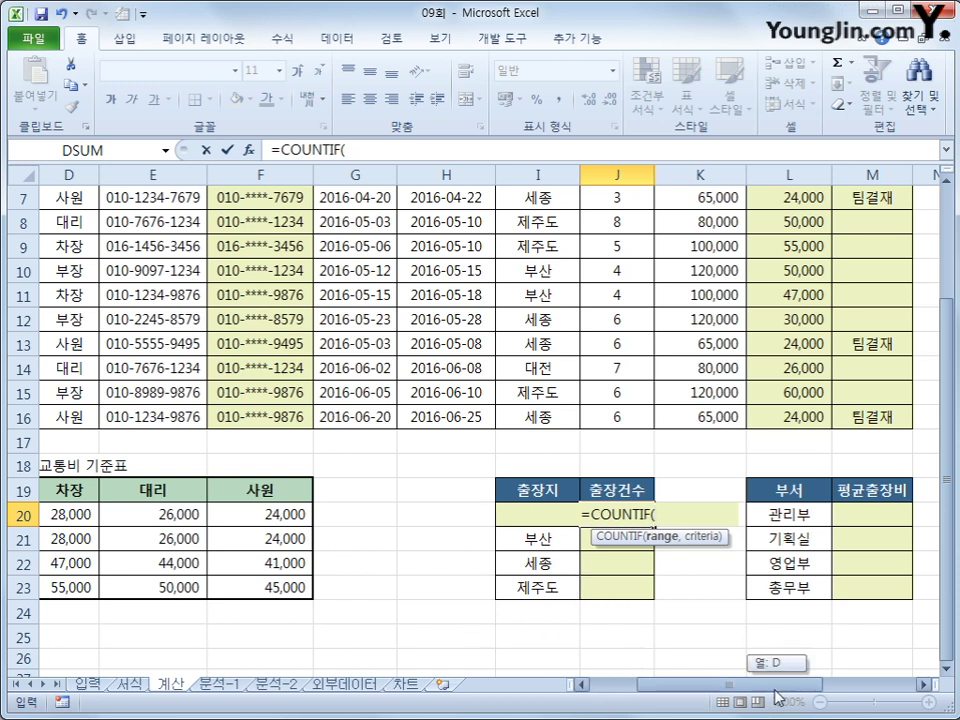
# Add the 출장지 cells as the absolute range $I$4:$I$16 for the COUNTIF in J20.
pyautogui.moveTo(752, 686); pyautogui.dragTo(715, 690)
pyautogui.scroll(2, 555, 598)
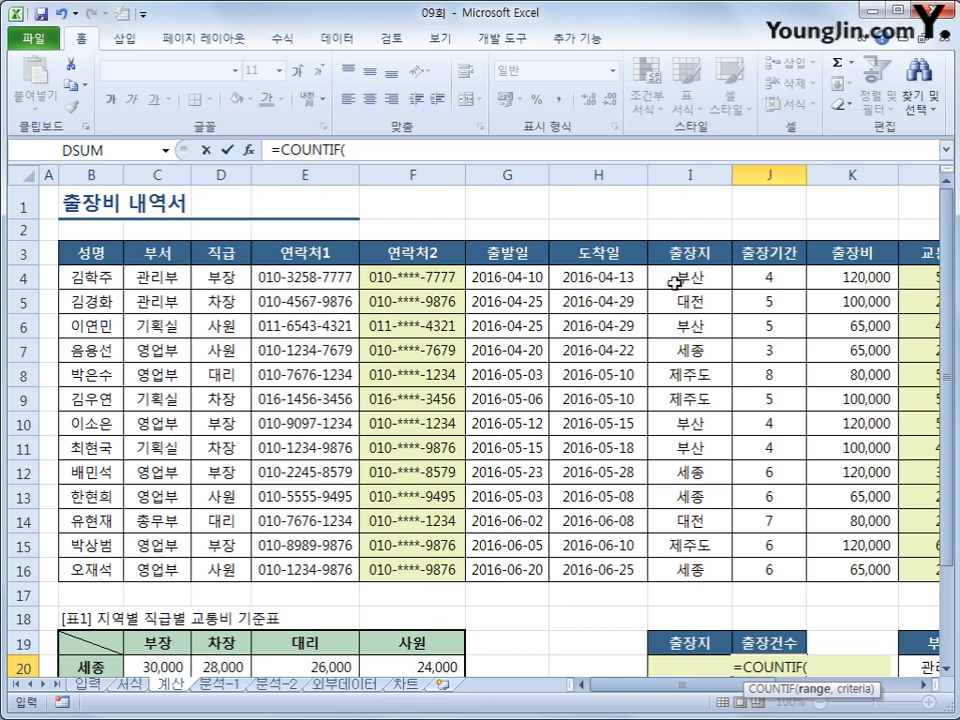
pyautogui.moveTo(673, 281); pyautogui.dragTo(681, 558)
pyautogui.scroll(-1, 679, 555)
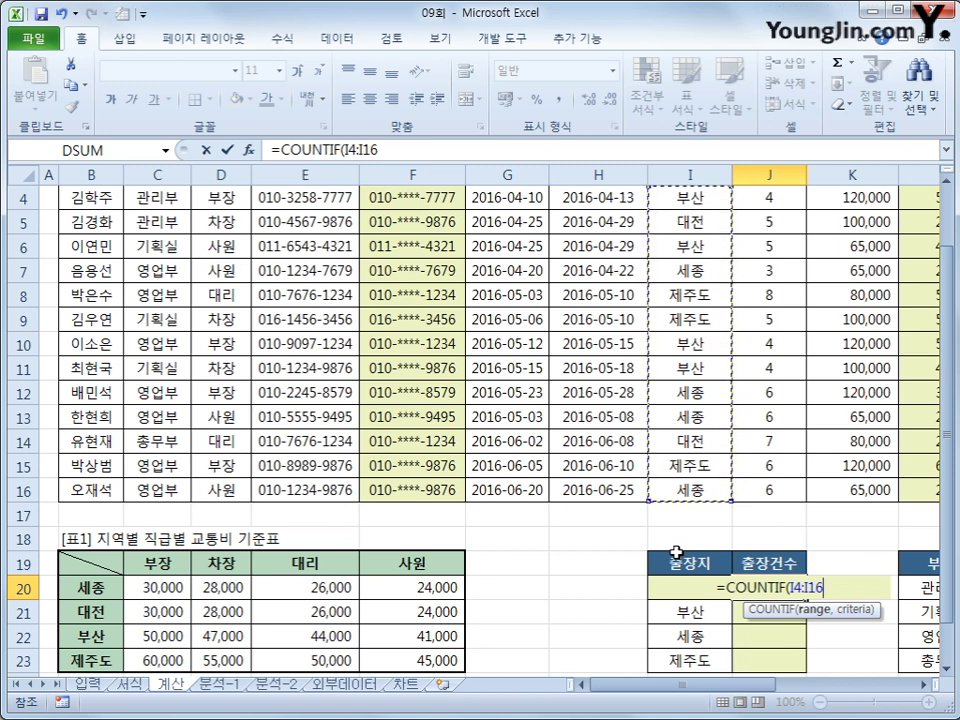
pyautogui.press('F4')
pyautogui.write(',')
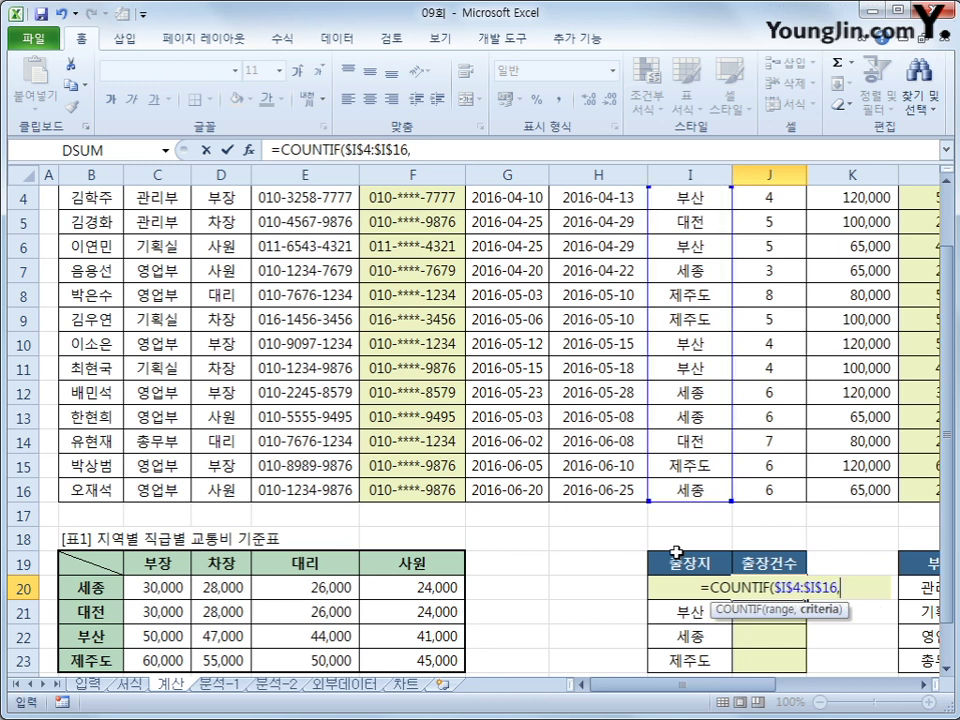
# Complete the COUNTIF formula in J20 with I20 as the criterion and fill it down to J23.
pyautogui.press('Down')
pyautogui.press('Up')
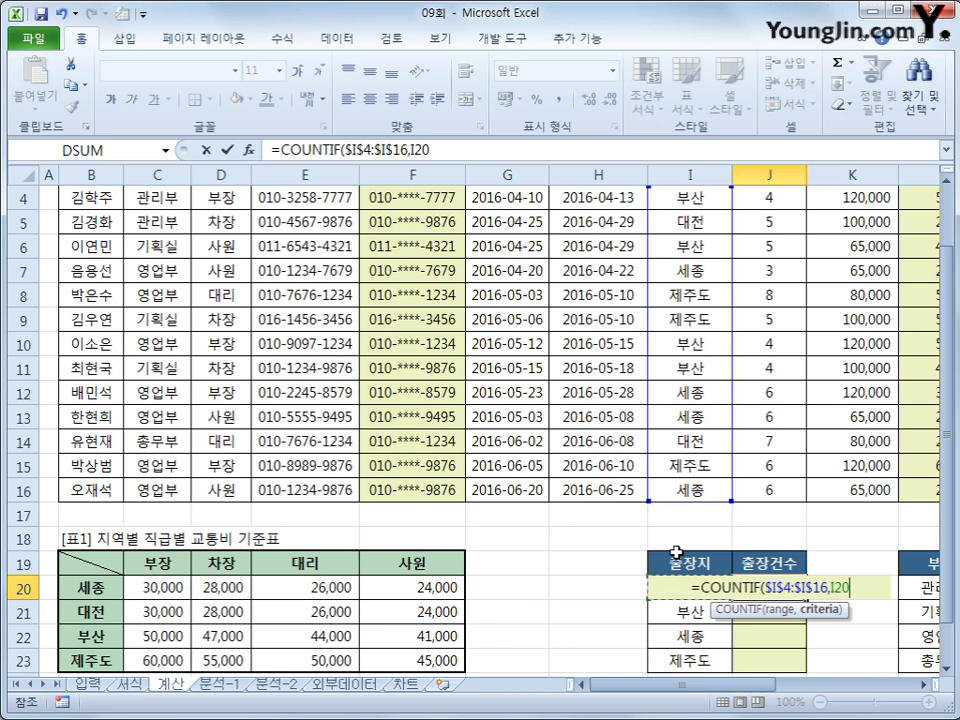
pyautogui.write(')')
pyautogui.press('Return')
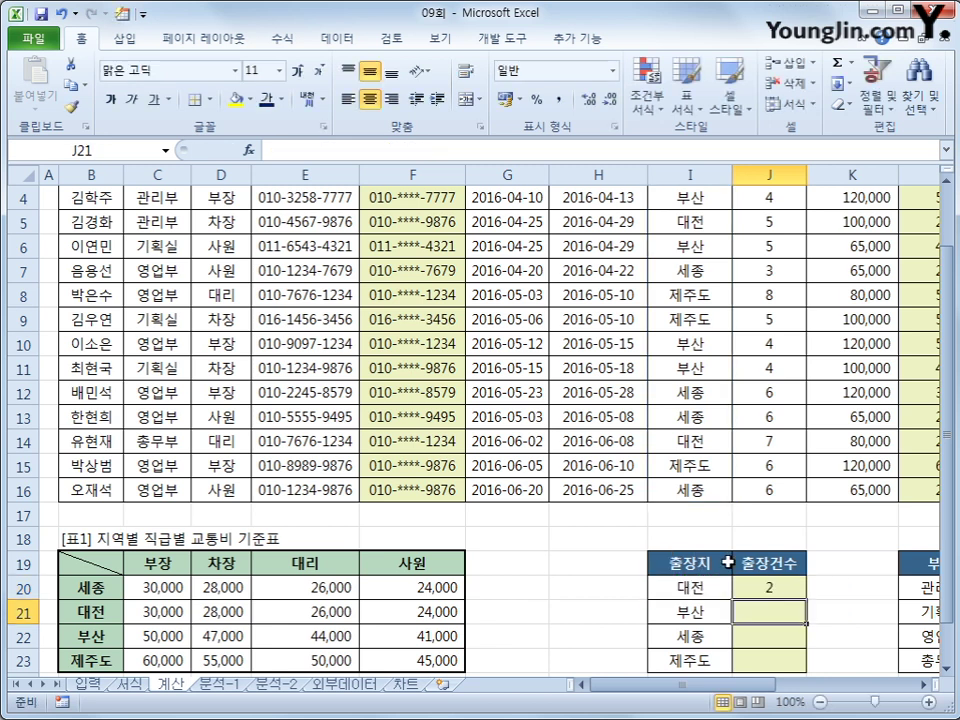
pyautogui.click(769, 587)
pyautogui.moveTo(806, 599); pyautogui.dragTo(804, 676)
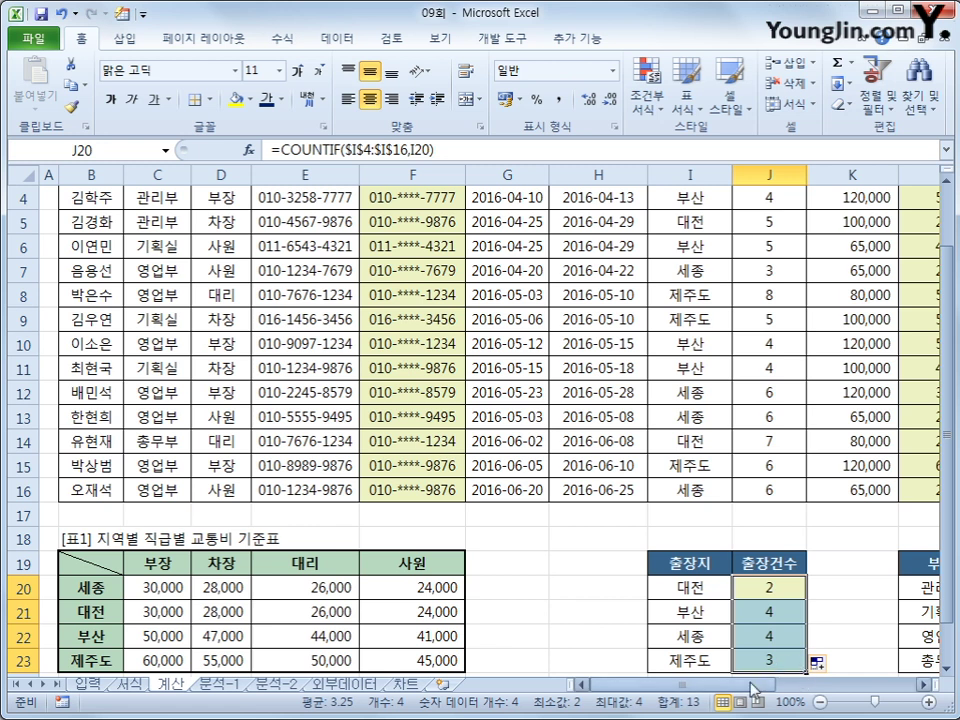
# Start an AVERAGEIF formula in M20, the 평균출장비 cell for 관리부.
pyautogui.moveTo(752, 688); pyautogui.dragTo(814, 690)
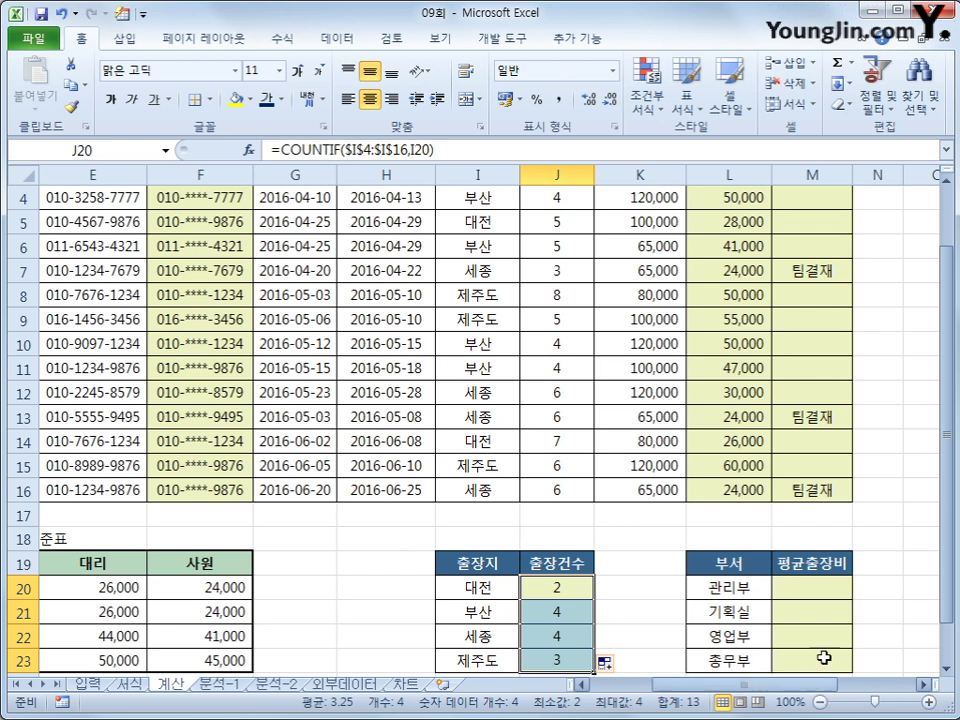
pyautogui.scroll(-2, 830, 560)
pyautogui.click(822, 449)
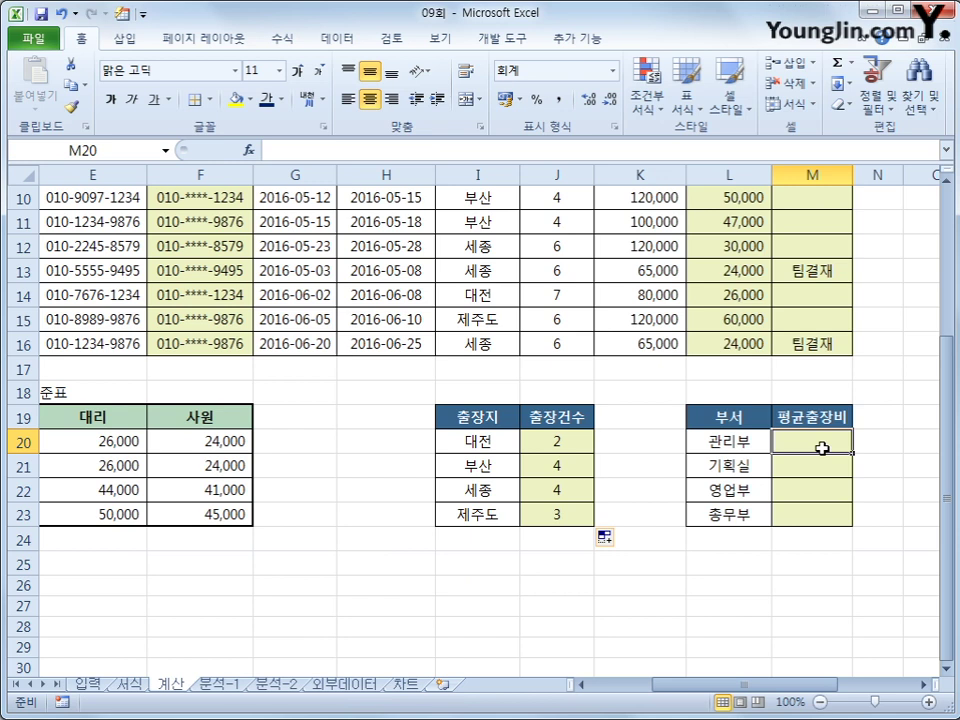
pyautogui.write('=av')
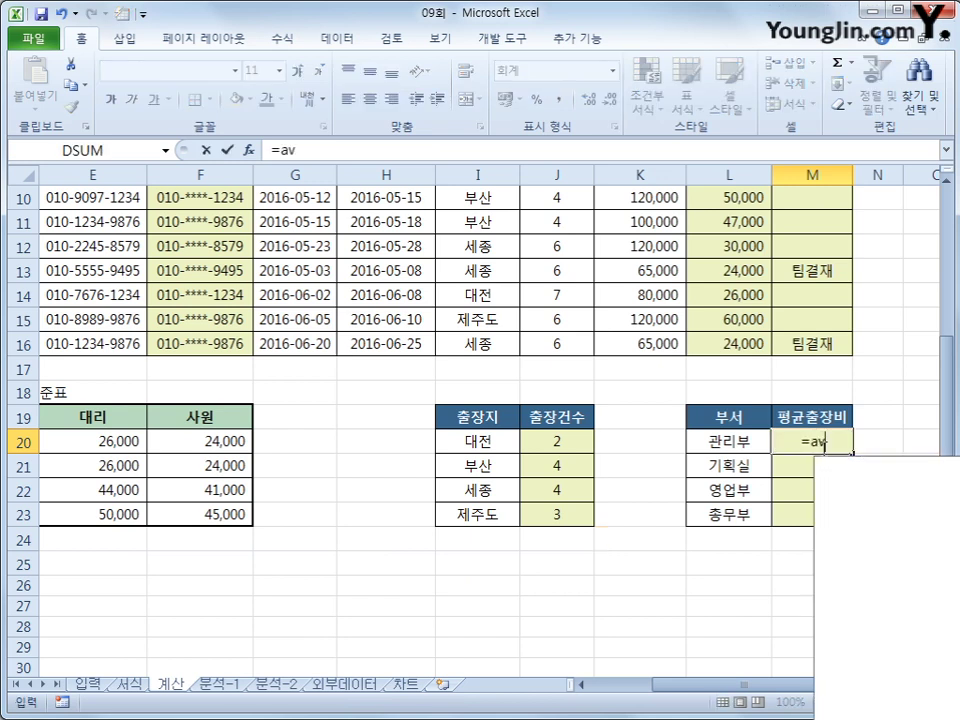
pyautogui.press('Down')
pyautogui.press('Down')
pyautogui.press('Down')
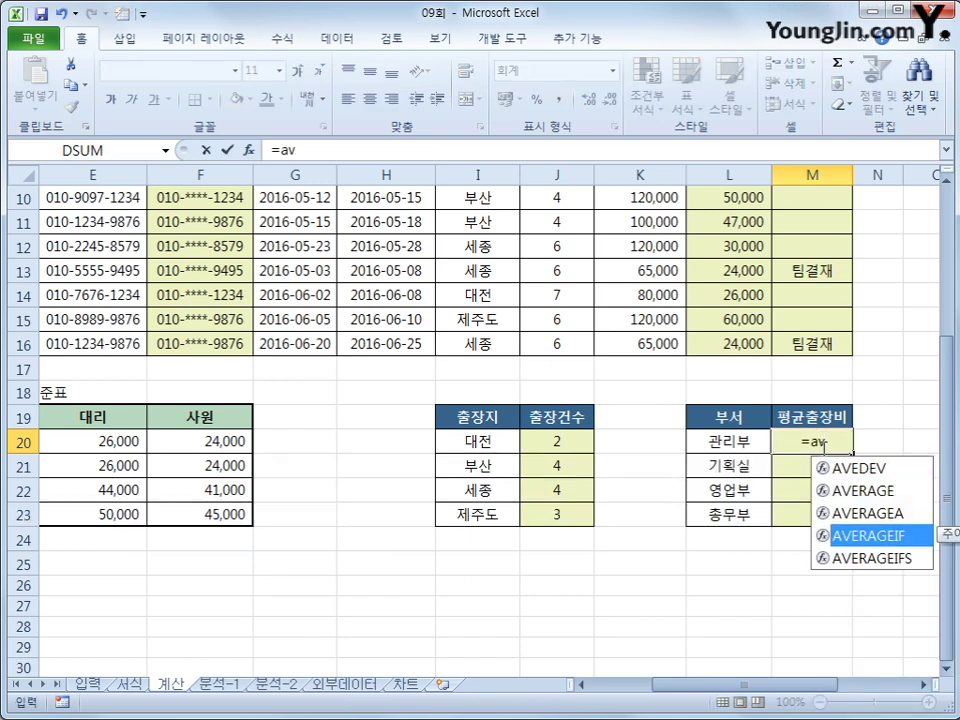
pyautogui.press('Tab')
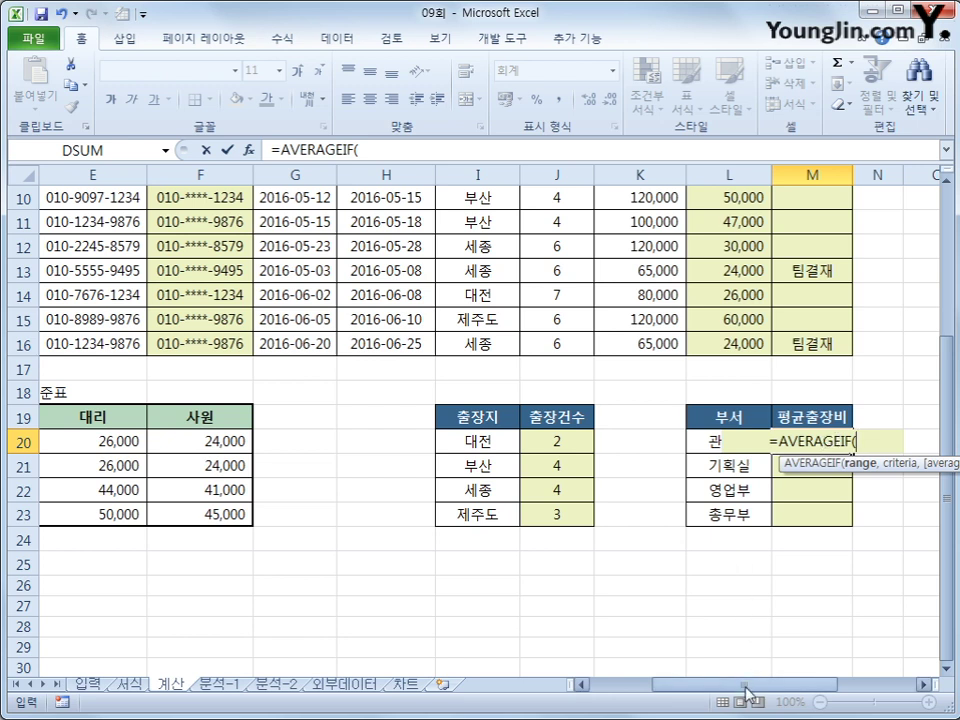
# Add the 부서 cells as the absolute range $C$4:$C$16 for the AVERAGEIF in M20.
pyautogui.moveTo(745, 690); pyautogui.dragTo(675, 690)
pyautogui.scroll(3, 471, 482)
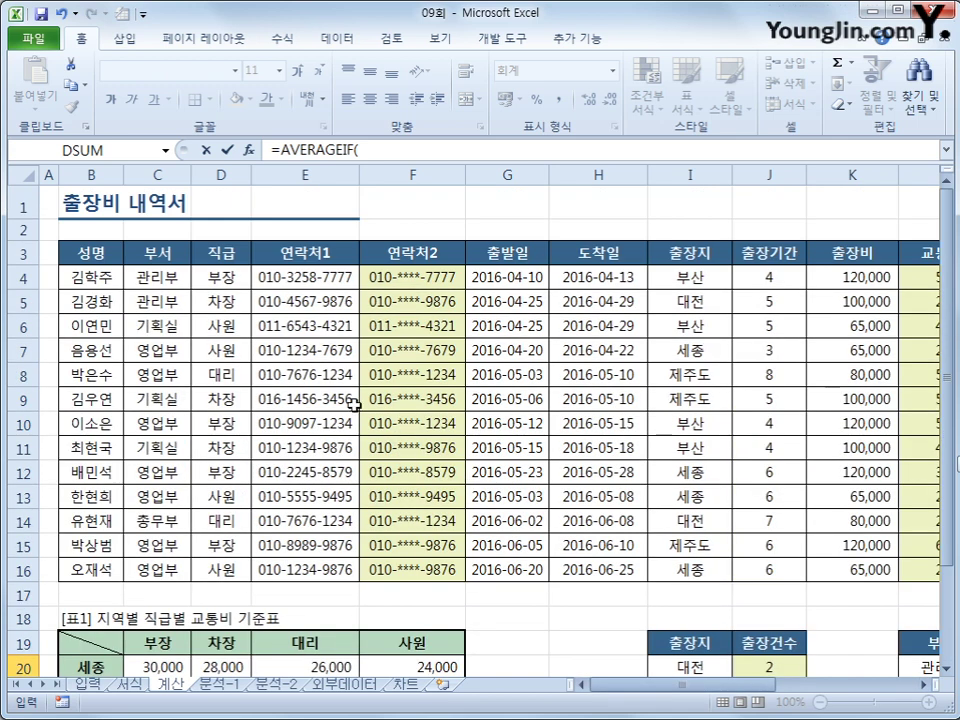
pyautogui.moveTo(155, 277); pyautogui.dragTo(148, 555)
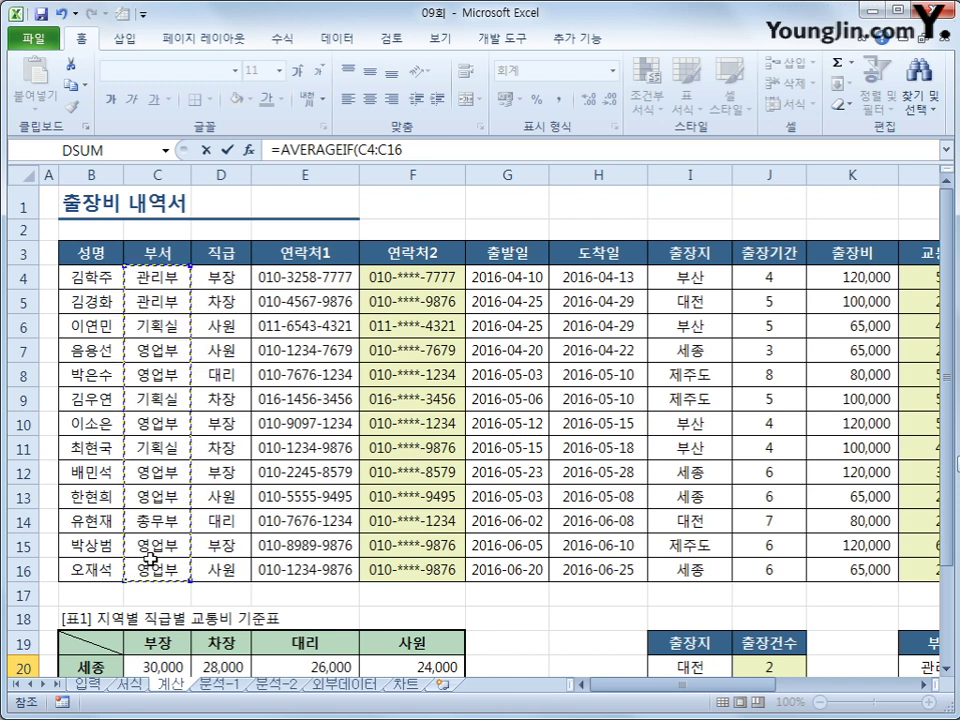
pyautogui.press('F4')
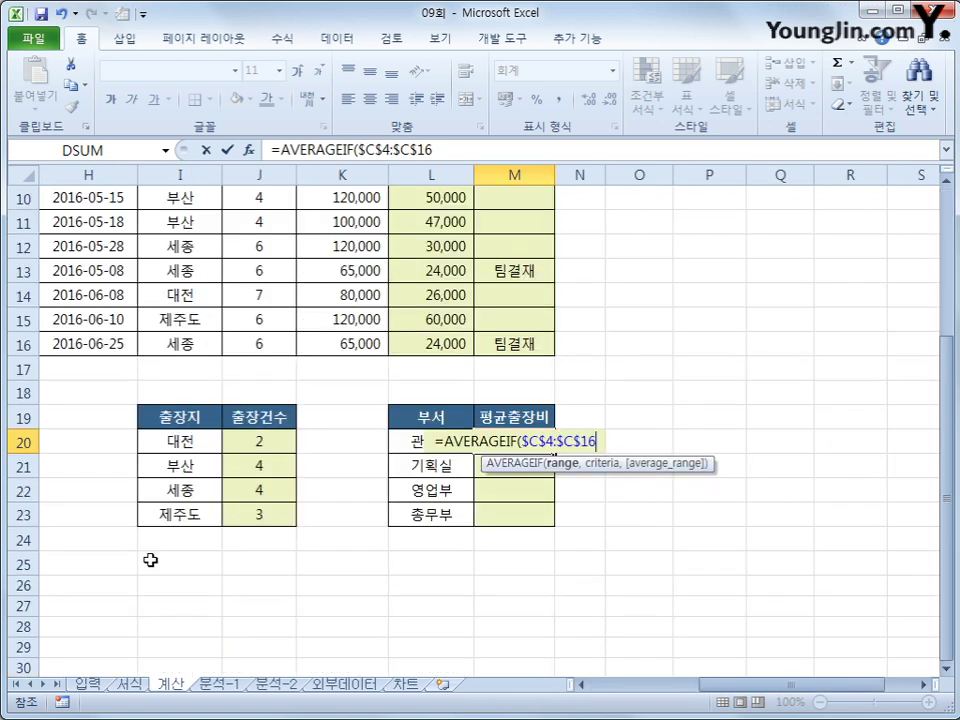
pyautogui.write(',')
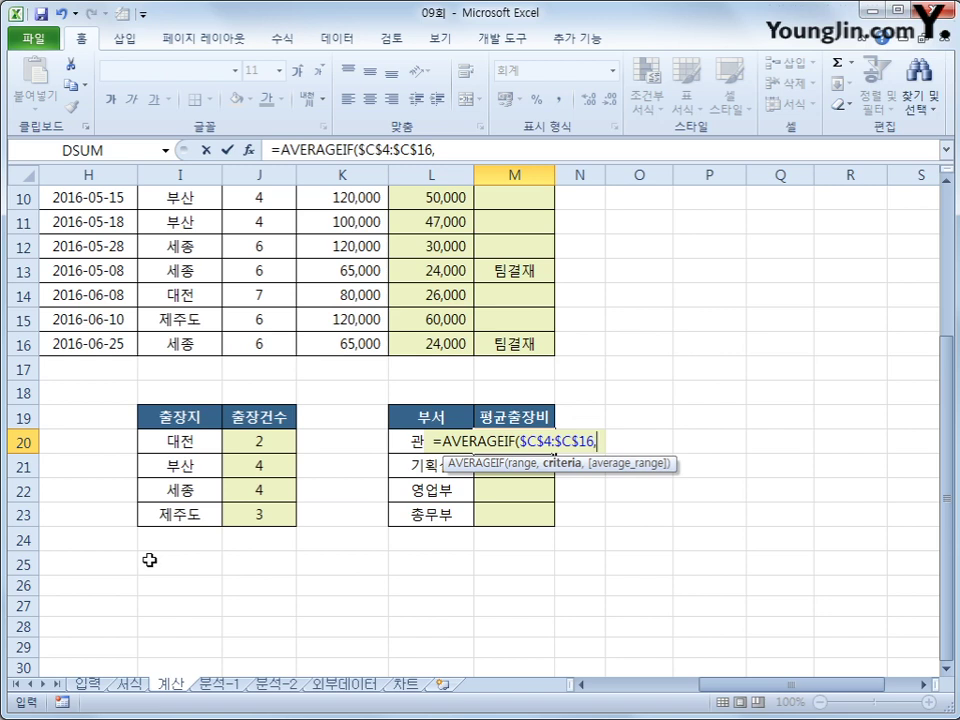
# Complete the AVERAGEIF in M20 with criterion L20 and average range $K$4:$K$16, and fill it down to M23.
pyautogui.press('Left')
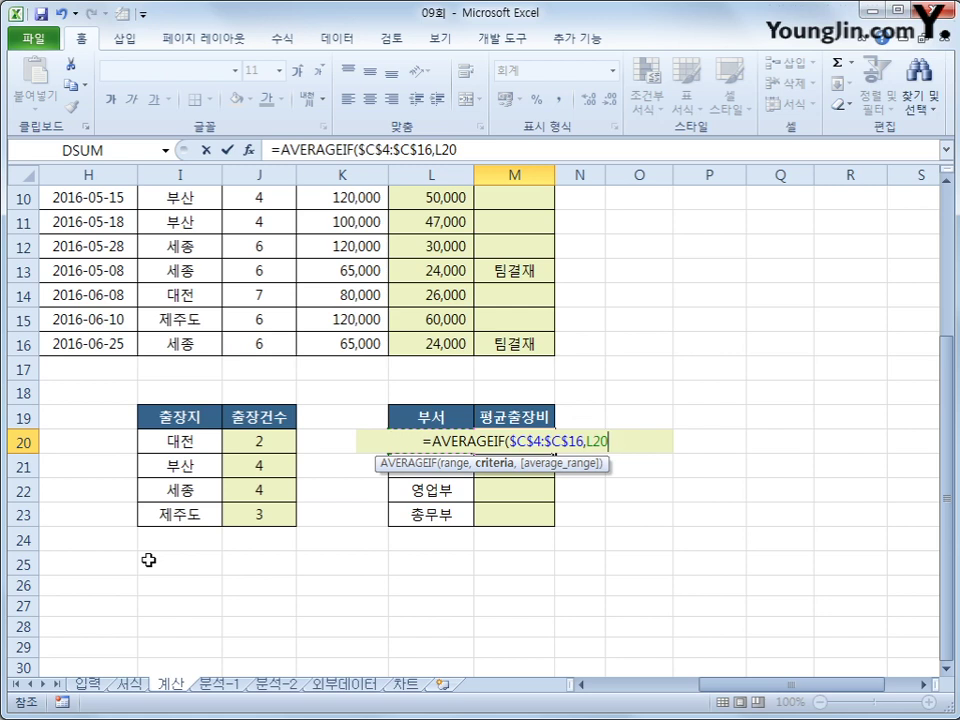
pyautogui.write(',')
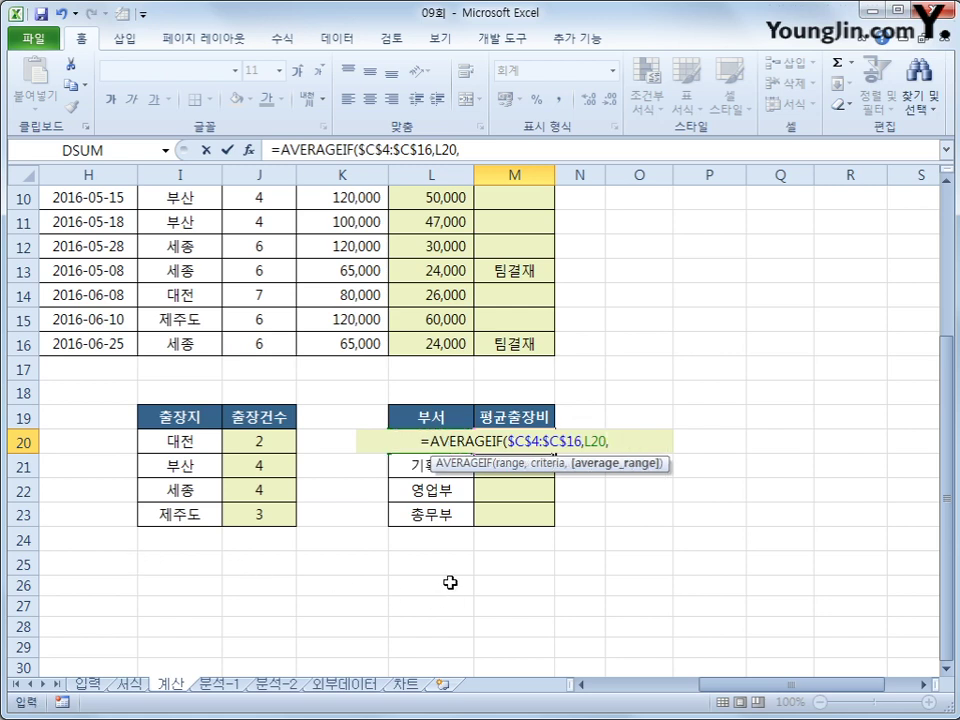
pyautogui.scroll(3, 450, 582)
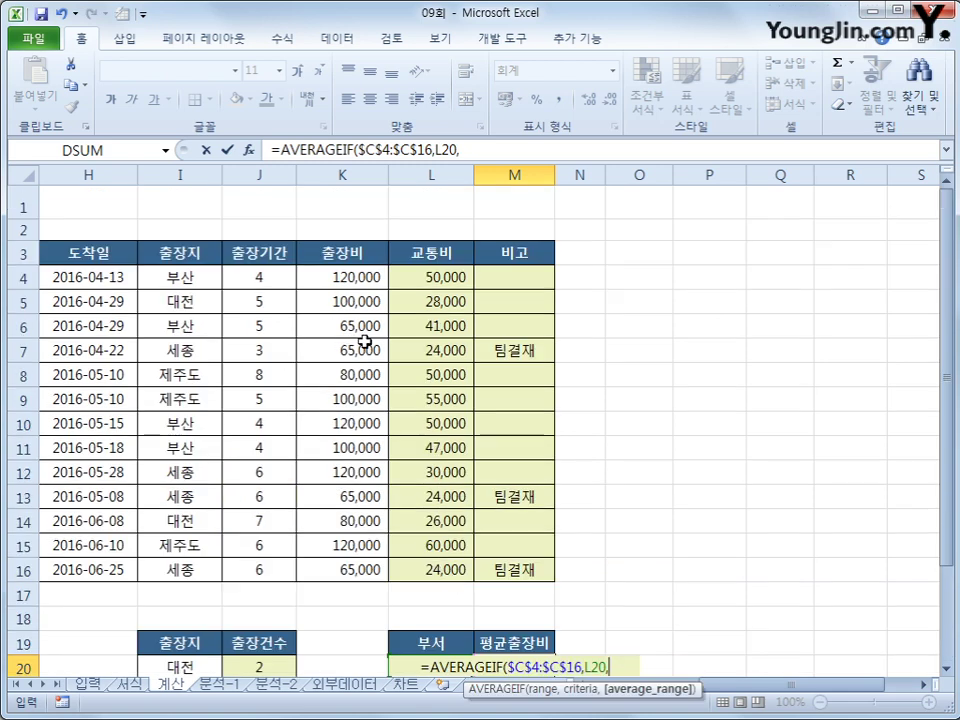
pyautogui.moveTo(332, 274); pyautogui.dragTo(335, 566)
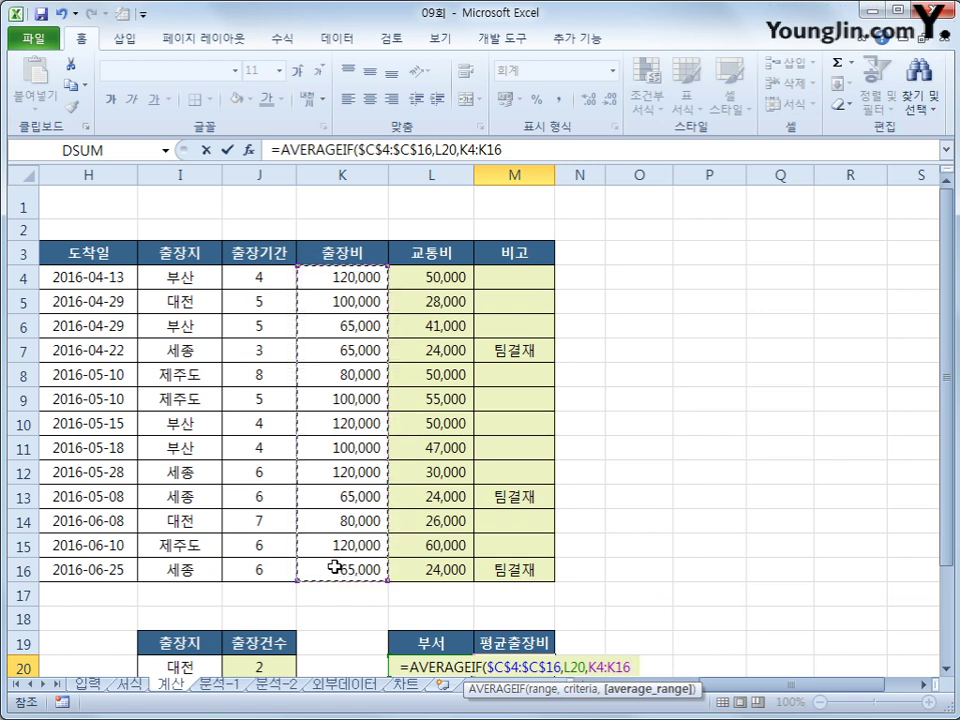
pyautogui.scroll(-3, 334, 566)
pyautogui.press('F4')
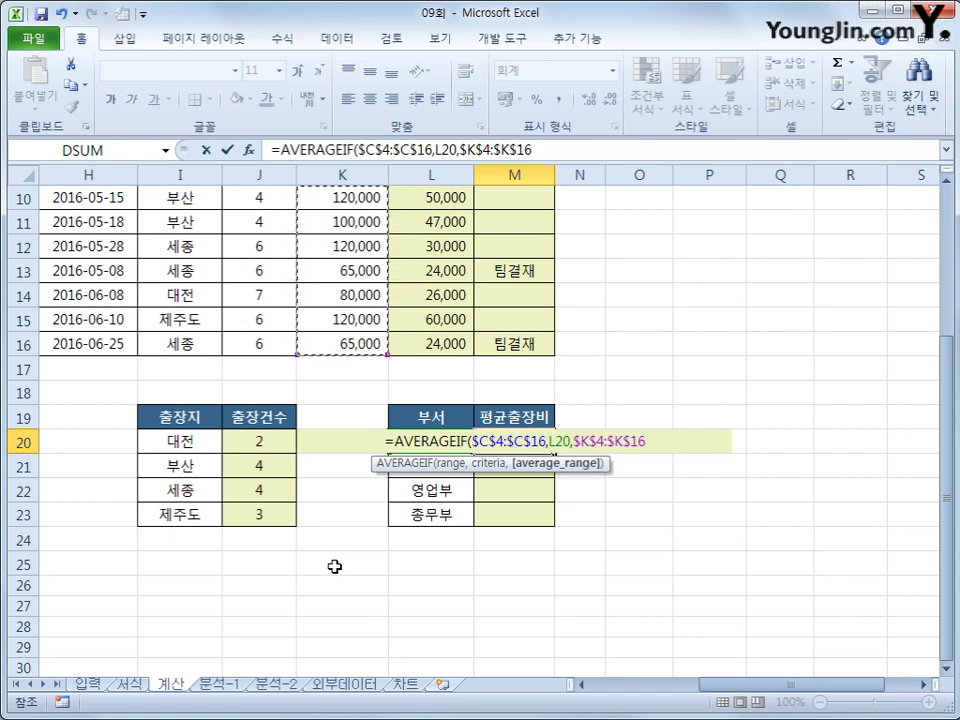
pyautogui.write(')')
pyautogui.press('Return')
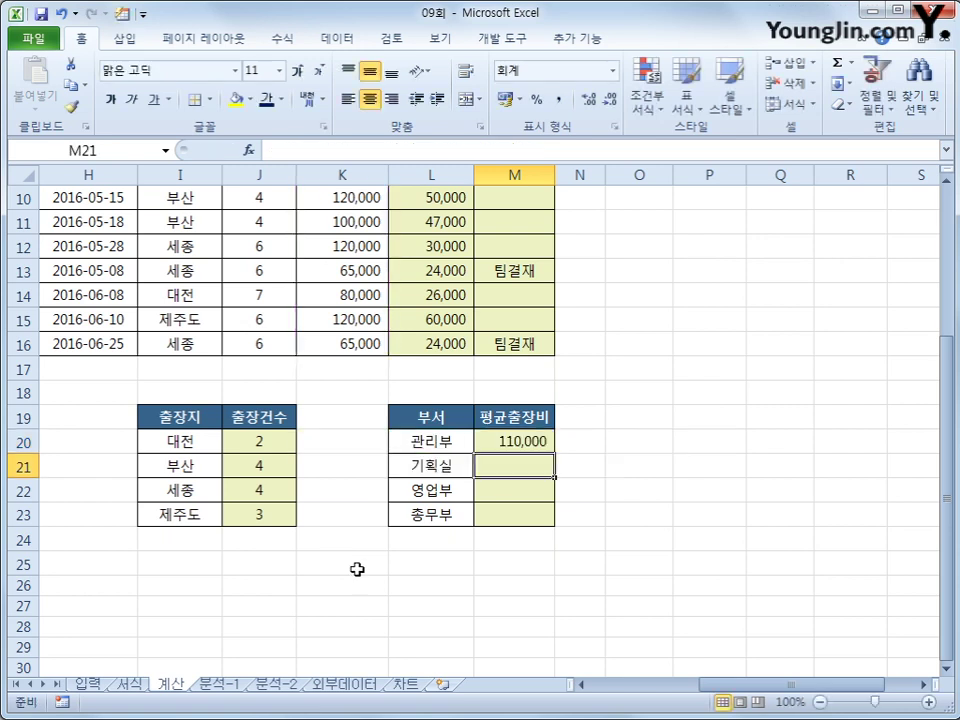
pyautogui.click(521, 441)
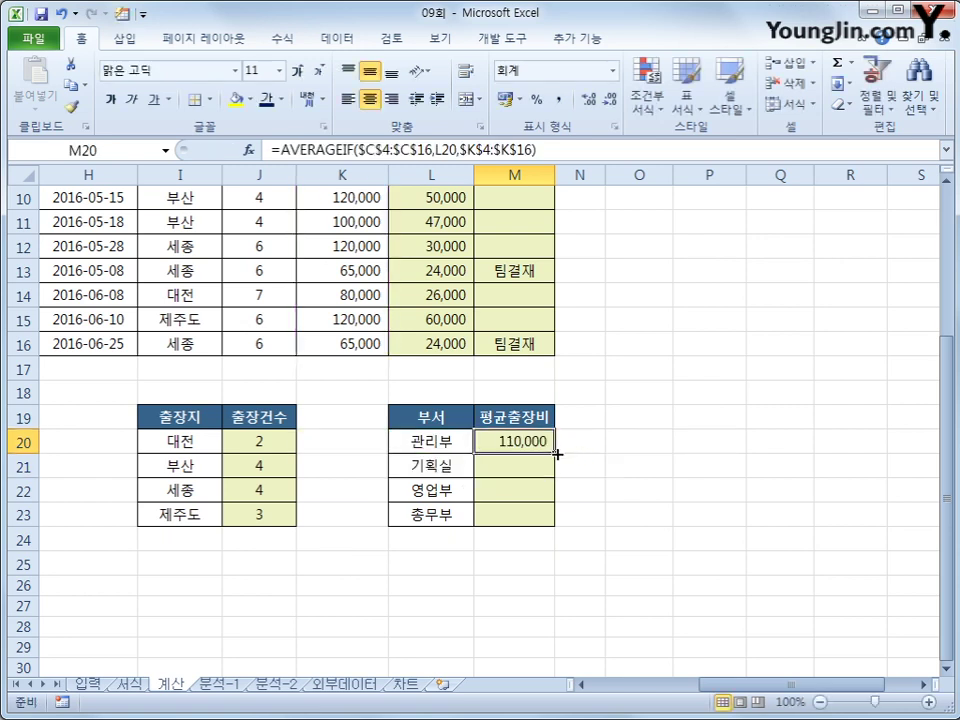
pyautogui.moveTo(557, 452); pyautogui.dragTo(549, 520)
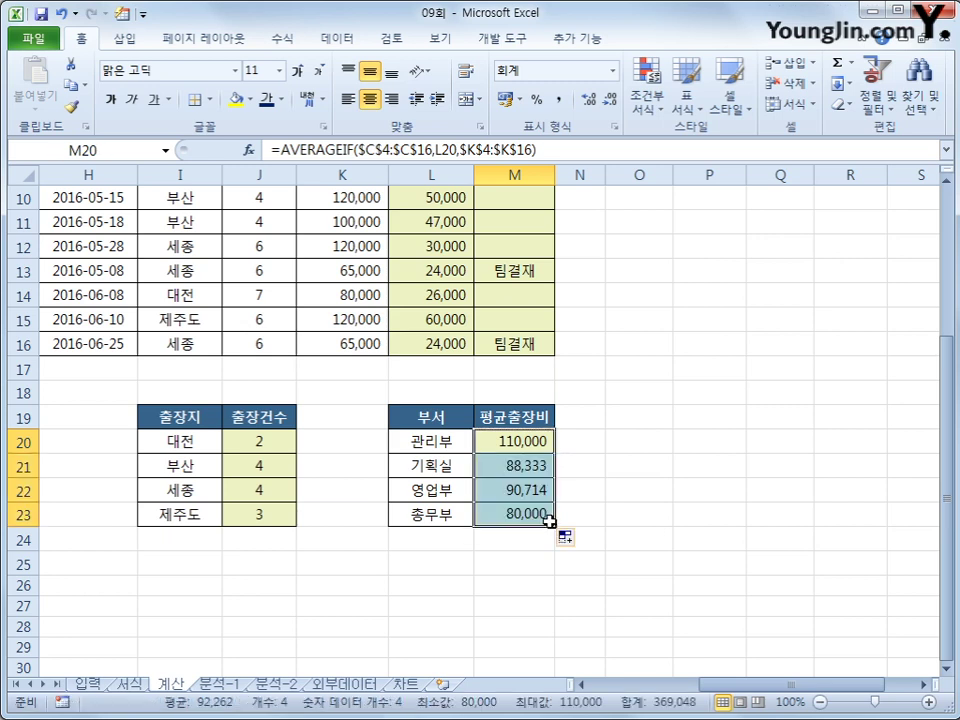
# Wrap the AVERAGEIF formula in M20 in ROUNDUP with -3 as the number of digits.
pyautogui.click(540, 441)
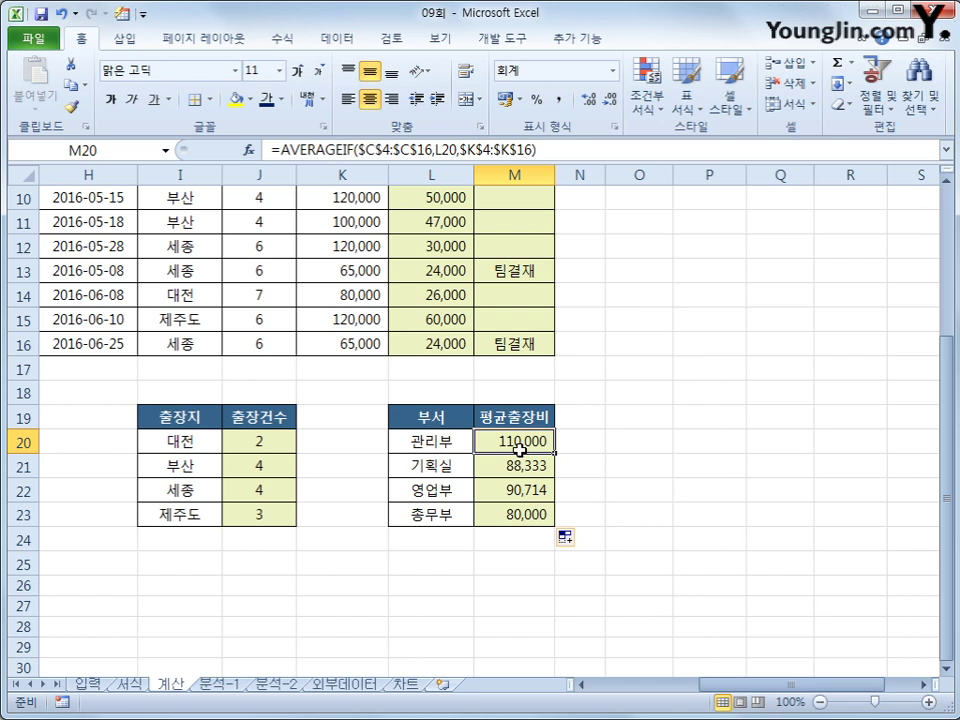
pyautogui.click(274, 150)
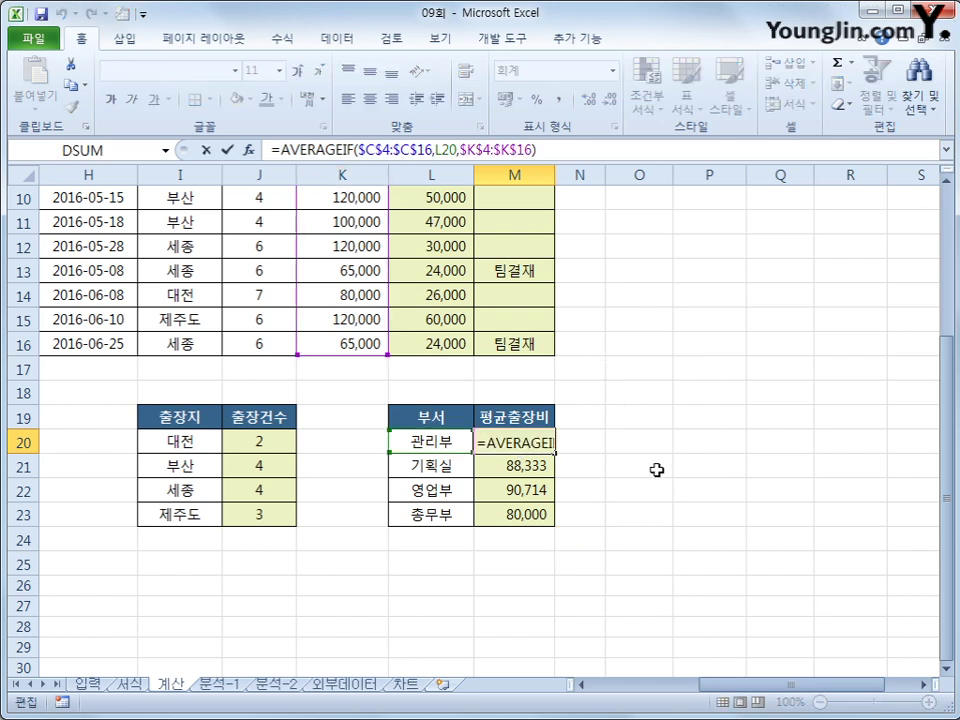
pyautogui.write('ㄱ')
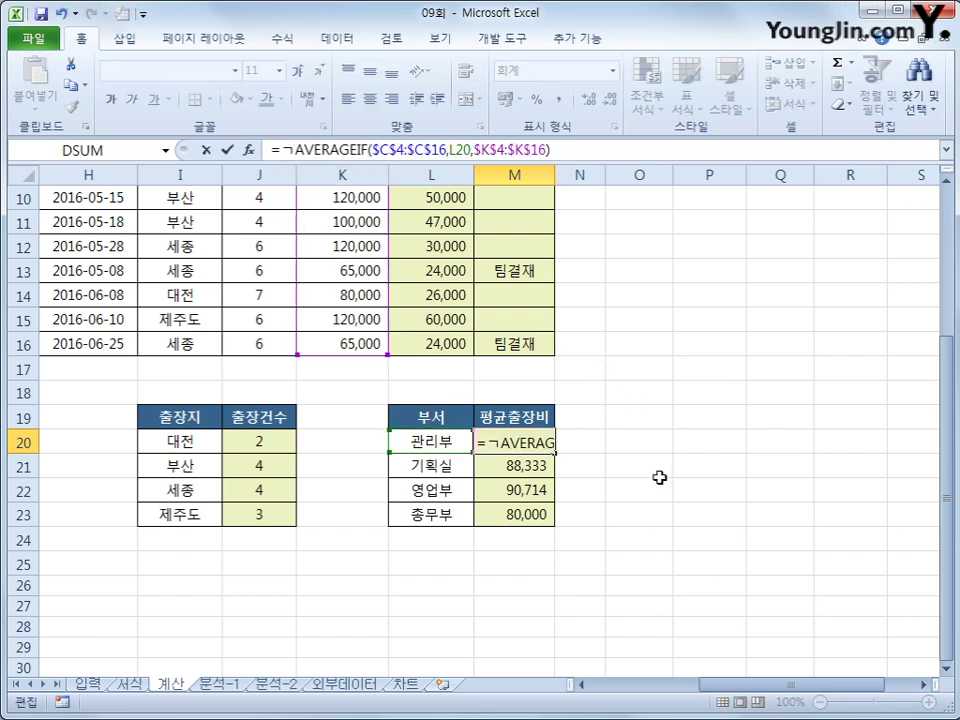
pyautogui.press('BackSpace')
pyautogui.press('Hangul')
pyautogui.write('rou')
pyautogui.press('Down')
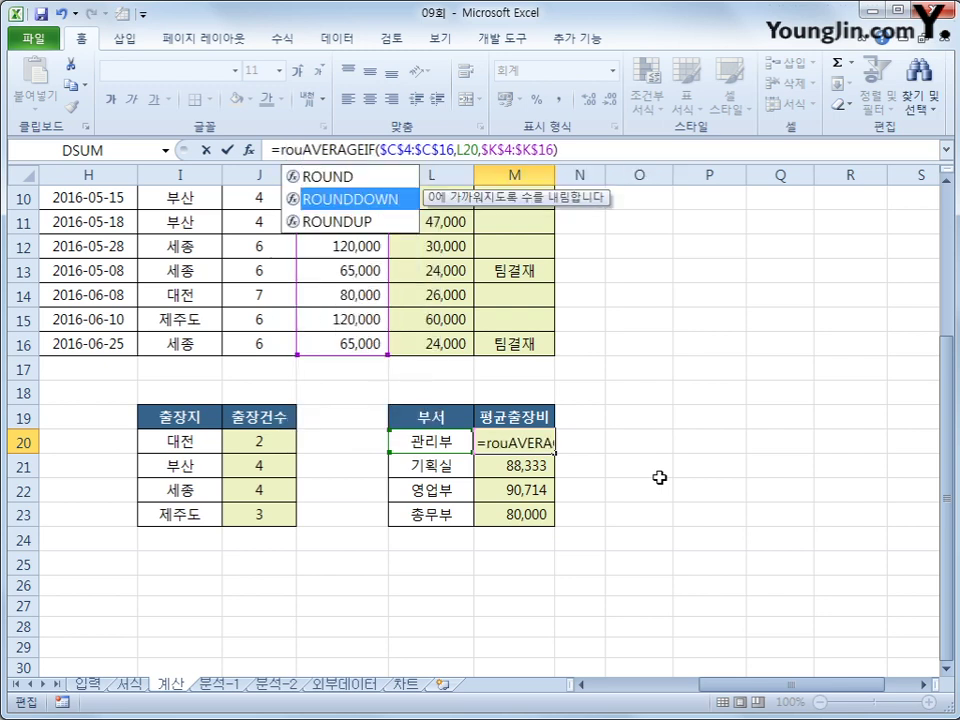
pyautogui.press('Down')
pyautogui.press('Tab')
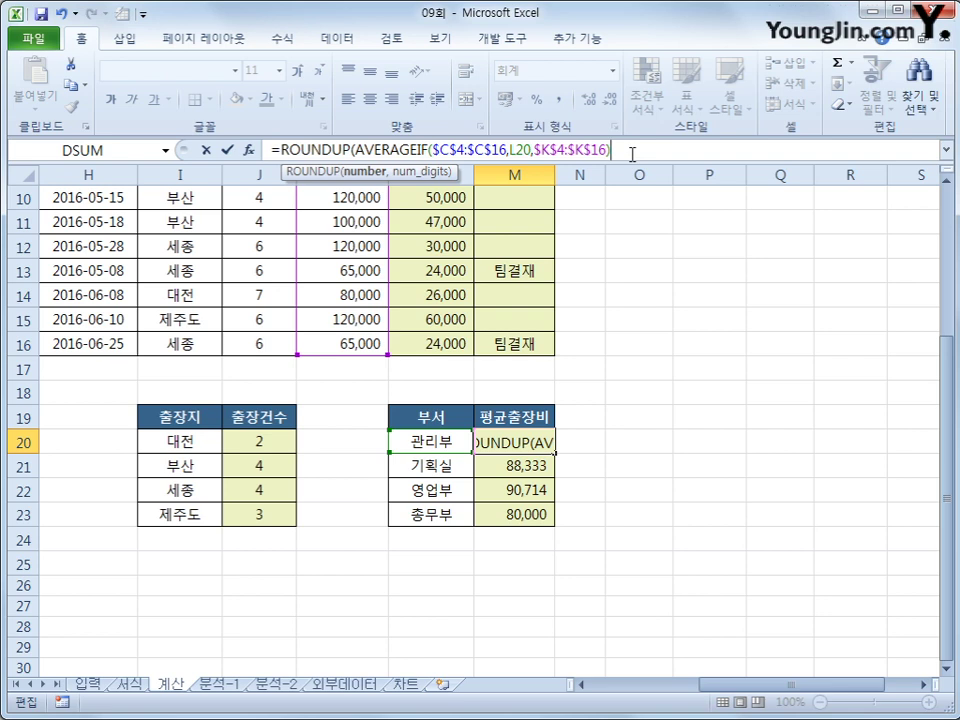
pyautogui.write(',')
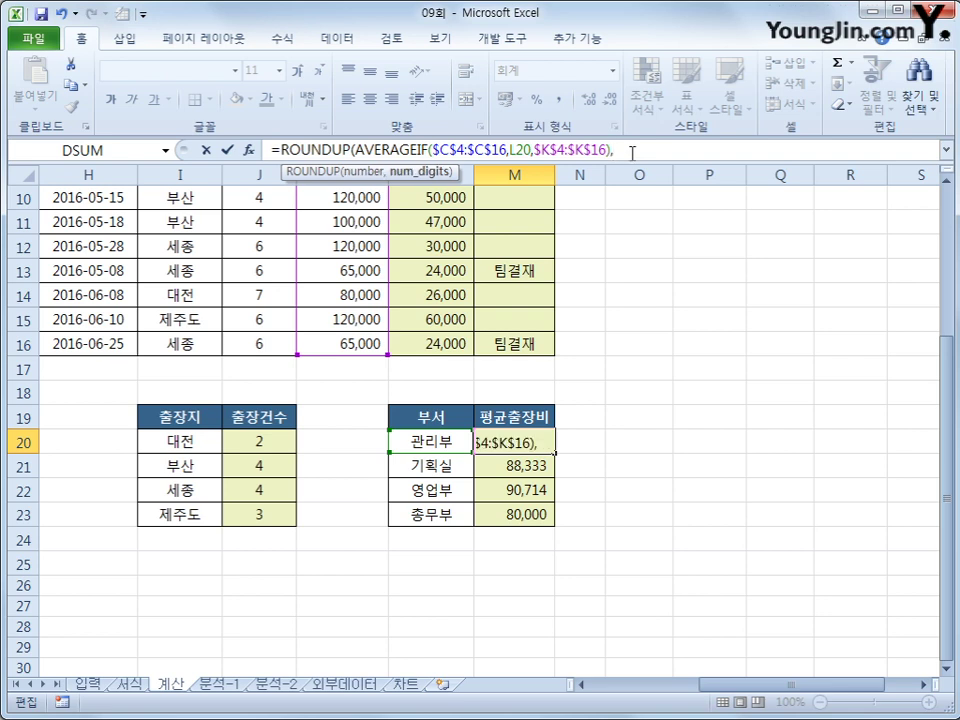
pyautogui.write('-3)')
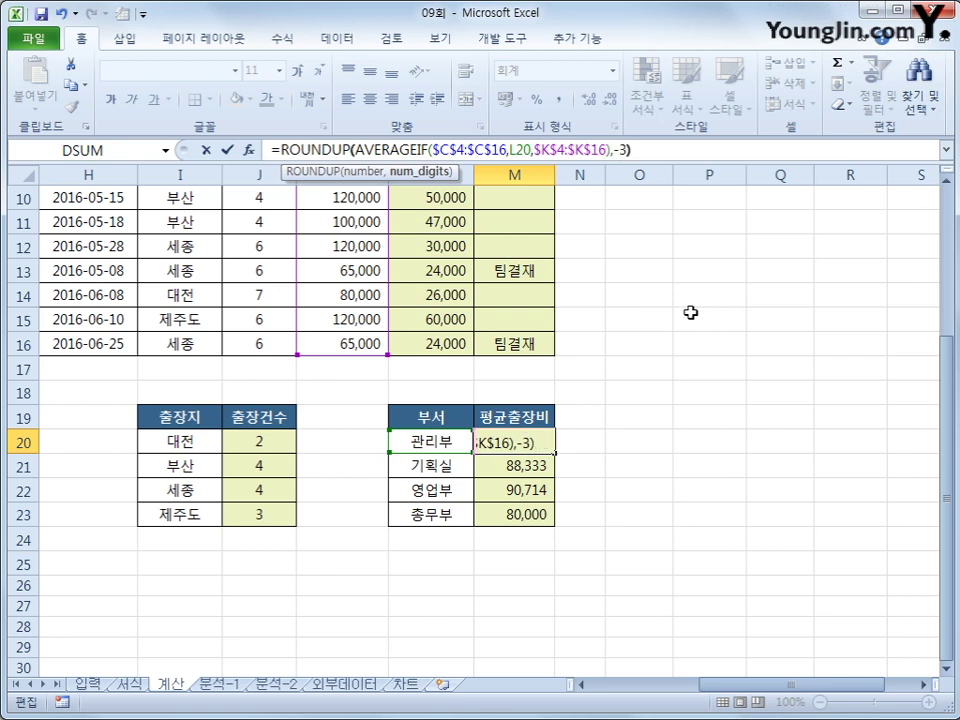
pyautogui.press('Return')
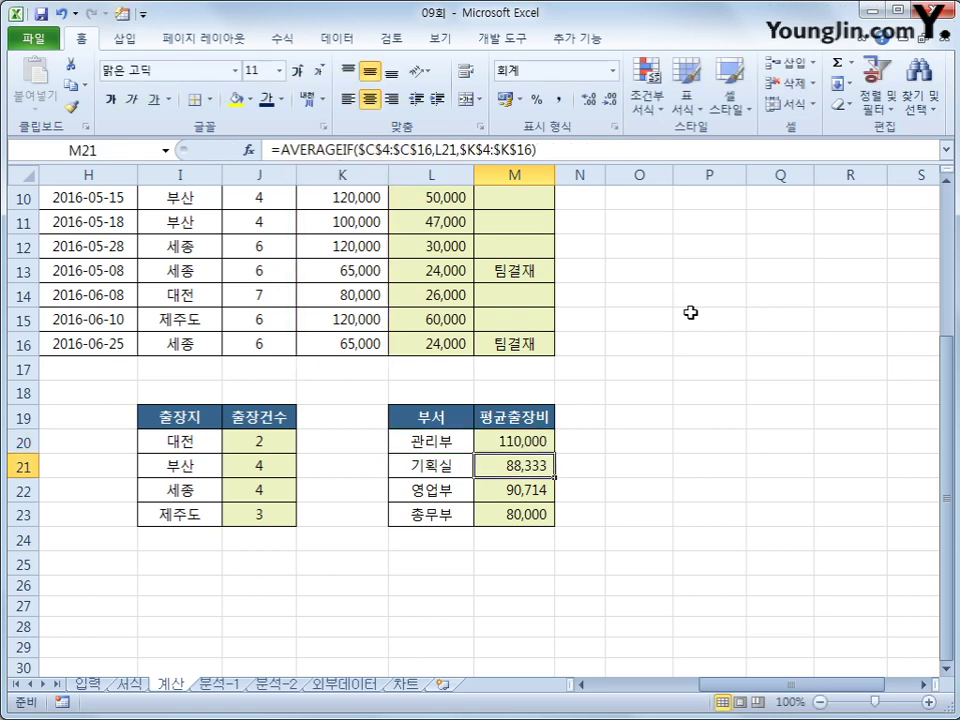
# Fill the ROUNDUP formula from M20 down through M23 for the remaining departments.
pyautogui.click(545, 444)
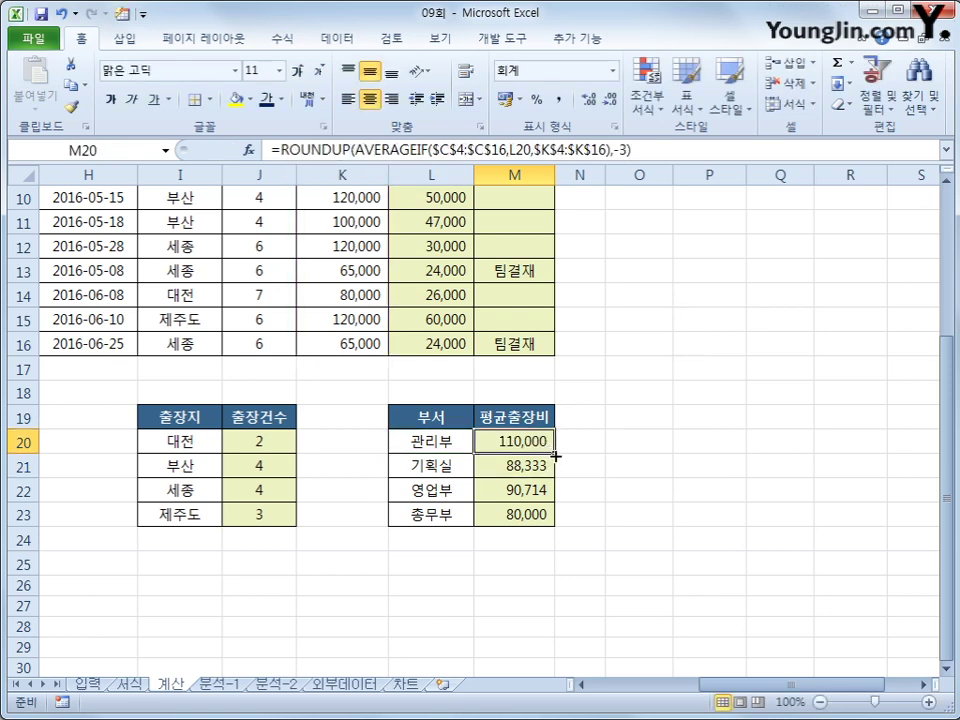
pyautogui.moveTo(549, 447); pyautogui.dragTo(553, 528)
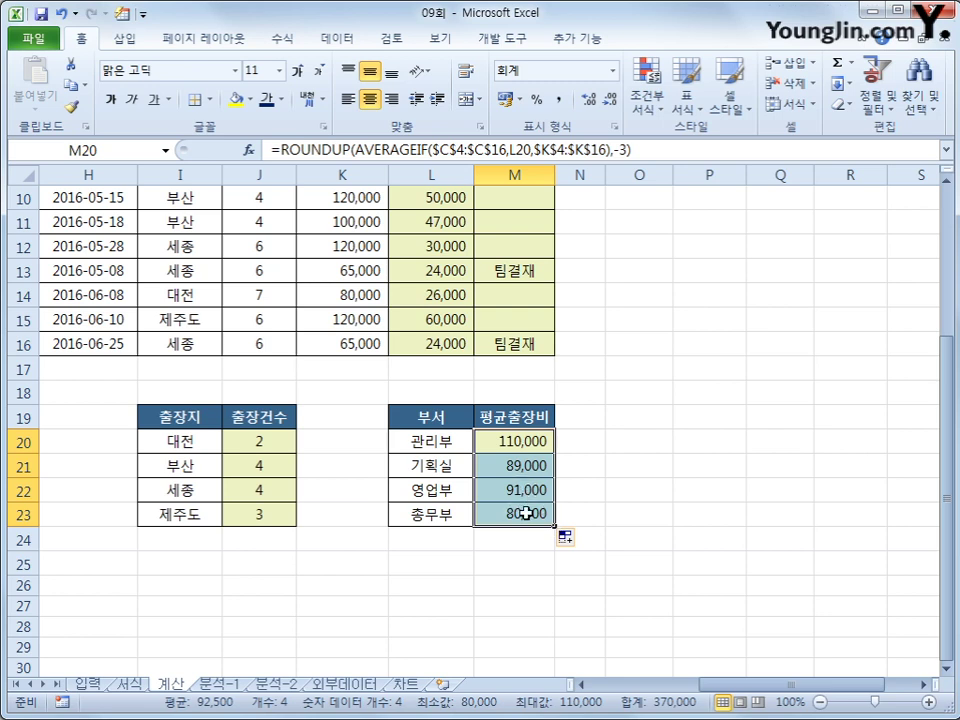
pyautogui.click(525, 513)
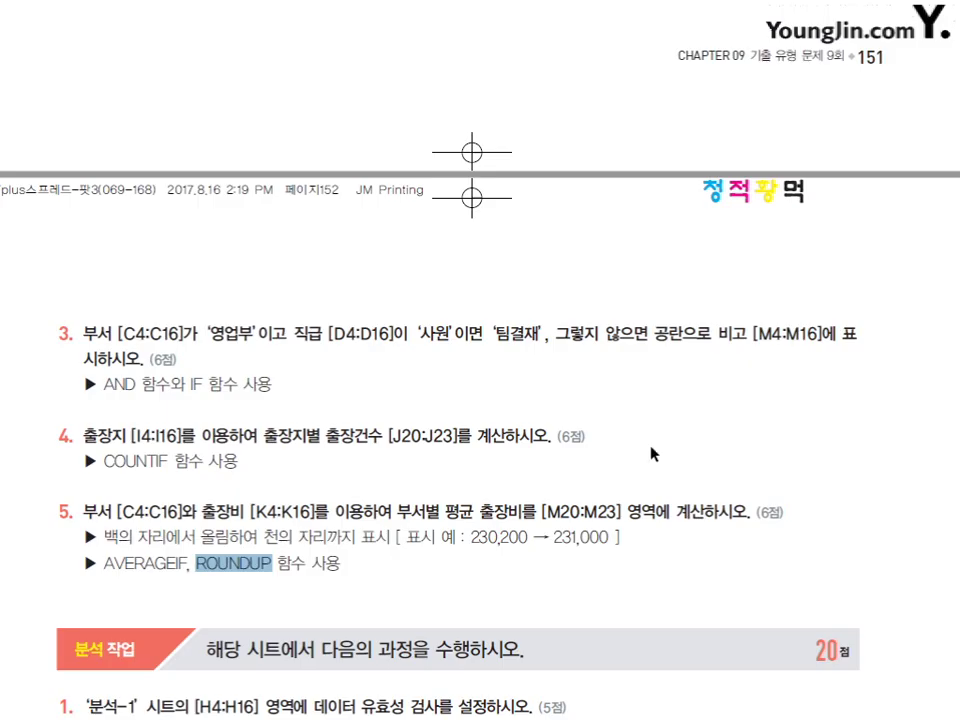
# In the exam document, read 분석작업 tasks 1 and 2 for the '분석-1' data validation list and two-level sort requirements.
pyautogui.scroll(-8, 655, 455)
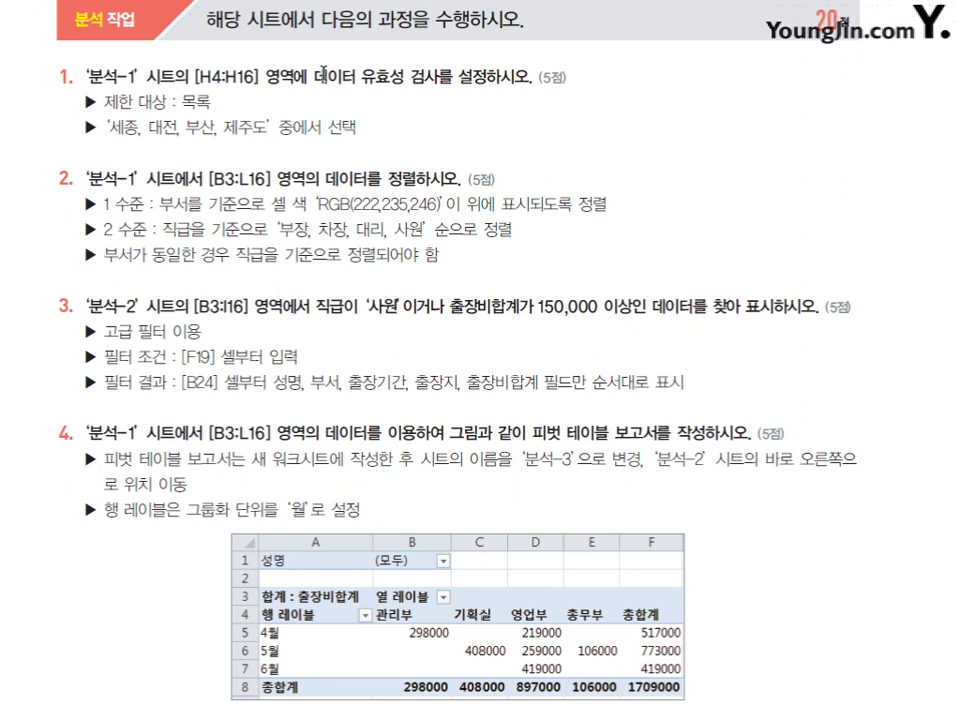
pyautogui.moveTo(313, 76); pyautogui.dragTo(452, 76)
pyautogui.moveTo(181, 101); pyautogui.dragTo(213, 101)
pyautogui.moveTo(88, 127); pyautogui.dragTo(262, 127)
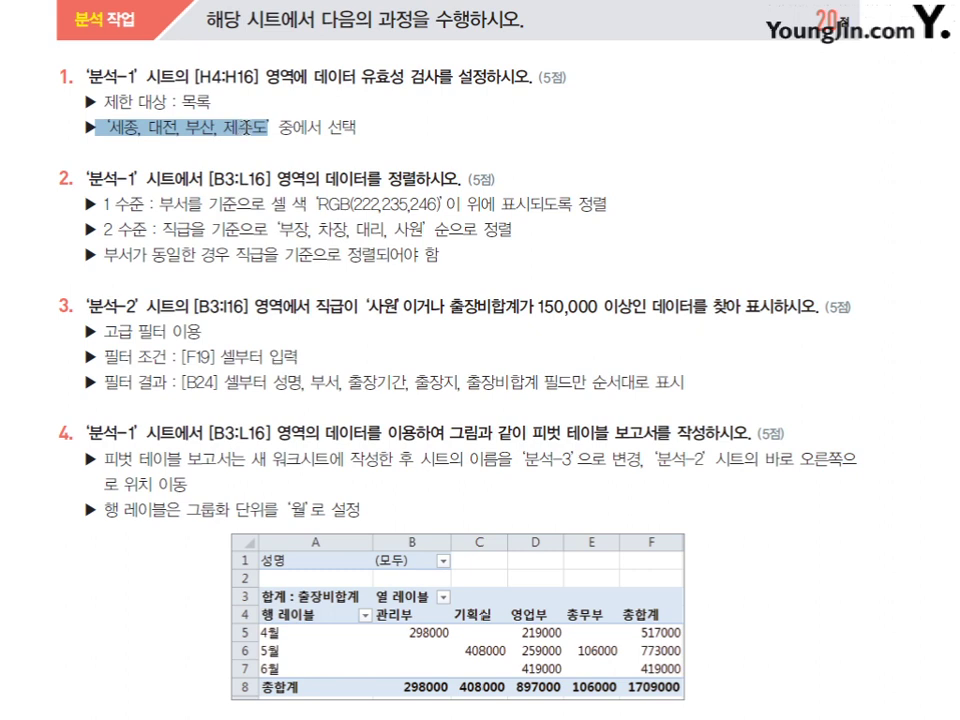
pyautogui.click(659, 209)
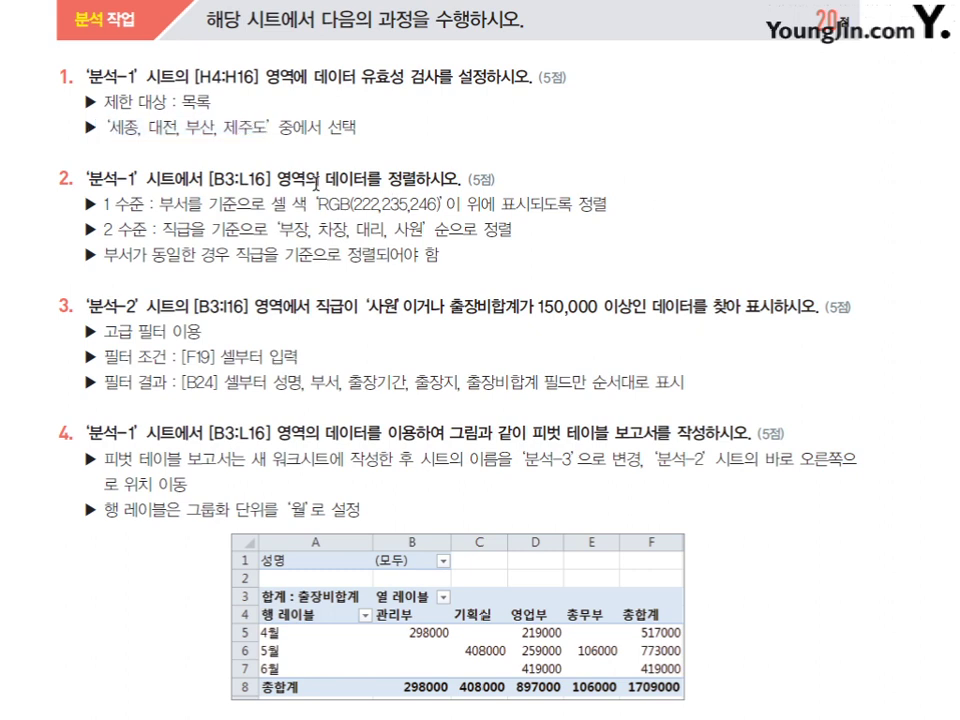
pyautogui.moveTo(322, 179); pyautogui.dragTo(460, 179)
pyautogui.moveTo(270, 204); pyautogui.dragTo(573, 205)
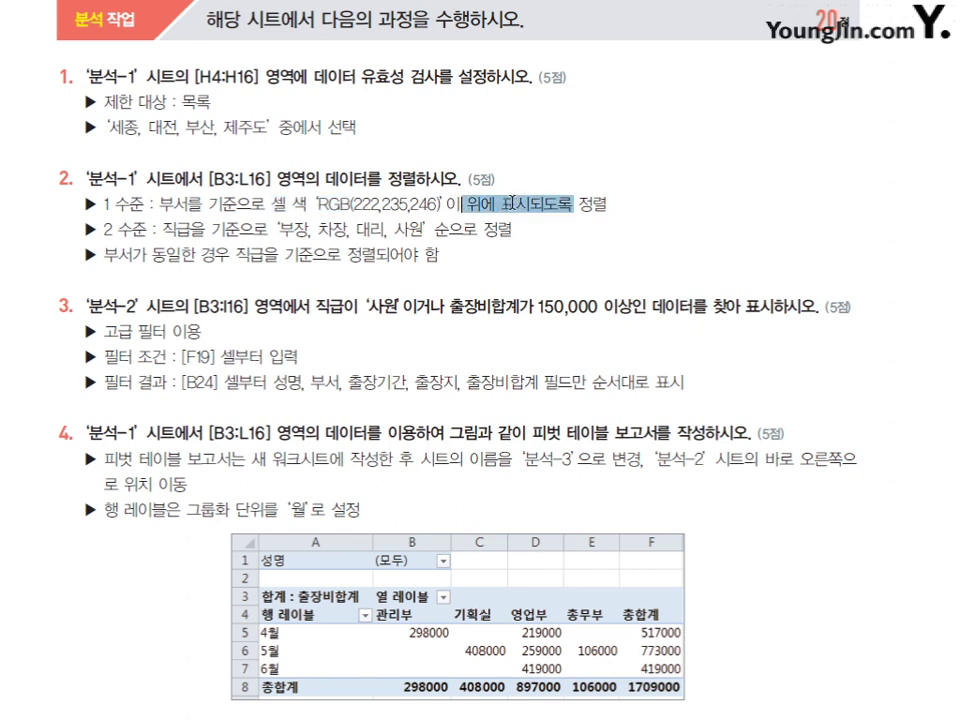
pyautogui.moveTo(210, 230); pyautogui.dragTo(424, 231)
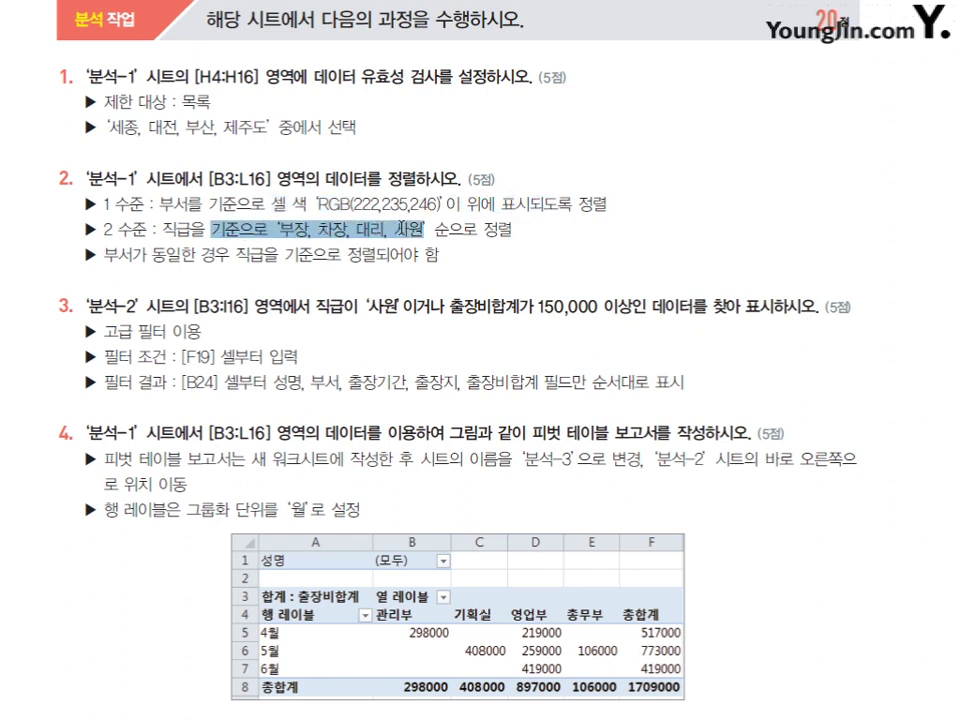
# In the exam document, read 분석작업 task 3 for the '분석-2' advanced filter conditions, criteria location, output location and output fields.
pyautogui.click(451, 282)
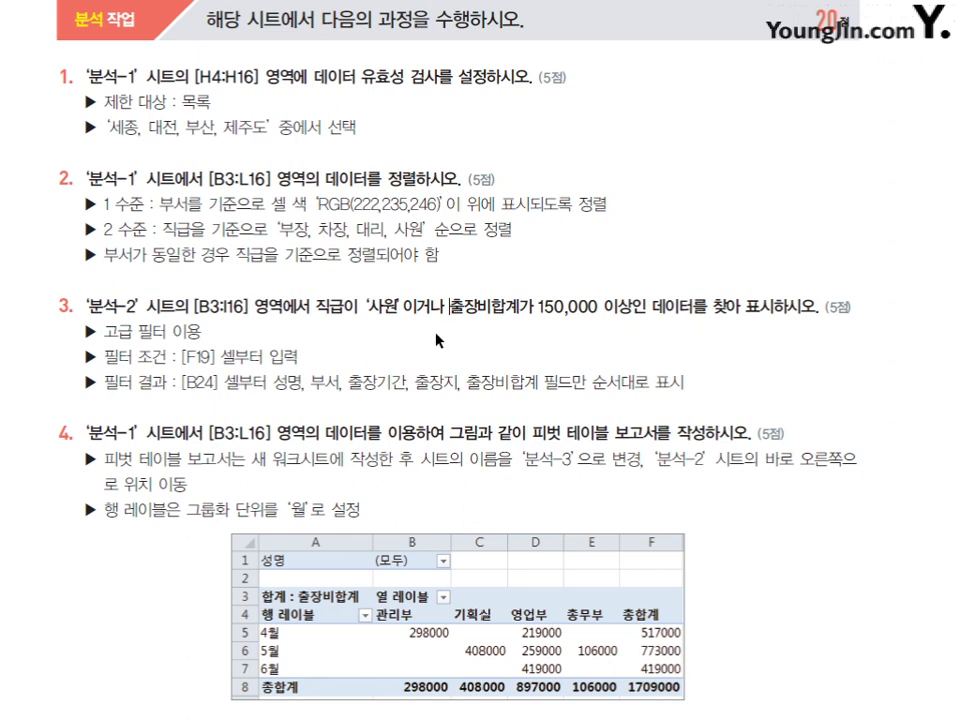
pyautogui.moveTo(315, 307); pyautogui.dragTo(445, 309)
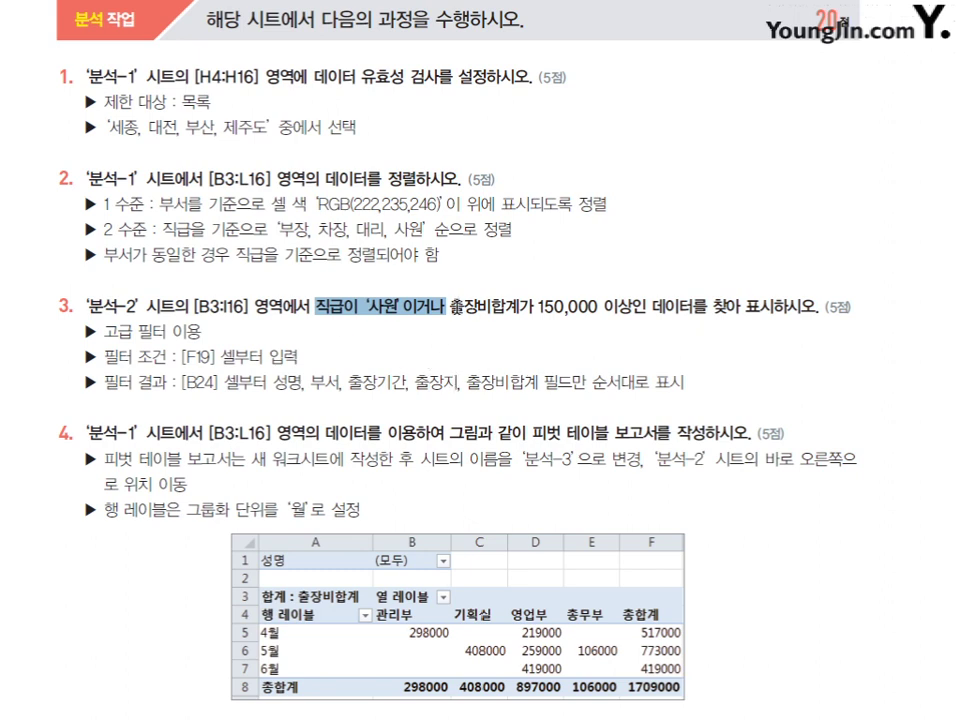
pyautogui.moveTo(449, 309); pyautogui.dragTo(623, 312)
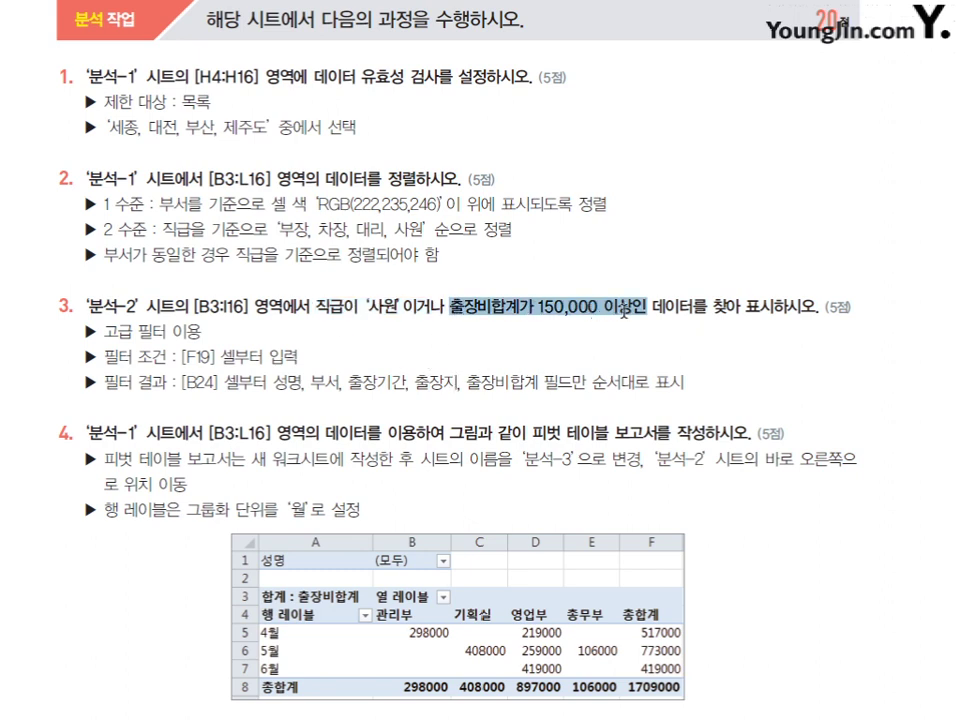
pyautogui.click(622, 345)
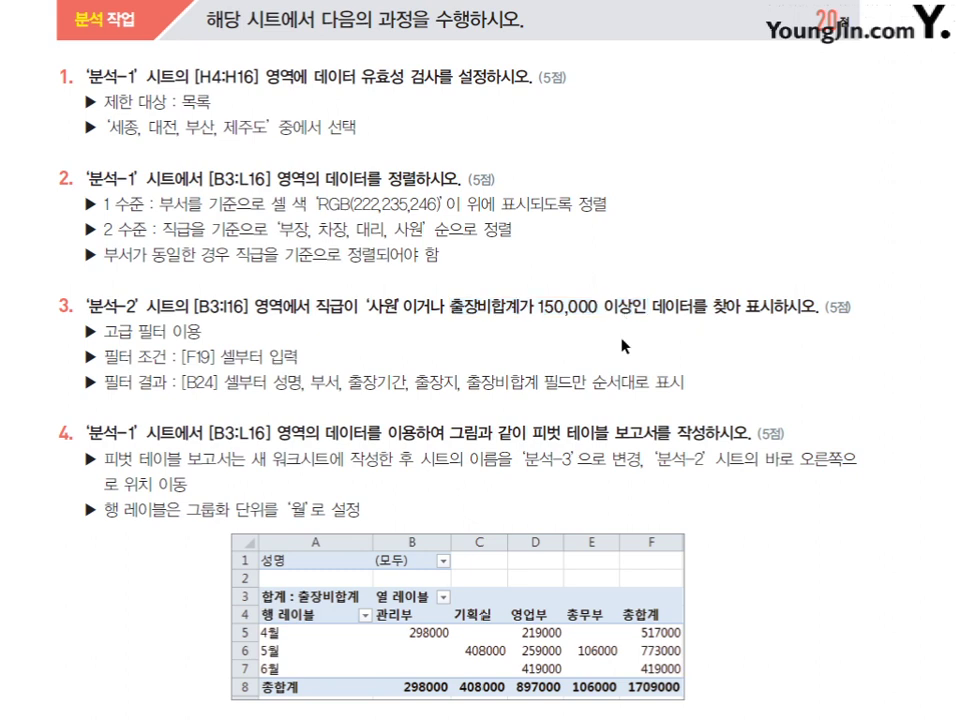
pyautogui.moveTo(182, 357); pyautogui.dragTo(213, 357)
pyautogui.click(212, 432)
pyautogui.moveTo(277, 382); pyautogui.dragTo(514, 382)
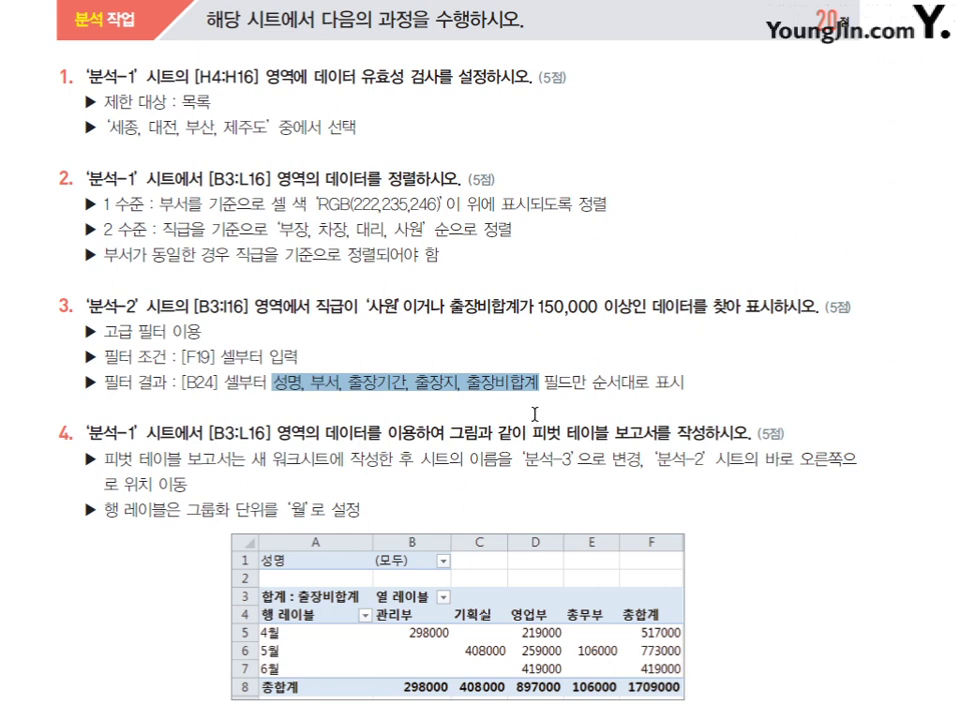
pyautogui.click(534, 413)
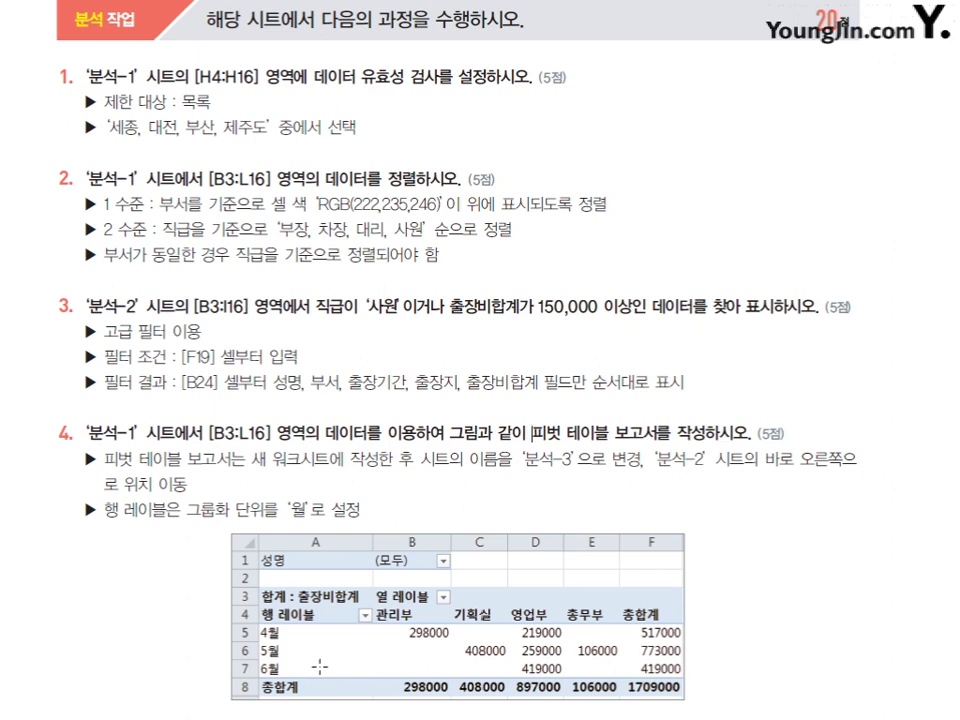
# Read 분석작업 task 4 for the pivot table's worksheet placement, sheet name and position requirements.
pyautogui.moveTo(264, 461); pyautogui.dragTo(372, 463)
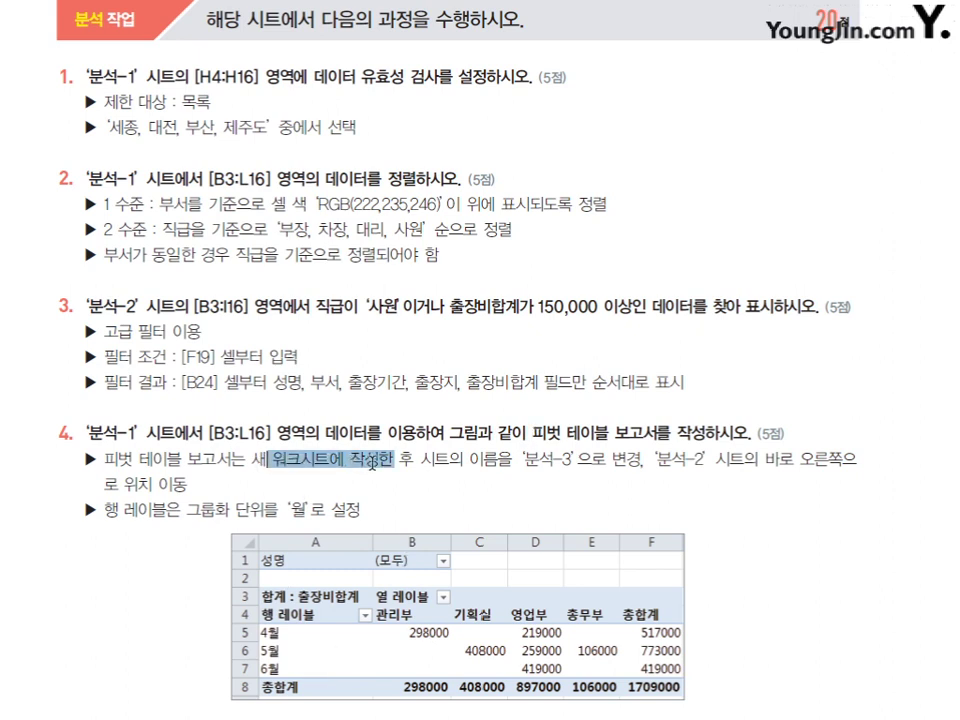
pyautogui.click(492, 500)
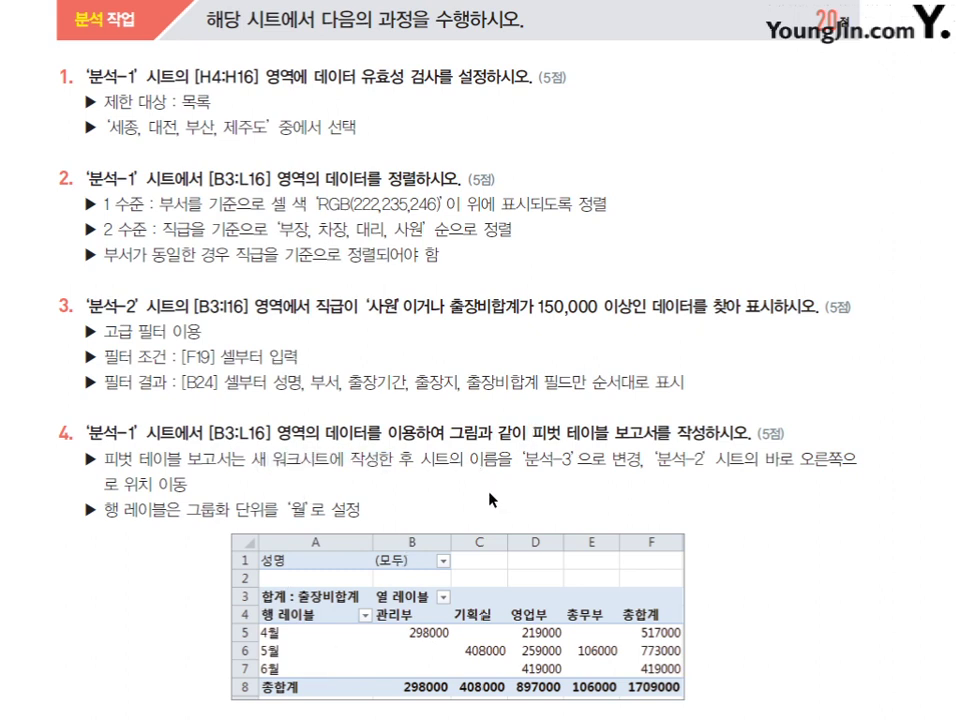
pyautogui.moveTo(525, 460); pyautogui.dragTo(570, 463)
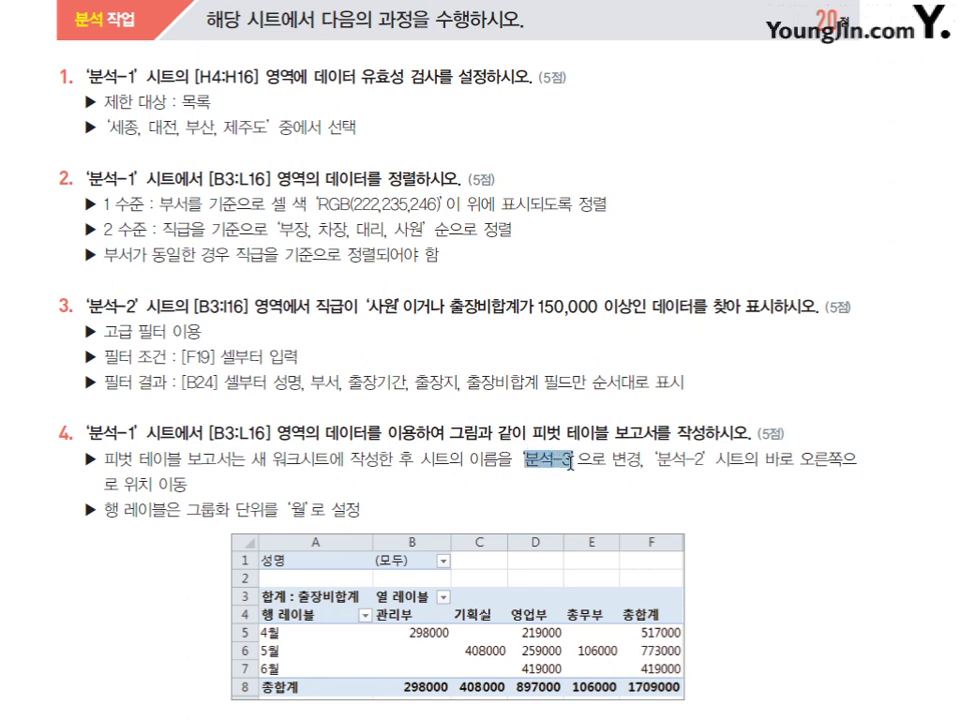
pyautogui.click(670, 485)
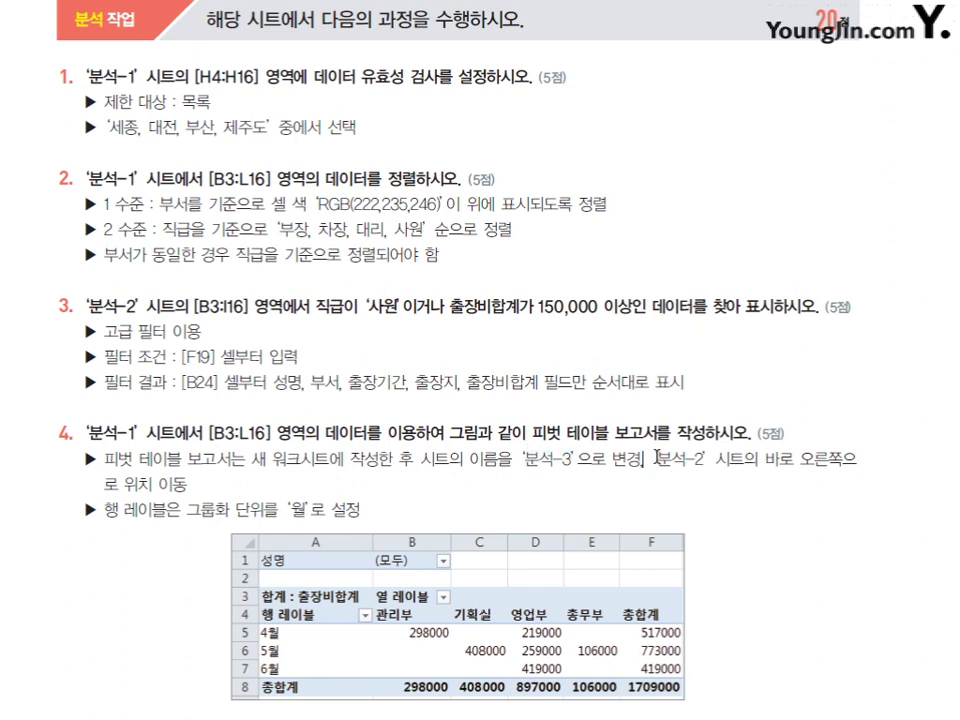
pyautogui.moveTo(643, 461); pyautogui.dragTo(701, 463)
pyautogui.moveTo(764, 460); pyautogui.dragTo(841, 458)
pyautogui.click(808, 516)
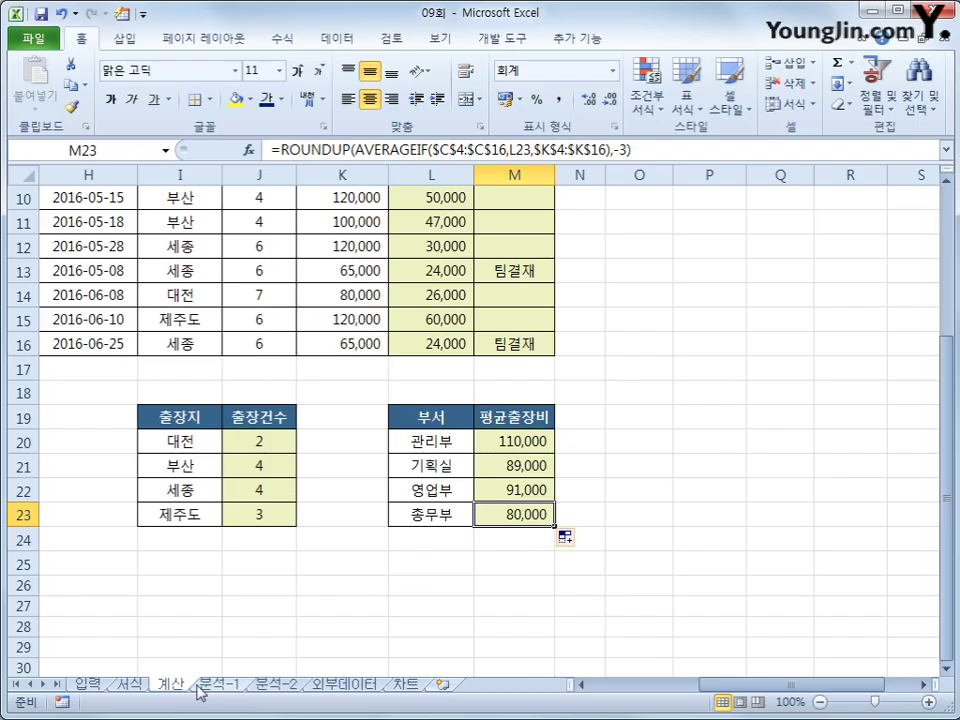
# Switch to Excel and set the data validation of H4:H16 on the '분석-1' sheet to allow only a list (목록).
pyautogui.click(214, 686)
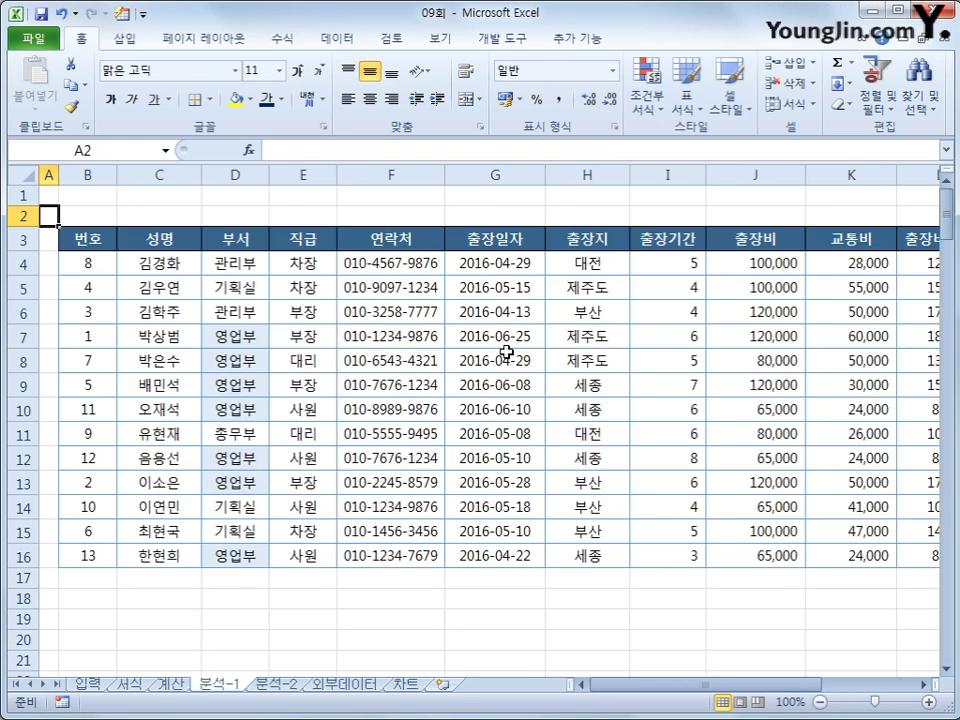
pyautogui.moveTo(585, 262); pyautogui.dragTo(569, 560)
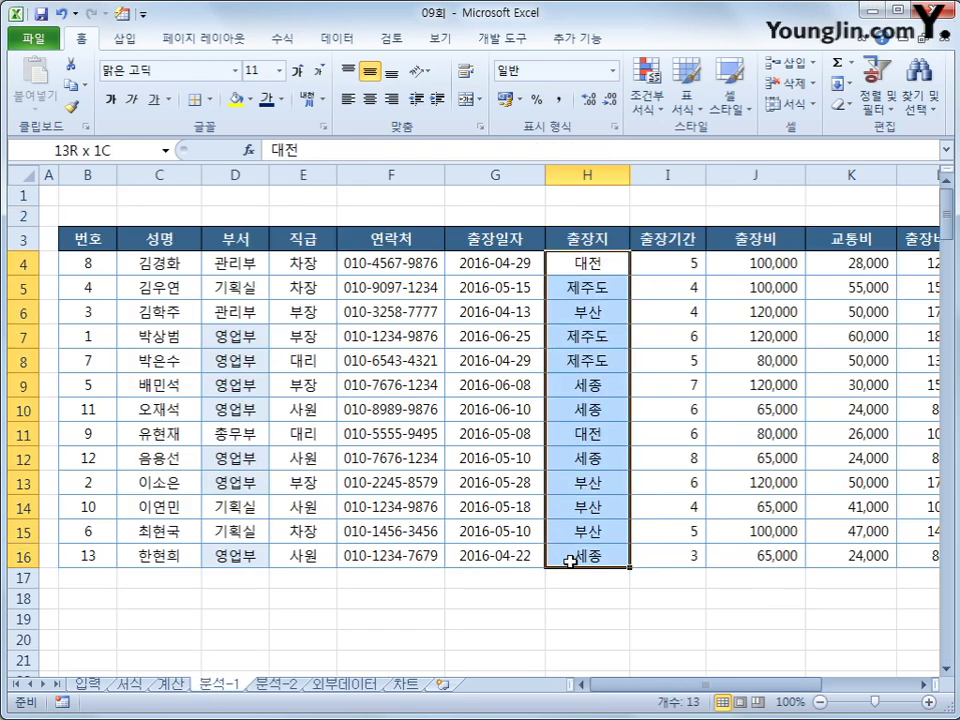
pyautogui.click(340, 38)
pyautogui.click(683, 109)
pyautogui.click(690, 133)
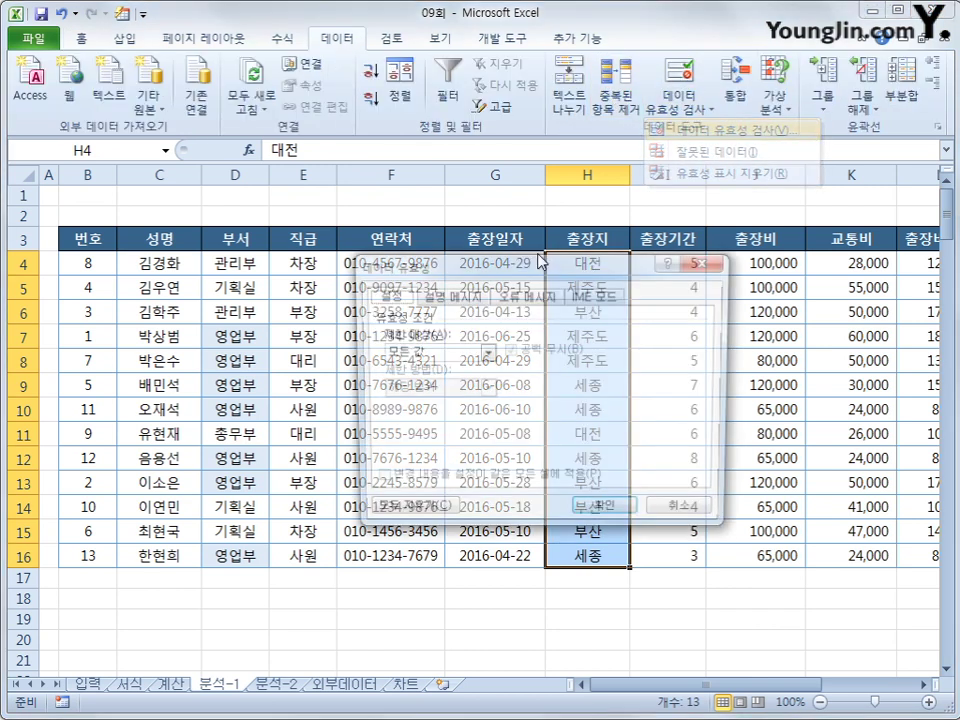
pyautogui.moveTo(481, 280); pyautogui.dragTo(247, 147)
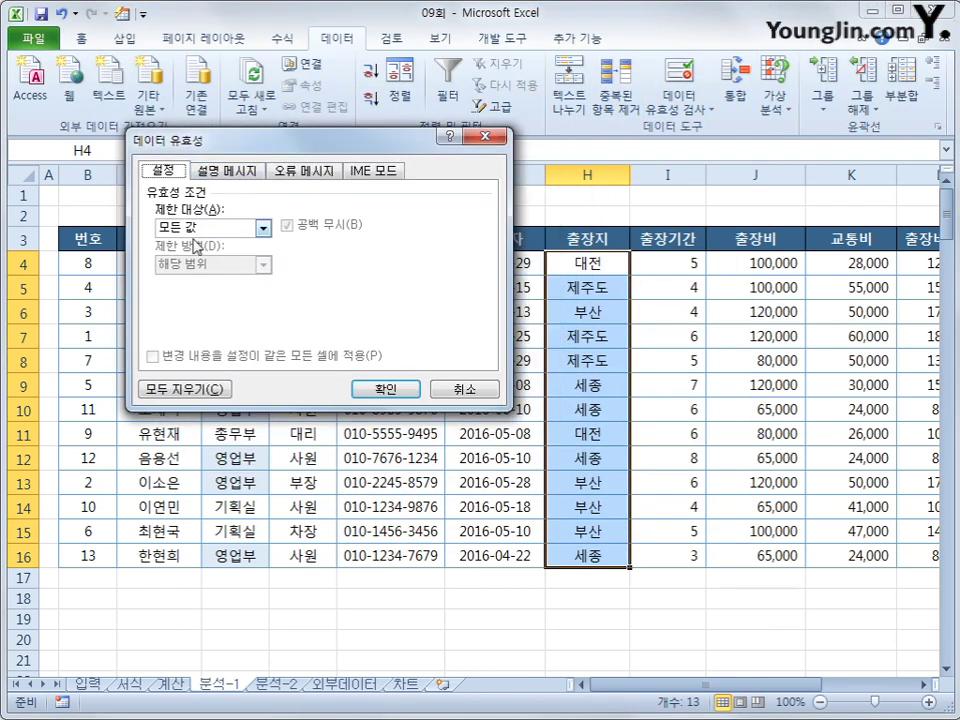
pyautogui.click(215, 228)
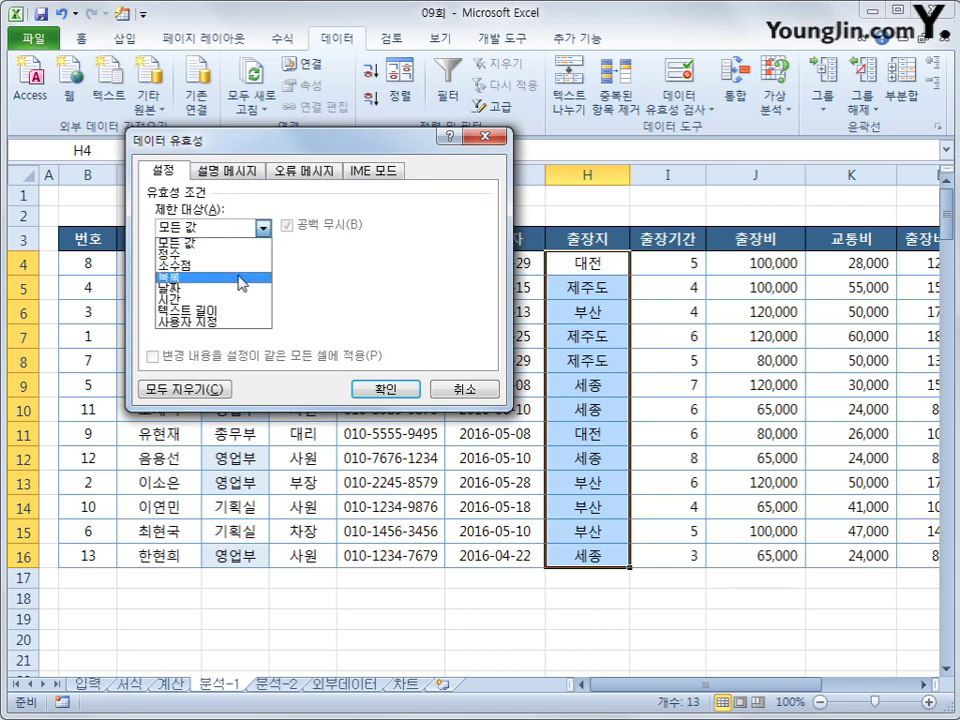
pyautogui.click(240, 278)
# Enter 세종,대전,부산,제주도 as the validation list source and apply the rule.
pyautogui.click(184, 299)
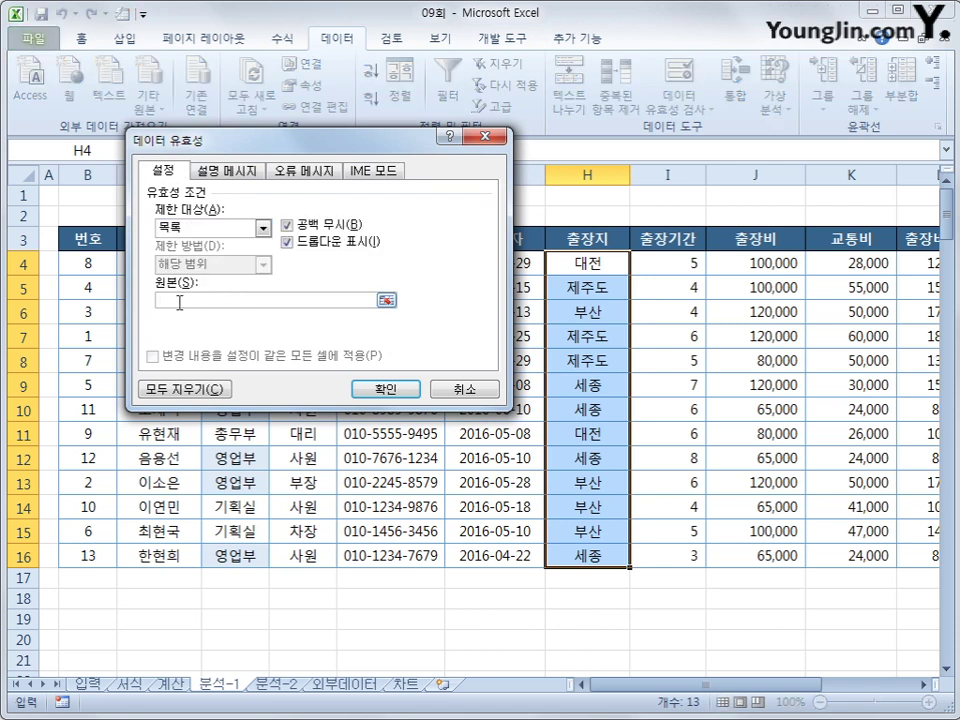
pyautogui.write('세종,대전,부산')
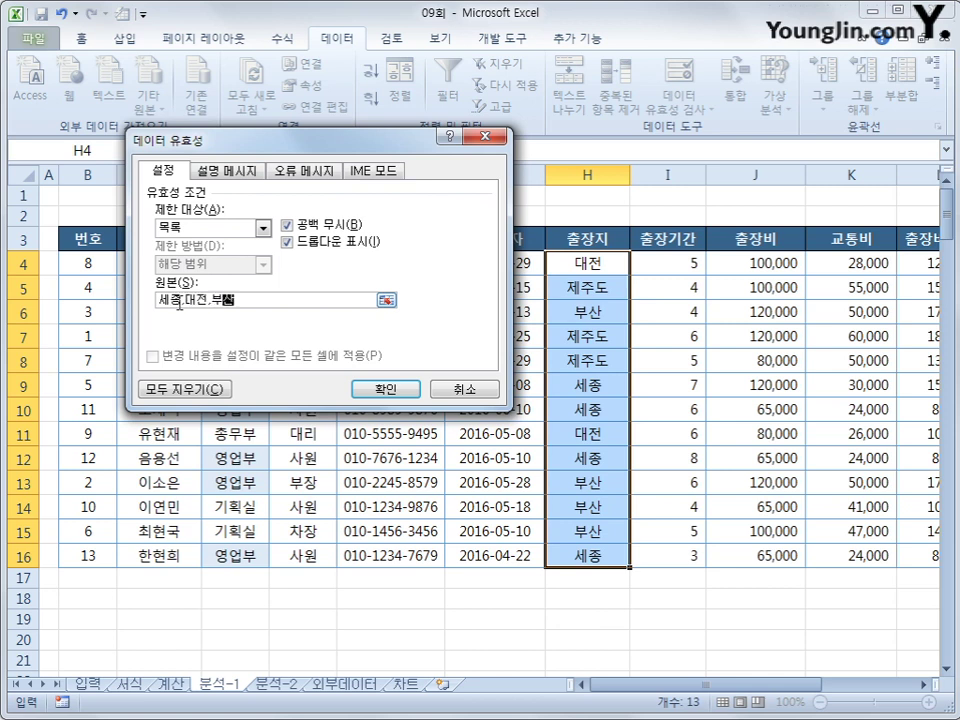
pyautogui.write(',제주도')
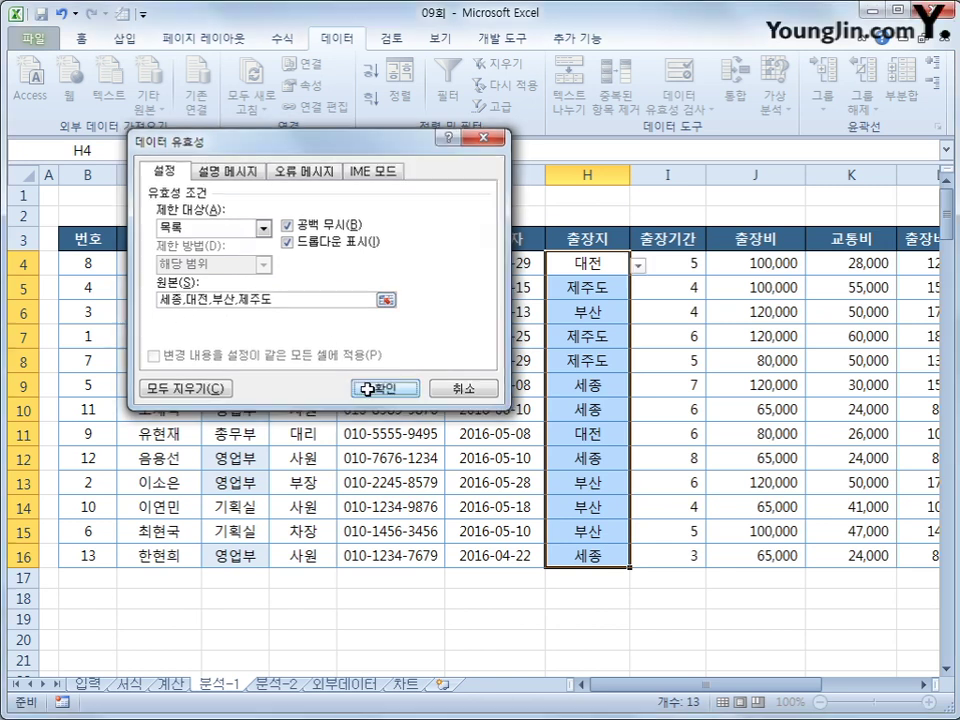
pyautogui.click(386, 388)
# Test the validation by viewing H4's list choices and trying to enter 경기도 in H8, then cancel the entry.
pyautogui.click(640, 266)
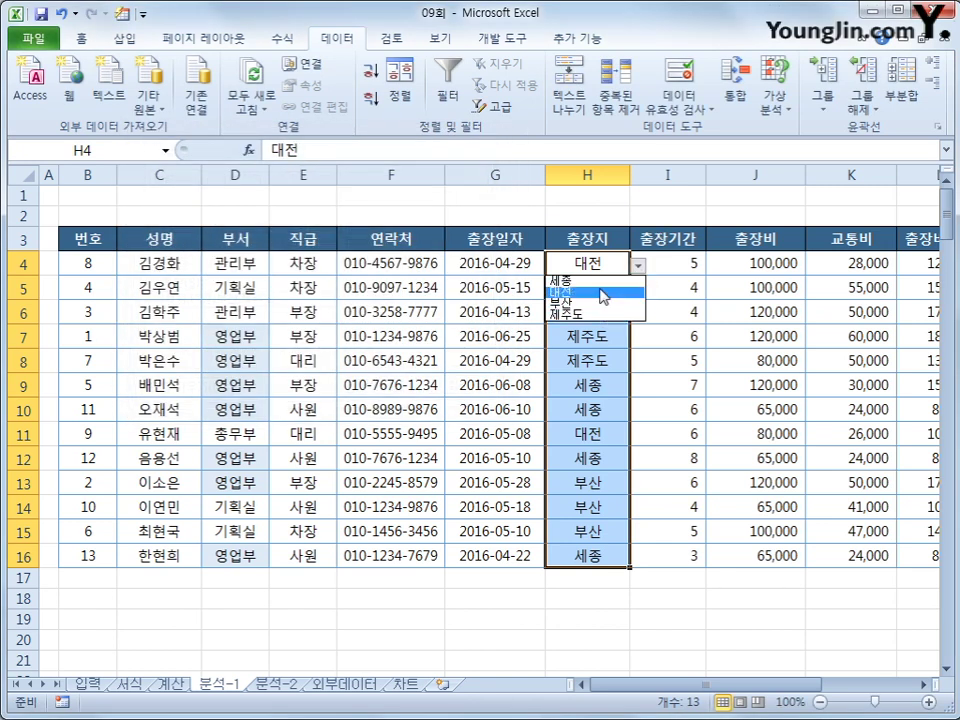
pyautogui.click(606, 386)
pyautogui.click(619, 363)
pyautogui.write('경기도')
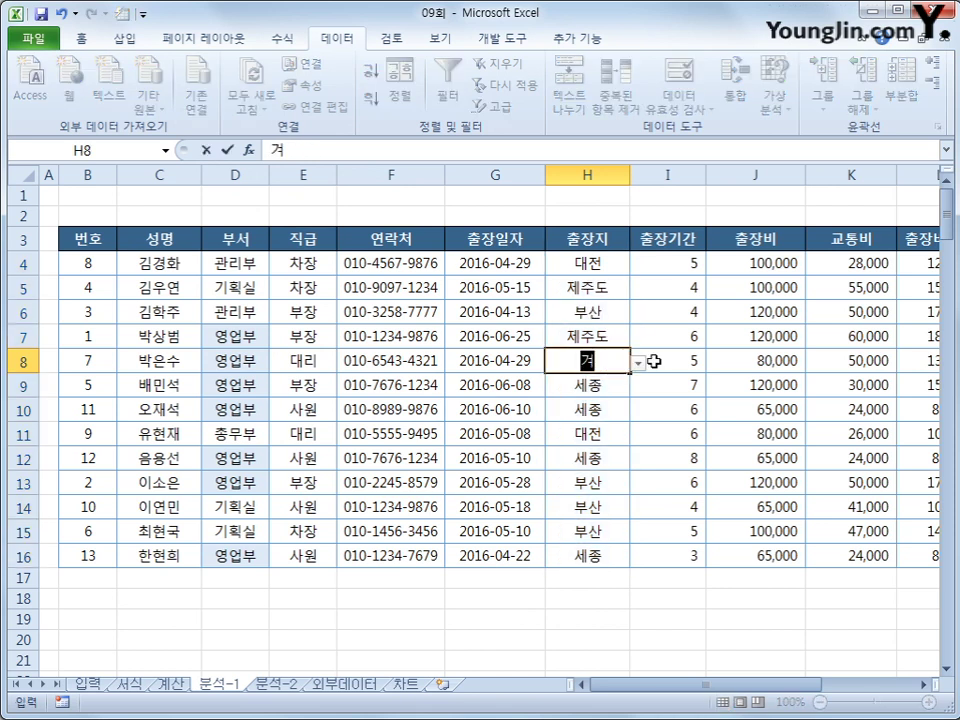
pyautogui.press('Return')
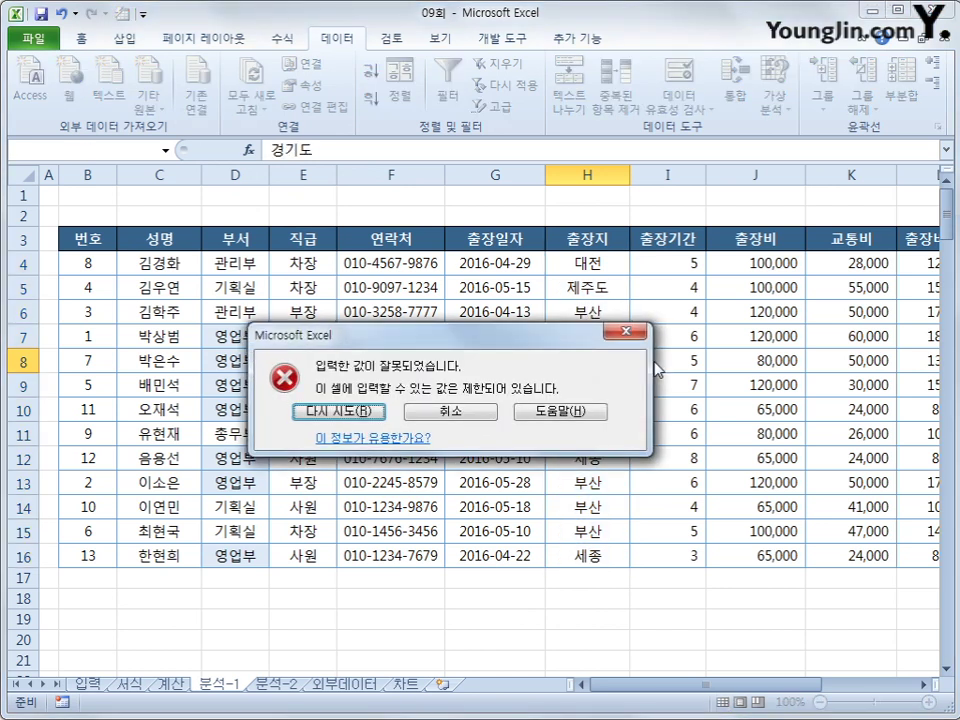
pyautogui.click(628, 332)
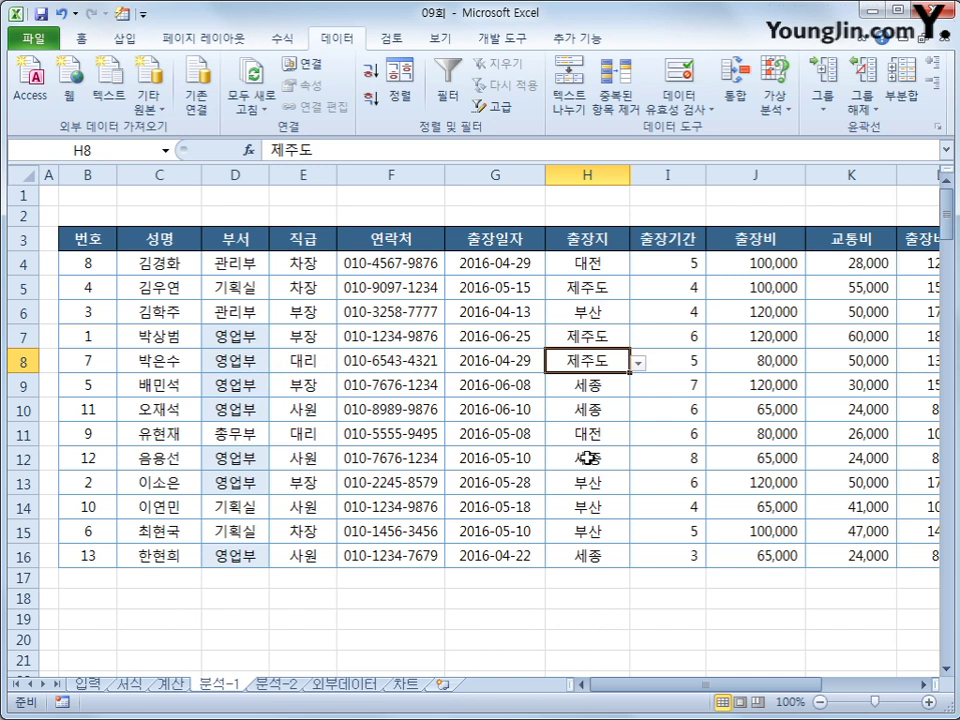
# Start a sort of B3:L16 with 부서 as the first level, by cell color, with the light blue cells on top (위에 표시).
pyautogui.moveTo(88, 239); pyautogui.dragTo(801, 559)
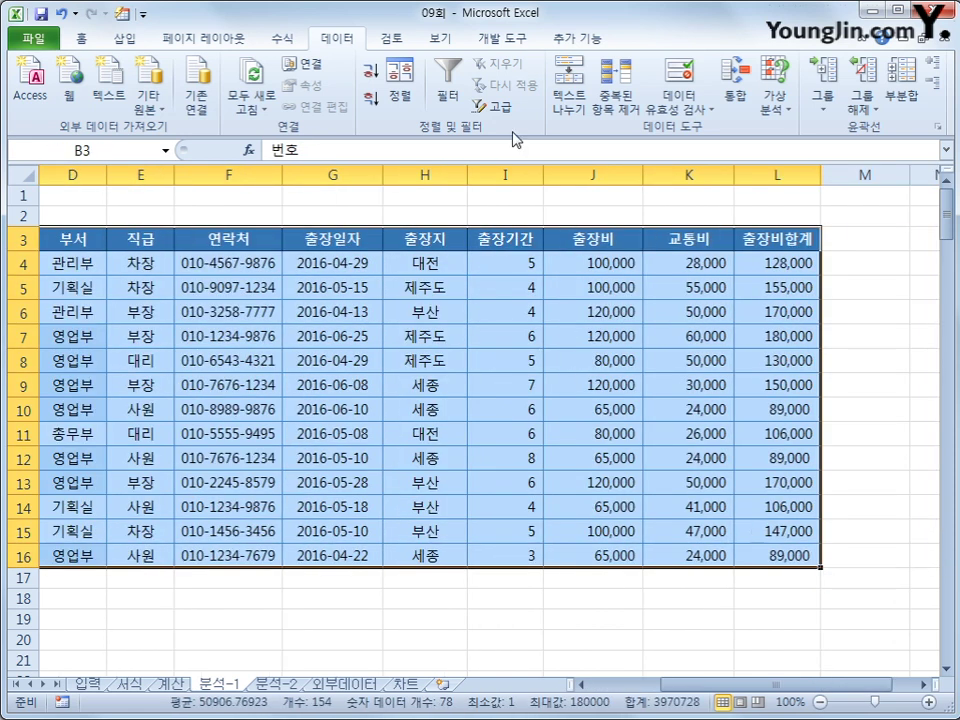
pyautogui.click(401, 84)
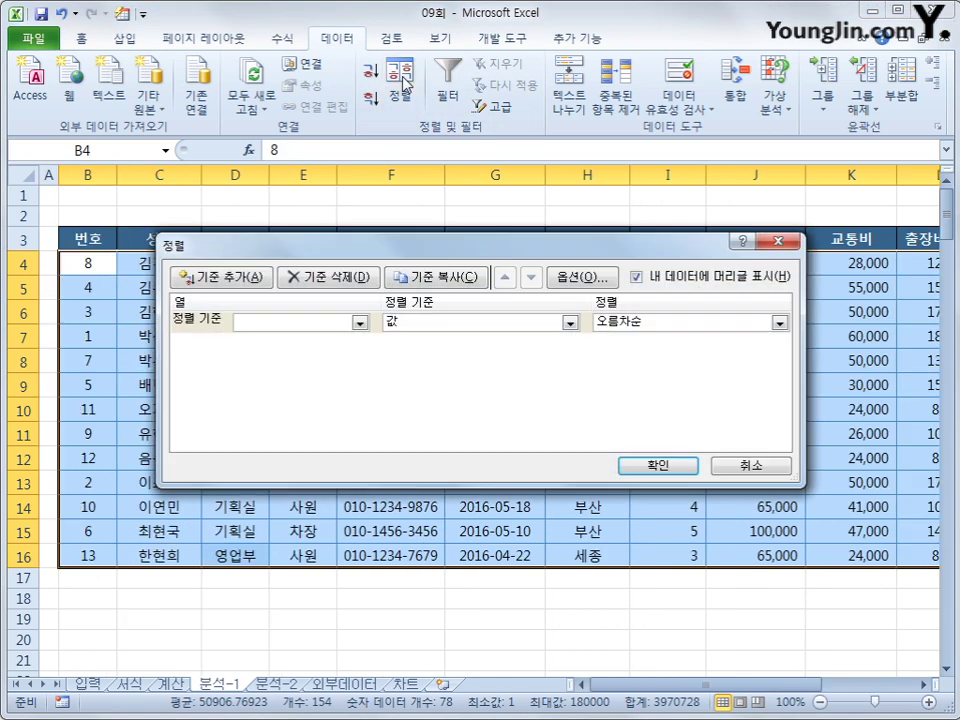
pyautogui.click(359, 322)
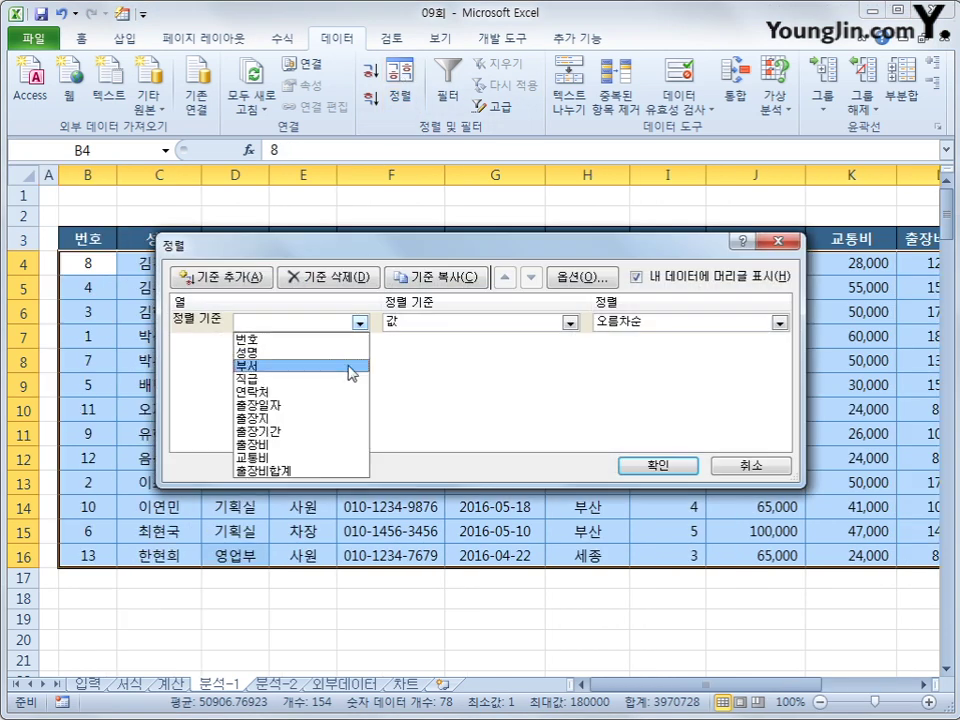
pyautogui.click(352, 368)
pyautogui.click(490, 323)
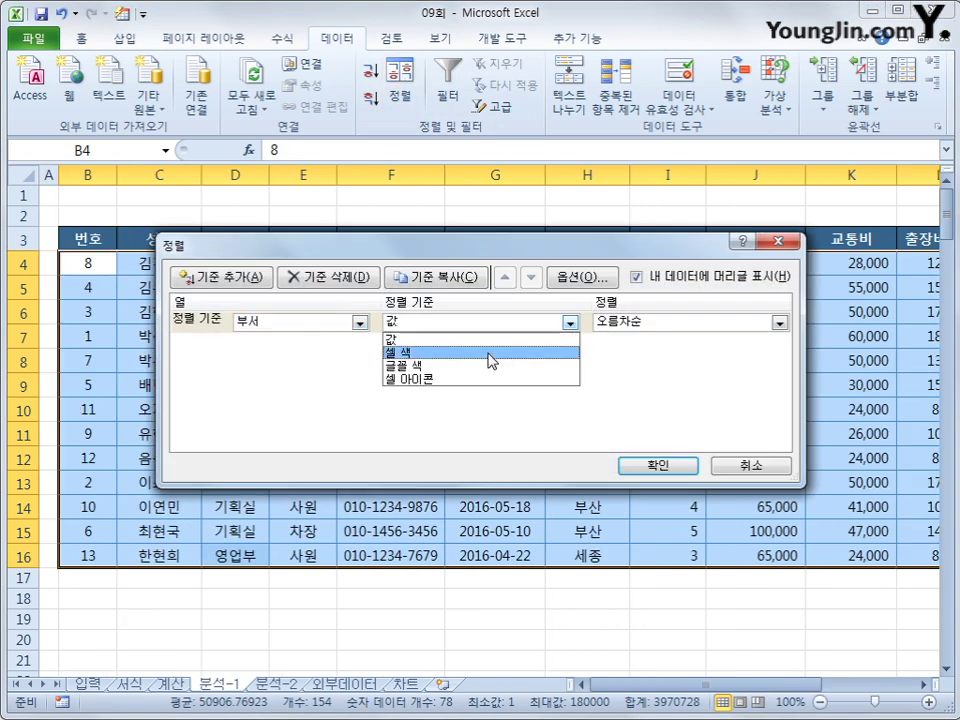
pyautogui.click(490, 353)
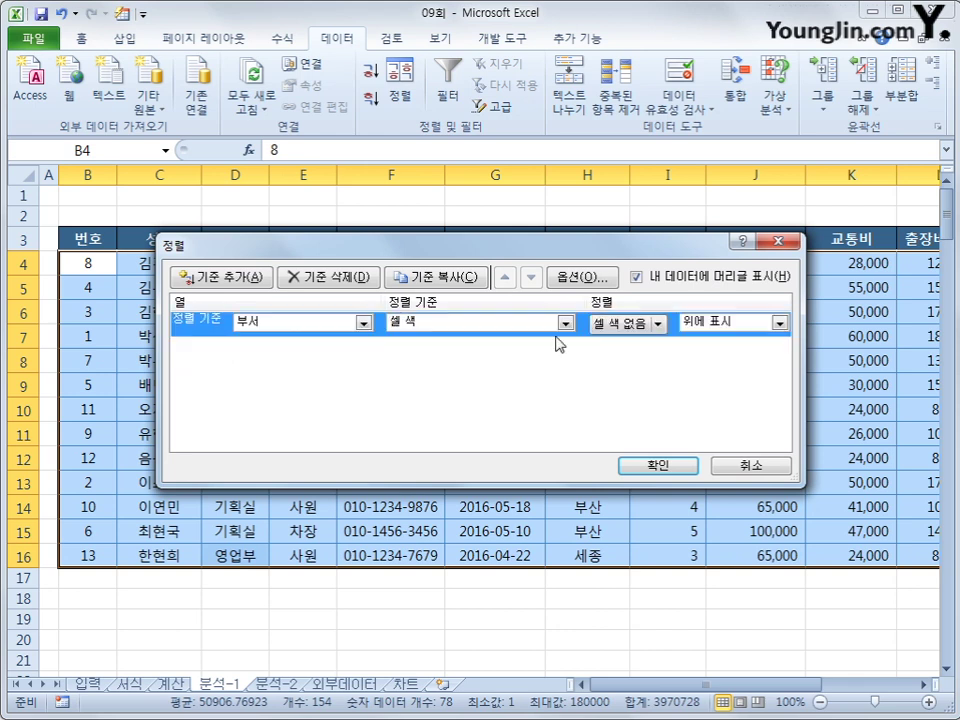
pyautogui.click(659, 324)
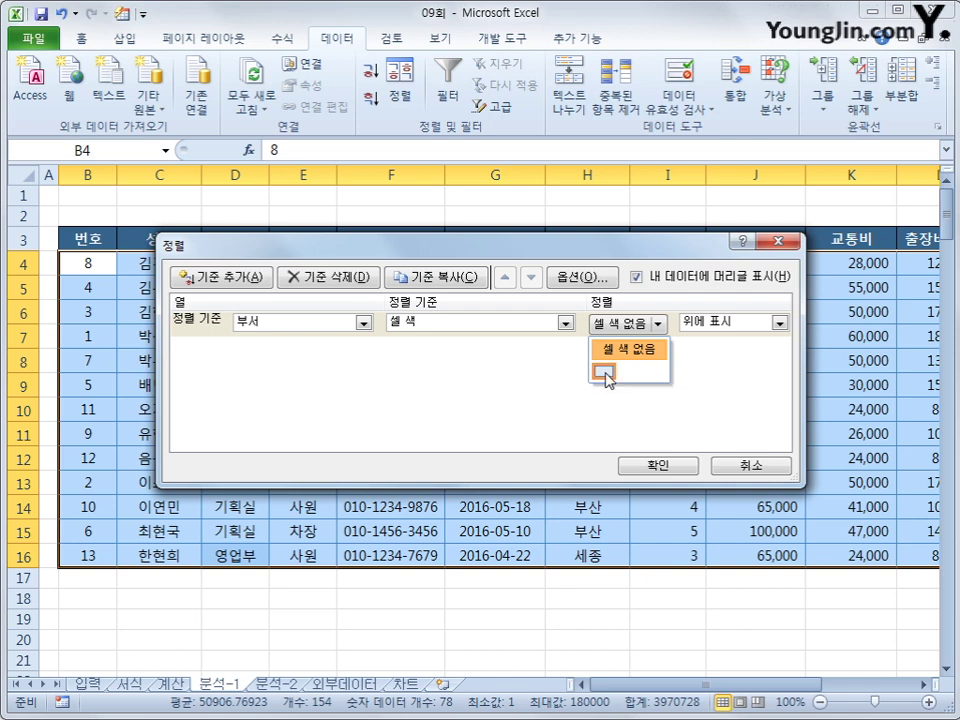
pyautogui.click(606, 374)
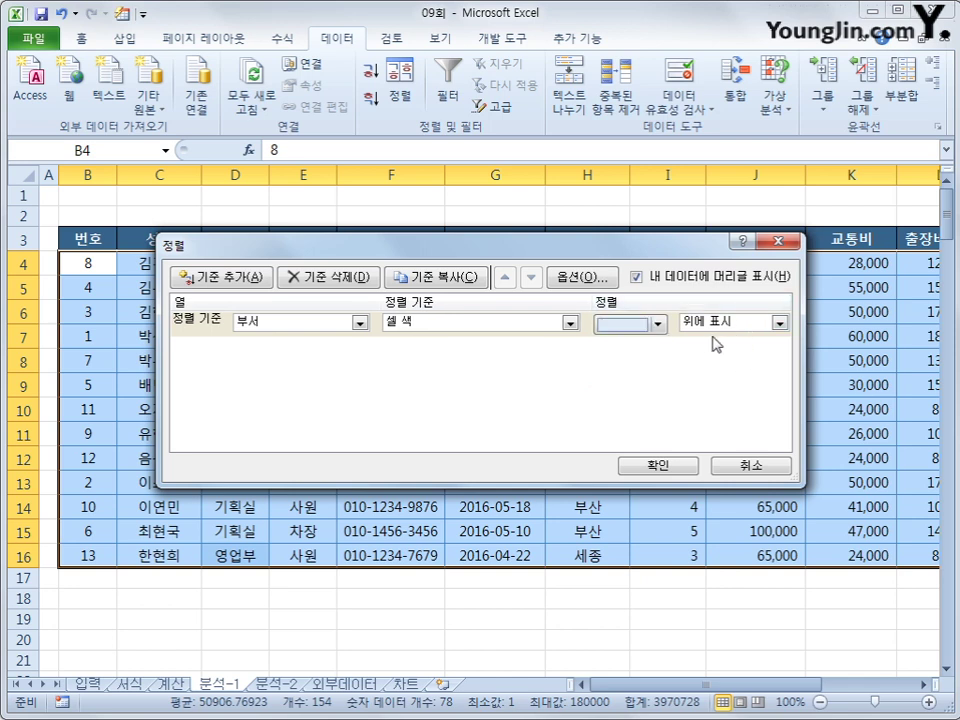
# Add 직급 as the second sort level, by value, with its order taken from a custom list (사용자 지정 목록).
pyautogui.click(222, 277)
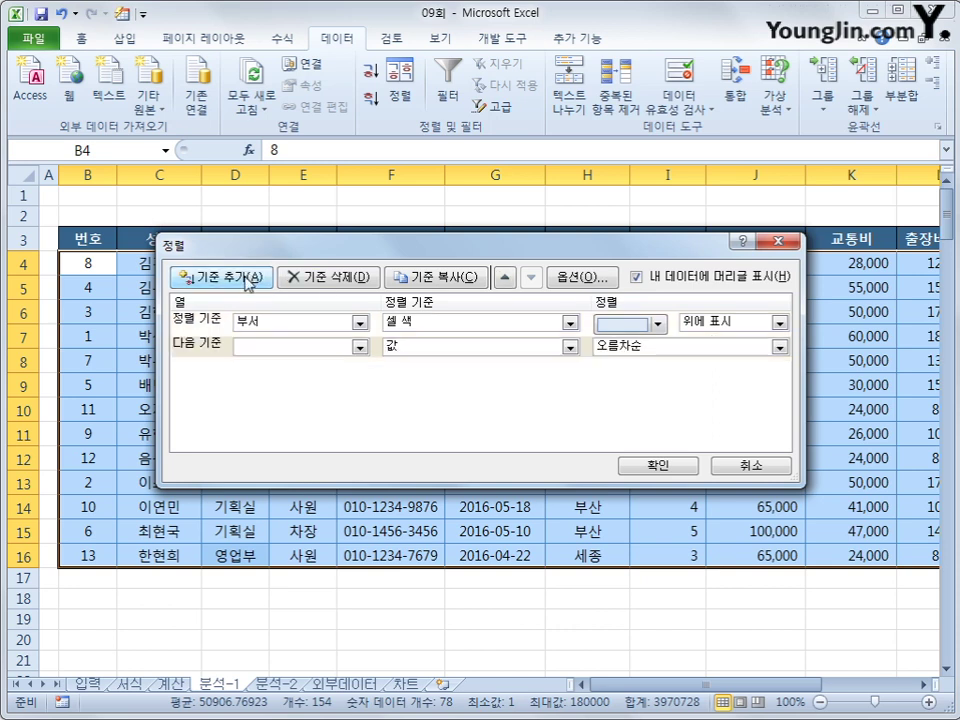
pyautogui.click(358, 347)
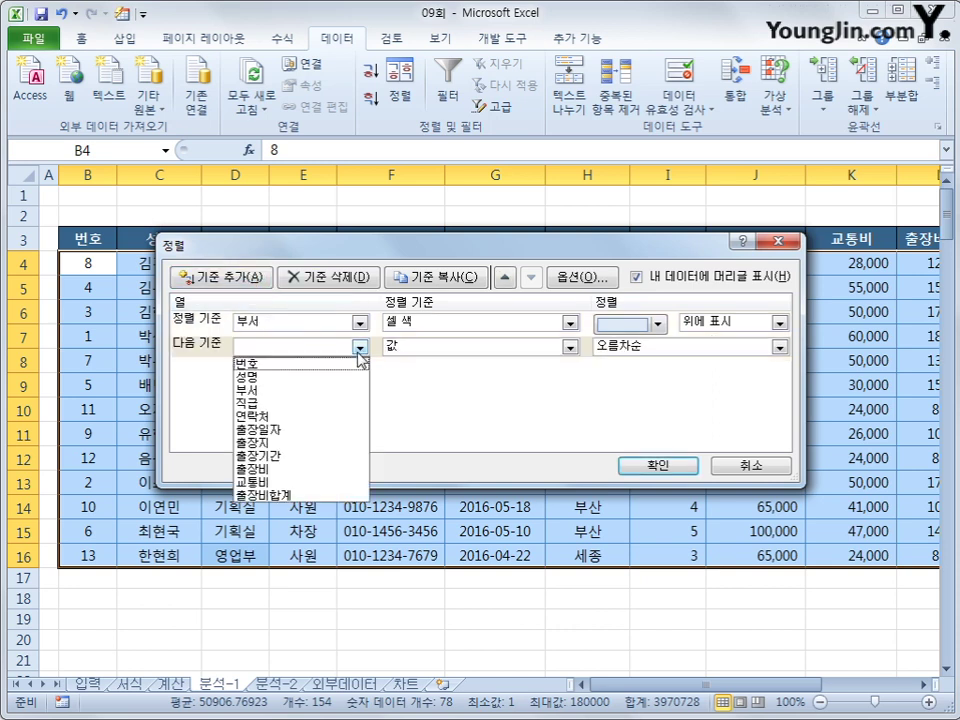
pyautogui.click(346, 404)
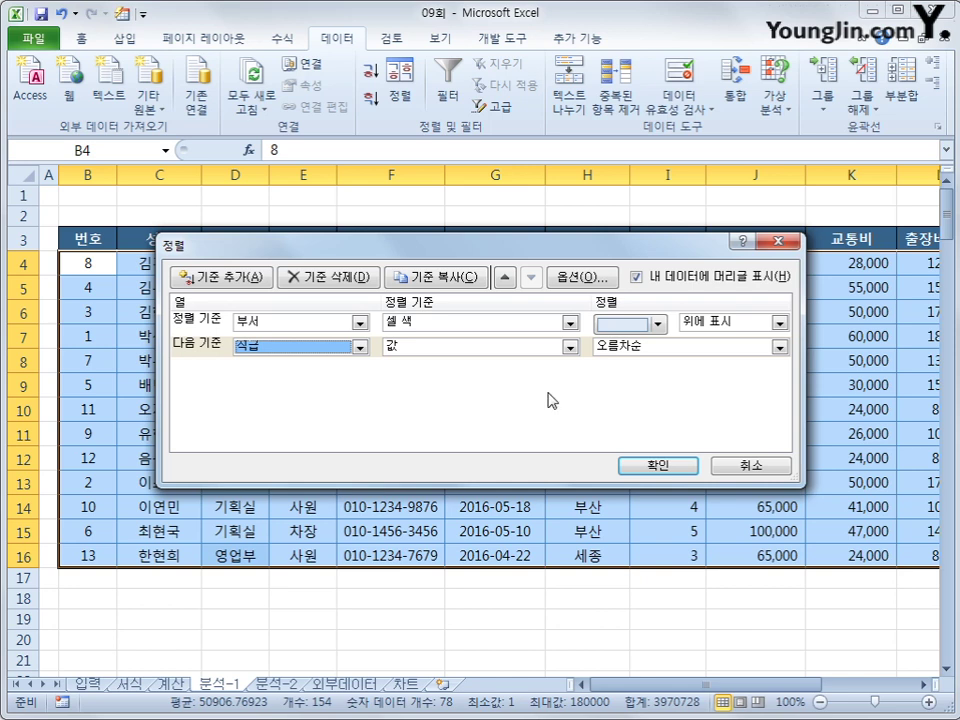
pyautogui.click(643, 349)
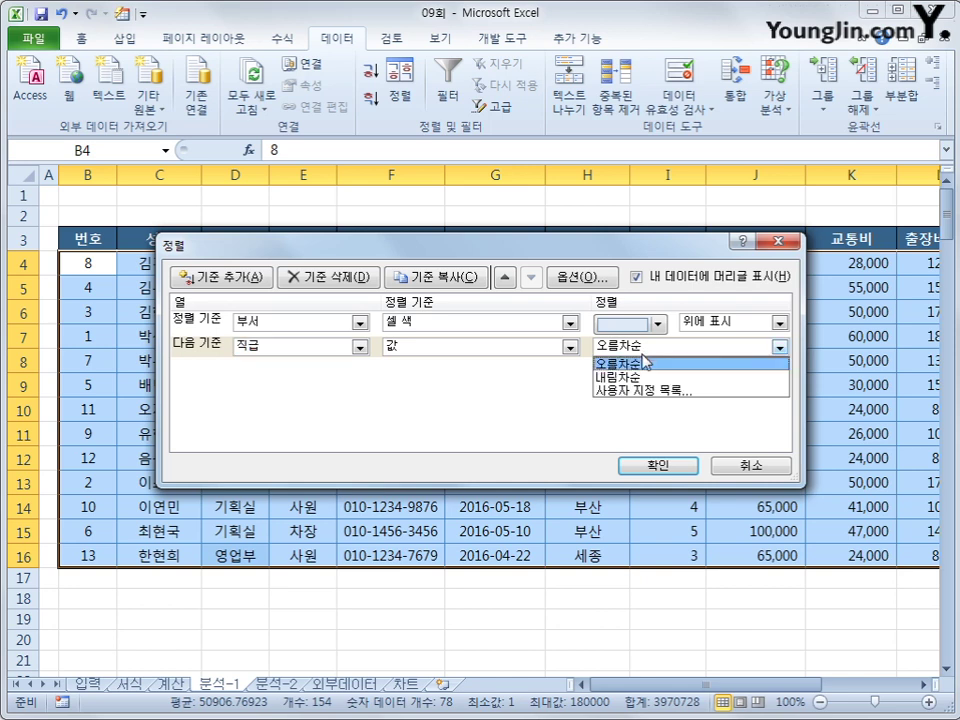
pyautogui.click(645, 390)
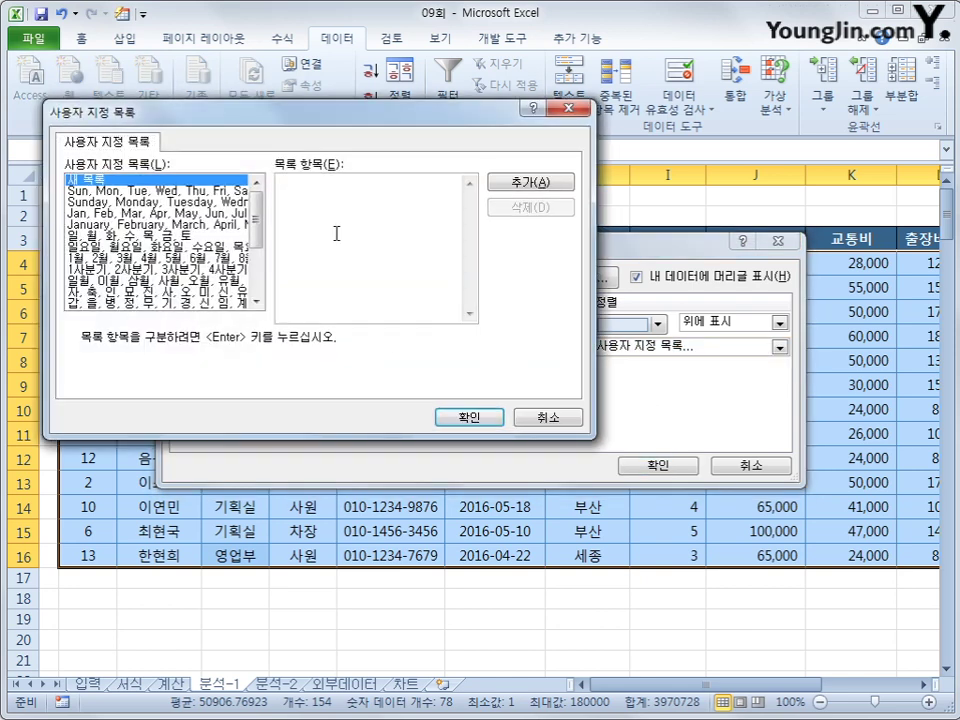
# Create the custom list 부장, 차장, 대리, 사원, use it as the 직급 order, and run the sort.
pyautogui.write('부서')
pyautogui.write('장')
pyautogui.write('리')
pyautogui.press('Return')
pyautogui.write('사원')
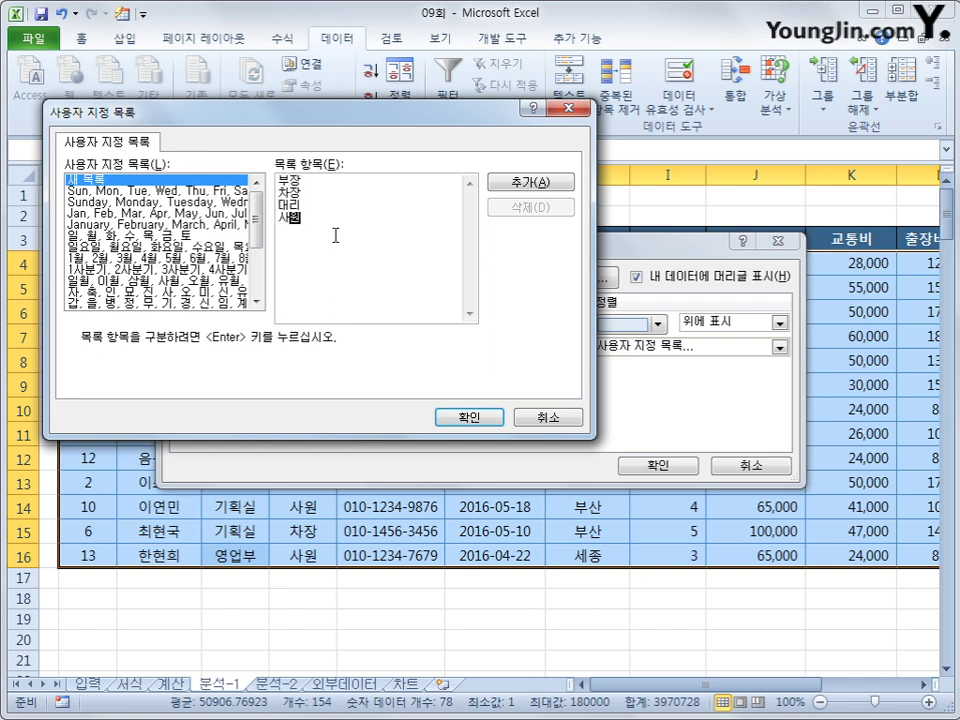
pyautogui.click(530, 182)
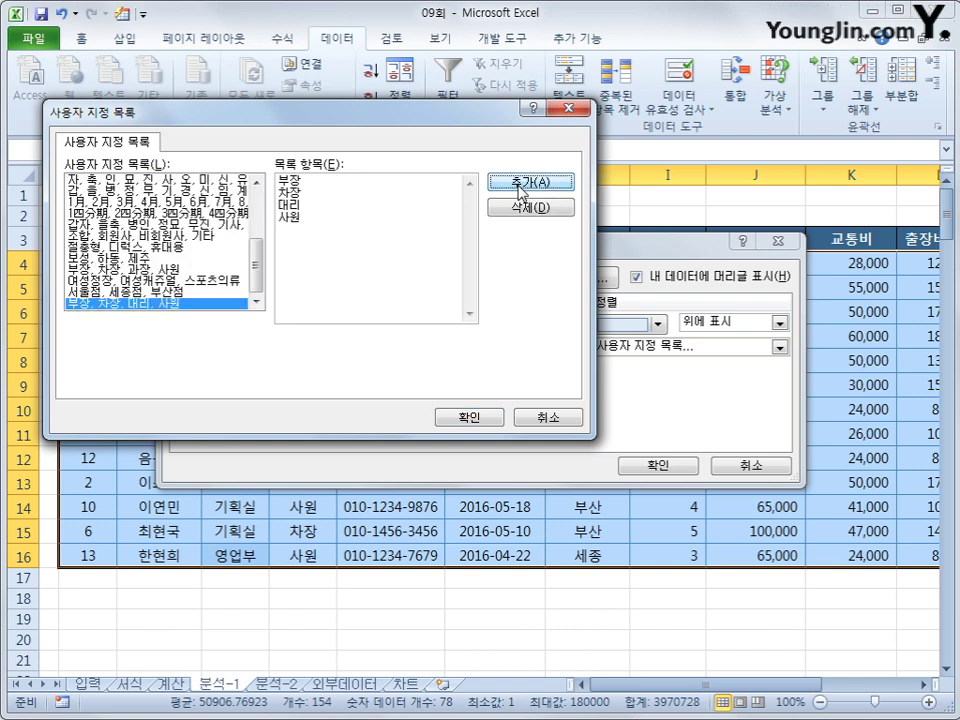
pyautogui.click(466, 417)
pyautogui.click(640, 467)
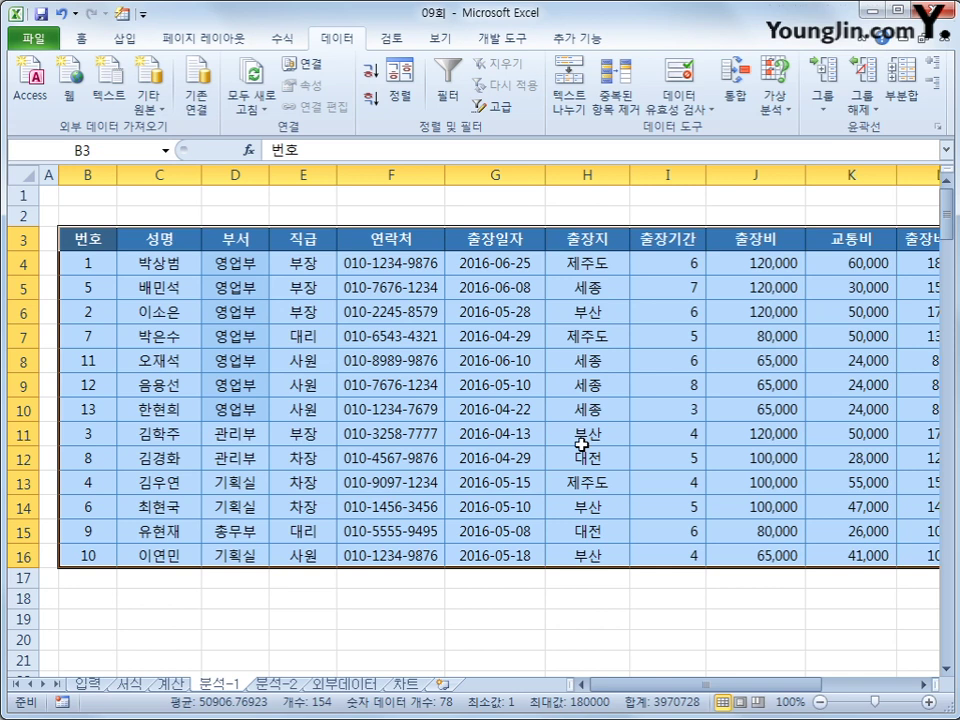
# Check the sorted order of the colored 영업부 rows and their 직급 values against the custom list.
pyautogui.moveTo(246, 266); pyautogui.dragTo(229, 412)
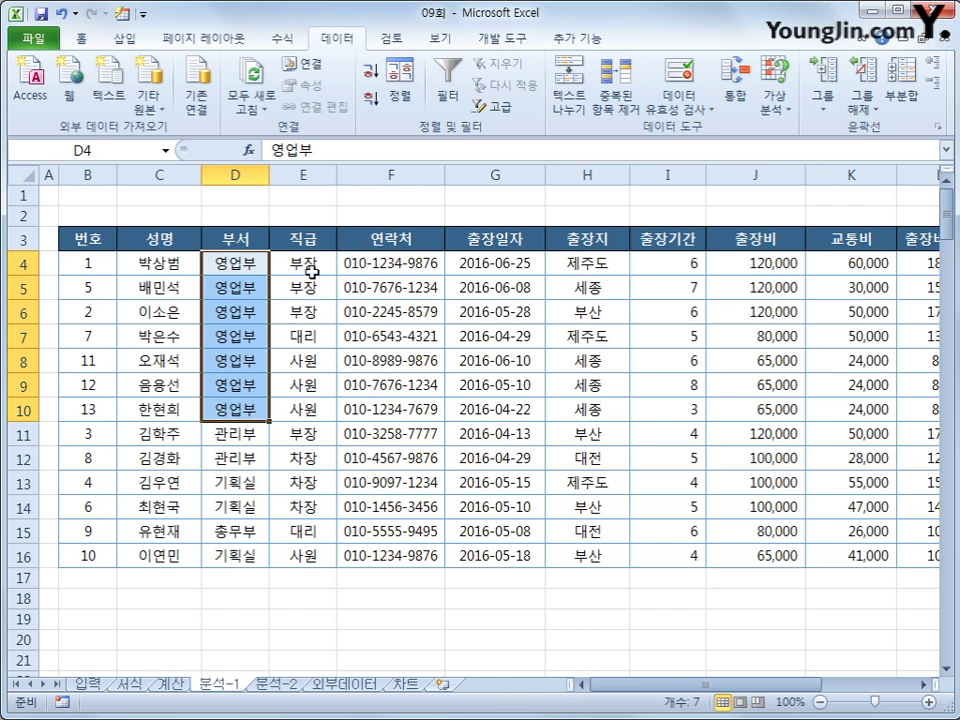
pyautogui.moveTo(314, 264); pyautogui.dragTo(307, 314)
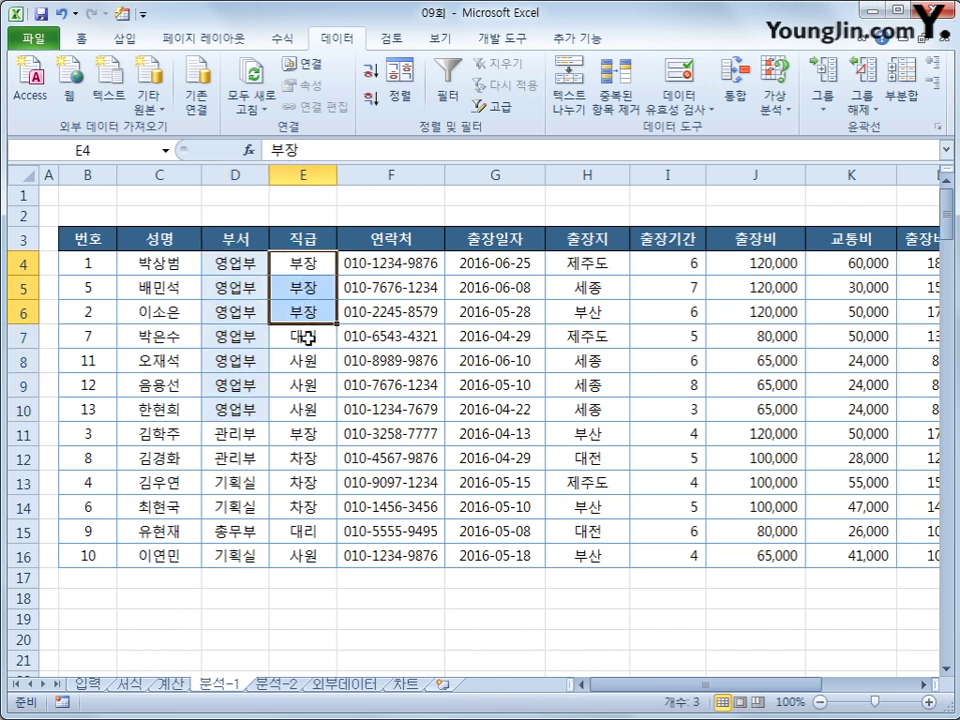
pyautogui.keyDown('ctrl'); pyautogui.click(309, 338); pyautogui.keyUp('ctrl')
pyautogui.keyDown('ctrl'); pyautogui.moveTo(309, 360); pyautogui.dragTo(311, 418); pyautogui.keyUp('ctrl')
pyautogui.click(312, 441)
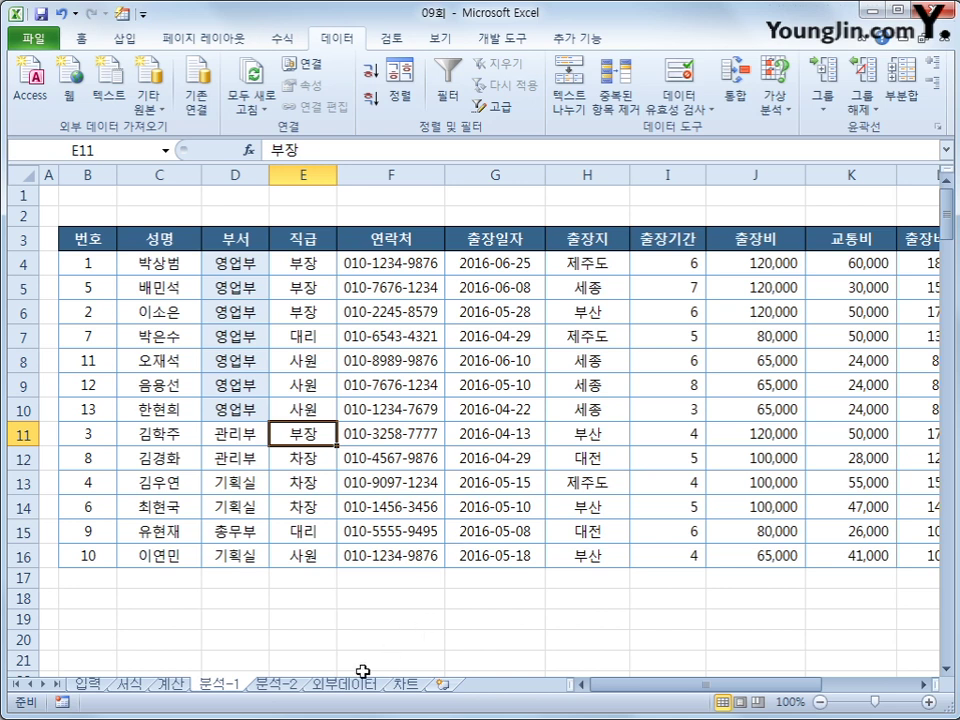
# On the '분석-2' sheet, copy the 직급 header and a 사원 value to F19:F20 as the first filter condition.
pyautogui.click(276, 684)
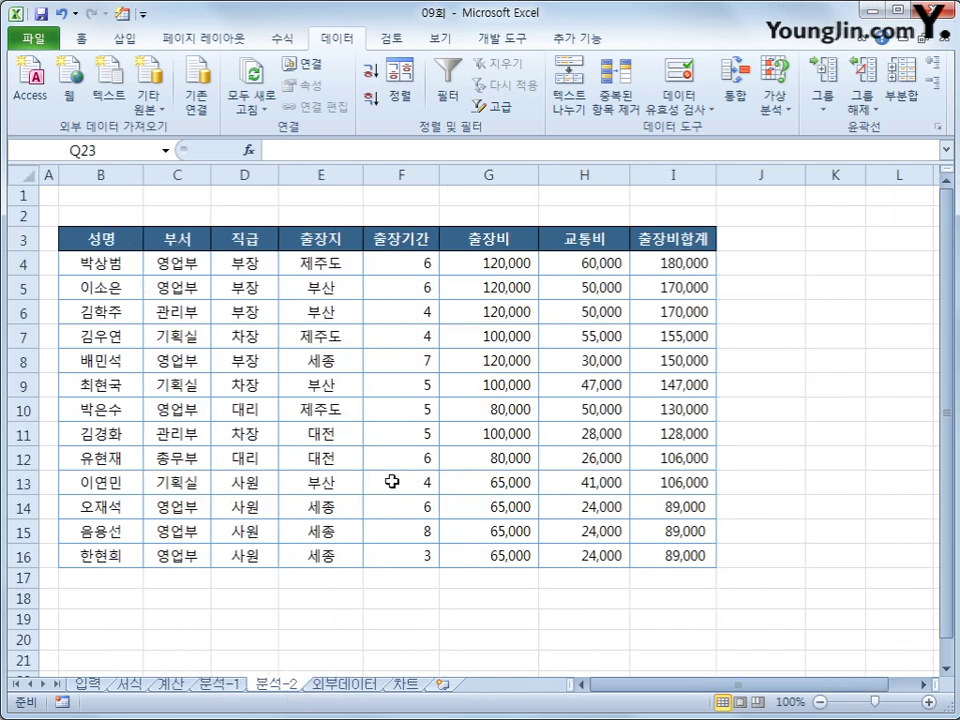
pyautogui.click(228, 238)
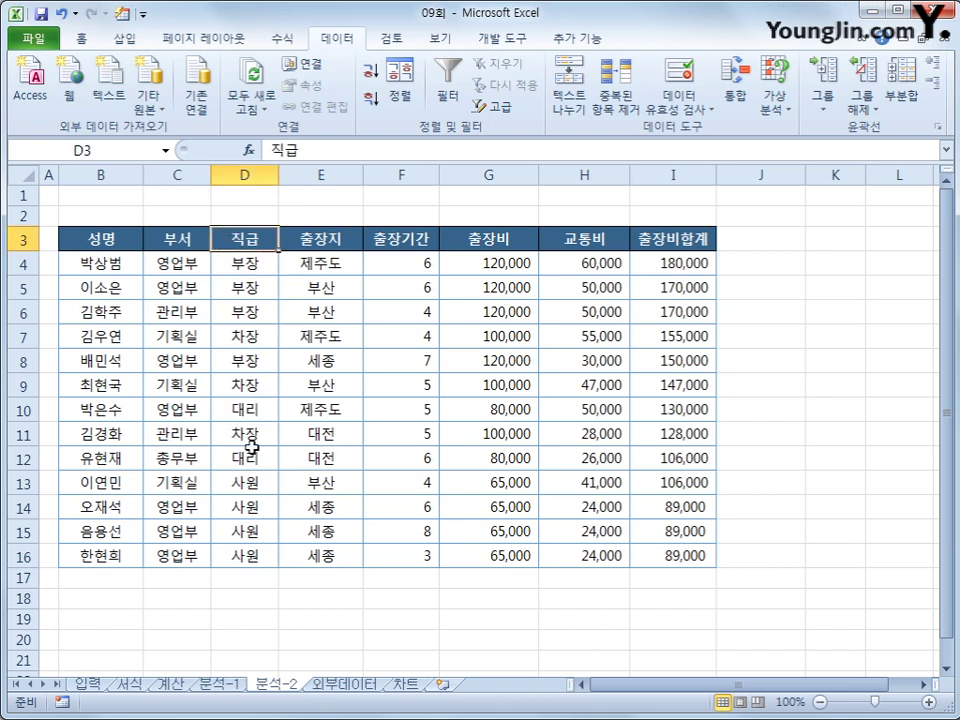
pyautogui.keyDown('ctrl'); pyautogui.click(258, 484); pyautogui.keyUp('ctrl')
pyautogui.hotkey('ctrl', 'c')
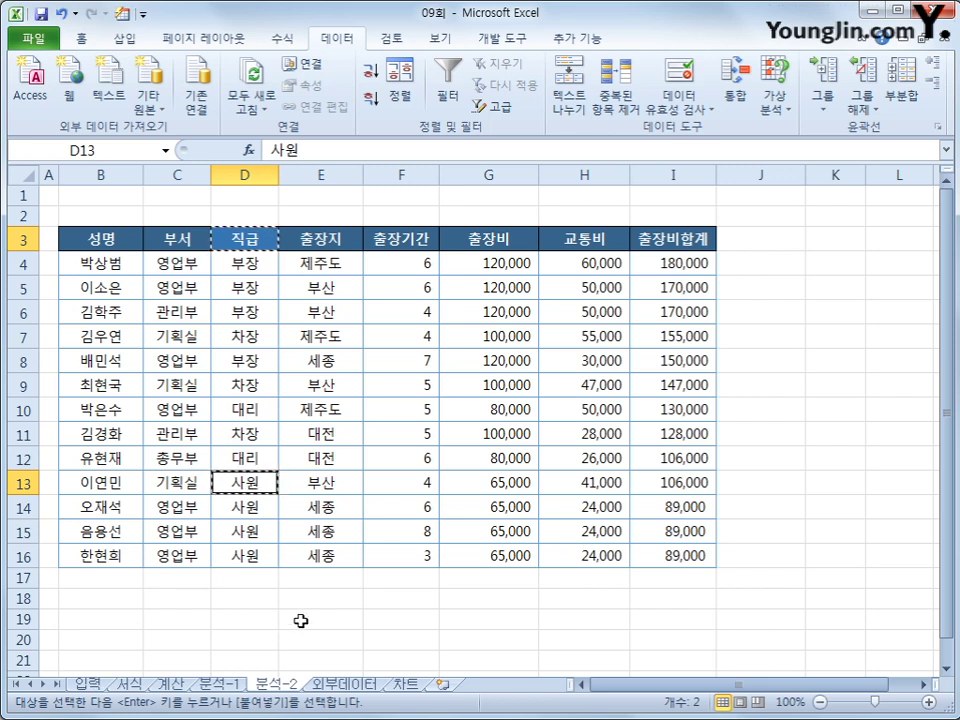
pyautogui.click(394, 619)
pyautogui.hotkey('ctrl', 'v')
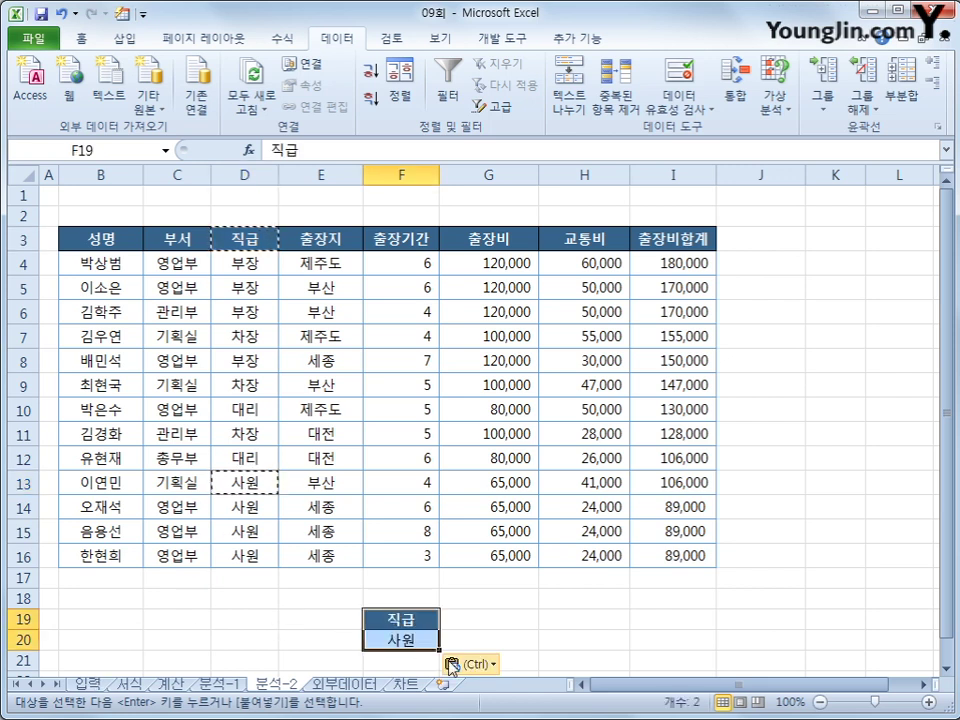
pyautogui.click(398, 641)
# Copy the 출장비합계 header to G19 and enter >=150000 in G21 as the OR condition.
pyautogui.click(676, 240)
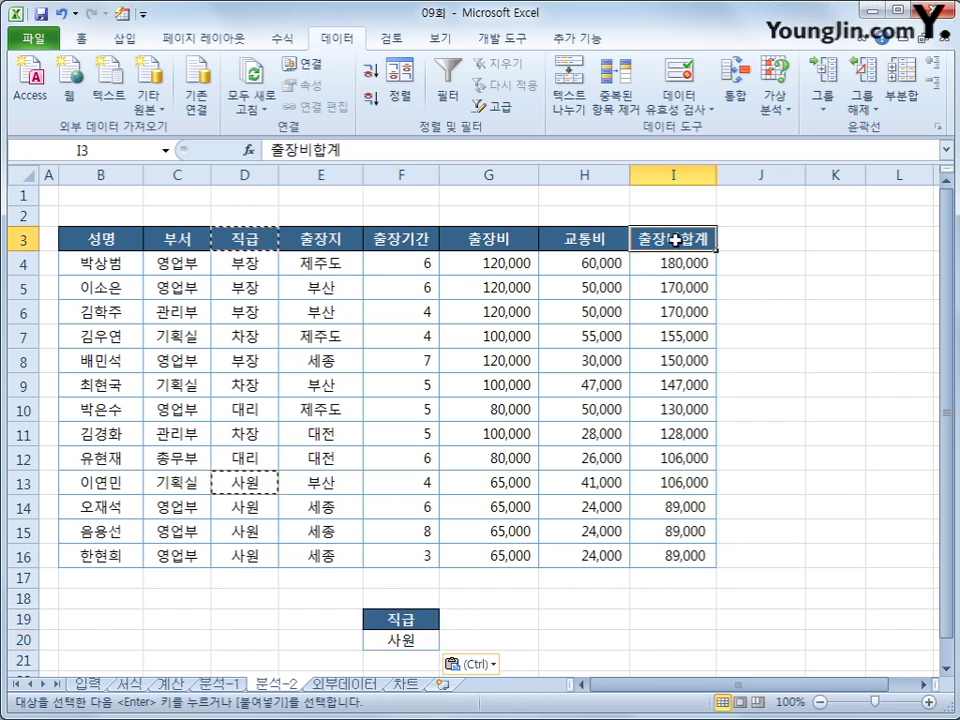
pyautogui.hotkey('ctrl', 'c')
pyautogui.click(493, 618)
pyautogui.hotkey('ctrl', 'v')
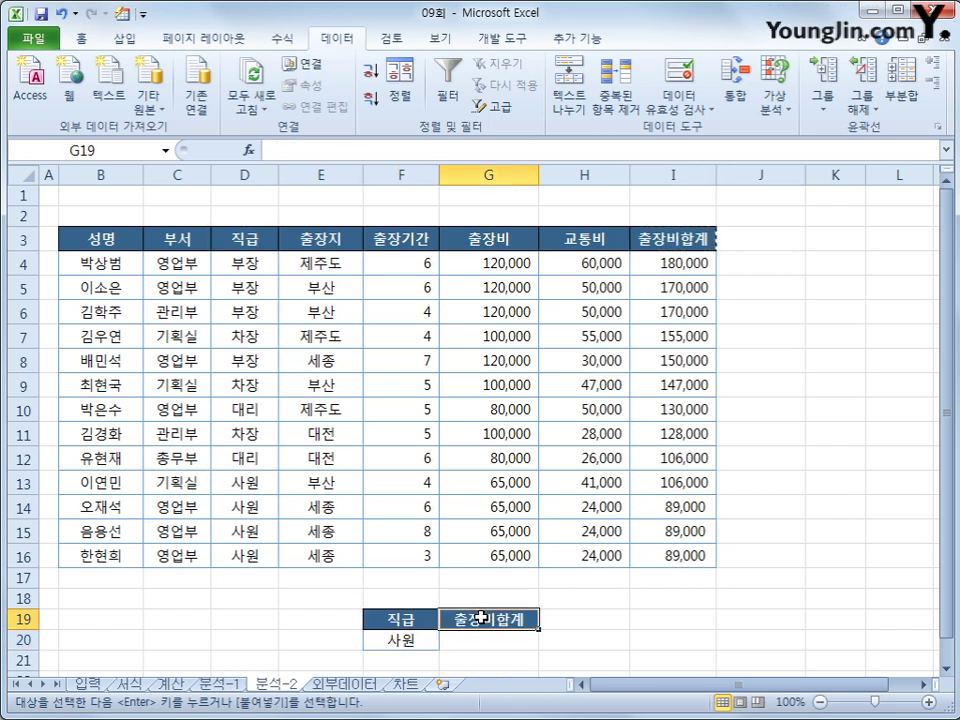
pyautogui.click(472, 647)
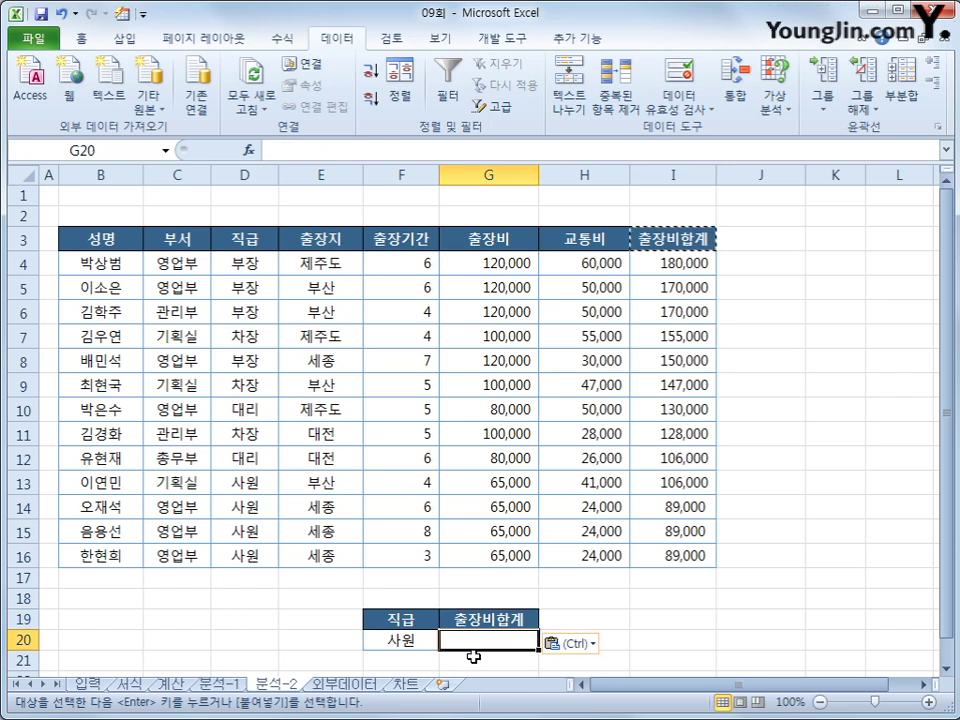
pyautogui.click(469, 654)
pyautogui.write('>')
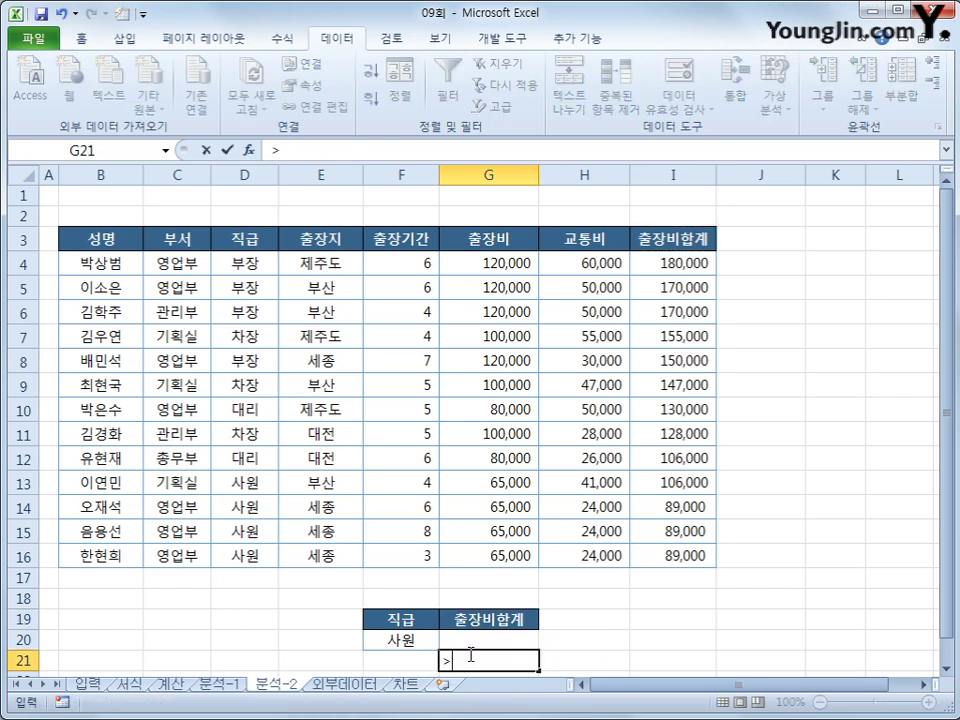
pyautogui.write('=150000')
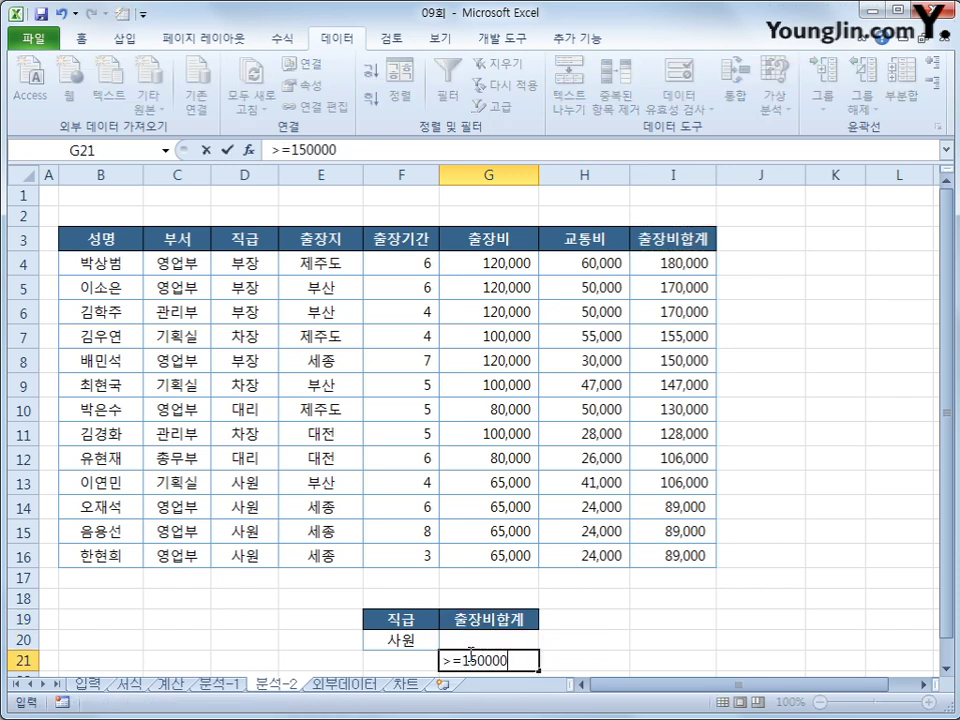
pyautogui.press('Return')
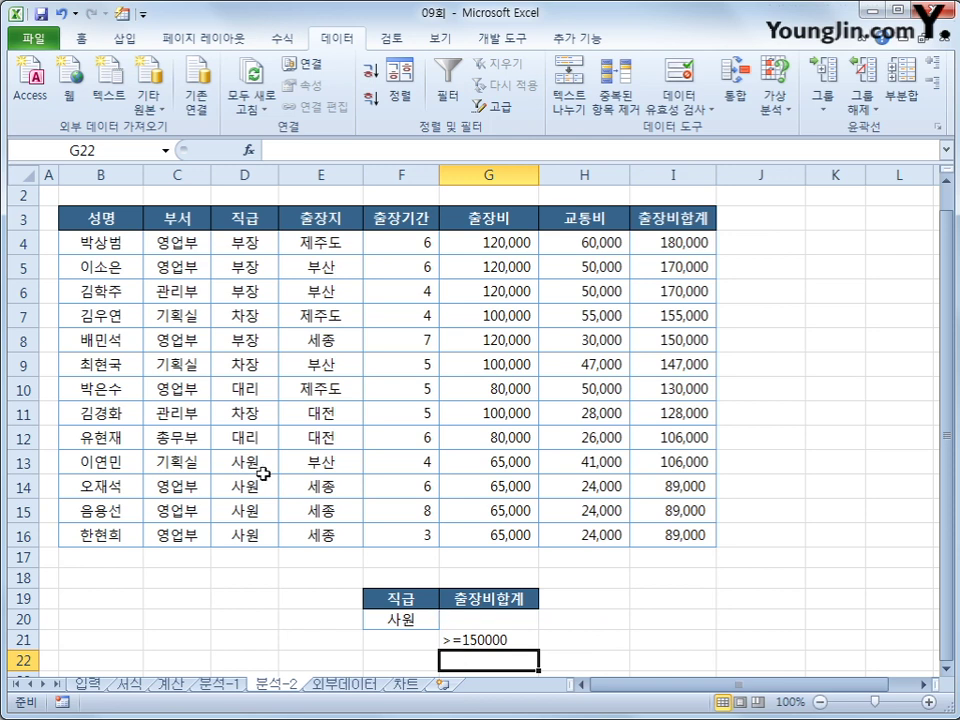
# Copy the 성명, 부서 and 출장기간 headers to the output row starting at B24.
pyautogui.click(125, 215)
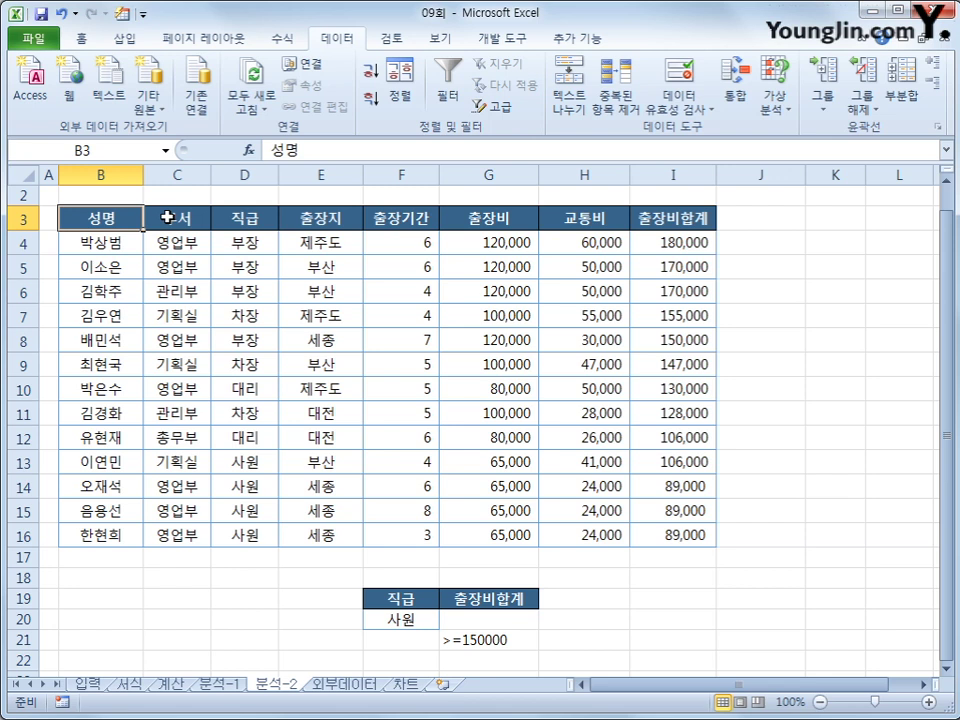
pyautogui.keyDown('ctrl'); pyautogui.click(166, 216); pyautogui.keyUp('ctrl')
pyautogui.keyDown('ctrl'); pyautogui.click(400, 222); pyautogui.keyUp('ctrl')
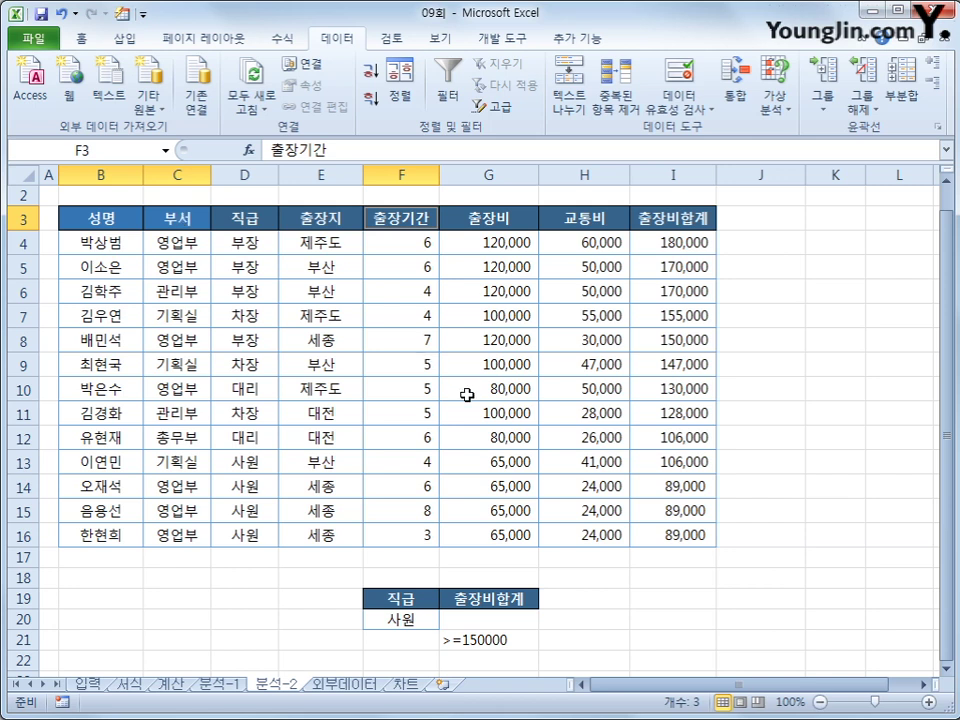
pyautogui.hotkey('ctrl', 'c')
pyautogui.scroll(-2, 219, 551)
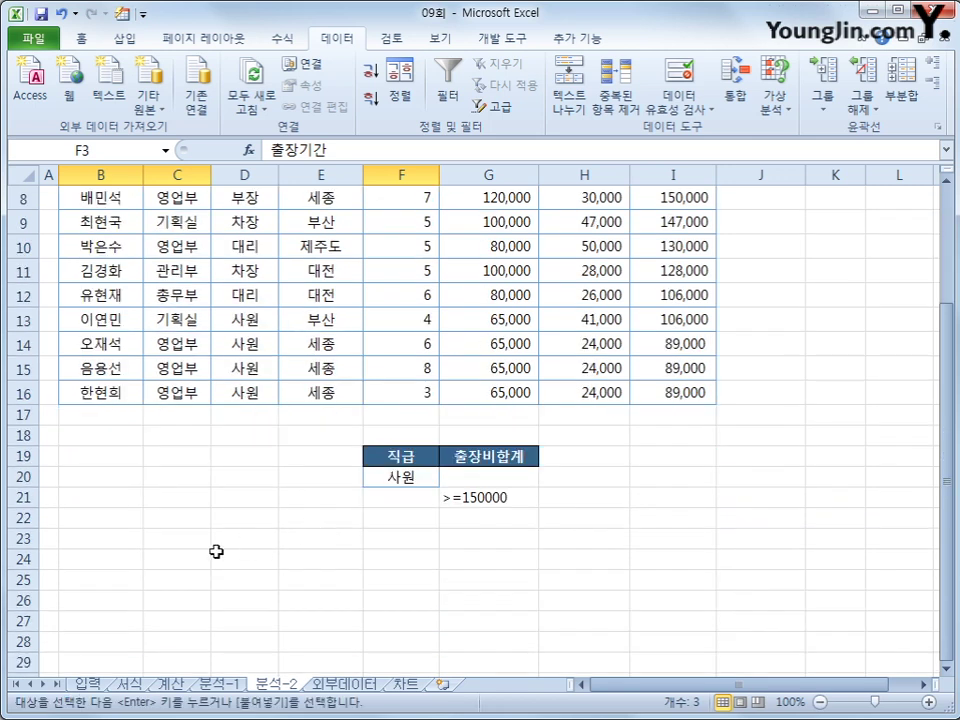
pyautogui.click(88, 559)
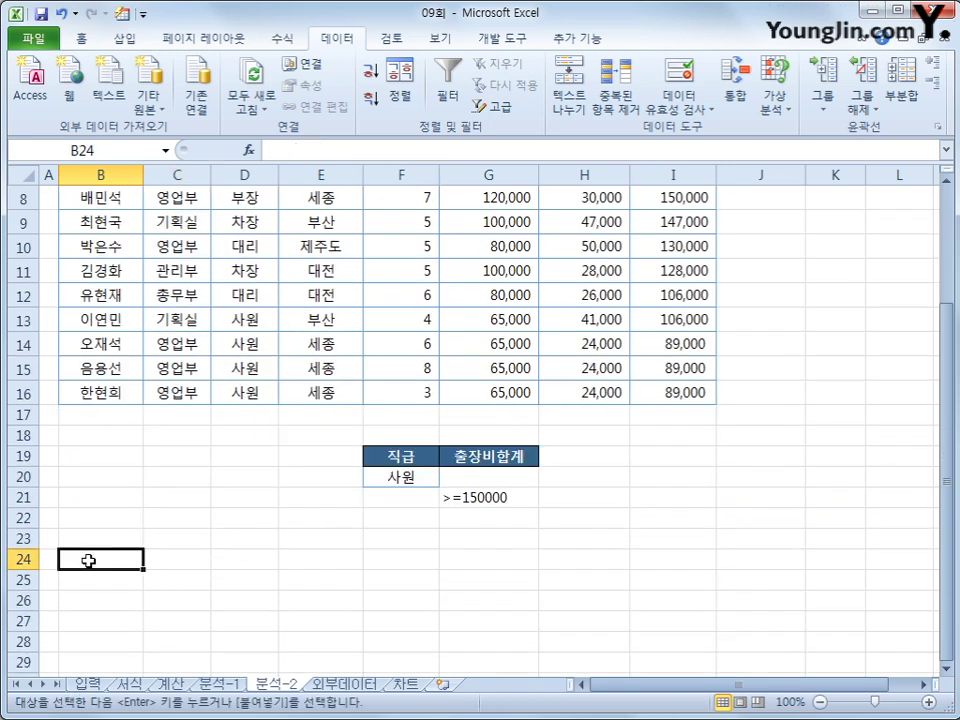
pyautogui.hotkey('ctrl', 'v')
# Copy the 출장지 and 출장비합계 headers to E24:F24 to complete the output header row.
pyautogui.scroll(1, 266, 563)
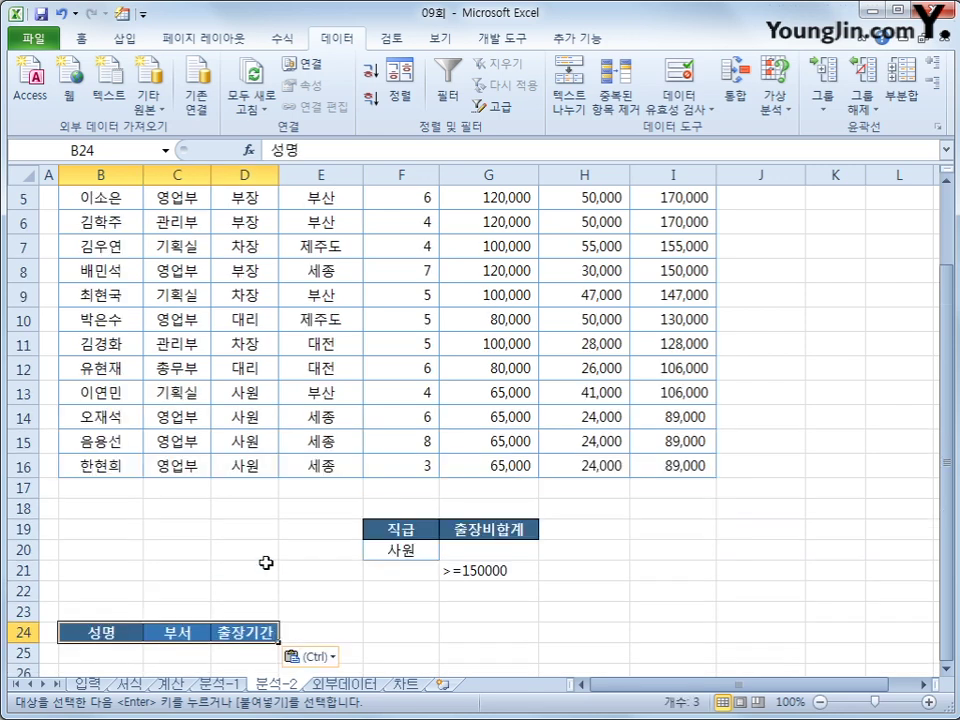
pyautogui.scroll(2, 253, 559)
pyautogui.click(335, 243)
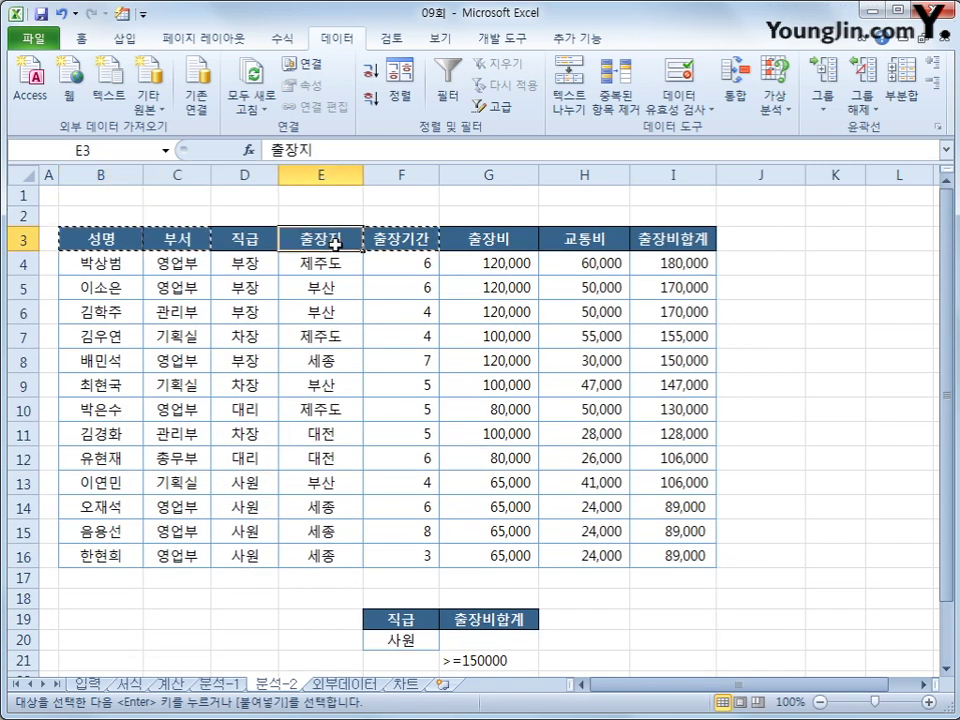
pyautogui.keyDown('ctrl'); pyautogui.click(662, 239); pyautogui.keyUp('ctrl')
pyautogui.scroll(-2, 480, 400)
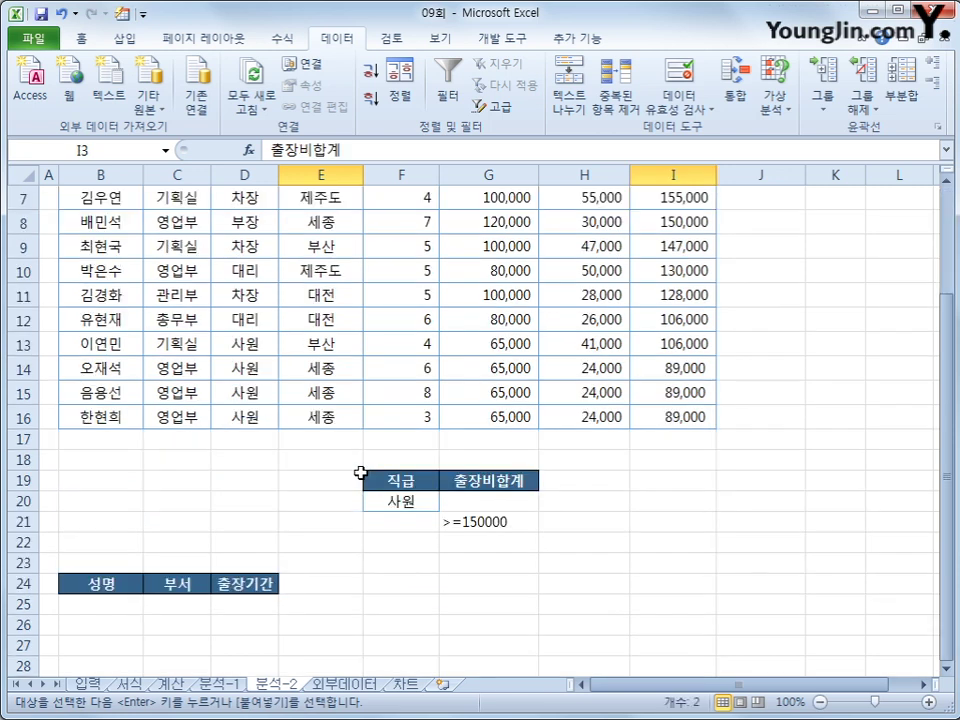
pyautogui.click(302, 586)
pyautogui.hotkey('ctrl', 'v')
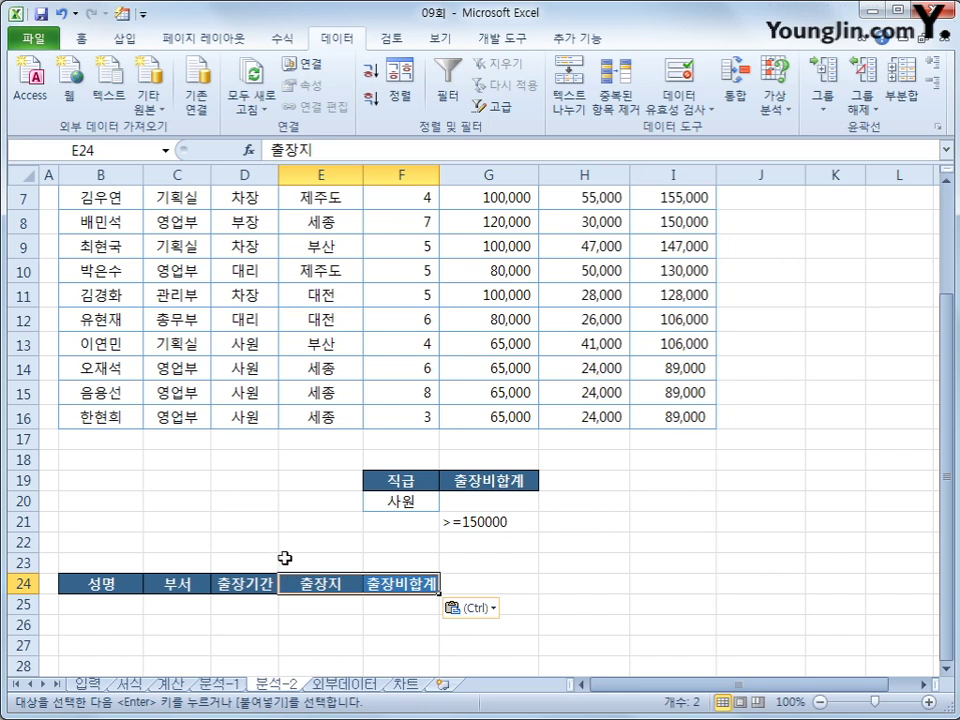
# Start an advanced filter on the list B3:I16 of the '분석-2' sheet, with F19:G21 as the criteria range.
pyautogui.scroll(2, 303, 479)
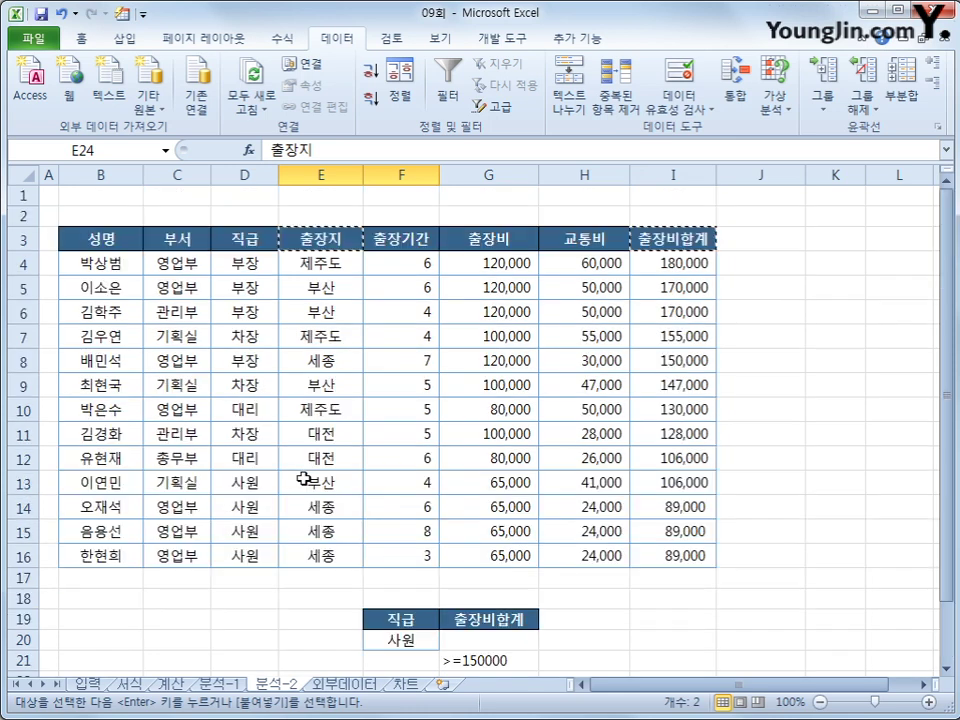
pyautogui.click(317, 362)
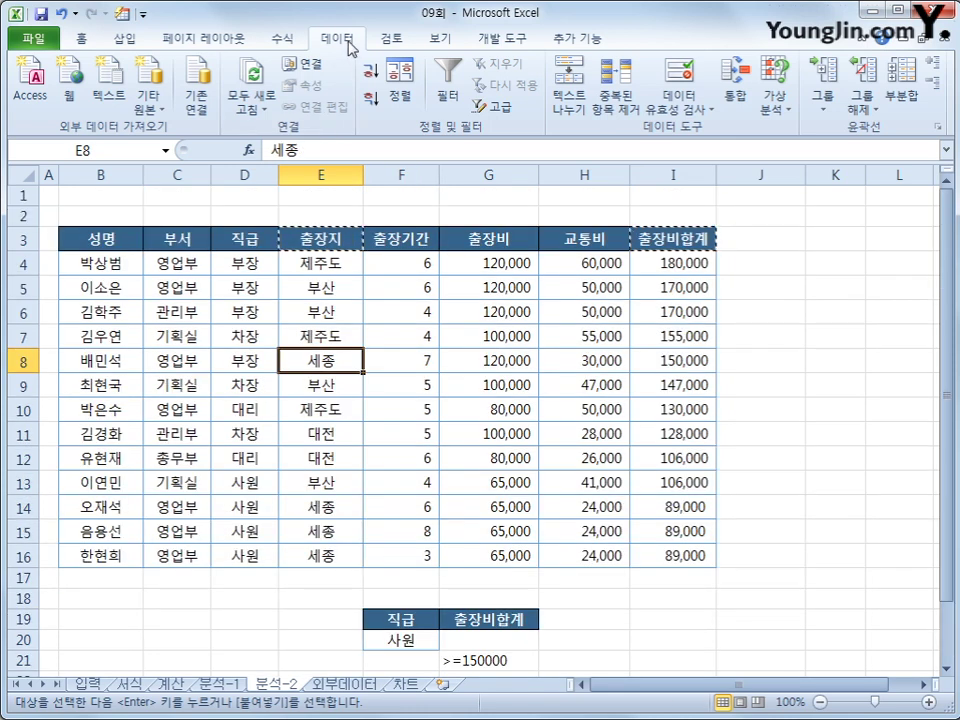
pyautogui.click(486, 105)
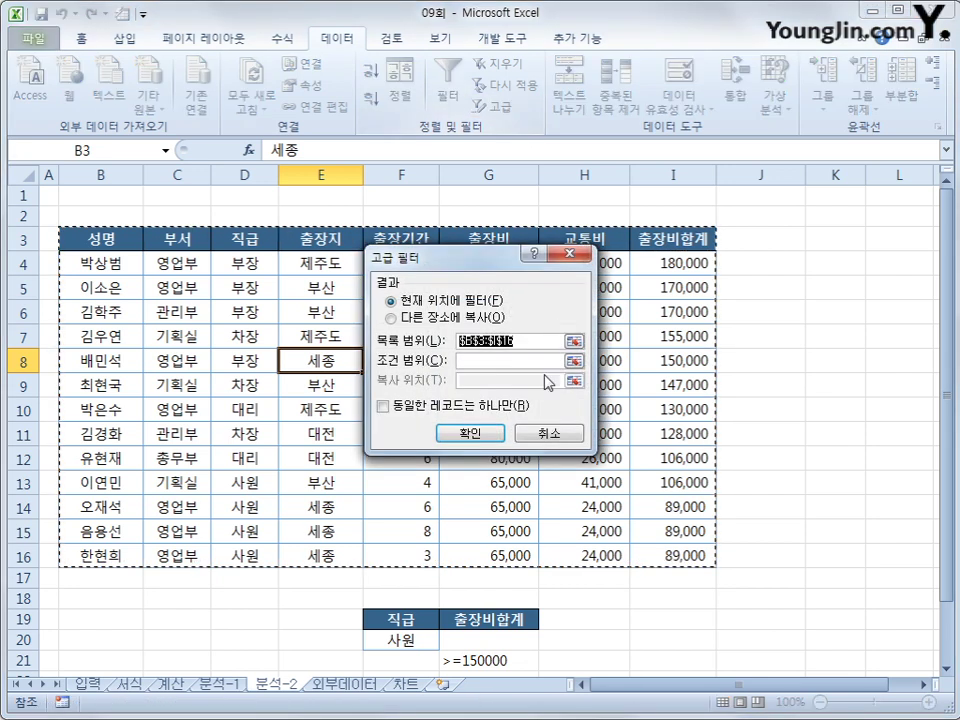
pyautogui.click(545, 360)
pyautogui.moveTo(381, 612); pyautogui.dragTo(475, 661)
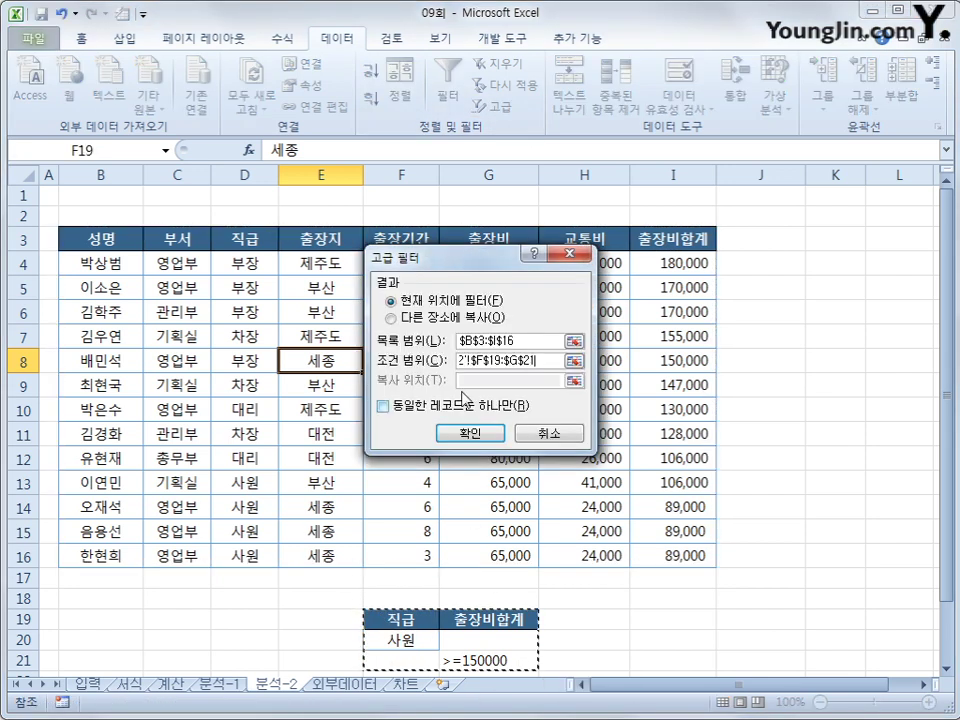
# Have the advanced filter copy its results to another location, using the header row B24:F24, and run it.
pyautogui.click(391, 317)
pyautogui.scroll(-1, 428, 463)
pyautogui.scroll(-1, 428, 463)
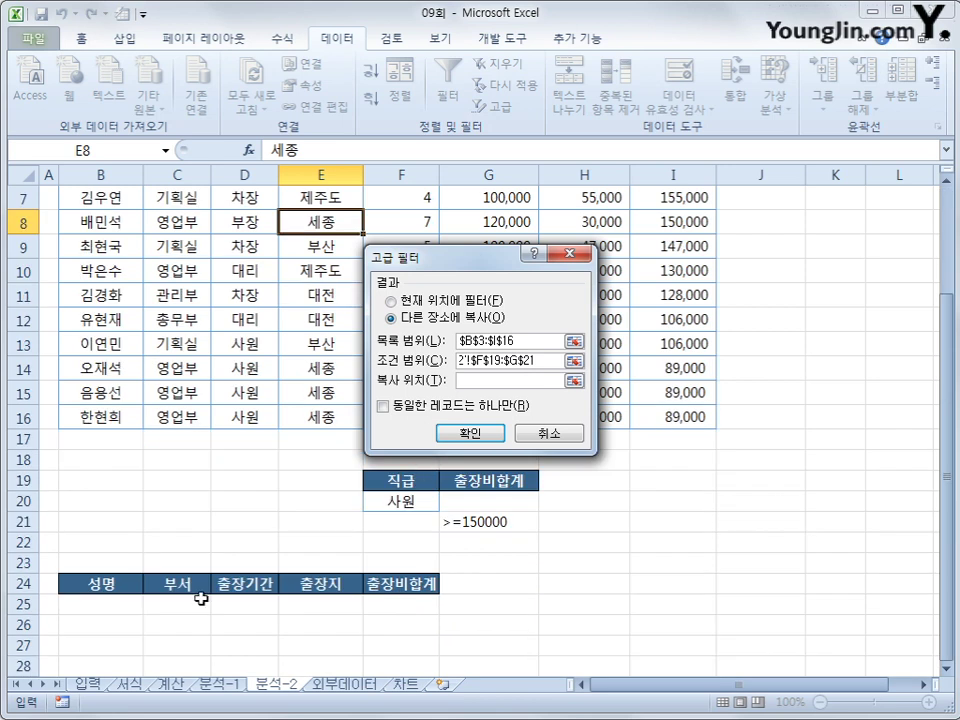
pyautogui.moveTo(100, 583); pyautogui.dragTo(401, 587)
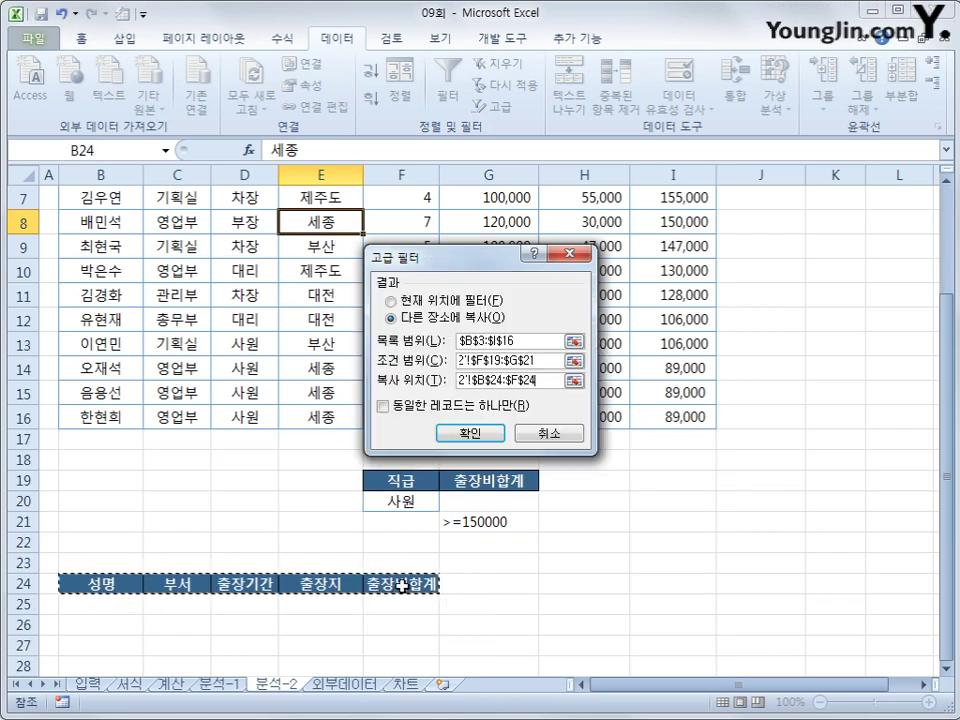
pyautogui.click(470, 434)
pyautogui.scroll(-4, 459, 579)
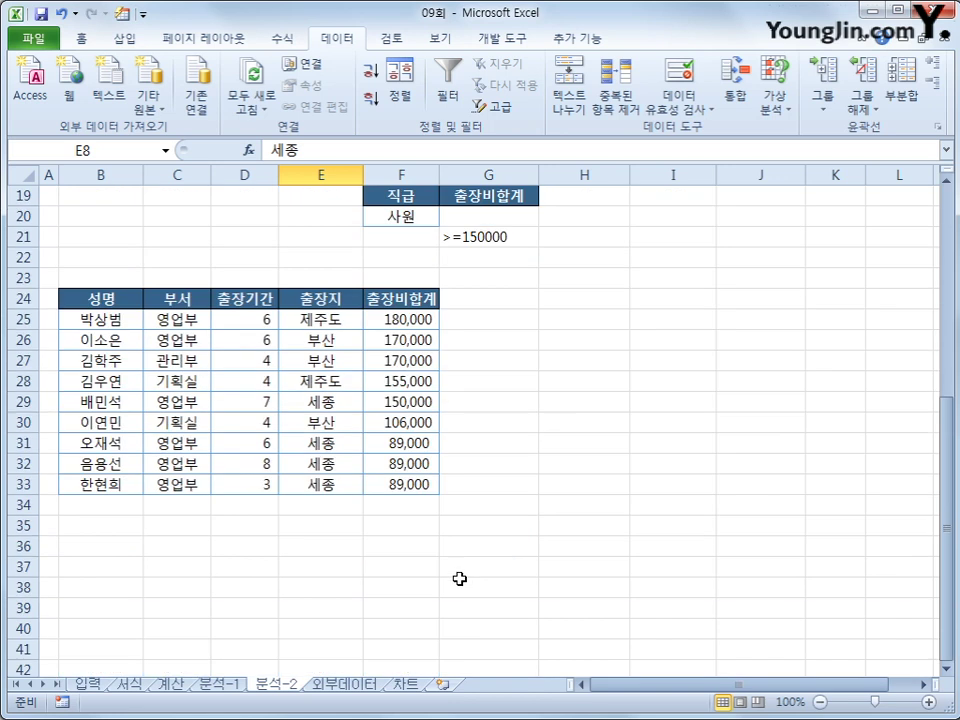
pyautogui.scroll(2, 459, 579)
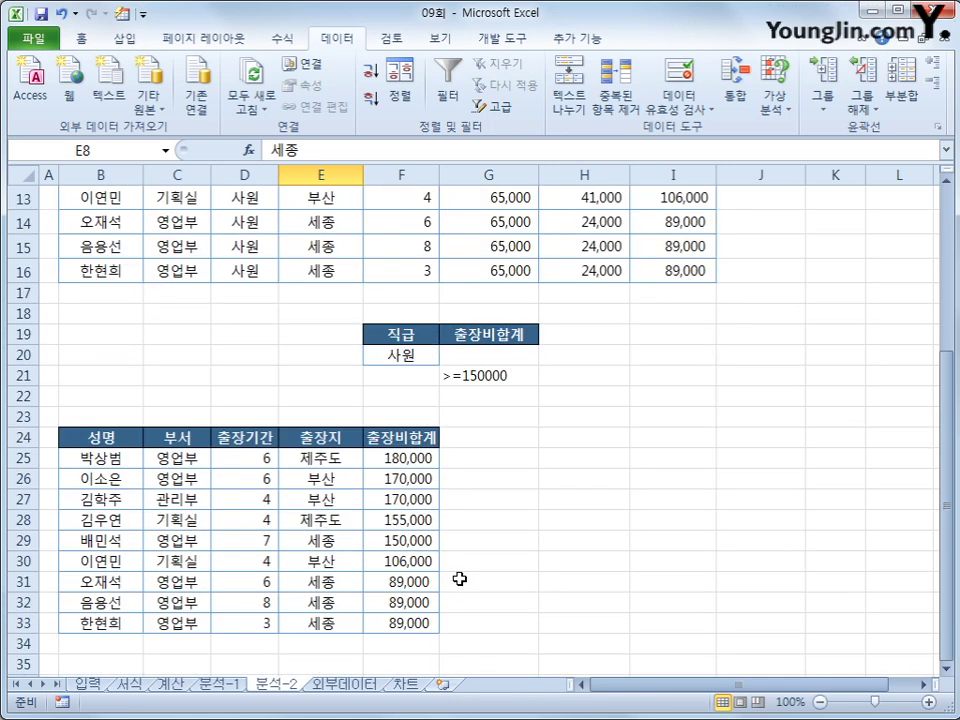
pyautogui.scroll(4, 459, 579)
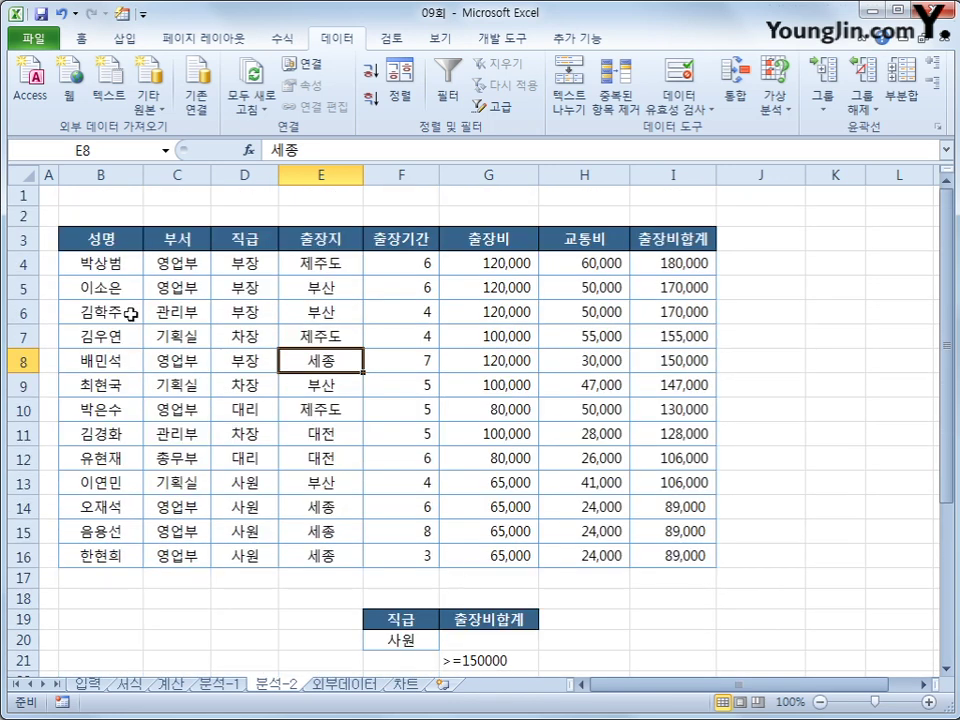
# Create a pivot table on a new worksheet from the '분석-2' table B3:I16.
pyautogui.click(125, 245)
pyautogui.click(124, 38)
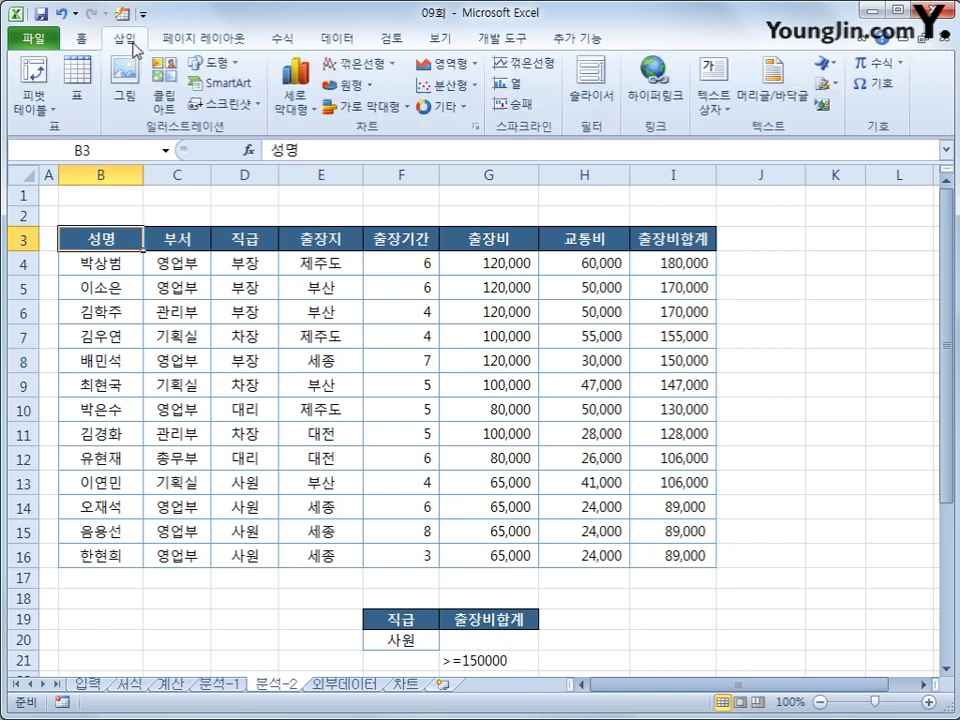
pyautogui.click(35, 103)
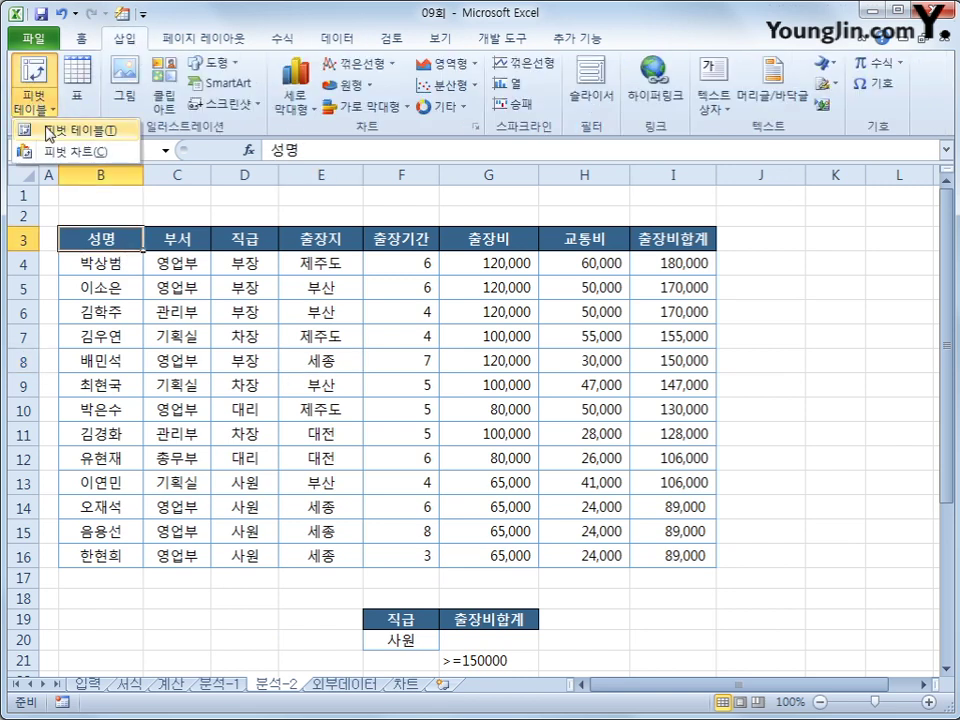
pyautogui.click(40, 128)
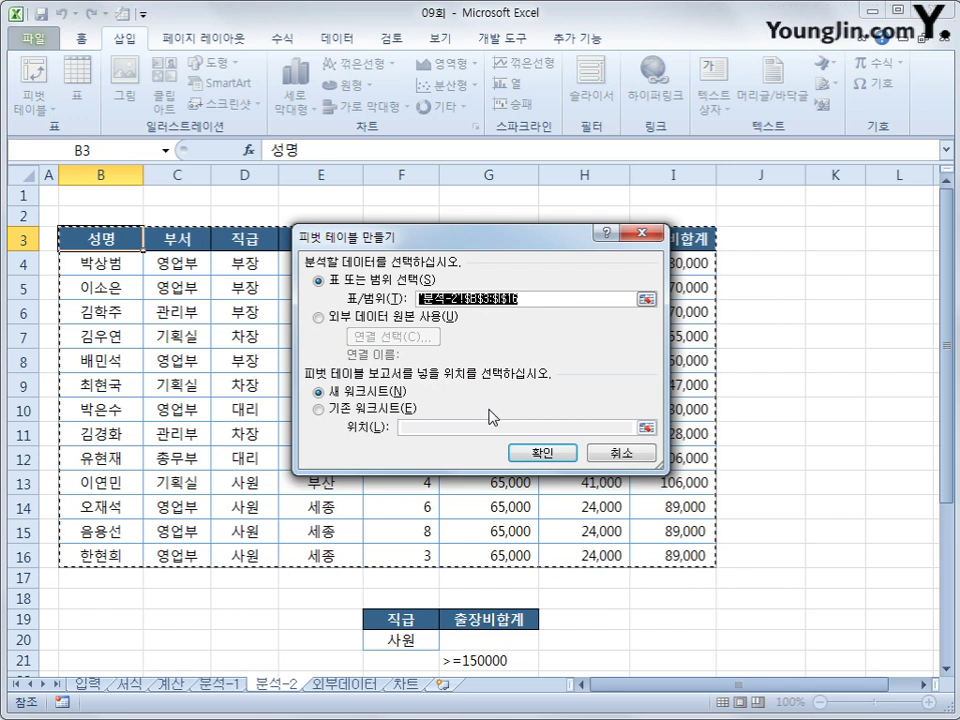
pyautogui.click(533, 453)
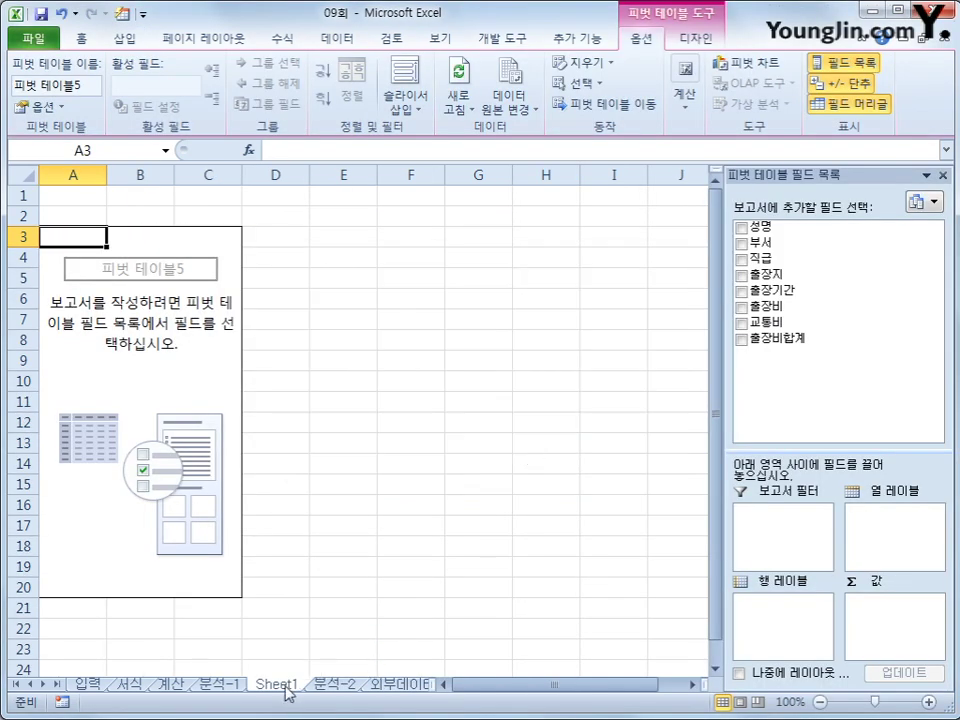
# Rename the new pivot table sheet as 분석-3 and place it after the '분석-2' sheet.
pyautogui.doubleClick(284, 686)
pyautogui.write('분ㅅ')
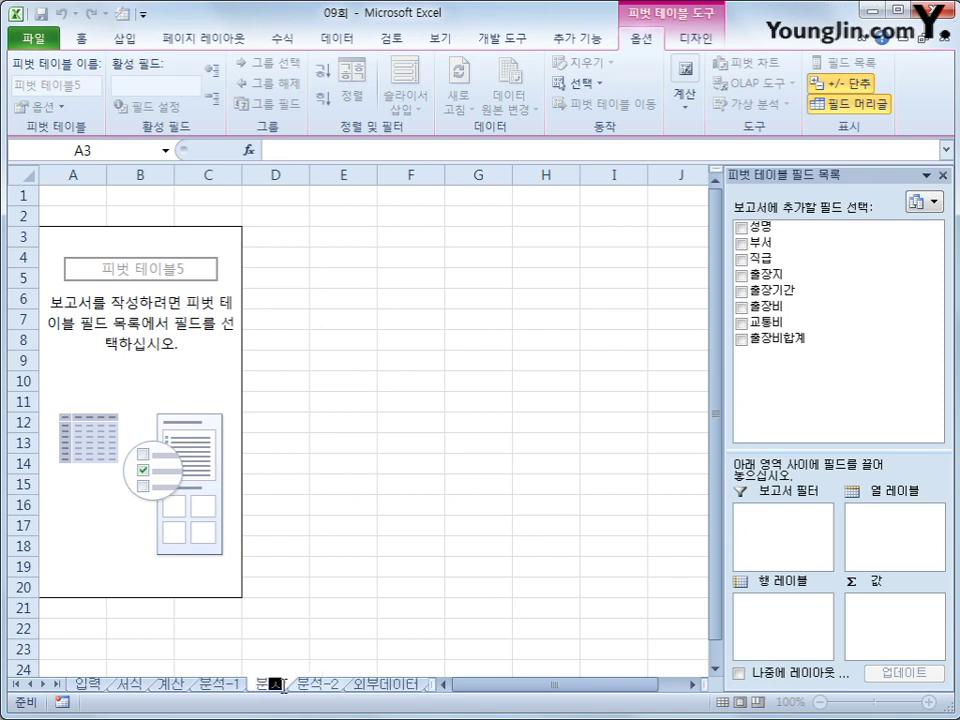
pyautogui.write('ㅓㄱ-')
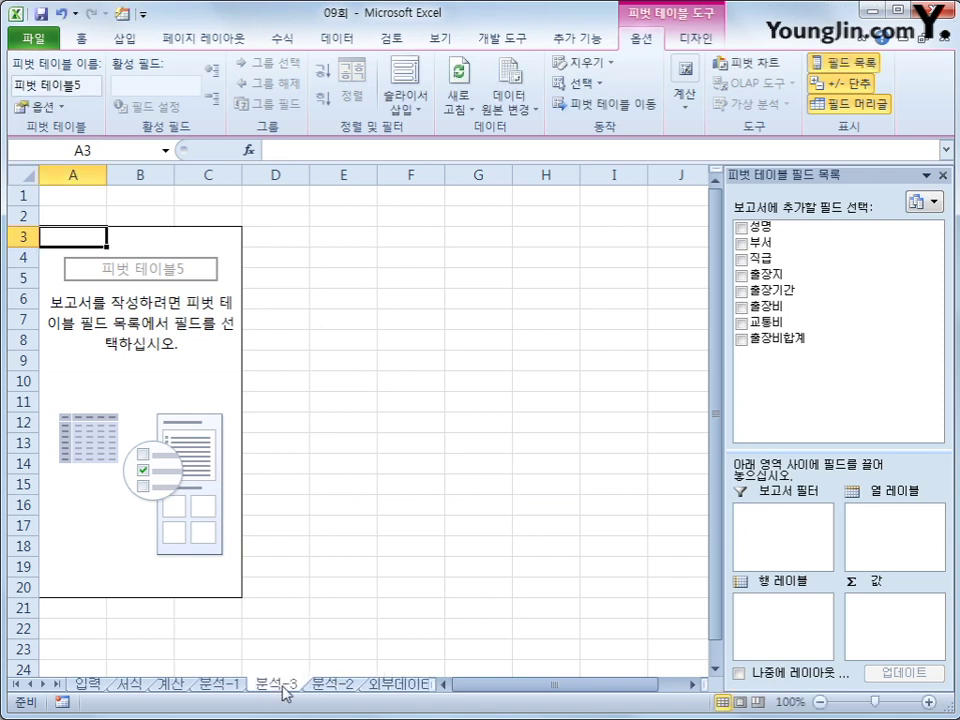
pyautogui.moveTo(286, 692)
pyautogui.mouseDown()
pyautogui.moveTo(364, 670)
pyautogui.moveTo(382, 677)
pyautogui.mouseUp()
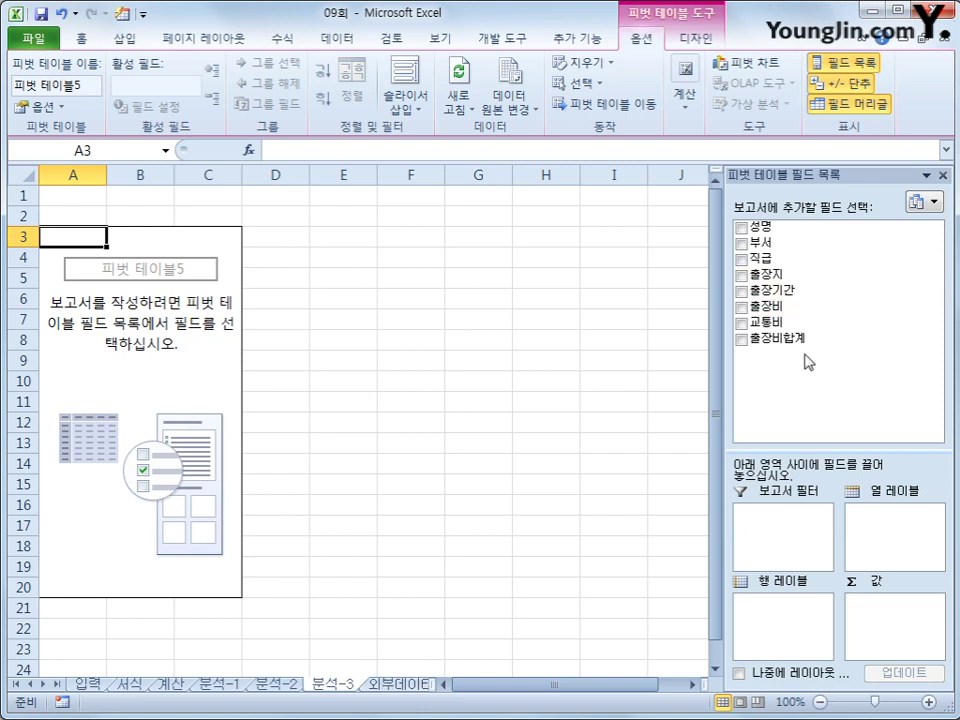
# Add 부서 to the pivot table's column labels and compare the source columns on the '분석-1' and '분석-2' sheets.
pyautogui.moveTo(787, 243); pyautogui.dragTo(888, 534)
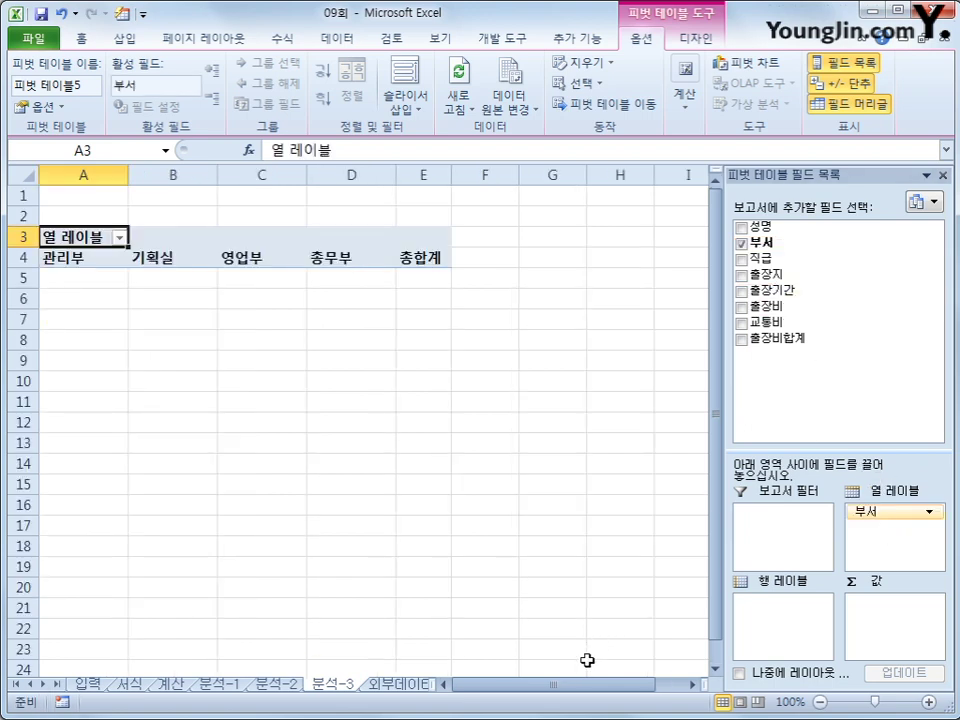
pyautogui.click(289, 683)
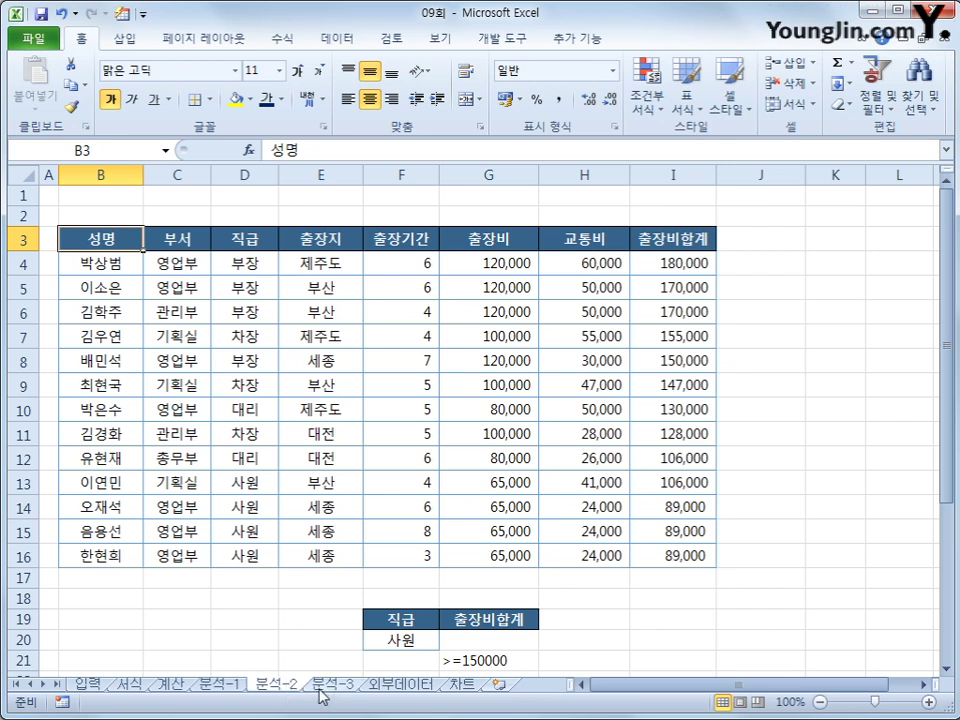
pyautogui.click(420, 271)
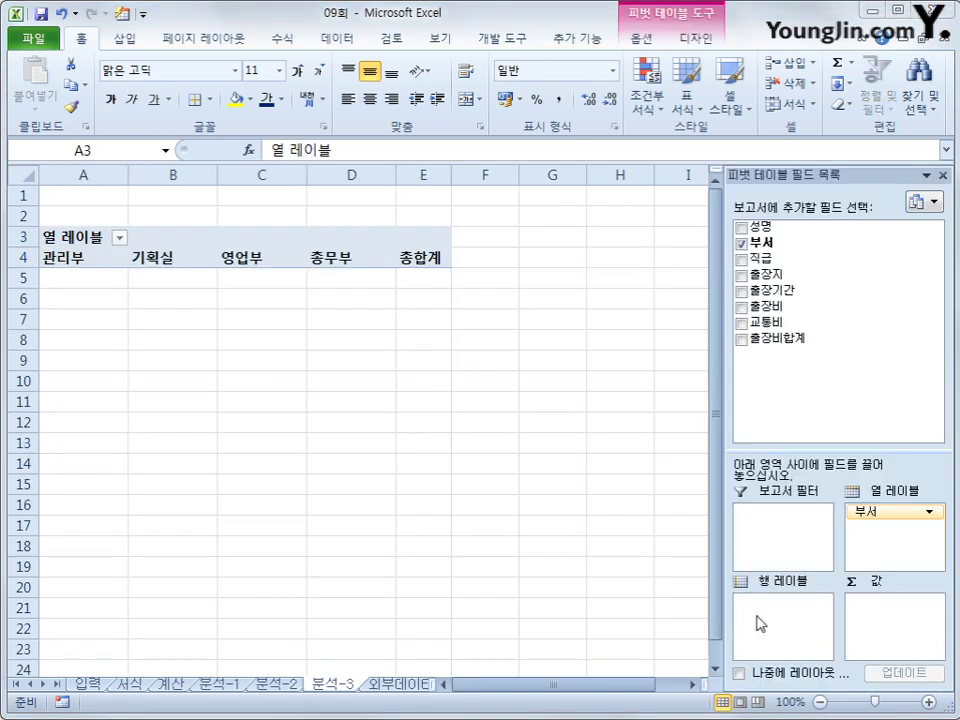
pyautogui.click(283, 686)
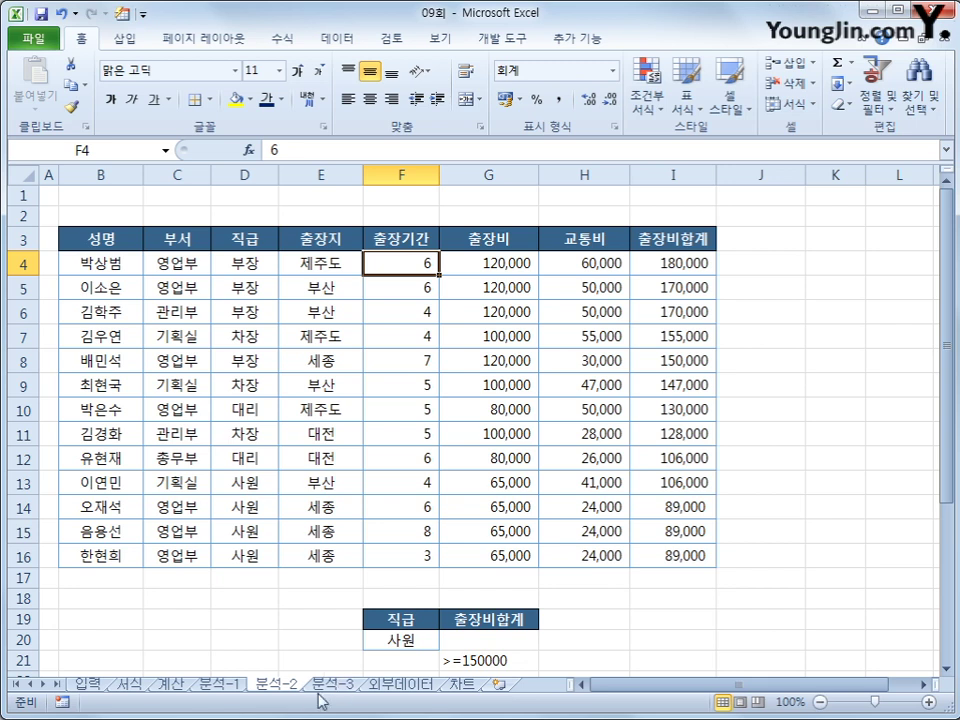
pyautogui.click(232, 689)
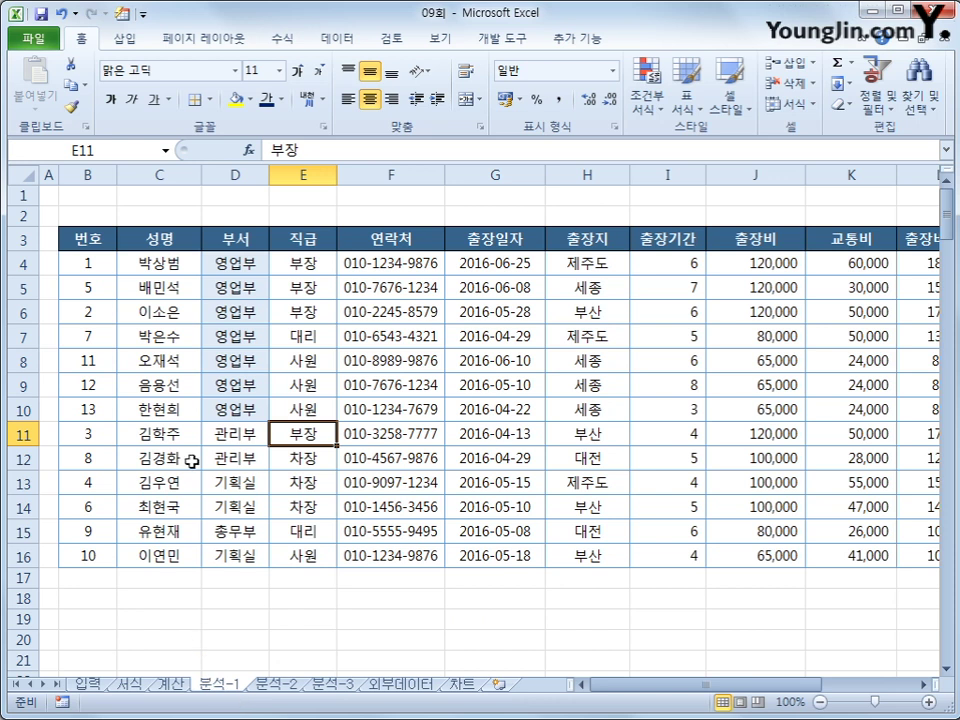
pyautogui.click(290, 688)
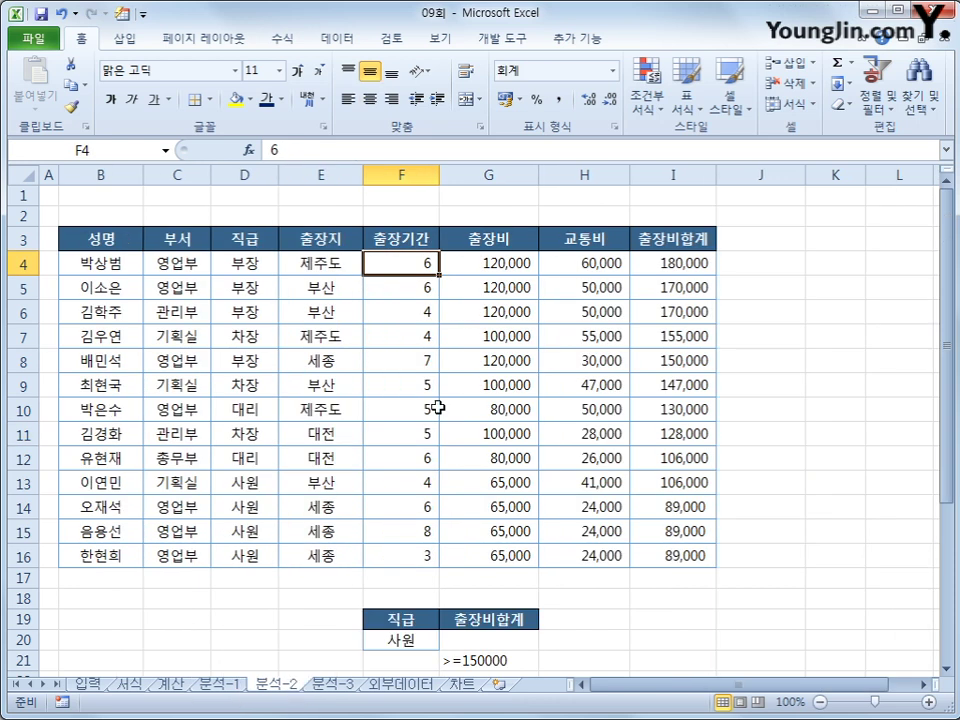
pyautogui.click(336, 687)
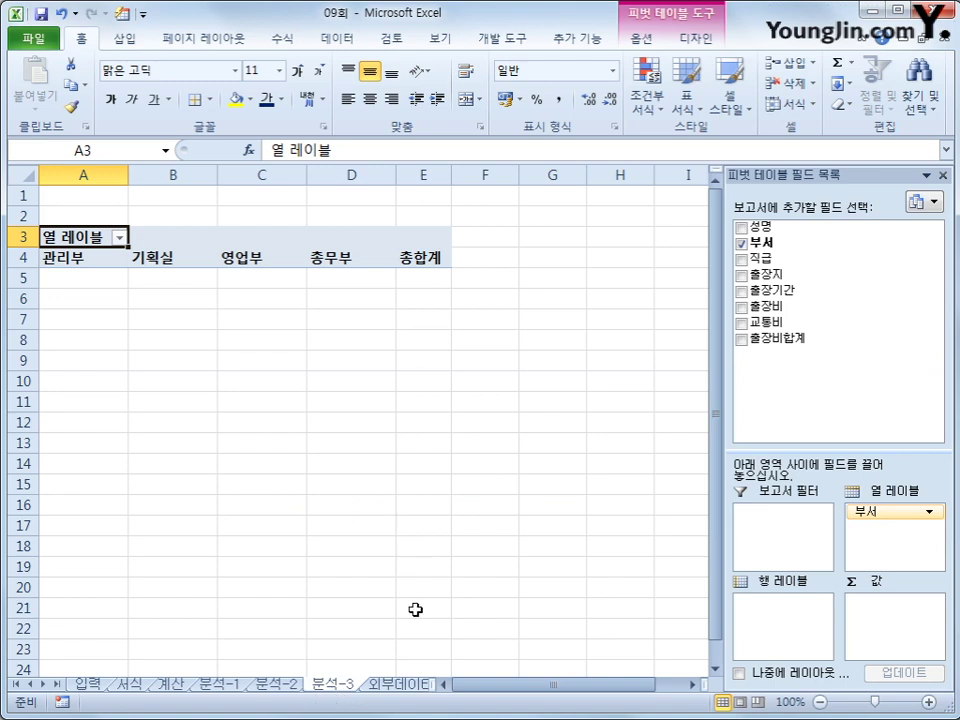
# Delete the '분석-3' sheet with the pivot table built from the '분석-2' data.
pyautogui.rightClick(329, 688)
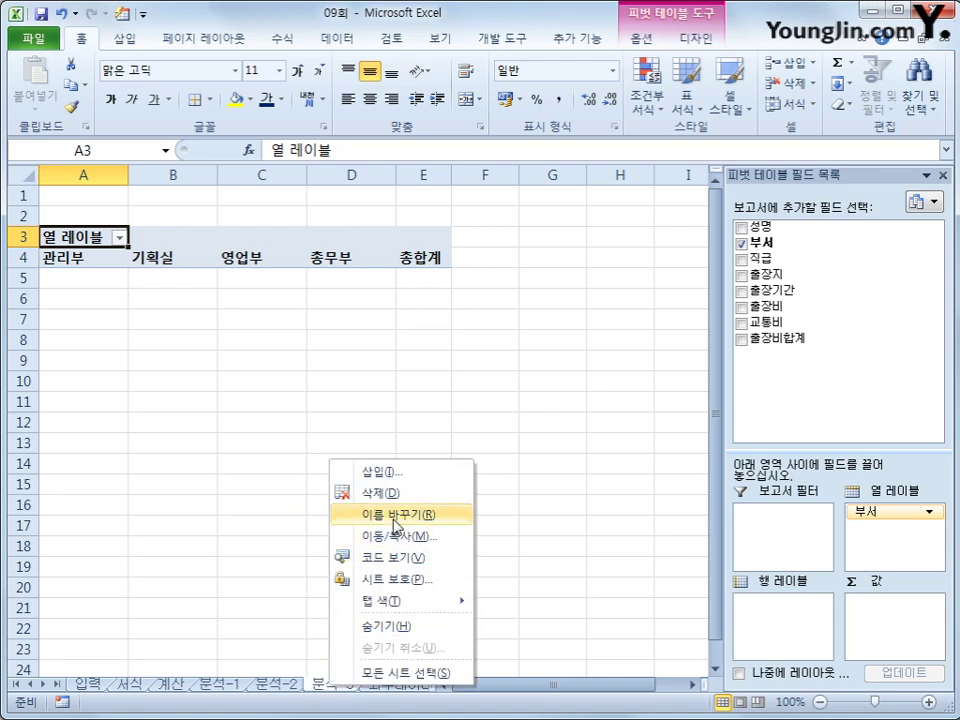
pyautogui.click(352, 492)
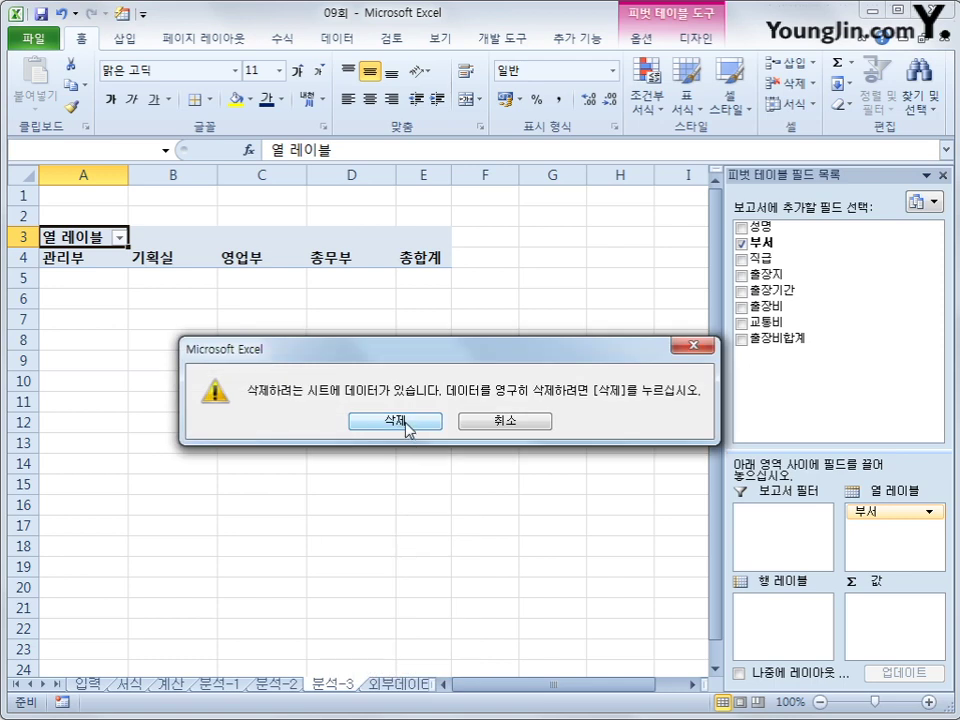
pyautogui.click(404, 421)
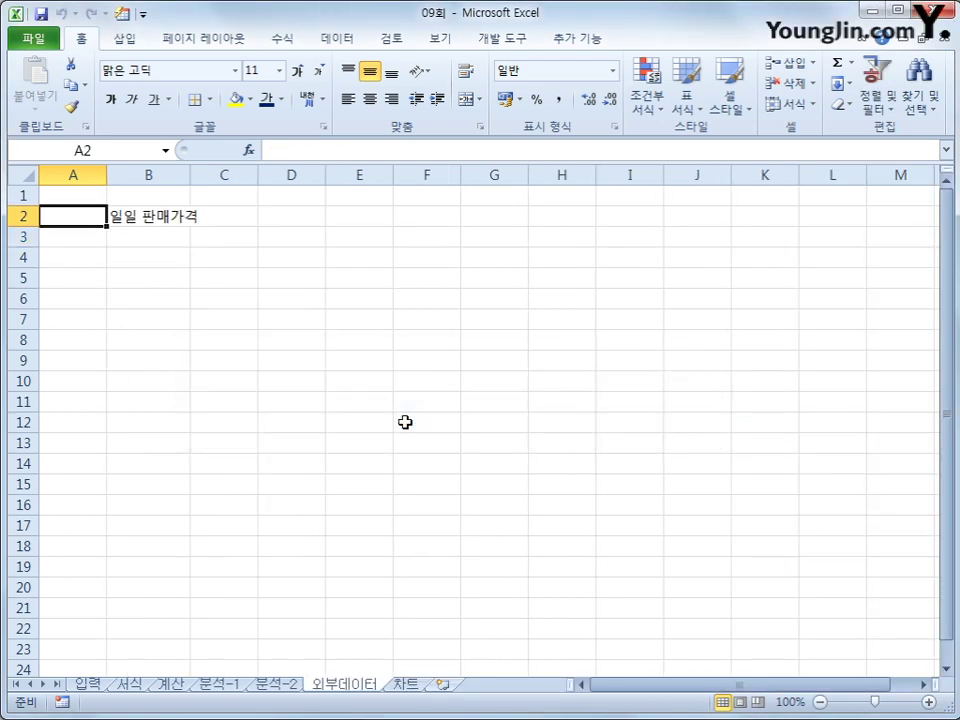
# Create a pivot table on a new worksheet from the '분석-1' table B3:L16.
pyautogui.click(228, 685)
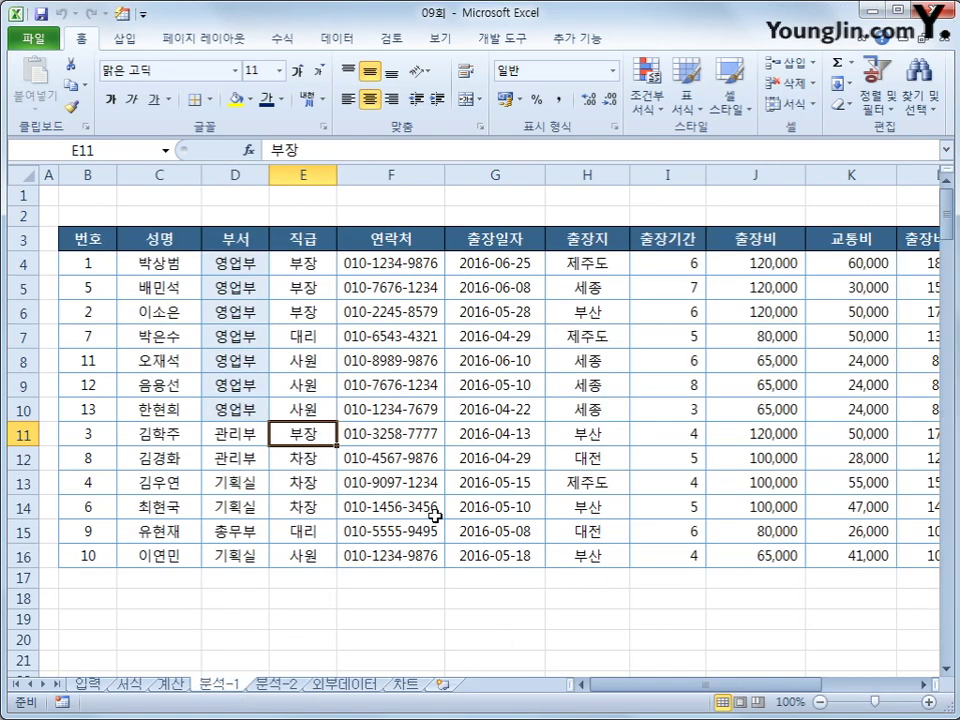
pyautogui.click(168, 245)
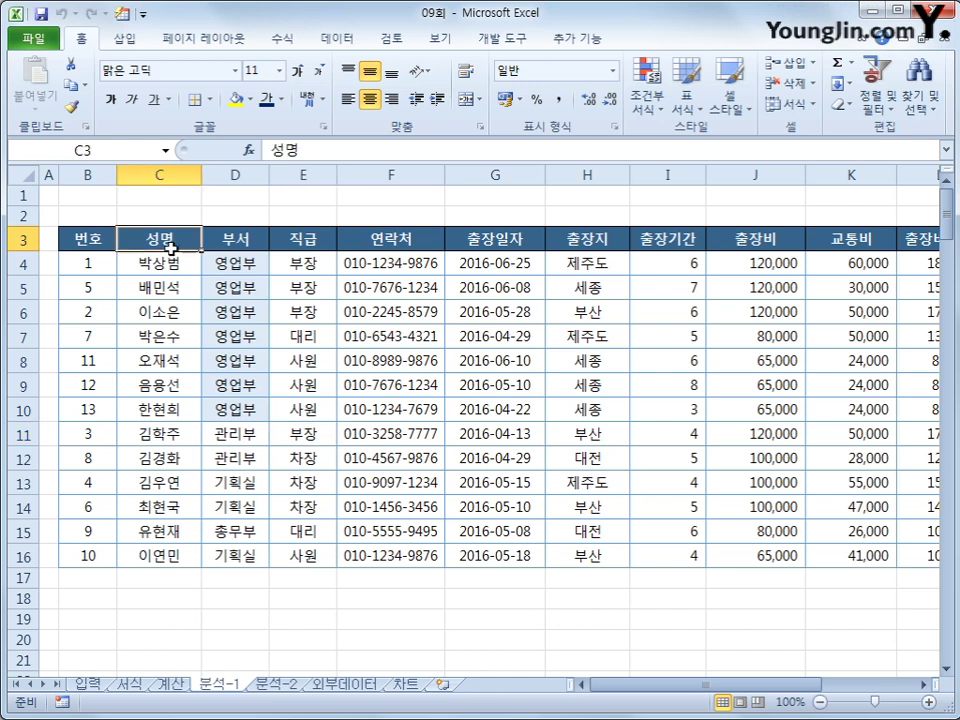
pyautogui.click(120, 38)
pyautogui.click(38, 100)
pyautogui.click(70, 129)
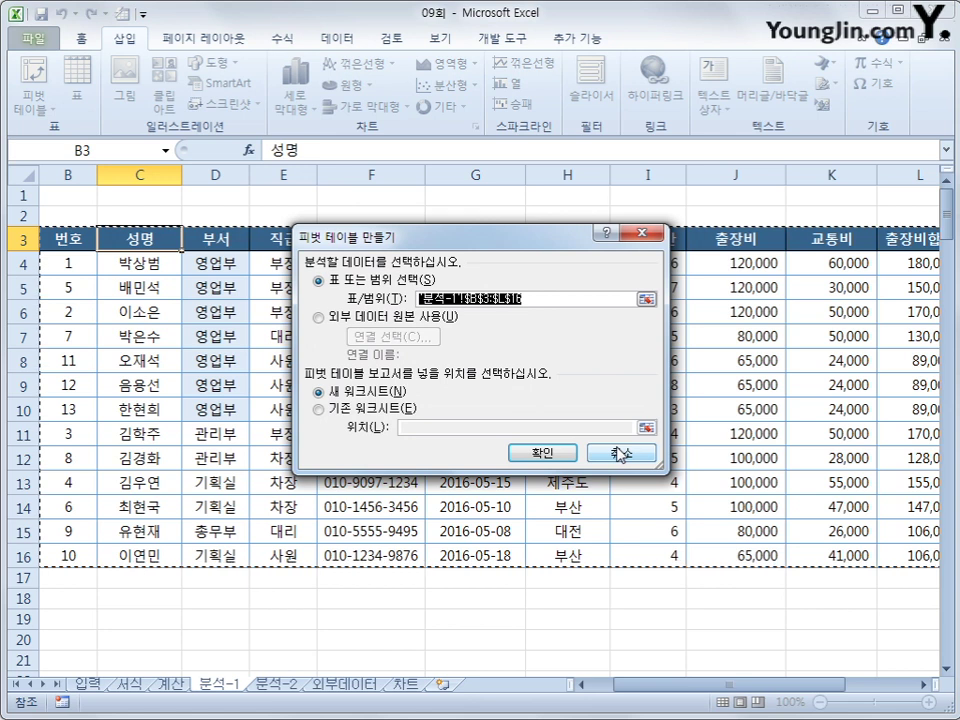
pyautogui.click(345, 395)
pyautogui.click(542, 452)
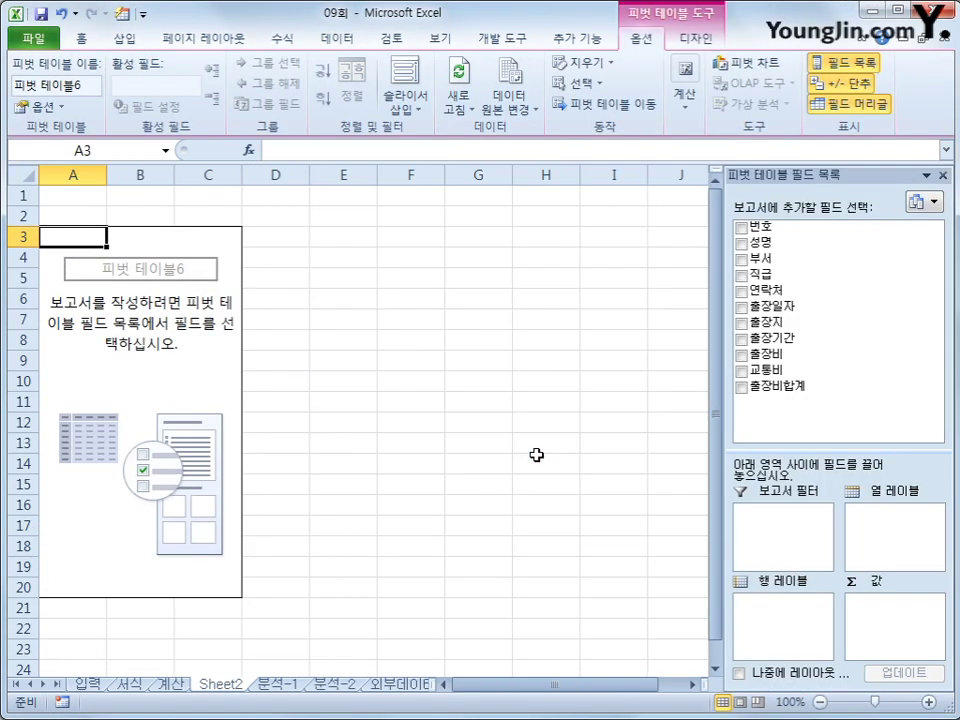
# Rename the sheet holding the '분석-1' pivot table as 분석-3 and move it after '분석-2'.
pyautogui.doubleClick(222, 685)
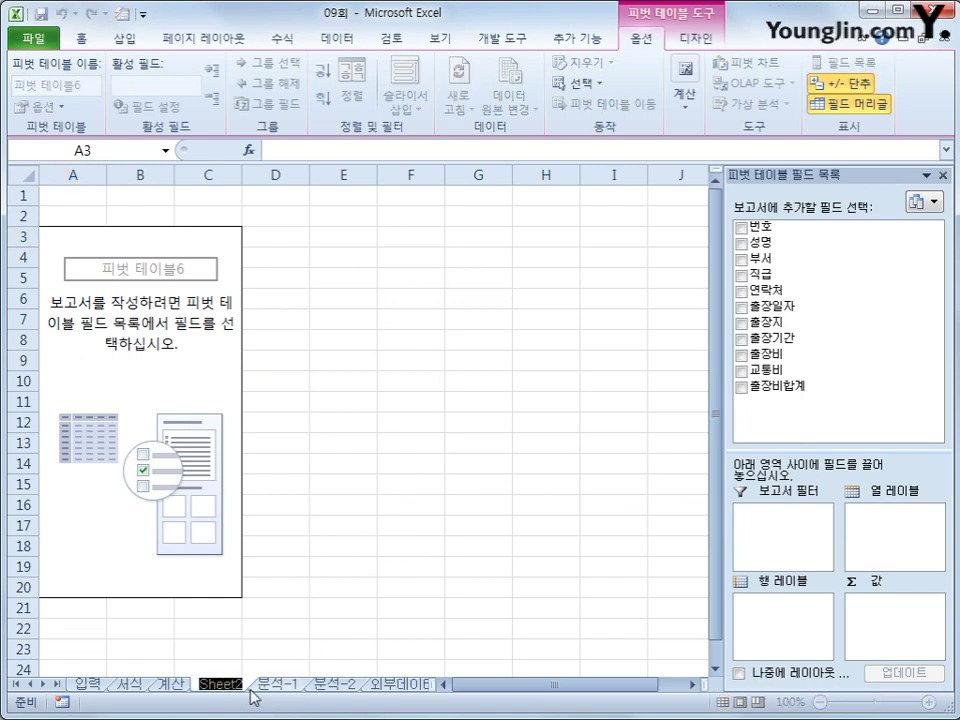
pyautogui.write('분서-3')
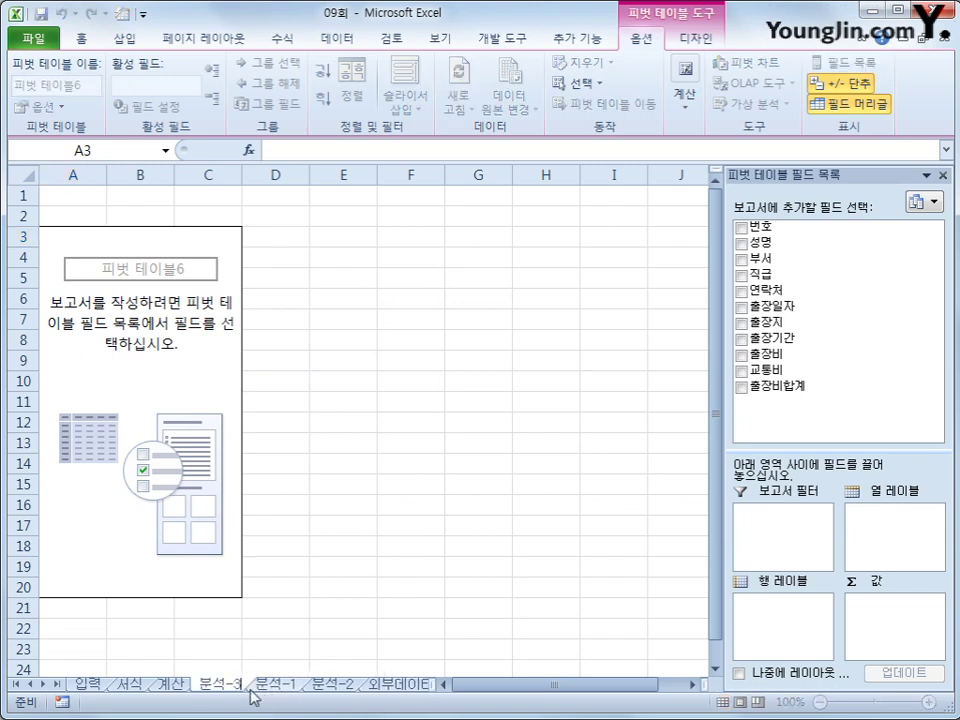
pyautogui.press('Return')
pyautogui.moveTo(250, 690); pyautogui.dragTo(384, 675)
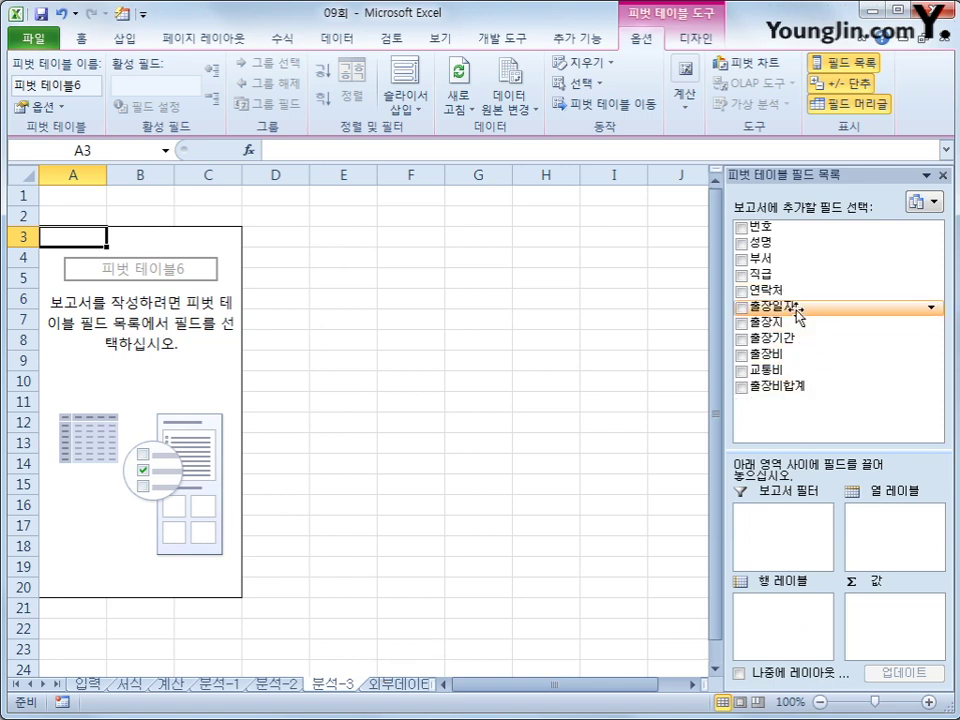
# Lay out the pivot table with 출장일자 as row labels, 부서 as column labels, 성명 as report filter and the sum of 출장비합계 as values.
pyautogui.moveTo(795, 308); pyautogui.dragTo(808, 632)
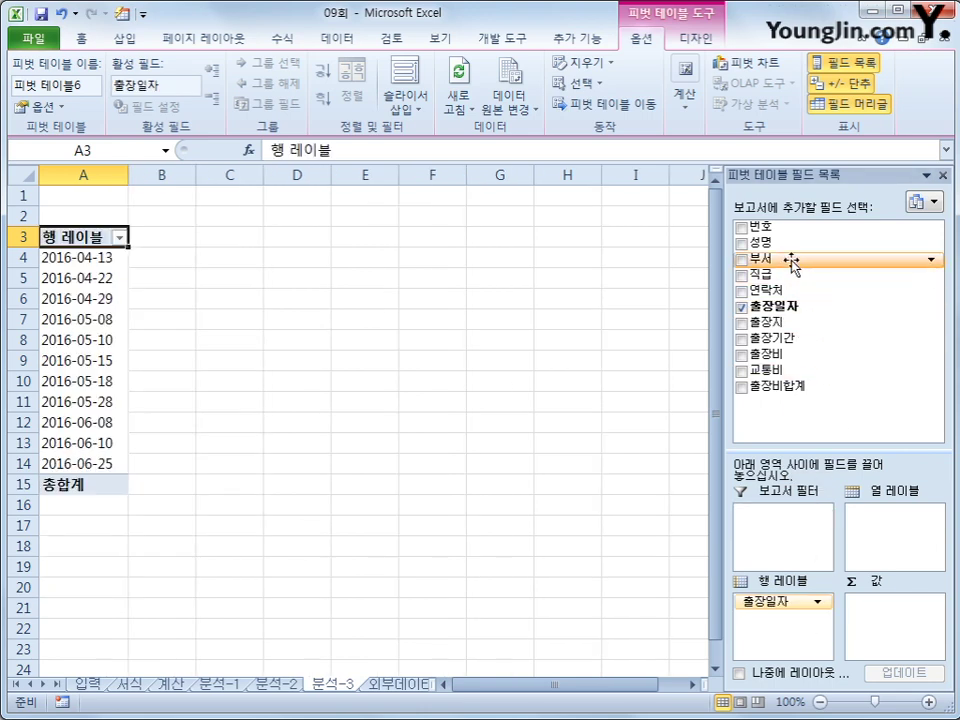
pyautogui.moveTo(791, 263); pyautogui.dragTo(887, 520)
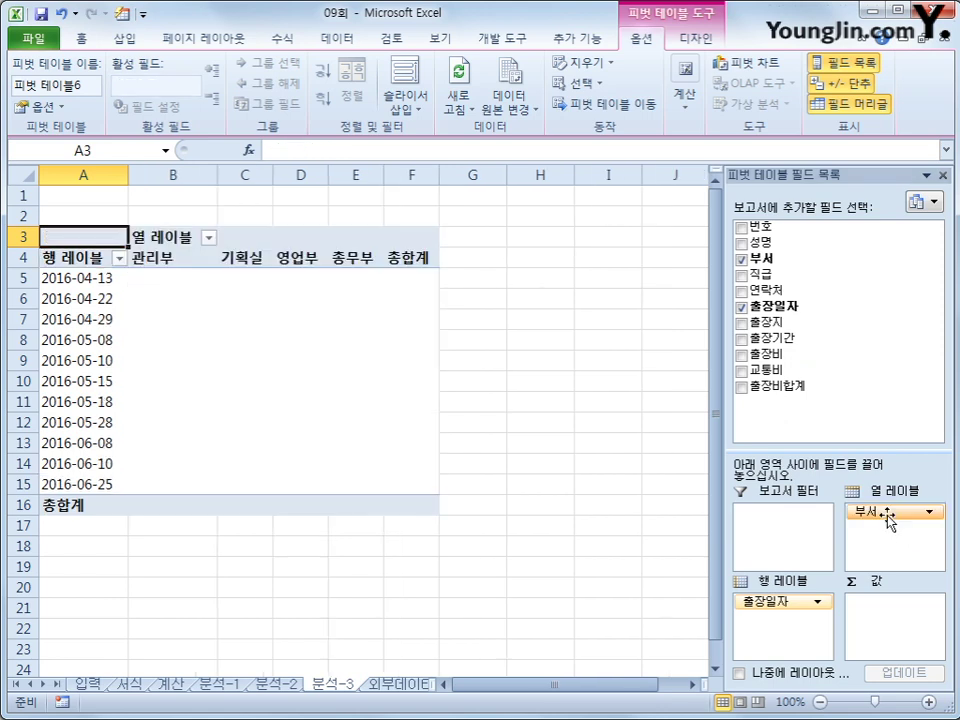
pyautogui.moveTo(750, 243); pyautogui.dragTo(786, 537)
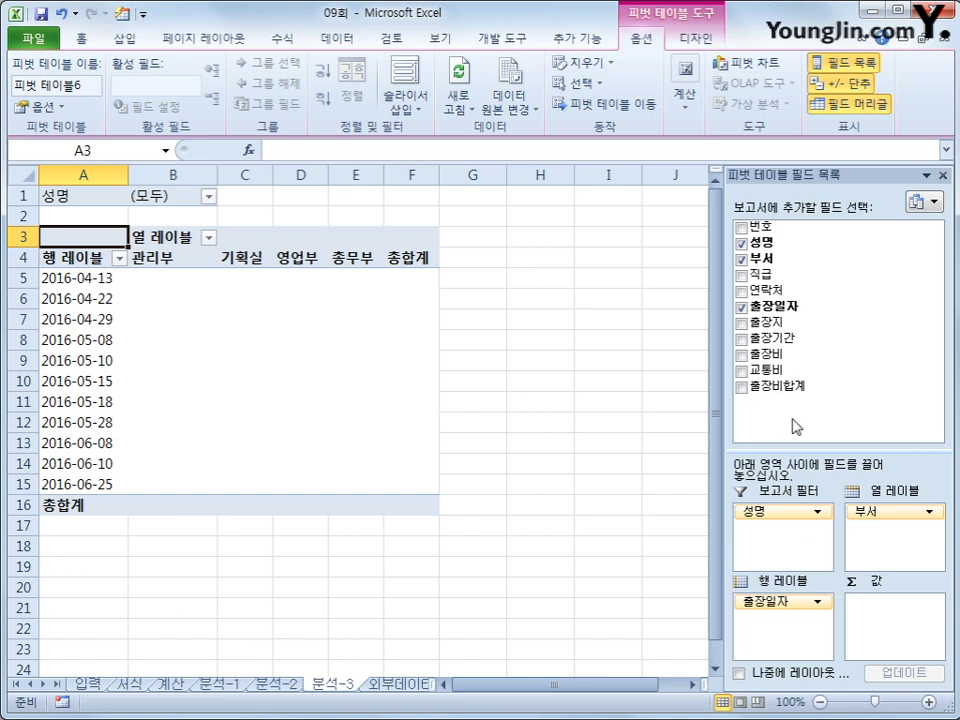
pyautogui.moveTo(795, 388); pyautogui.dragTo(890, 652)
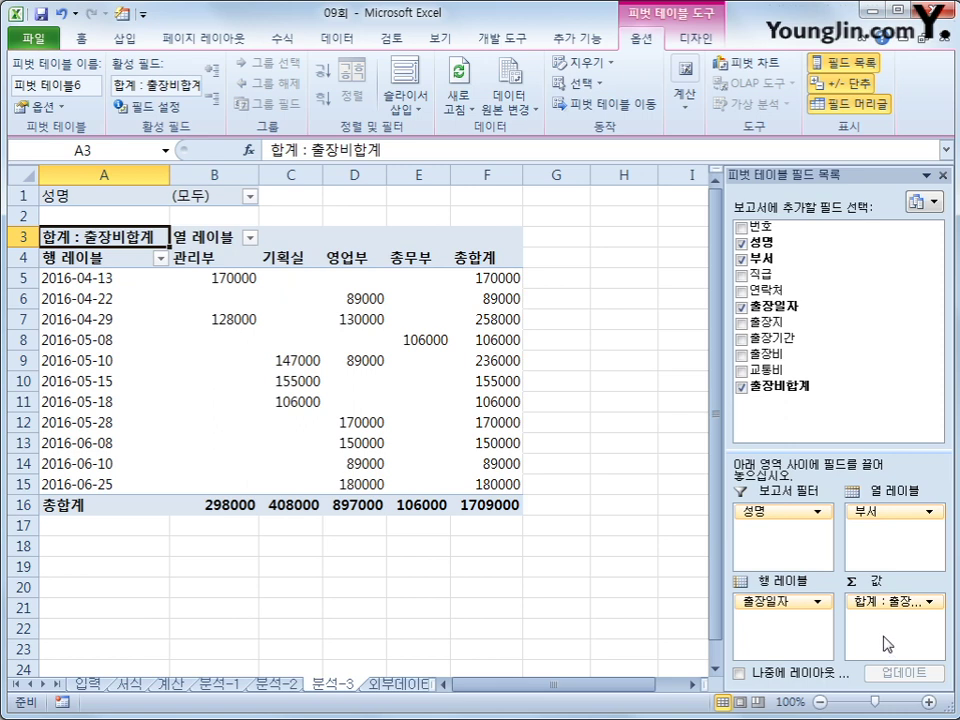
# Group the pivot table's 출장일자 row labels by month (월).
pyautogui.click(150, 277)
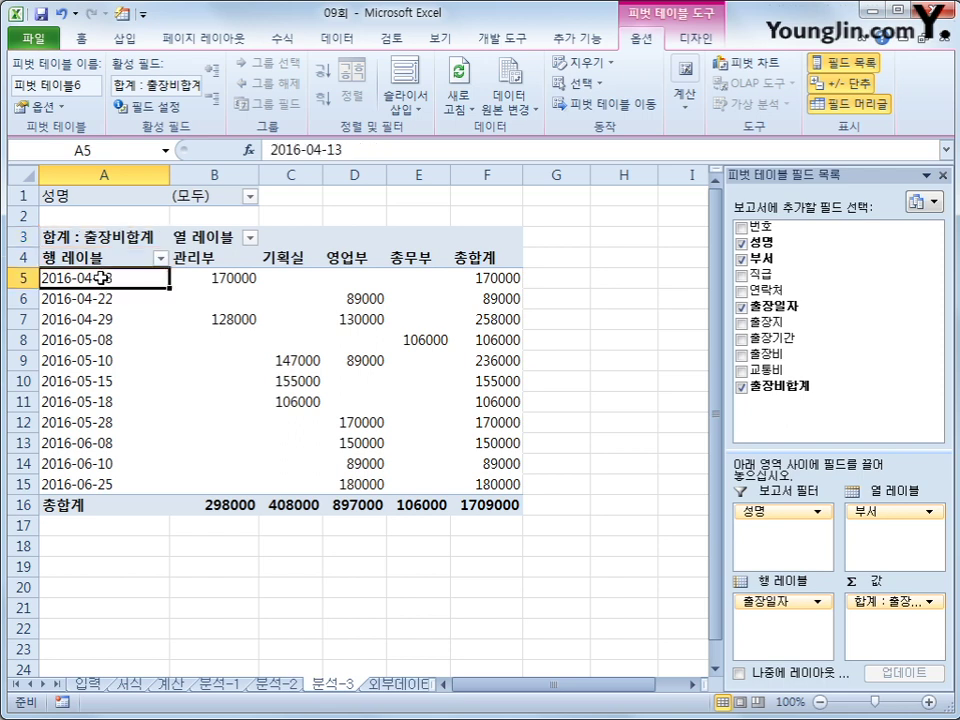
pyautogui.rightClick(100, 277)
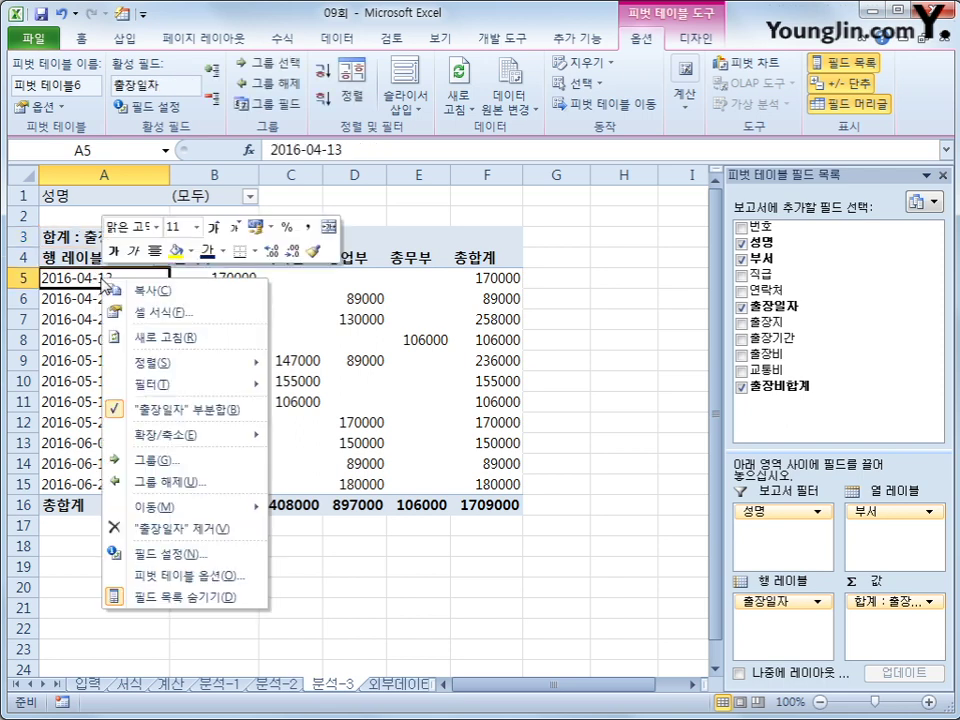
pyautogui.click(234, 467)
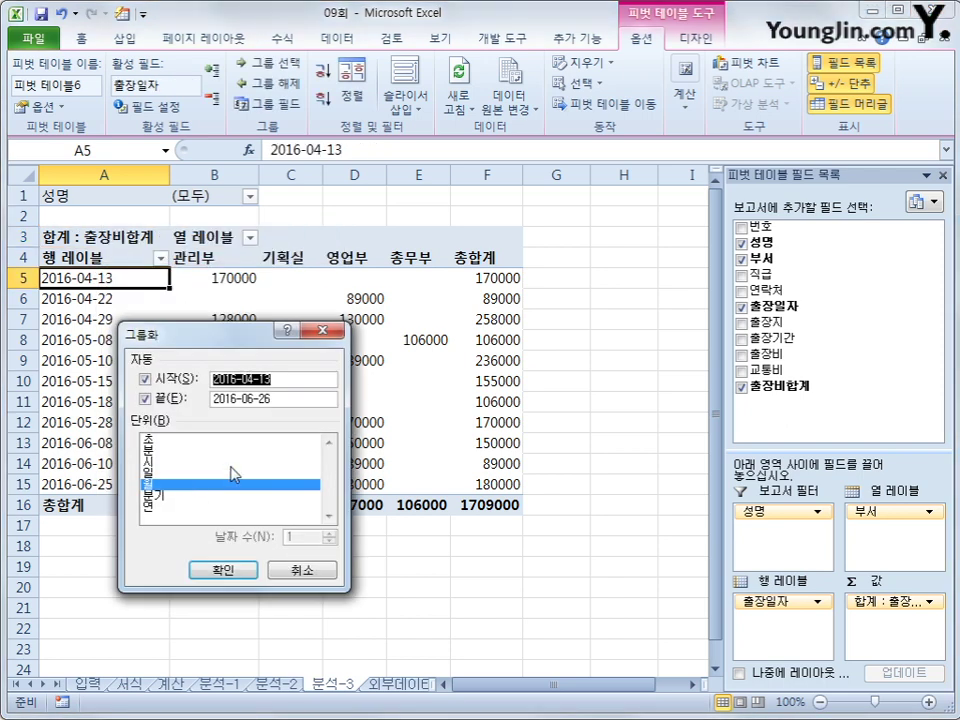
pyautogui.click(228, 571)
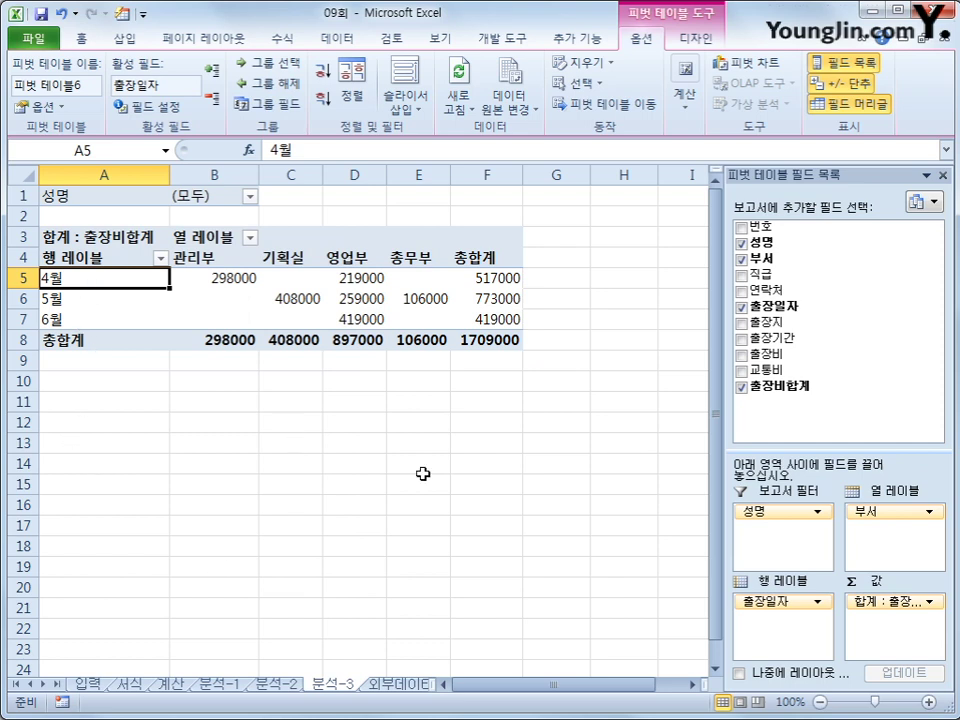
# Switch to the exam document and go on from the 분석 작업 page to the 기타 작업 instructions.
pyautogui.click(586, 460)
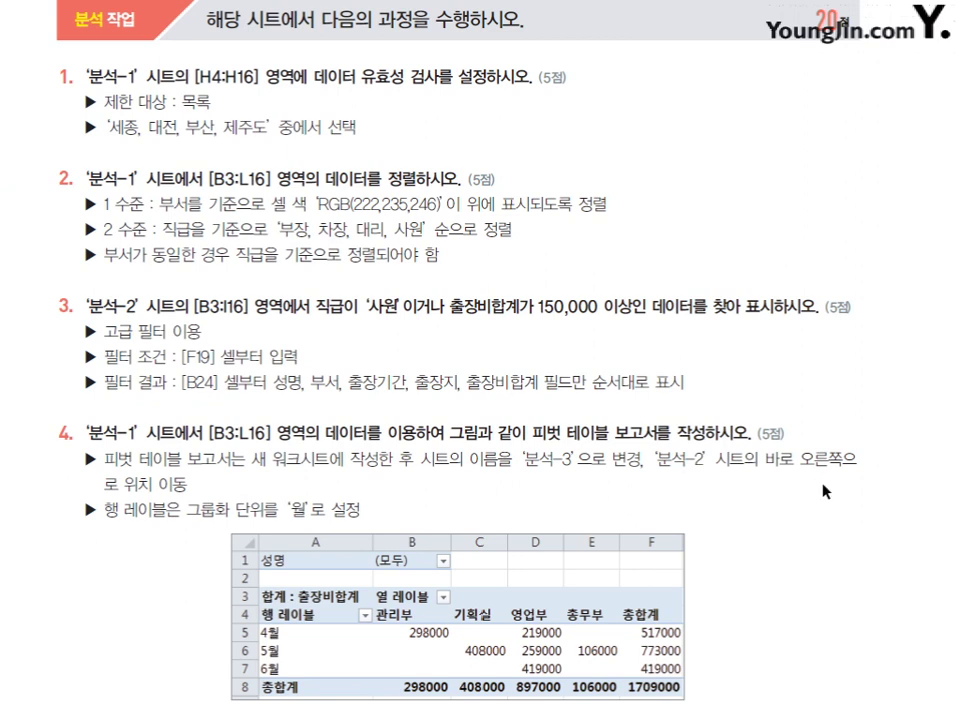
pyautogui.scroll(-6, 813, 507)
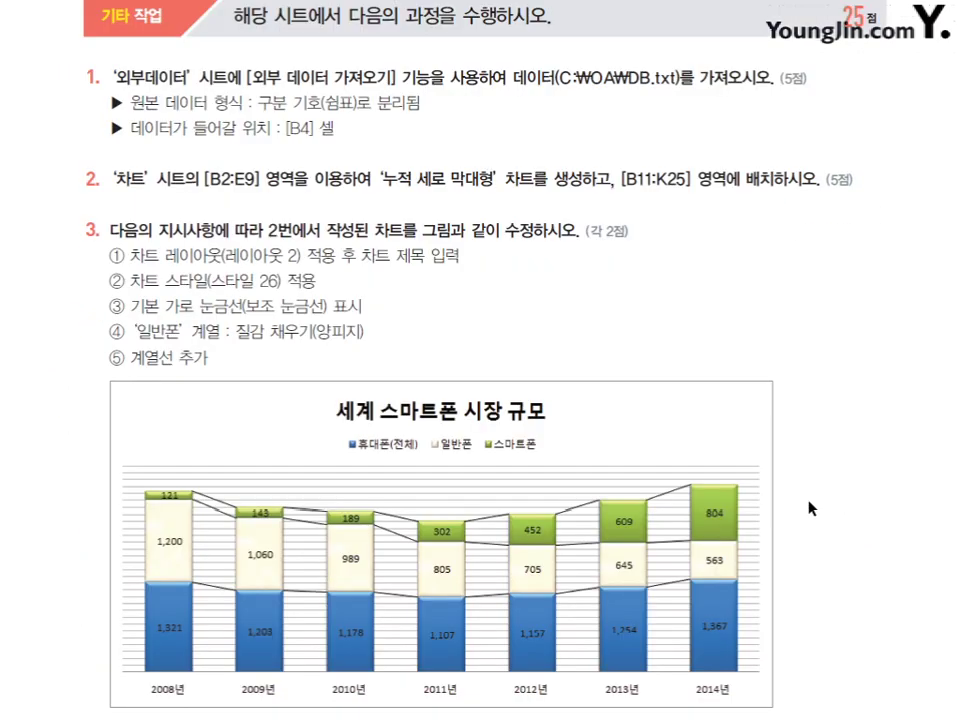